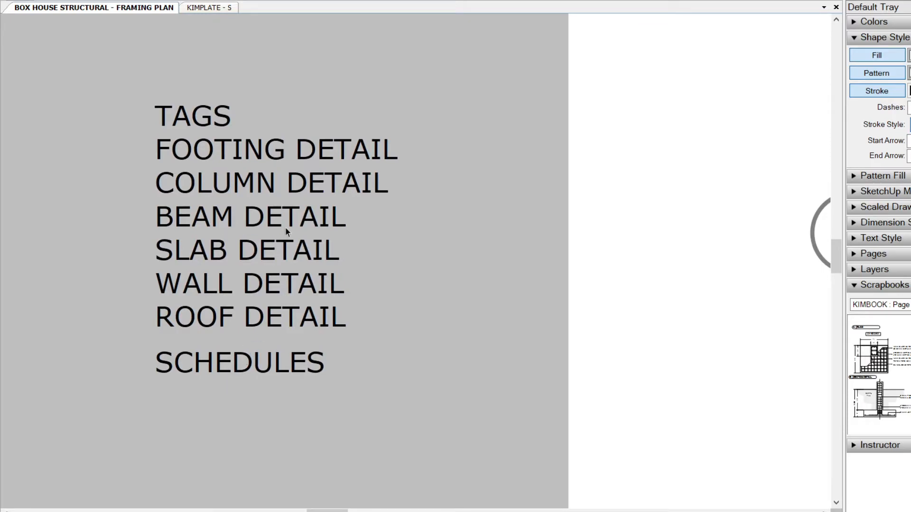
- Look over the floor, roofdeck and roof framing plans, examining the beam and column layout of the roofdeck plan
{"action": "left_click_drag", "start_coordinate": [303, 137], "coordinate": [301, 252]}
{"action": "middle_click_drag", "start_coordinate": [622, 273], "coordinate": [259, 275]}
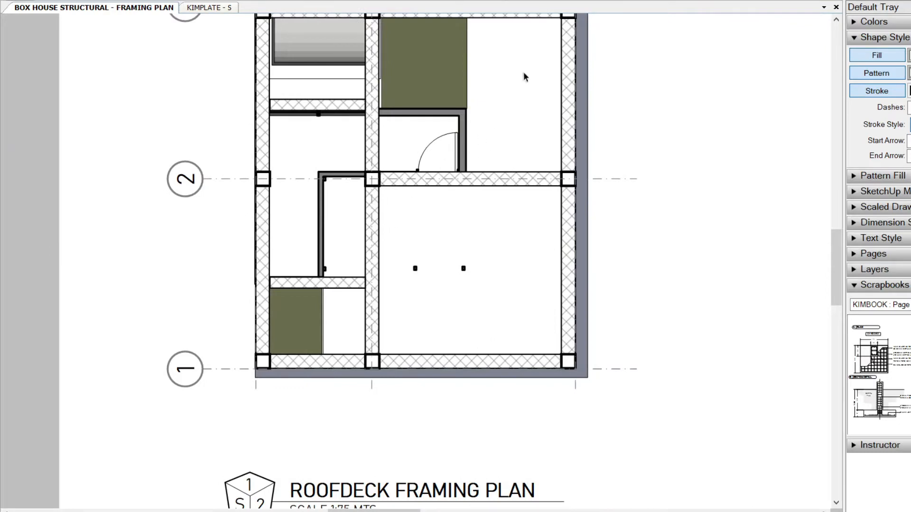
{"action": "left_click_drag", "start_coordinate": [511, 112], "coordinate": [497, 166]}
{"action": "middle_click_drag", "start_coordinate": [590, 173], "coordinate": [407, 209]}
{"action": "left_click", "coordinate": [553, 2]}
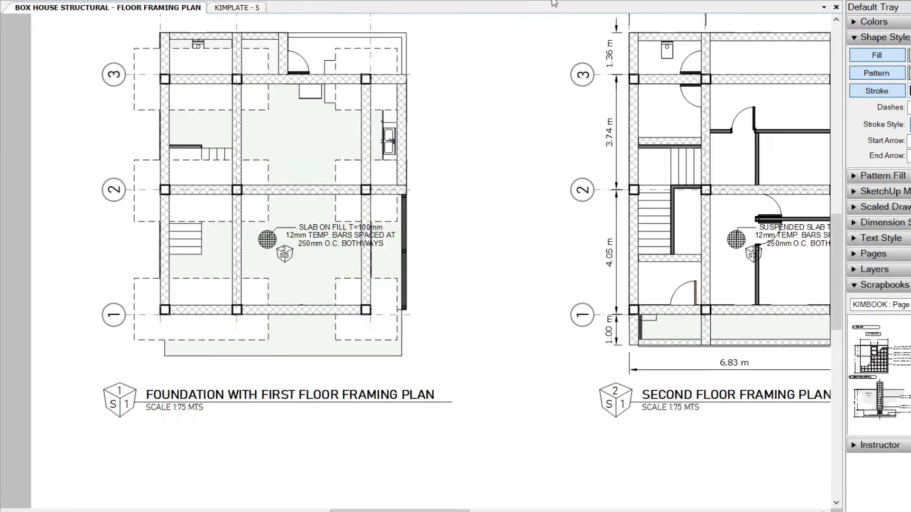
{"action": "middle_click_drag", "start_coordinate": [619, 123], "coordinate": [582, 141]}
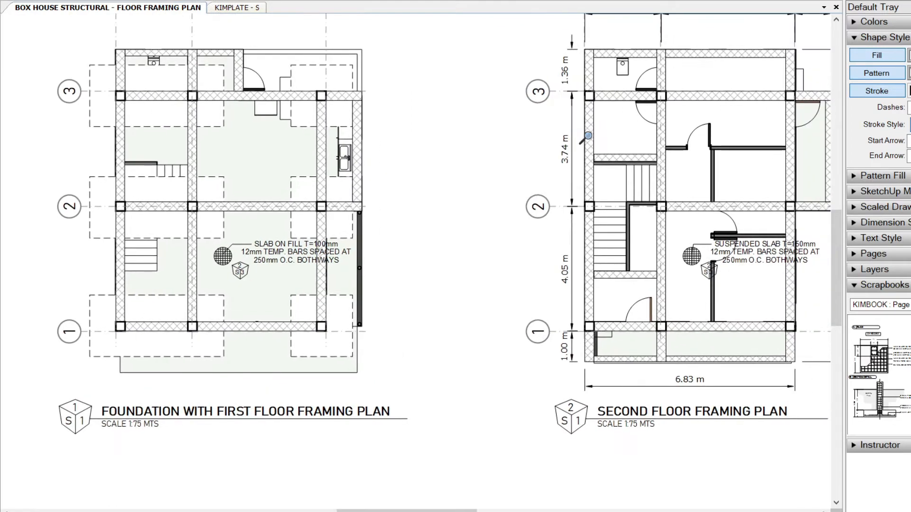
{"action": "left_click", "coordinate": [574, 3]}
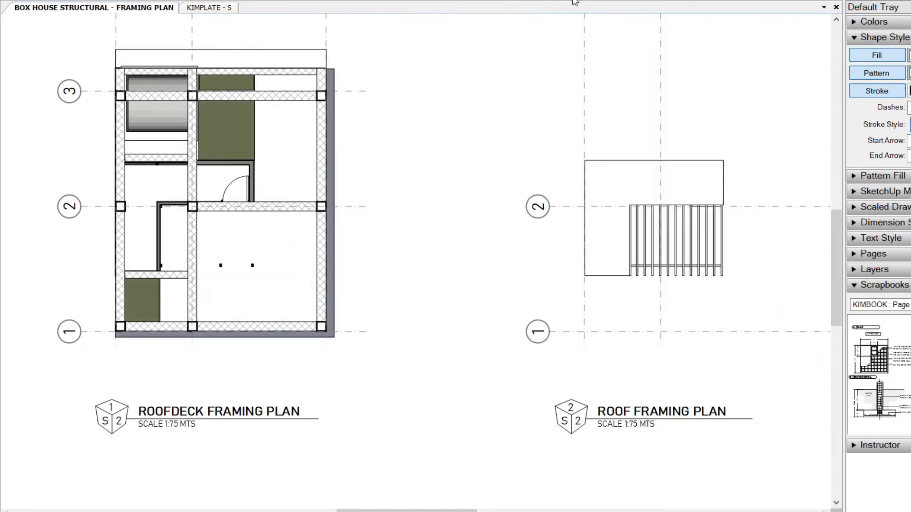
{"action": "mouse_move", "coordinate": [477, 169]}
{"action": "middle_mouse_down"}
{"action": "mouse_move", "coordinate": [496, 176]}
{"action": "mouse_move", "coordinate": [483, 236]}
{"action": "mouse_move", "coordinate": [540, 238]}
{"action": "middle_mouse_up"}
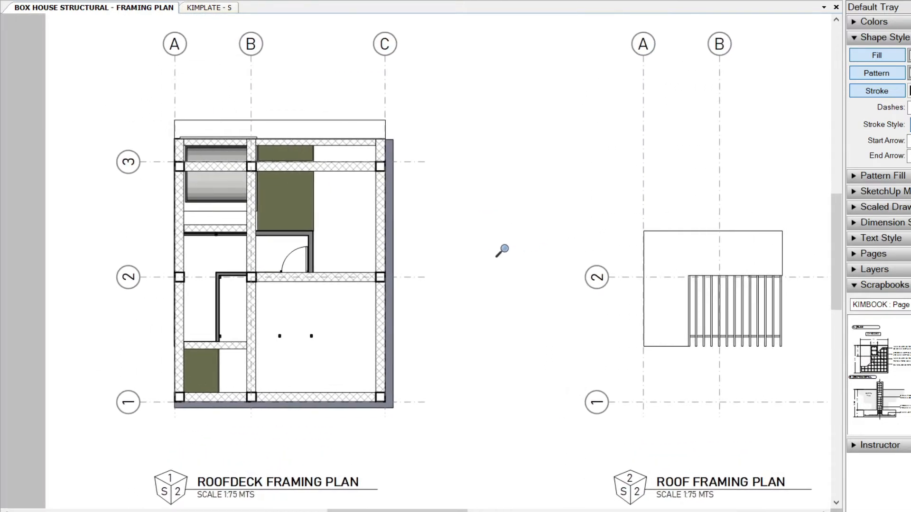
{"action": "scroll", "coordinate": [221, 153], "scroll_direction": "up", "scroll_amount": 5}
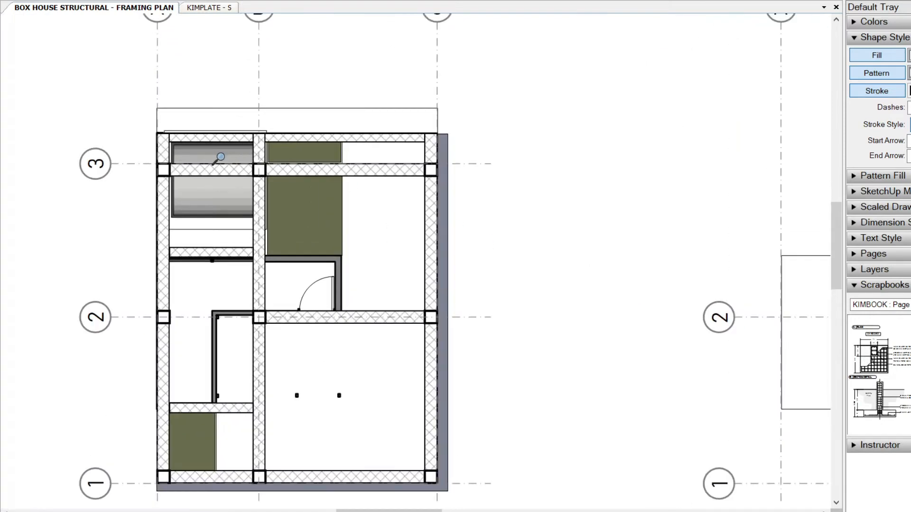
{"action": "left_click", "coordinate": [486, 130]}
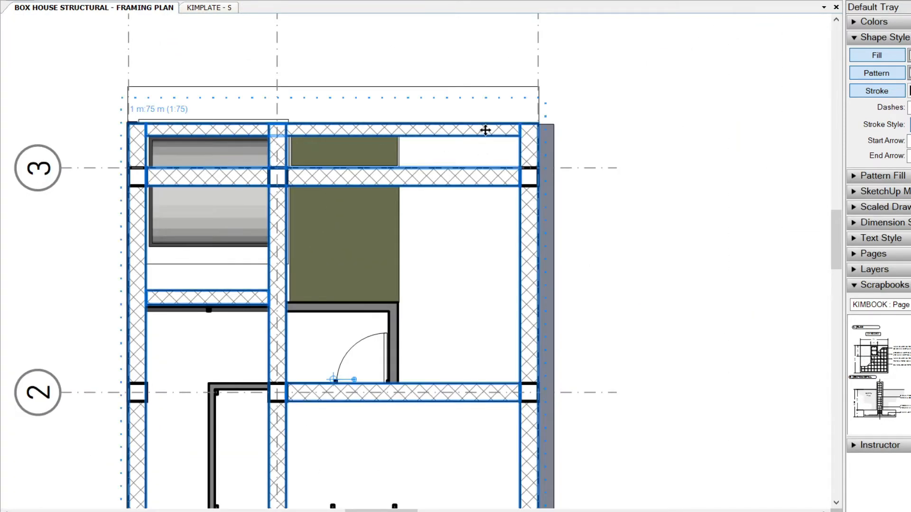
{"action": "double_click", "coordinate": [438, 177]}
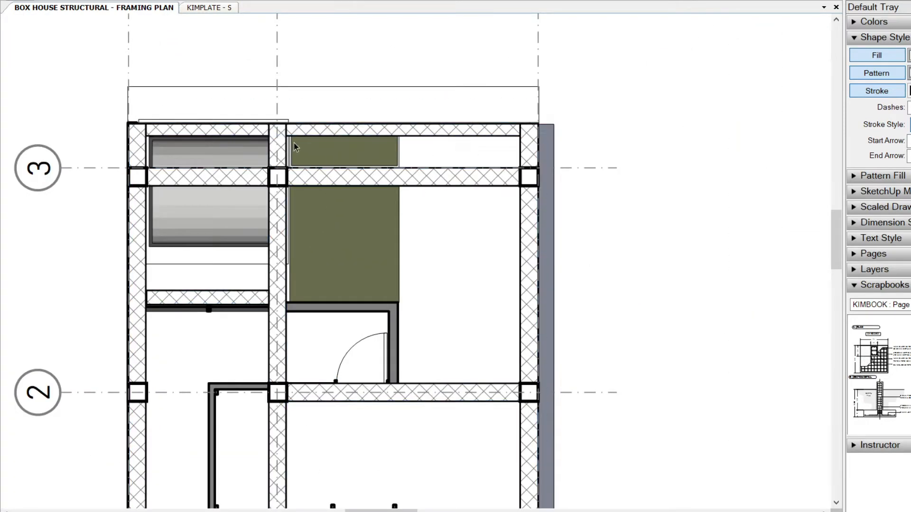
{"action": "scroll", "coordinate": [458, 131], "scroll_direction": "down", "scroll_amount": 2}
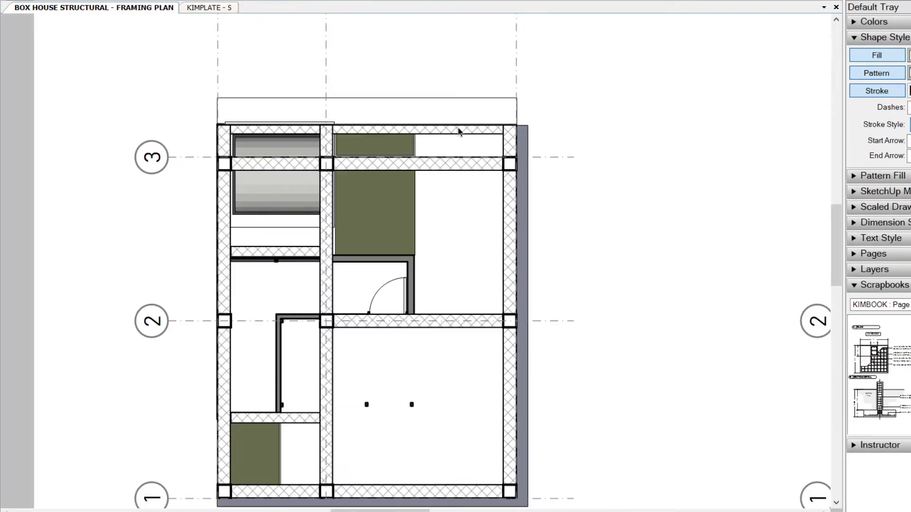
{"action": "scroll", "coordinate": [459, 131], "scroll_direction": "down", "scroll_amount": 2}
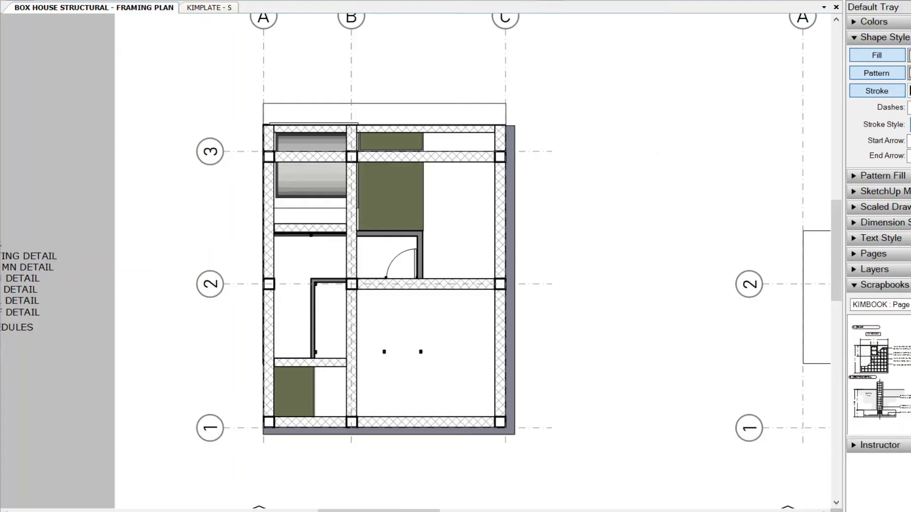
- Examine the list of structural details beside the page and the beams and footings of the foundation with first floor framing plan
{"action": "scroll", "coordinate": [531, 140], "scroll_direction": "up", "scroll_amount": 2}
{"action": "scroll", "coordinate": [177, 219], "scroll_direction": "up", "scroll_amount": 2}
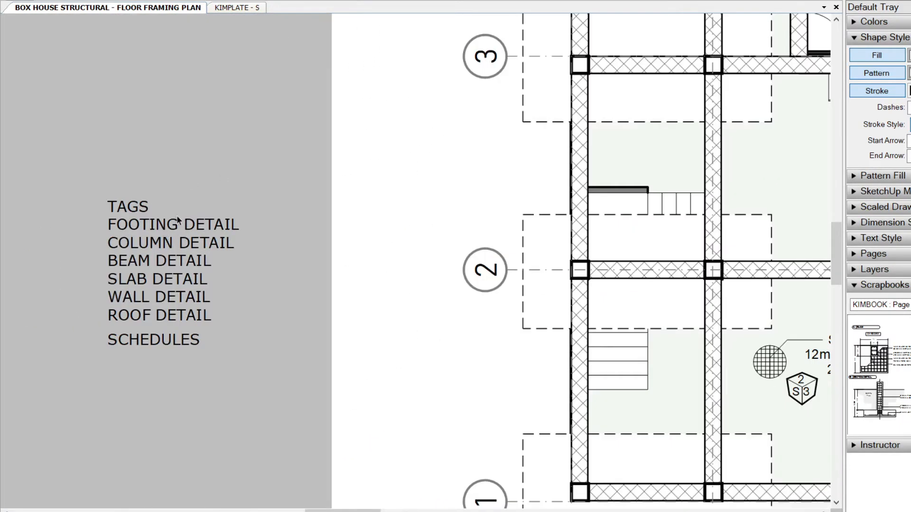
{"action": "left_click", "coordinate": [135, 208]}
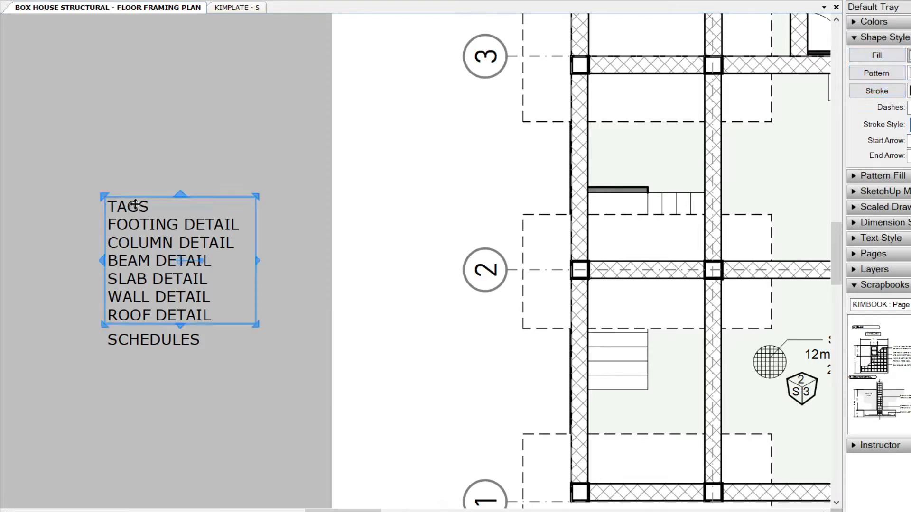
{"action": "mouse_move", "coordinate": [327, 209]}
{"action": "middle_mouse_down"}
{"action": "mouse_move", "coordinate": [309, 218]}
{"action": "mouse_move", "coordinate": [150, 216]}
{"action": "middle_mouse_up"}
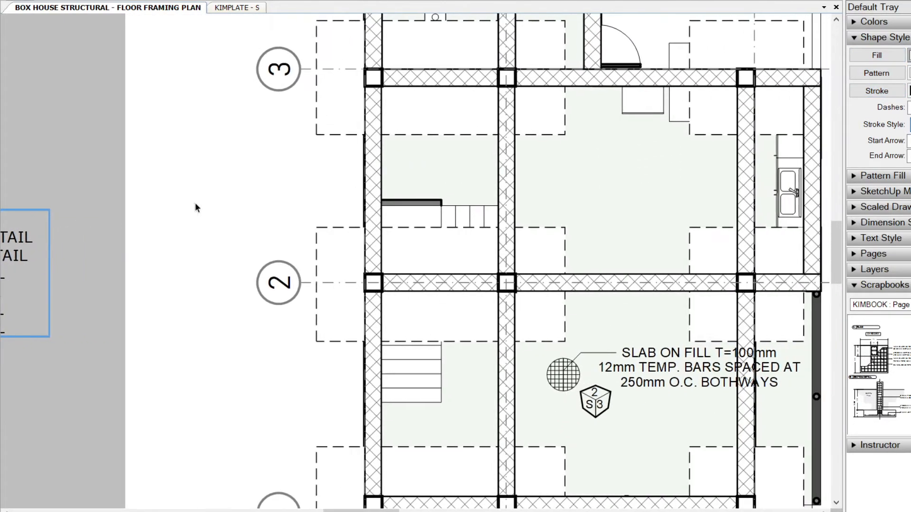
{"action": "mouse_move", "coordinate": [623, 144]}
{"action": "middle_mouse_down"}
{"action": "mouse_move", "coordinate": [526, 136]}
{"action": "mouse_move", "coordinate": [501, 183]}
{"action": "middle_mouse_up"}
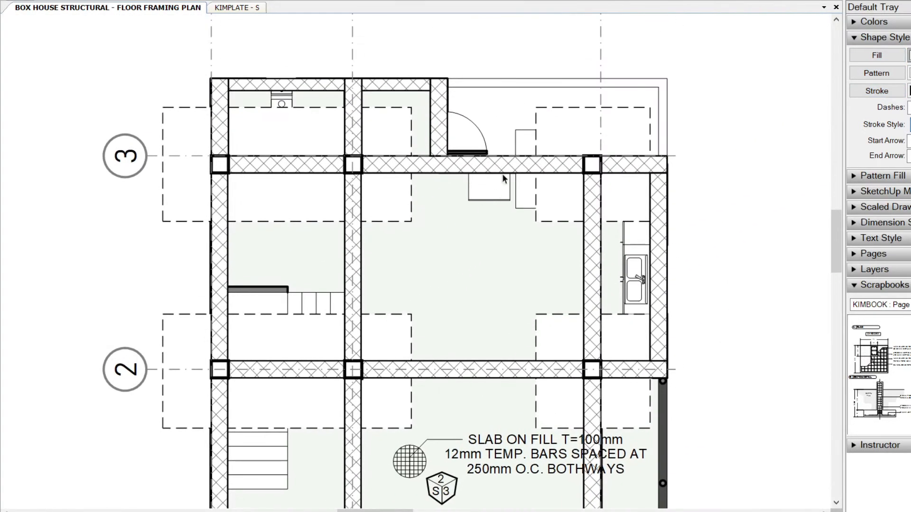
{"action": "left_click", "coordinate": [353, 200]}
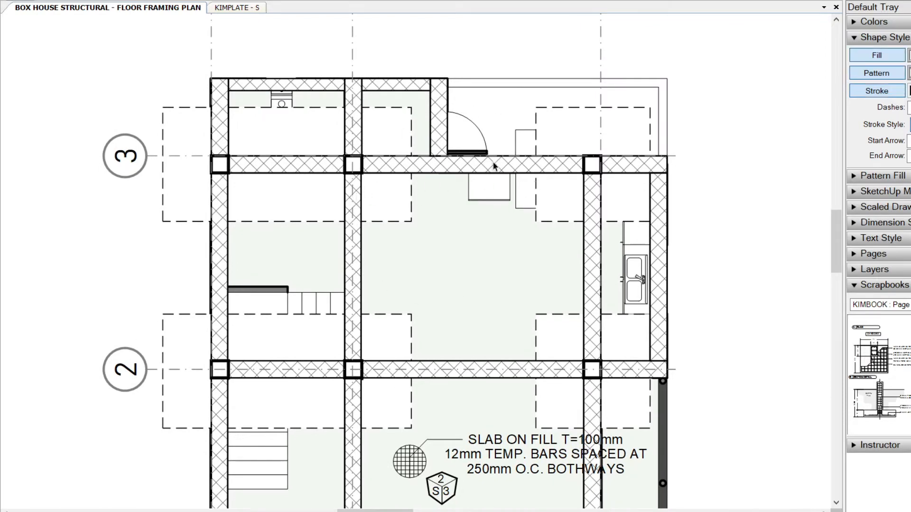
{"action": "scroll", "coordinate": [497, 127], "scroll_direction": "down", "scroll_amount": 3}
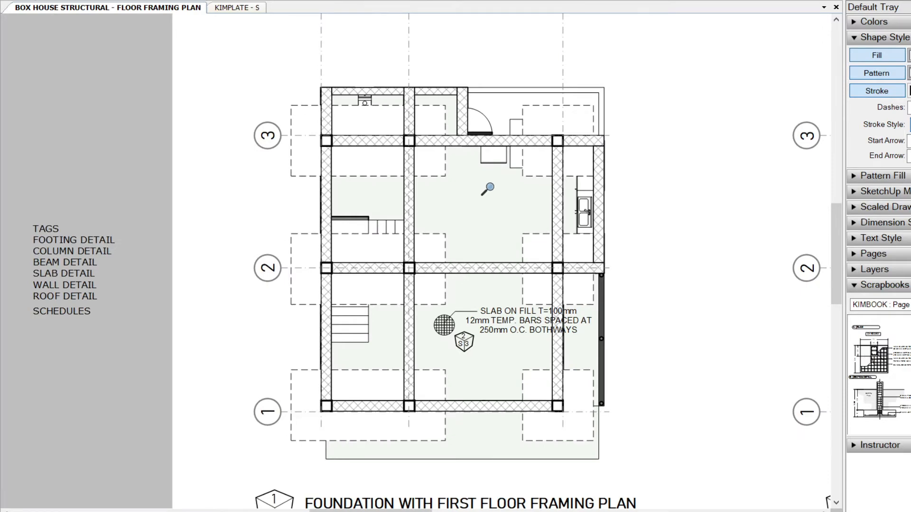
{"action": "middle_click_drag", "start_coordinate": [486, 189], "coordinate": [498, 187]}
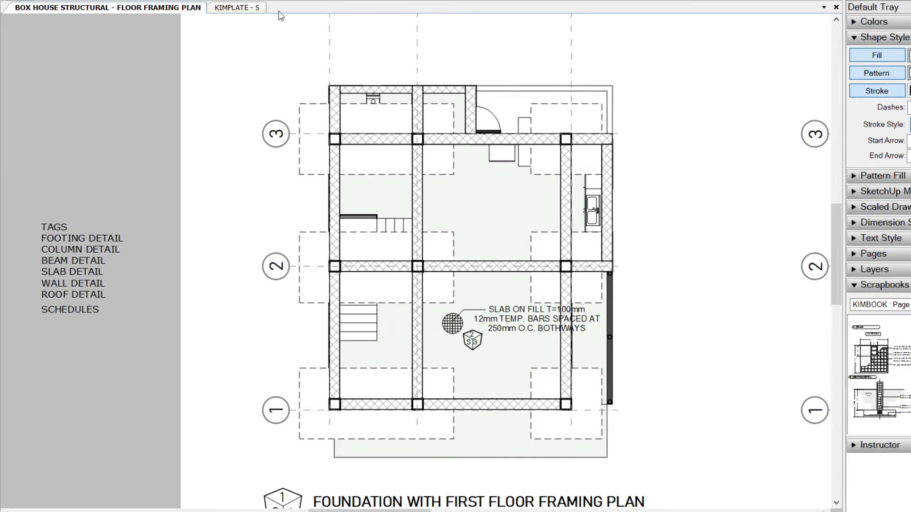
- Add a new layer named Tags above the Dim layer and keep it active
{"action": "left_click", "coordinate": [241, 2]}
{"action": "scroll", "coordinate": [368, 57], "scroll_direction": "up", "scroll_amount": 4}
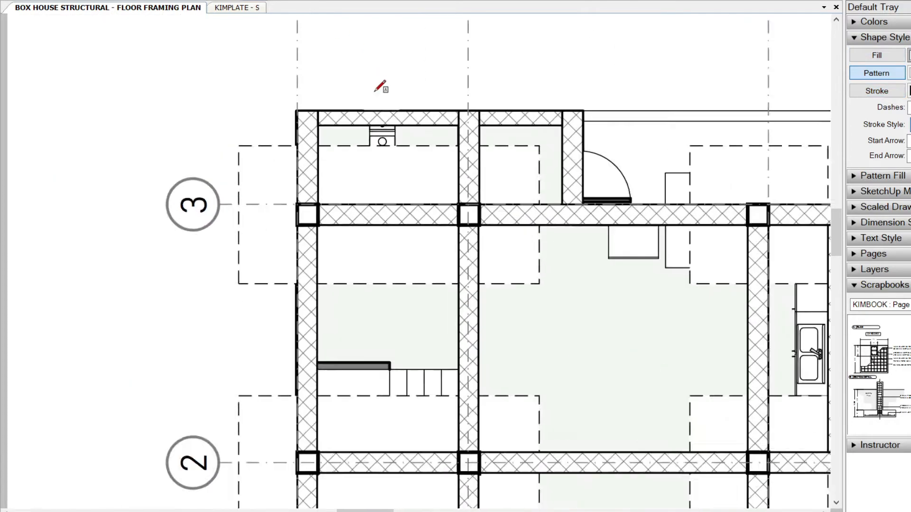
{"action": "left_click", "coordinate": [861, 270]}
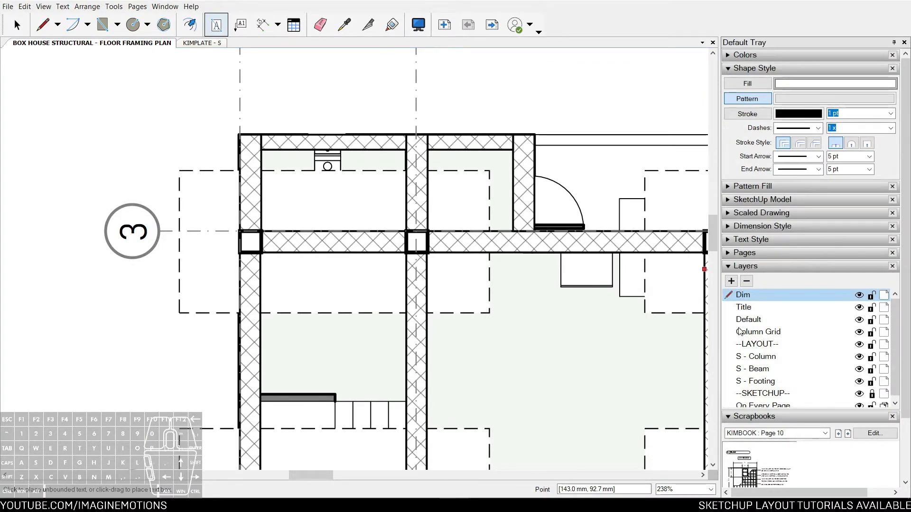
{"action": "scroll", "coordinate": [739, 341], "scroll_direction": "down", "scroll_amount": 1}
{"action": "scroll", "coordinate": [738, 362], "scroll_direction": "up", "scroll_amount": 1}
{"action": "left_click", "coordinate": [731, 282]}
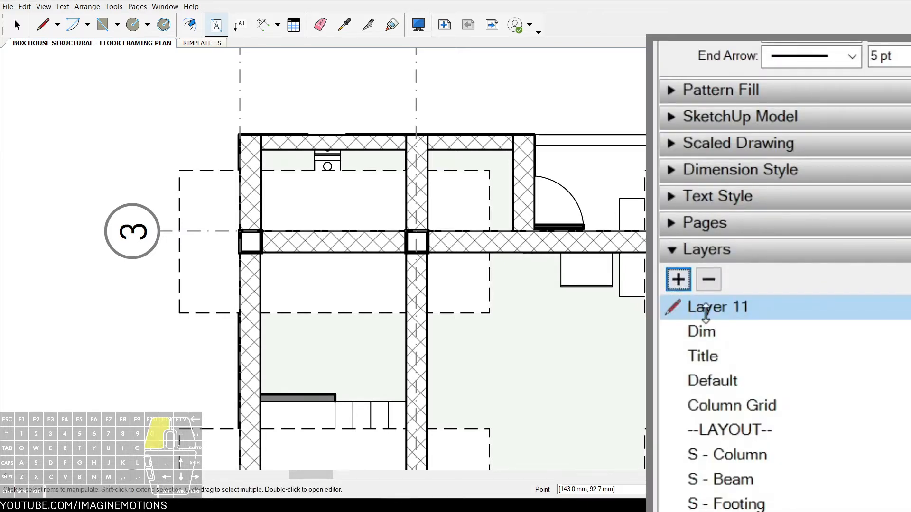
{"action": "double_click", "coordinate": [706, 313]}
{"action": "type", "text": "Tags"}
{"action": "key", "text": "Return"}
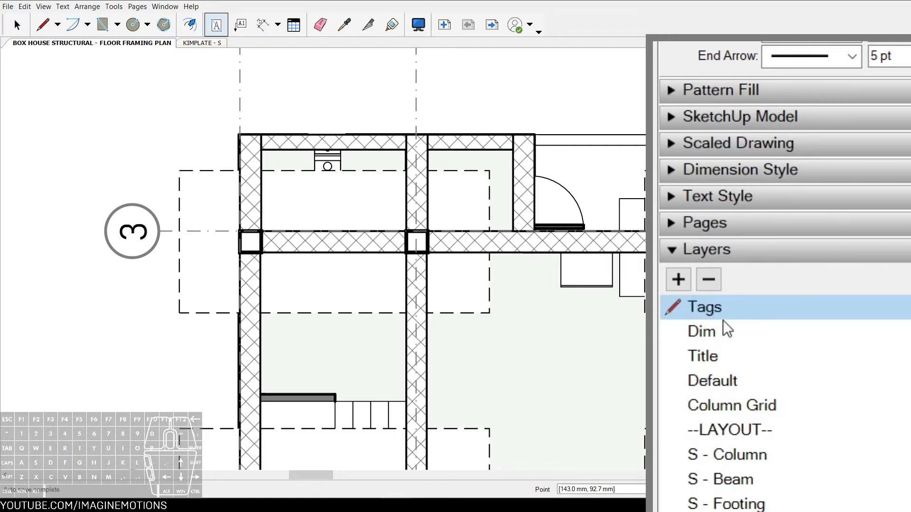
{"action": "scroll", "coordinate": [750, 463], "scroll_direction": "down", "scroll_amount": 1}
{"action": "scroll", "coordinate": [741, 443], "scroll_direction": "up", "scroll_amount": 1}
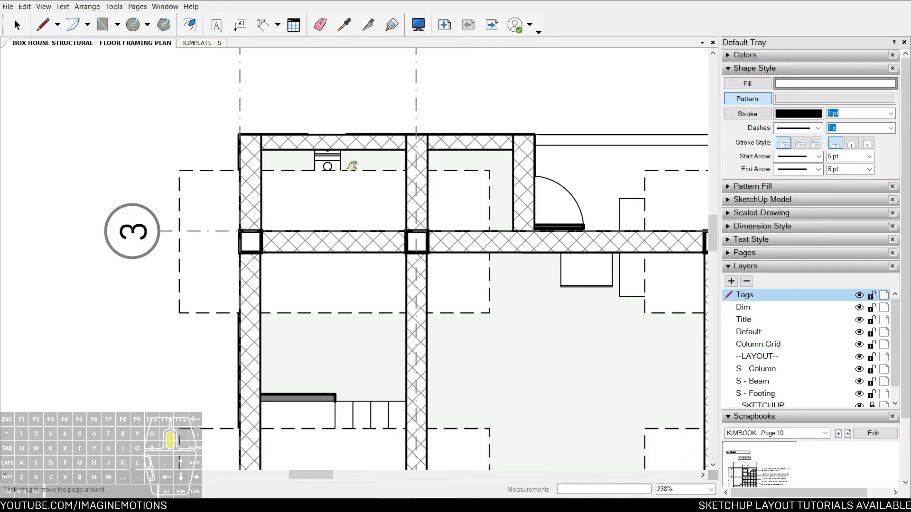
- Place the text "GB" just above the uppermost beam of the foundation with first floor framing plan, between the first two vertical gridlines
{"action": "middle_click_drag", "start_coordinate": [344, 169], "coordinate": [367, 192]}
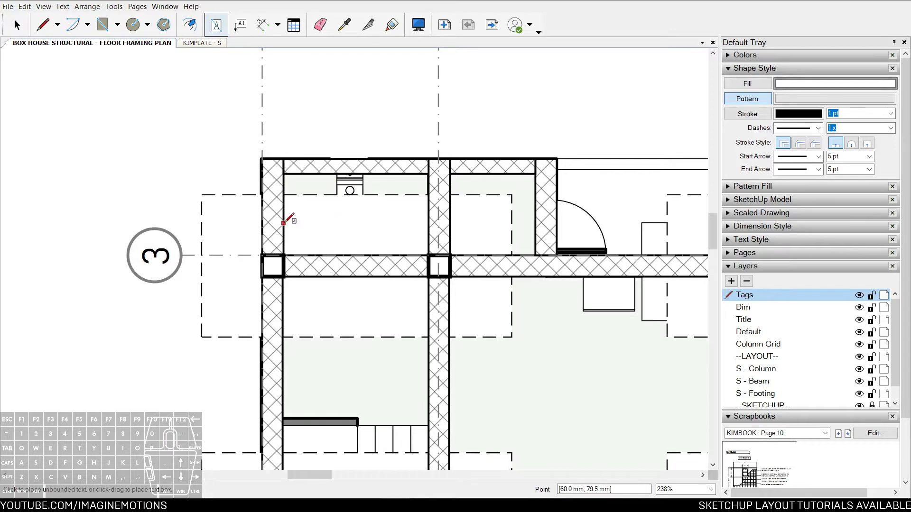
{"action": "scroll", "coordinate": [320, 190], "scroll_direction": "up", "scroll_amount": 1}
{"action": "left_click", "coordinate": [348, 123]}
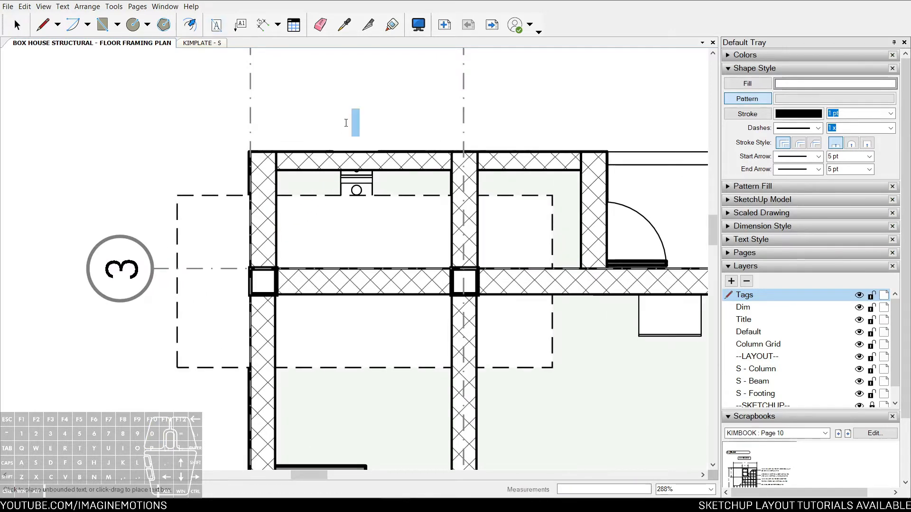
{"action": "type", "text": "gb"}
{"action": "key", "text": "BackSpace"}
{"action": "key", "text": "BackSpace"}
{"action": "key", "text": "Caps_Lock"}
{"action": "type", "text": "GB"}
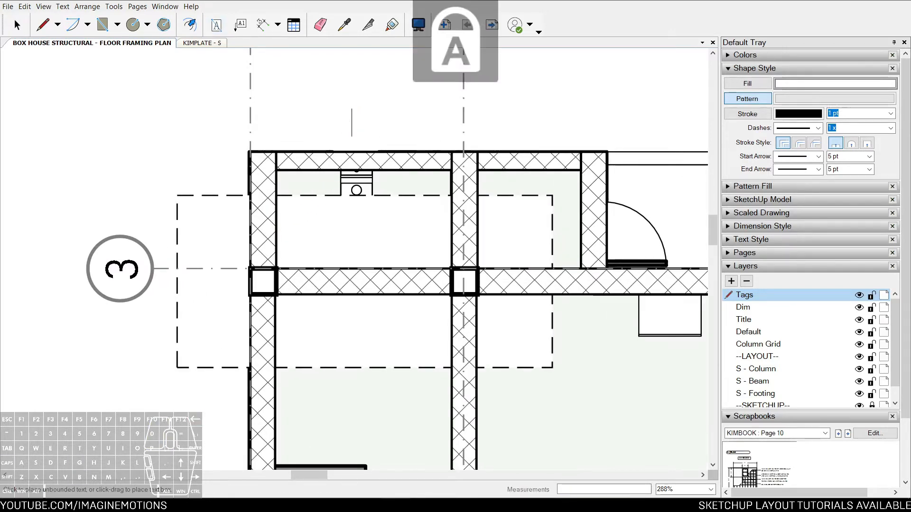
{"action": "key", "text": "space"}
{"action": "left_click", "coordinate": [359, 115]}
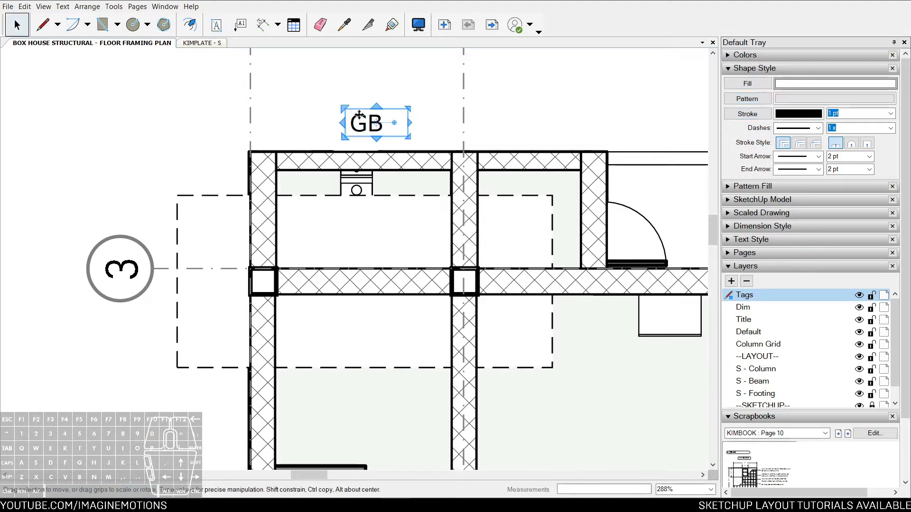
- Turn off Object Snap and reposition the GB tag freely just above the uppermost beam
{"action": "middle_click_drag", "start_coordinate": [370, 124], "coordinate": [327, 110]}
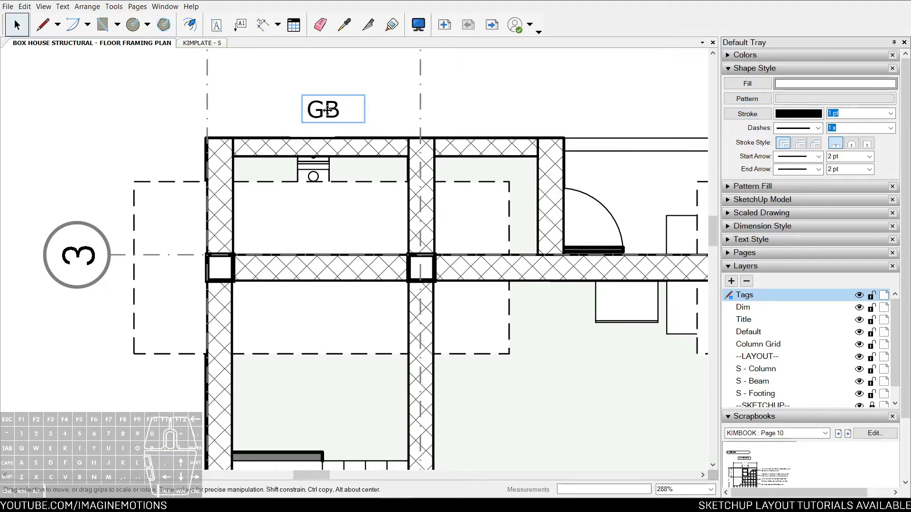
{"action": "mouse_move", "coordinate": [337, 106]}
{"action": "left_mouse_down"}
{"action": "mouse_move", "coordinate": [326, 143]}
{"action": "mouse_move", "coordinate": [344, 120]}
{"action": "mouse_move", "coordinate": [371, 109]}
{"action": "mouse_move", "coordinate": [335, 148]}
{"action": "mouse_move", "coordinate": [307, 127]}
{"action": "mouse_move", "coordinate": [322, 140]}
{"action": "left_mouse_up"}
{"action": "scroll", "coordinate": [329, 141], "scroll_direction": "up", "scroll_amount": 2}
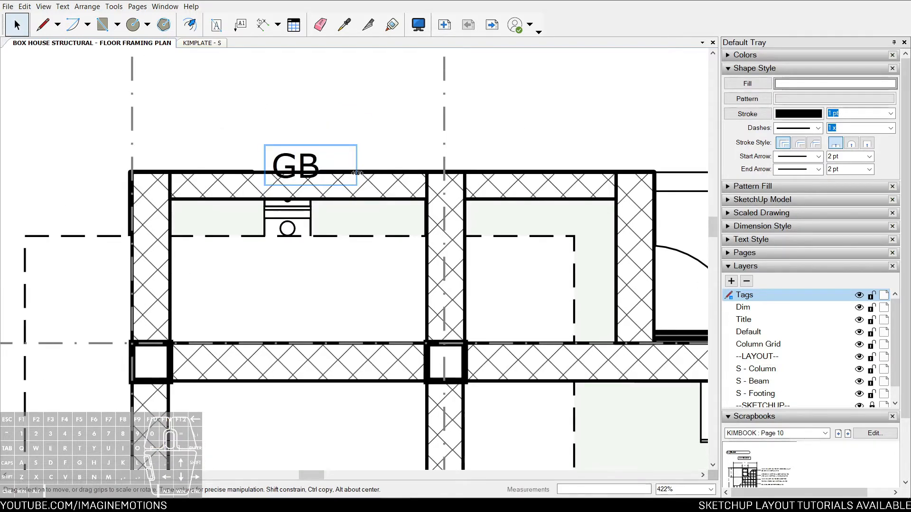
{"action": "right_click", "coordinate": [386, 87]}
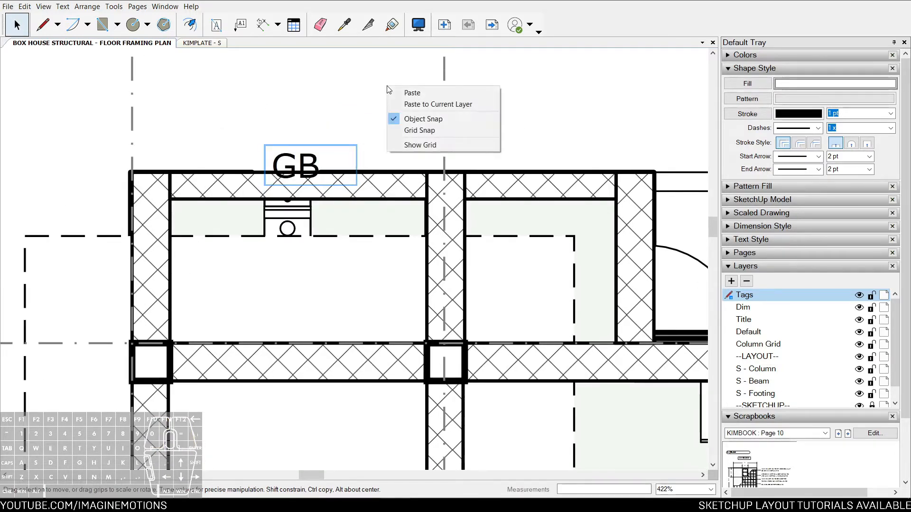
{"action": "left_click", "coordinate": [426, 124]}
{"action": "left_click", "coordinate": [310, 162]}
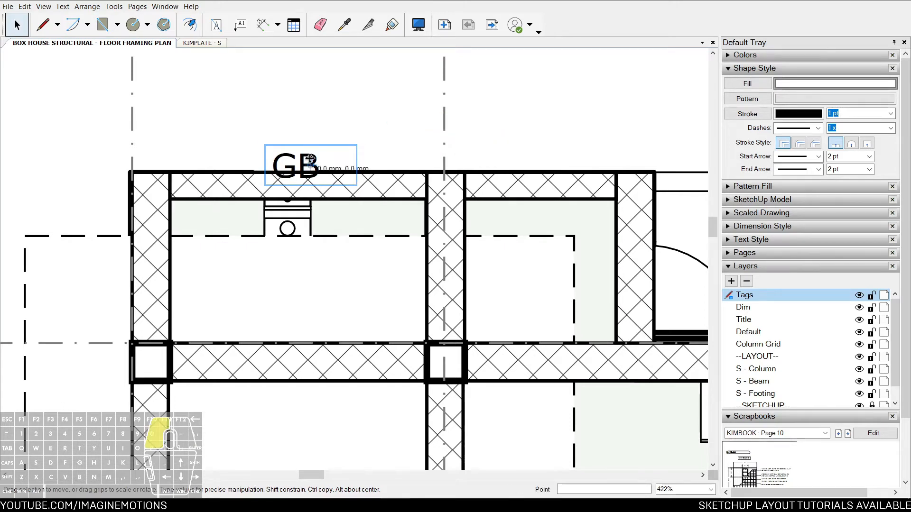
{"action": "left_click_drag", "start_coordinate": [315, 150], "coordinate": [297, 147]}
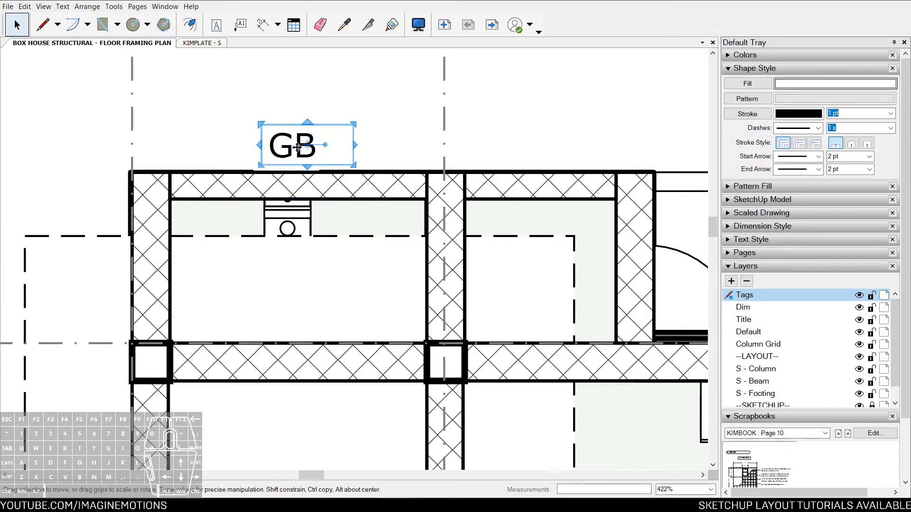
- Center-align the GB tag's text and move the tag onto the uppermost beam
{"action": "scroll", "coordinate": [302, 141], "scroll_direction": "up", "scroll_amount": 3}
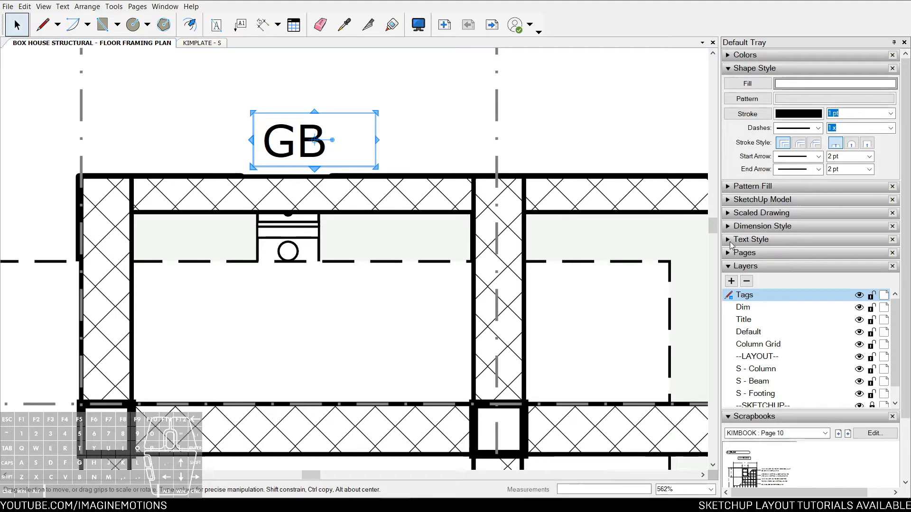
{"action": "left_click", "coordinate": [729, 239]}
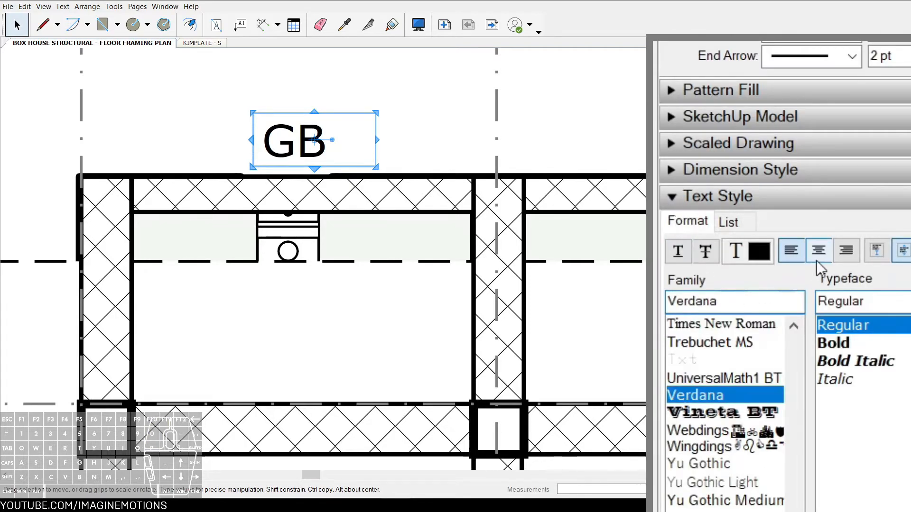
{"action": "left_click", "coordinate": [801, 267]}
{"action": "left_click_drag", "start_coordinate": [323, 138], "coordinate": [307, 186]}
{"action": "scroll", "coordinate": [308, 186], "scroll_direction": "down", "scroll_amount": 2}
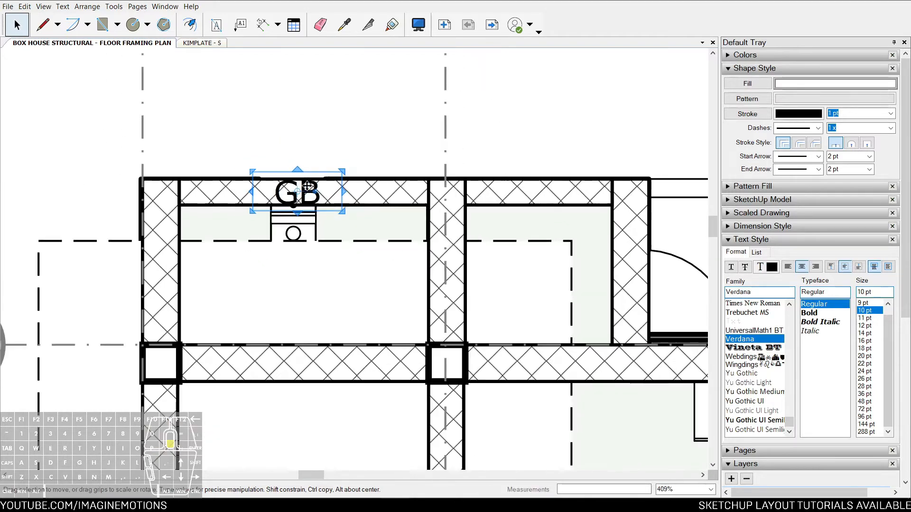
- Change the GB tag's font family to ArchTitl
{"action": "double_click", "coordinate": [739, 292]}
{"action": "type", "text": "AR"}
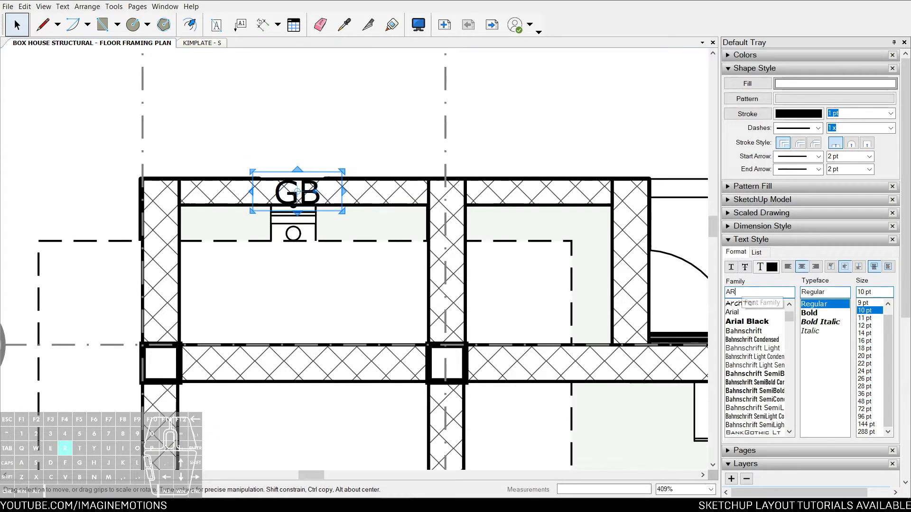
{"action": "type", "text": "C"}
{"action": "key", "text": "Return"}
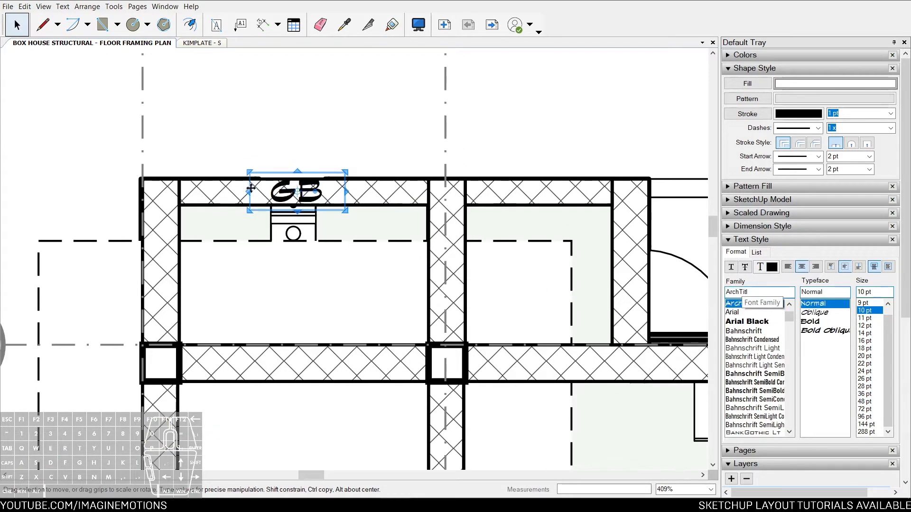
{"action": "scroll", "coordinate": [250, 188], "scroll_direction": "up", "scroll_amount": 5}
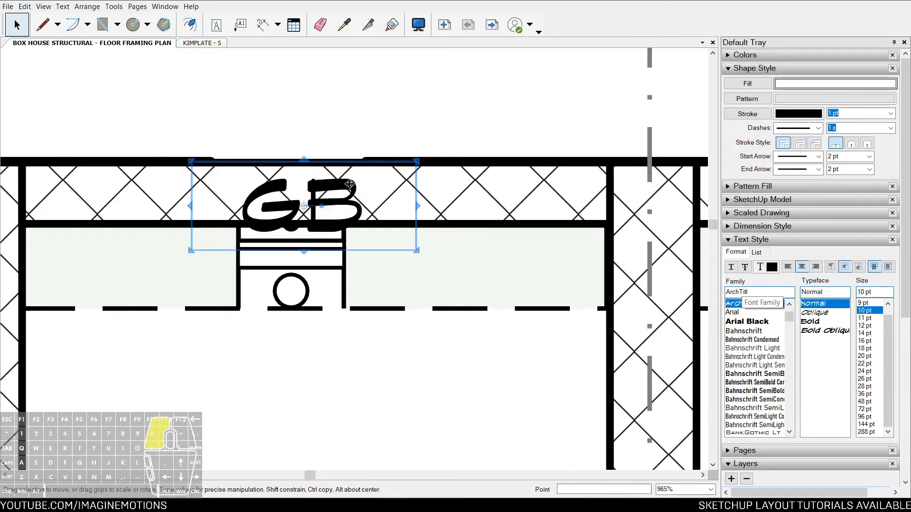
{"action": "scroll", "coordinate": [349, 184], "scroll_direction": "down", "scroll_amount": 6}
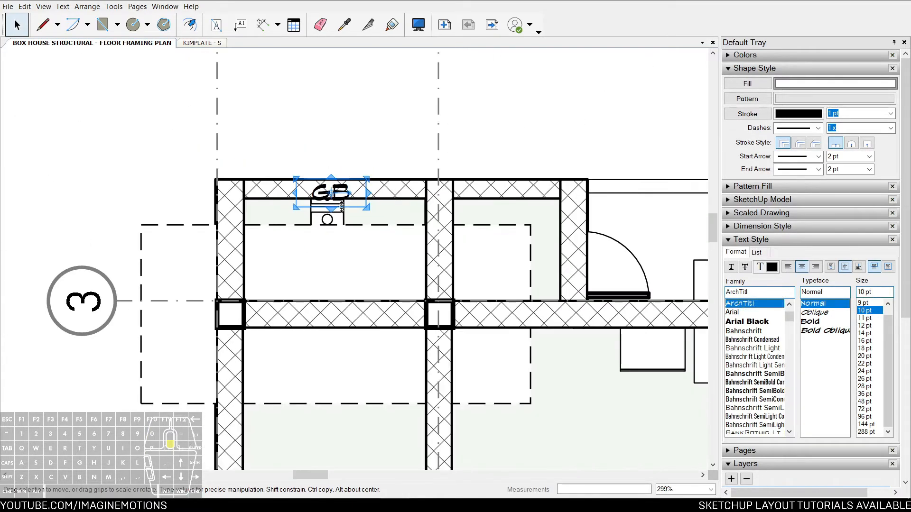
- Move the GB tag just above the uppermost beam and set its text size to 9 pt
{"action": "middle_click_drag", "start_coordinate": [340, 207], "coordinate": [312, 205]}
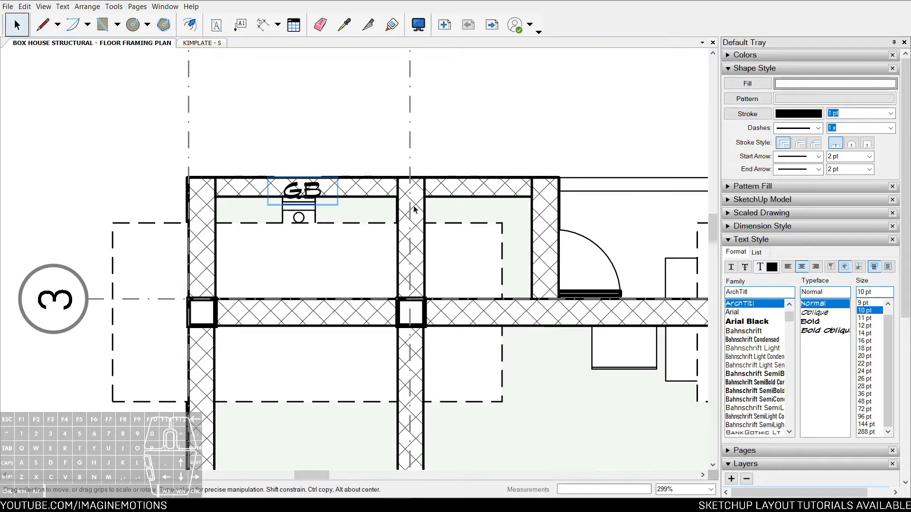
{"action": "scroll", "coordinate": [315, 192], "scroll_direction": "up", "scroll_amount": 3}
{"action": "left_click_drag", "start_coordinate": [315, 192], "coordinate": [316, 148]}
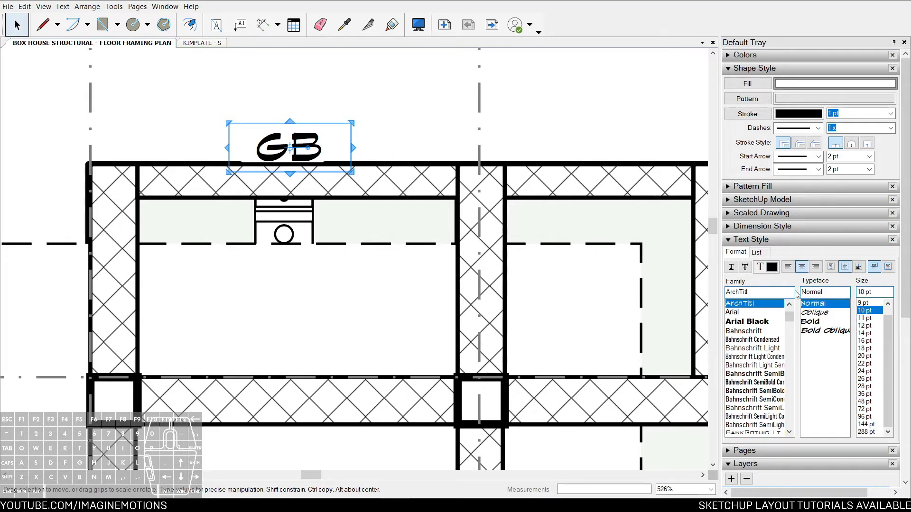
{"action": "scroll", "coordinate": [866, 323], "scroll_direction": "up", "scroll_amount": 1}
{"action": "left_click", "coordinate": [864, 310]}
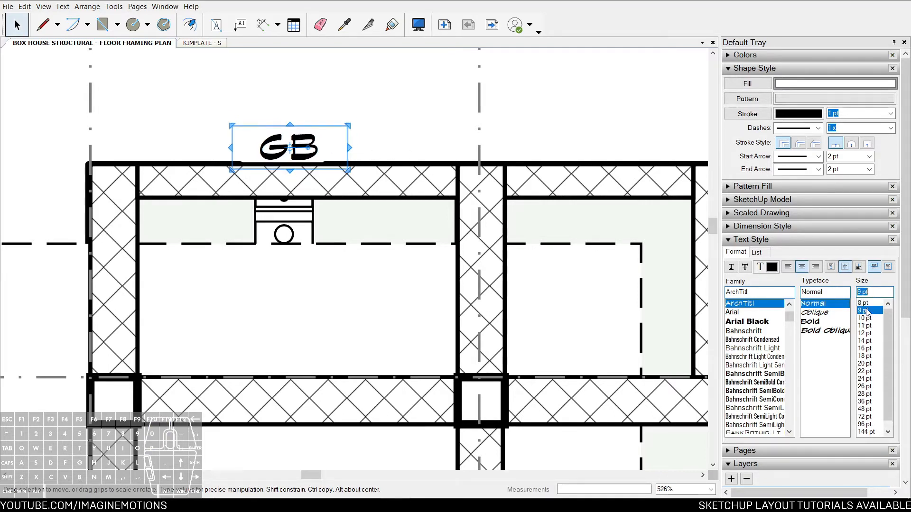
- Copy the GB tag above the beams of the second uppermost bay and along gridline 3
{"action": "scroll", "coordinate": [414, 240], "scroll_direction": "down", "scroll_amount": 1}
{"action": "middle_click_drag", "start_coordinate": [413, 241], "coordinate": [223, 182]}
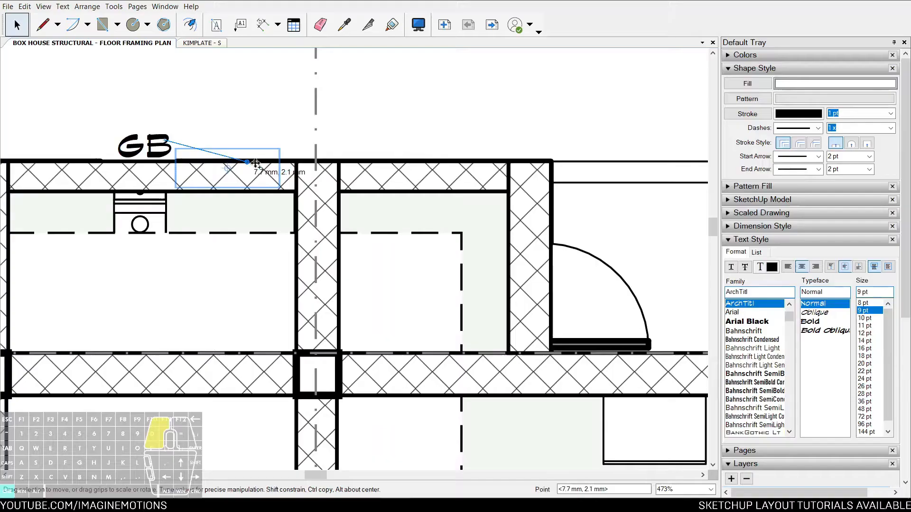
{"action": "left_click_drag", "start_coordinate": [264, 163], "coordinate": [292, 239]}
{"action": "scroll", "coordinate": [430, 147], "scroll_direction": "down", "scroll_amount": 2}
{"action": "left_click_drag", "start_coordinate": [292, 239], "coordinate": [480, 239], "text": "ctrl"}
{"action": "scroll", "coordinate": [389, 233], "scroll_direction": "down", "scroll_amount": 3}
- Copy the two gridline 3 tags down to the gridline 2 beam and centre the second copy between gridlines B and C
{"action": "middle_click_drag", "start_coordinate": [389, 233], "coordinate": [340, 129]}
{"action": "left_click", "coordinate": [285, 130], "text": "shift"}
{"action": "left_click_drag", "start_coordinate": [284, 130], "coordinate": [284, 320], "text": "ctrl"}
{"action": "left_click", "coordinate": [361, 301]}
{"action": "left_click", "coordinate": [392, 319]}
{"action": "left_click_drag", "start_coordinate": [392, 319], "coordinate": [459, 319]}
- Copy the pair of GB tags from the gridline 2 beam down to the gridline 1 beam
{"action": "middle_click_drag", "start_coordinate": [281, 322], "coordinate": [251, 158]}
{"action": "left_click", "coordinate": [252, 159], "text": "shift"}
{"action": "left_click_drag", "start_coordinate": [251, 159], "coordinate": [252, 369], "text": "ctrl"}
{"action": "middle_click_drag", "start_coordinate": [514, 318], "coordinate": [517, 382]}
- Copy a gridline 1 GB tag beside the vertical gridline A beam and rotate the copy 90 degrees
{"action": "left_click", "coordinate": [251, 432]}
{"action": "left_click_drag", "start_coordinate": [251, 433], "coordinate": [174, 357], "text": "ctrl"}
{"action": "scroll", "coordinate": [192, 361], "scroll_direction": "up", "scroll_amount": 3}
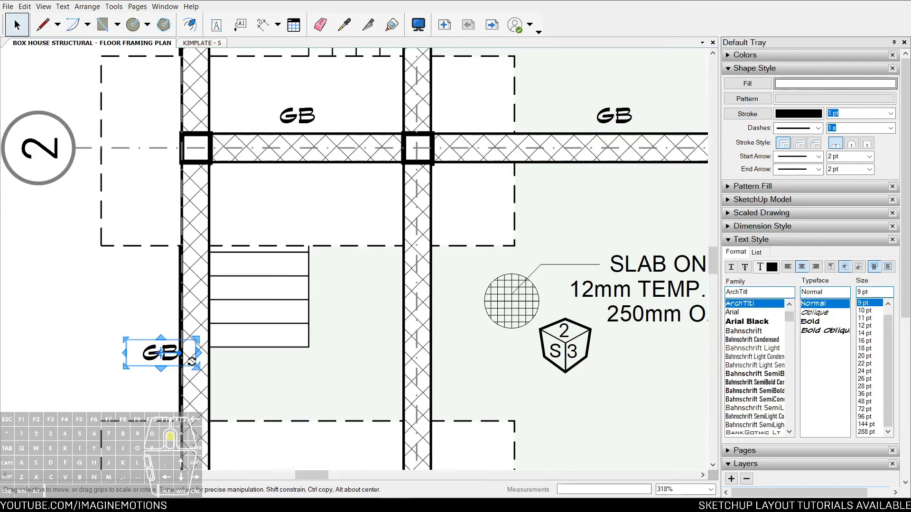
{"action": "left_click_drag", "start_coordinate": [179, 356], "coordinate": [182, 254]}
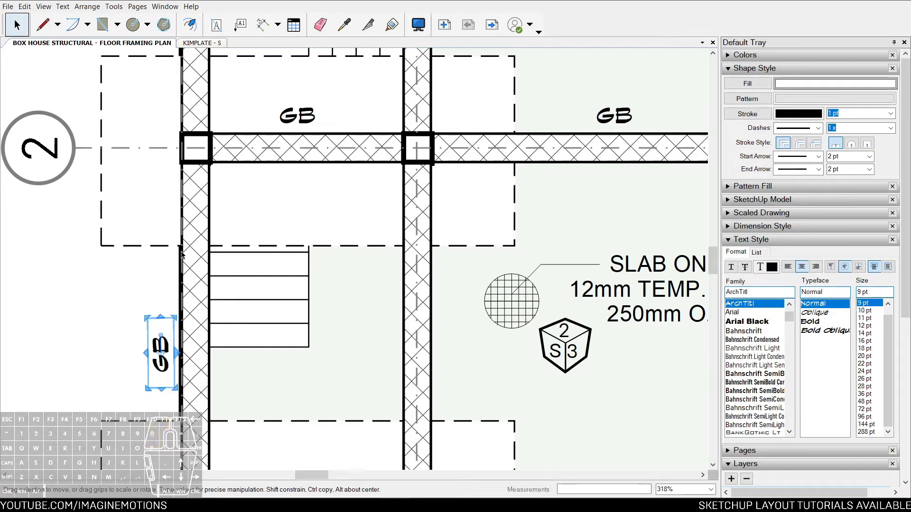
{"action": "type", "text": "90"}
{"action": "key", "text": "Return"}
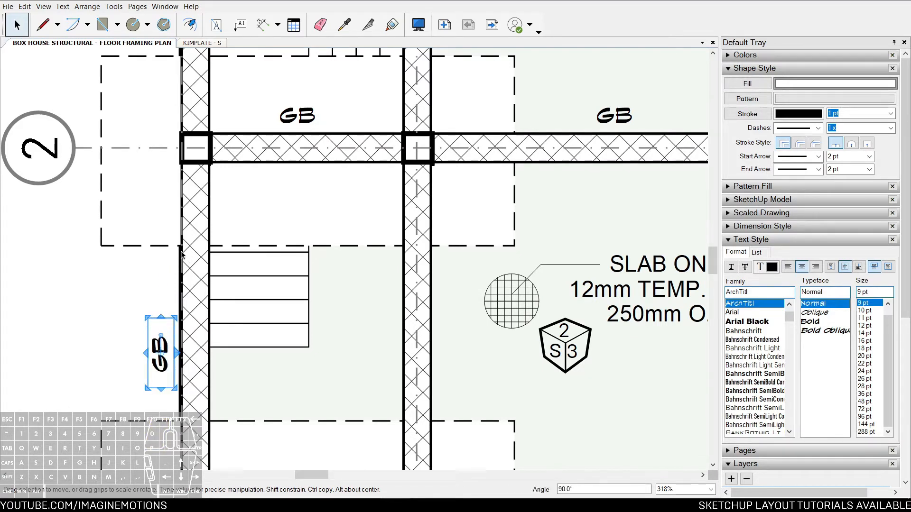
- Copy the rotated GB tag beside the remaining vertical beams between gridlines 1 and 3
{"action": "scroll", "coordinate": [157, 346], "scroll_direction": "down", "scroll_amount": 5}
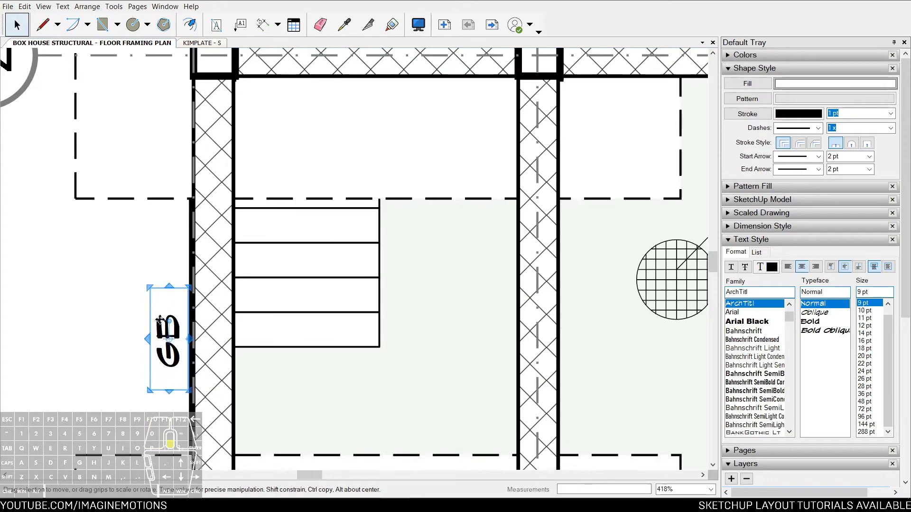
{"action": "middle_click_drag", "start_coordinate": [174, 364], "coordinate": [173, 384]}
{"action": "left_click_drag", "start_coordinate": [174, 384], "coordinate": [262, 238], "text": "ctrl"}
{"action": "left_click", "coordinate": [175, 388], "text": "shift"}
{"action": "key", "text": "ctrl+z"}
{"action": "left_click_drag", "start_coordinate": [174, 236], "coordinate": [497, 236], "text": "ctrl"}
{"action": "key", "text": "Escape"}
{"action": "scroll", "coordinate": [433, 232], "scroll_direction": "up", "scroll_amount": 2}
{"action": "left_click", "coordinate": [434, 235]}
{"action": "middle_click_drag", "start_coordinate": [304, 196], "coordinate": [368, 262]}
{"action": "key", "text": "Escape"}
- Hide the --SKETCHUP-- layer so that only the structural linework and tags show
{"action": "key", "text": "h"}
{"action": "scroll", "coordinate": [427, 275], "scroll_direction": "down", "scroll_amount": 2}
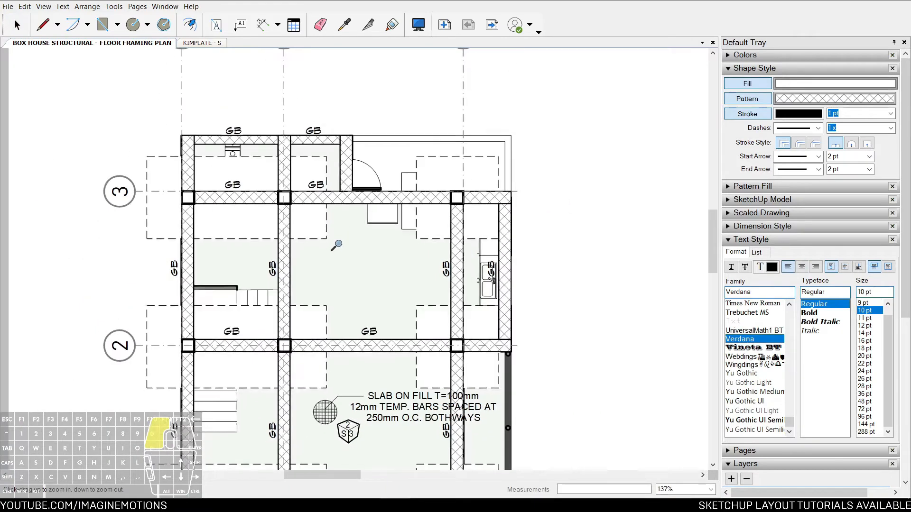
{"action": "left_click_drag", "start_coordinate": [429, 277], "coordinate": [414, 213]}
{"action": "key", "text": "z"}
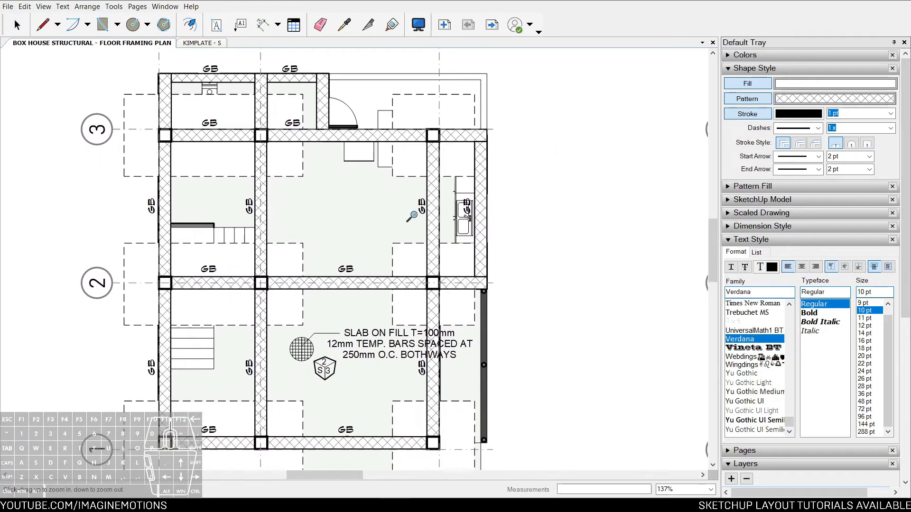
{"action": "left_click", "coordinate": [726, 240]}
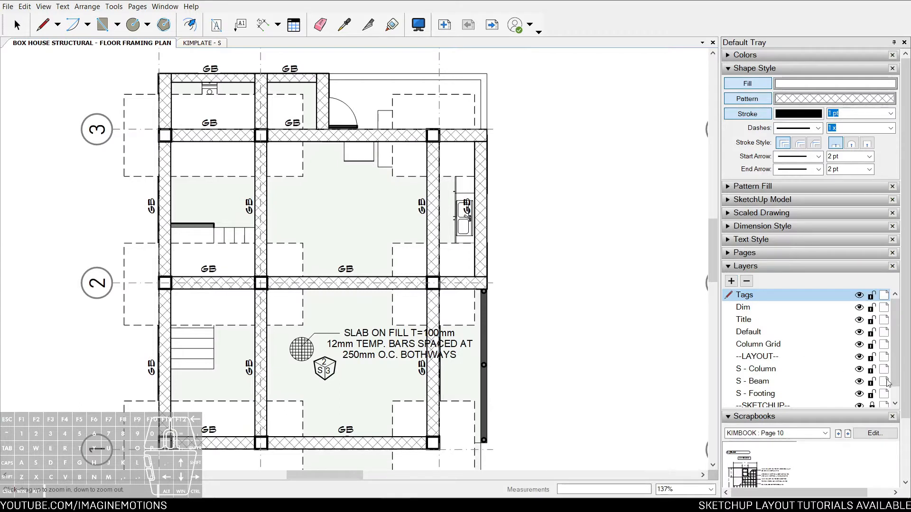
{"action": "left_click_drag", "start_coordinate": [895, 379], "coordinate": [895, 395]}
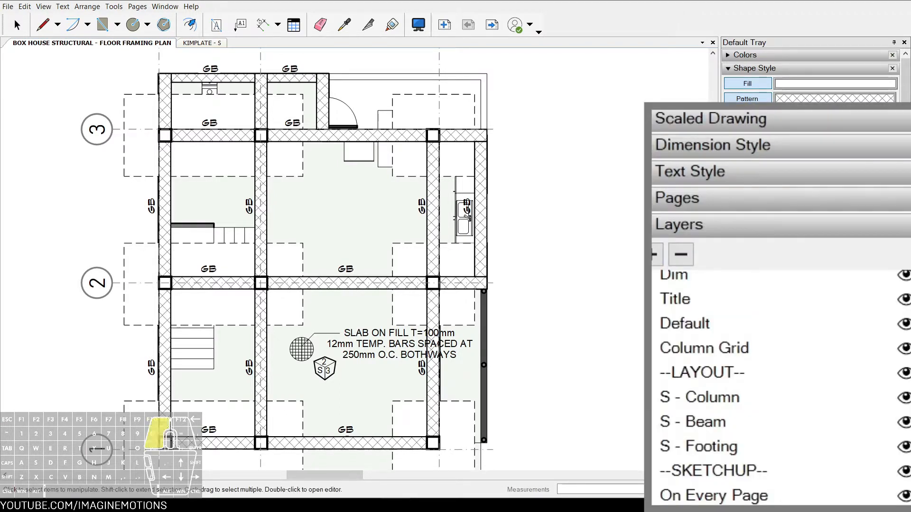
{"action": "left_click", "coordinate": [859, 389]}
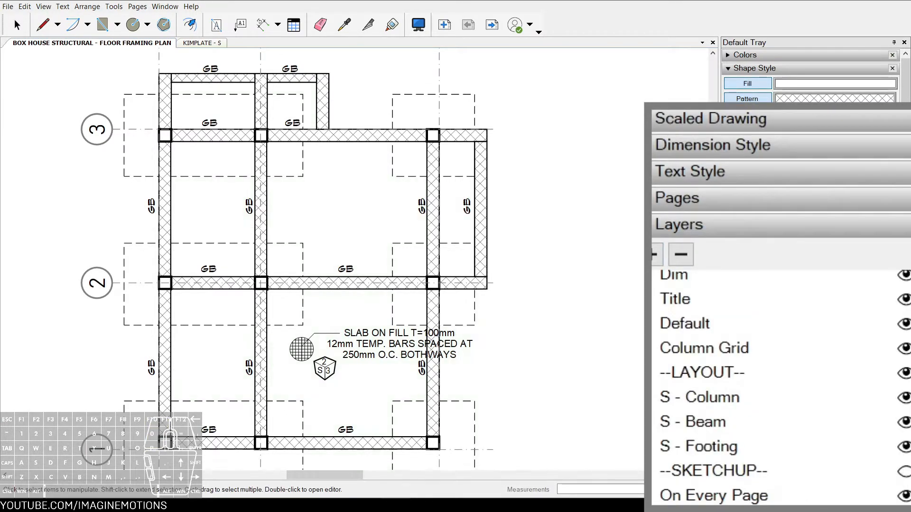
- Copy the rotated GB tags beside the three short vertical beams above gridline 3
{"action": "middle_click_drag", "start_coordinate": [556, 241], "coordinate": [591, 334]}
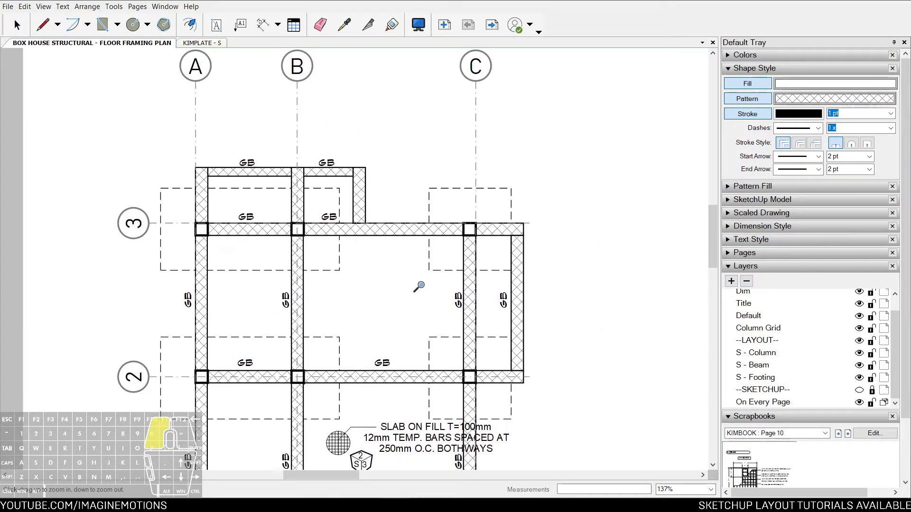
{"action": "scroll", "coordinate": [417, 286], "scroll_direction": "up", "scroll_amount": 3}
{"action": "middle_click_drag", "start_coordinate": [312, 171], "coordinate": [353, 298]}
{"action": "left_click", "coordinate": [156, 373]}
{"action": "left_click", "coordinate": [320, 368], "text": "shift"}
{"action": "left_click_drag", "start_coordinate": [319, 364], "coordinate": [473, 194], "text": "ctrl"}
{"action": "key", "text": "Escape"}
{"action": "scroll", "coordinate": [317, 200], "scroll_direction": "up", "scroll_amount": 2}
{"action": "left_click", "coordinate": [317, 200]}
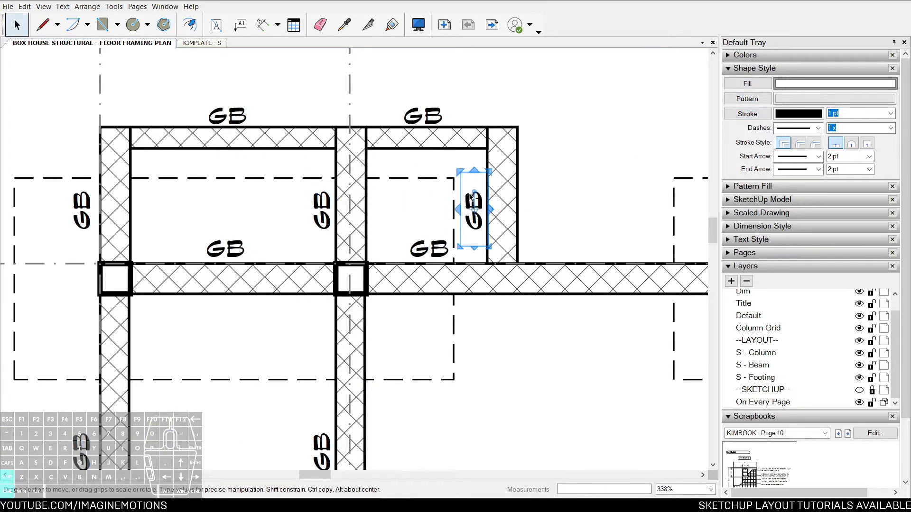
{"action": "key", "text": "Escape"}
{"action": "scroll", "coordinate": [369, 225], "scroll_direction": "down", "scroll_amount": 2}
{"action": "scroll", "coordinate": [375, 242], "scroll_direction": "down", "scroll_amount": 2}
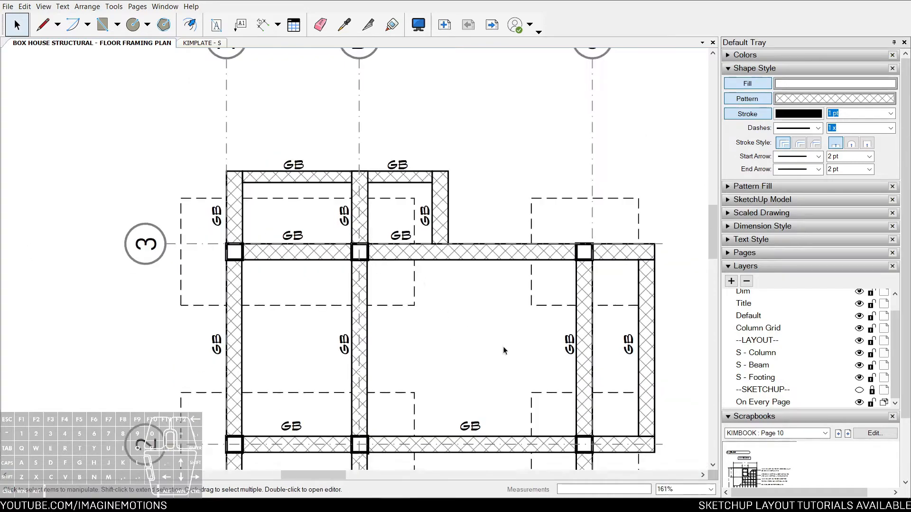
- Change the two tags above the uppermost beam to GB2
{"action": "scroll", "coordinate": [522, 356], "scroll_direction": "down", "scroll_amount": 1}
{"action": "middle_click_drag", "start_coordinate": [536, 360], "coordinate": [498, 318]}
{"action": "key", "text": "z"}
{"action": "left_click_drag", "start_coordinate": [345, 161], "coordinate": [289, 55]}
{"action": "middle_click_drag", "start_coordinate": [349, 151], "coordinate": [359, 182]}
{"action": "scroll", "coordinate": [360, 182], "scroll_direction": "up", "scroll_amount": 1}
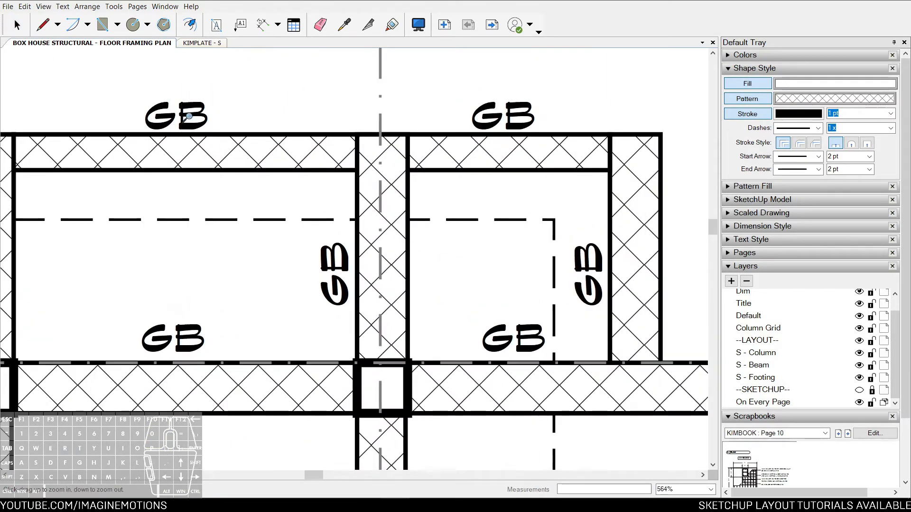
{"action": "scroll", "coordinate": [215, 144], "scroll_direction": "down", "scroll_amount": 4}
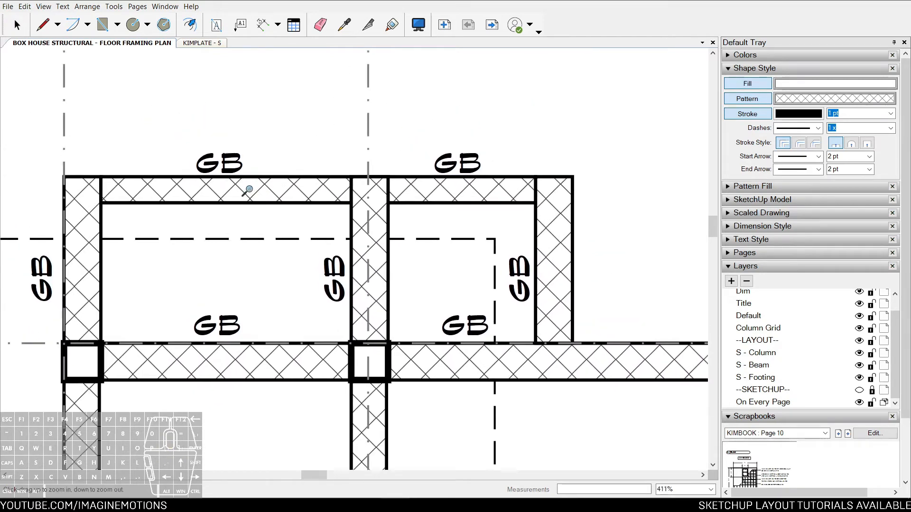
{"action": "key", "text": "space"}
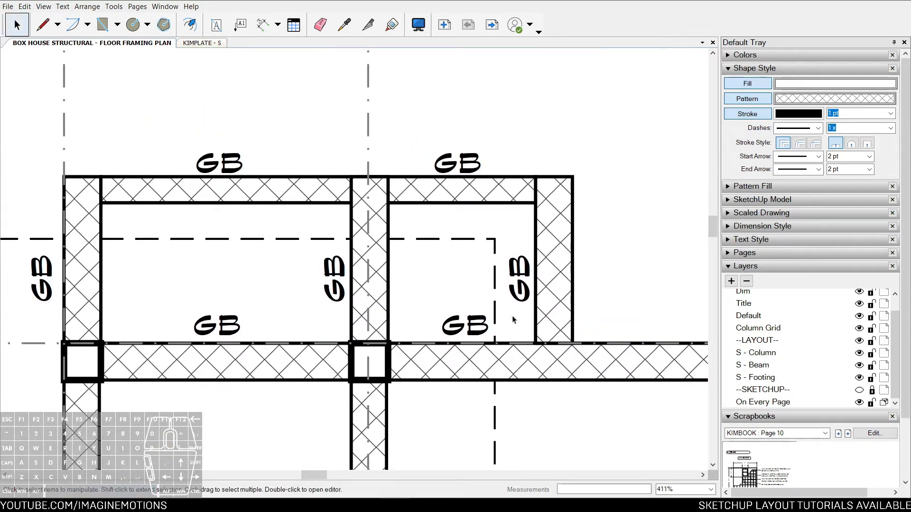
{"action": "left_click", "coordinate": [219, 164]}
{"action": "double_click", "coordinate": [239, 166]}
{"action": "left_click", "coordinate": [242, 166]}
{"action": "type", "text": "2"}
{"action": "left_click", "coordinate": [471, 169]}
{"action": "double_click", "coordinate": [475, 165]}
{"action": "left_click", "coordinate": [485, 163]}
{"action": "type", "text": "2"}
{"action": "left_click", "coordinate": [502, 113]}
- Select all the GB and GB2 tags without the columns and group them
{"action": "key", "text": "z"}
{"action": "left_click_drag", "start_coordinate": [295, 139], "coordinate": [299, 230]}
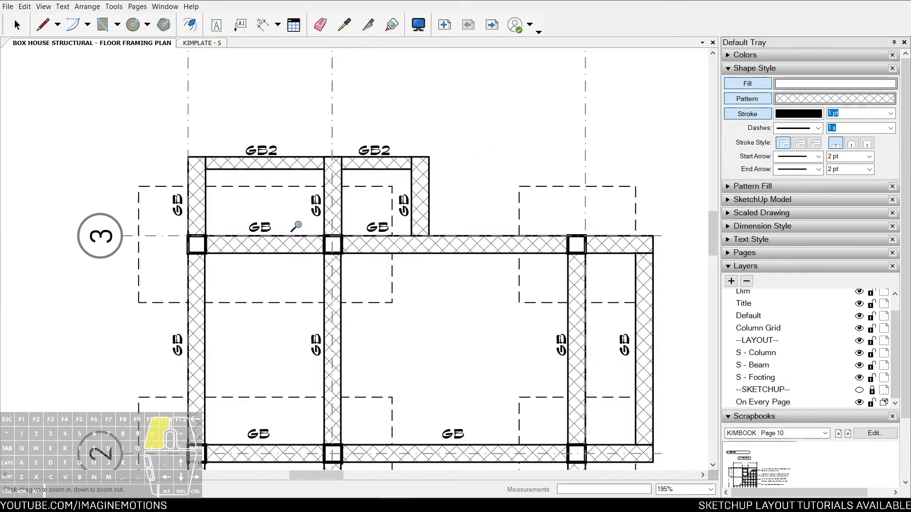
{"action": "mouse_move", "coordinate": [375, 302]}
{"action": "left_mouse_down"}
{"action": "mouse_move", "coordinate": [370, 271]}
{"action": "mouse_move", "coordinate": [408, 145]}
{"action": "left_mouse_up"}
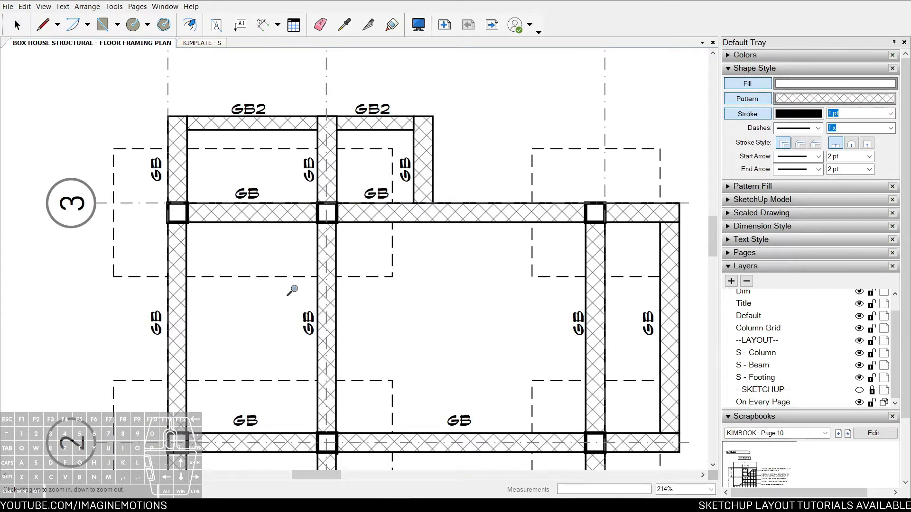
{"action": "left_click_drag", "start_coordinate": [383, 100], "coordinate": [367, 183]}
{"action": "key", "text": "space"}
{"action": "left_click_drag", "start_coordinate": [260, 93], "coordinate": [519, 419]}
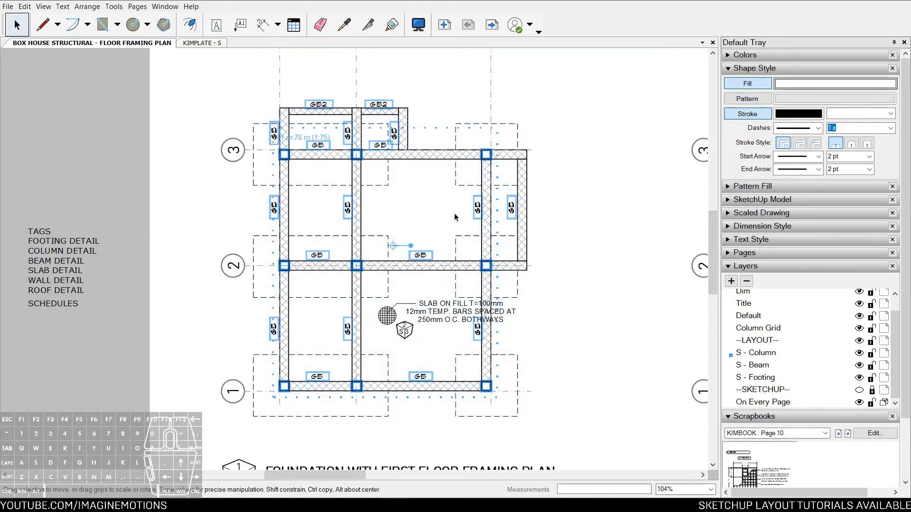
{"action": "scroll", "coordinate": [502, 145], "scroll_direction": "up", "scroll_amount": 3}
{"action": "left_click", "coordinate": [439, 190]}
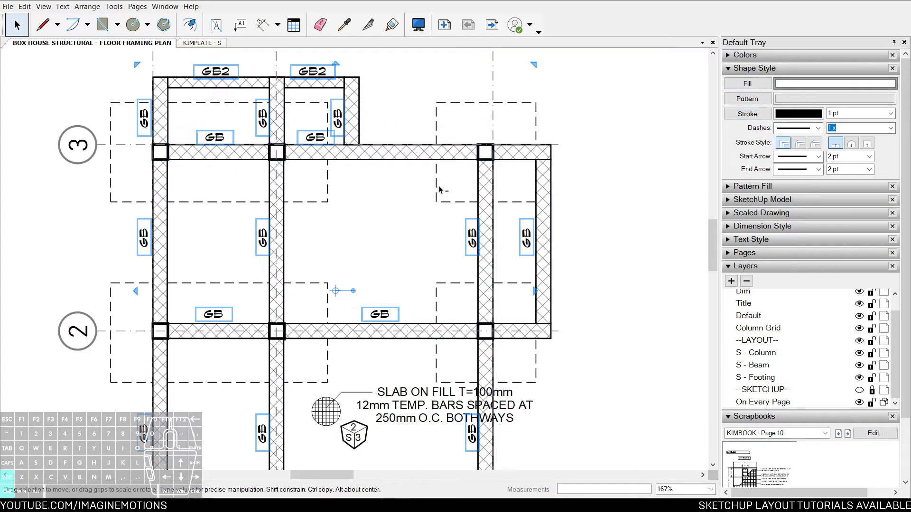
{"action": "right_click", "coordinate": [315, 74]}
{"action": "left_click", "coordinate": [346, 229]}
{"action": "scroll", "coordinate": [346, 231], "scroll_direction": "down", "scroll_amount": 4}
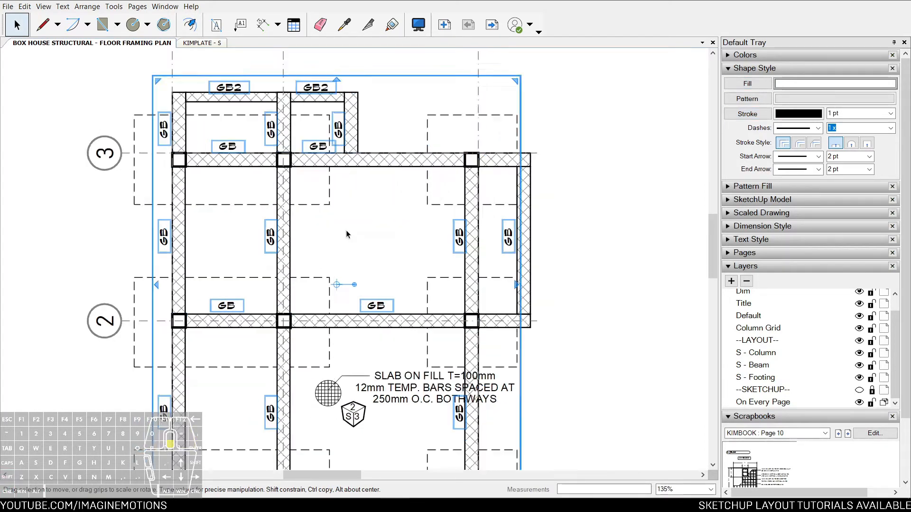
- Try moving the grouped beam tags toward the neighbouring framing plan, and undo the move
{"action": "scroll", "coordinate": [346, 234], "scroll_direction": "up", "scroll_amount": 2}
{"action": "left_click", "coordinate": [264, 153]}
{"action": "left_click_drag", "start_coordinate": [265, 153], "coordinate": [570, 137]}
{"action": "key", "text": "ctrl+z"}
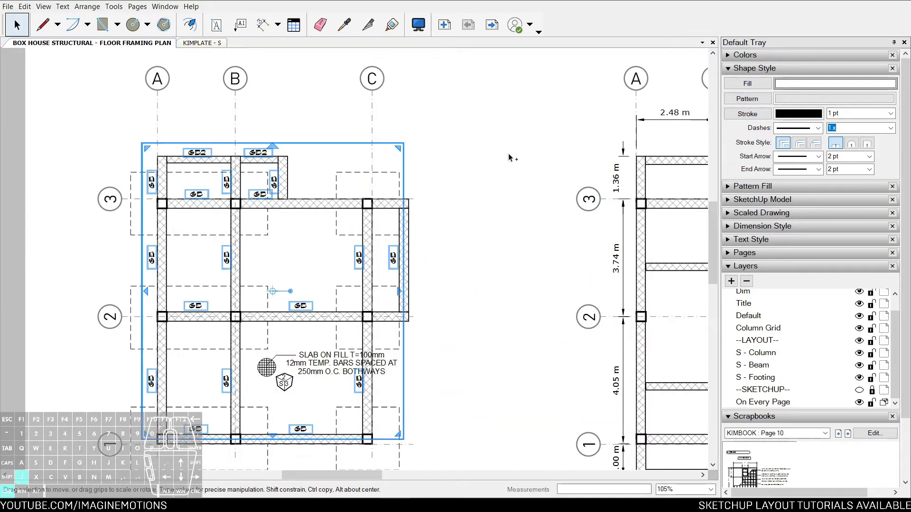
- Inside the tag group, centre the second gridline 3 tag between B and C and place a GB copy beyond gridline C
{"action": "left_click", "coordinate": [508, 152]}
{"action": "scroll", "coordinate": [358, 256], "scroll_direction": "up", "scroll_amount": 3}
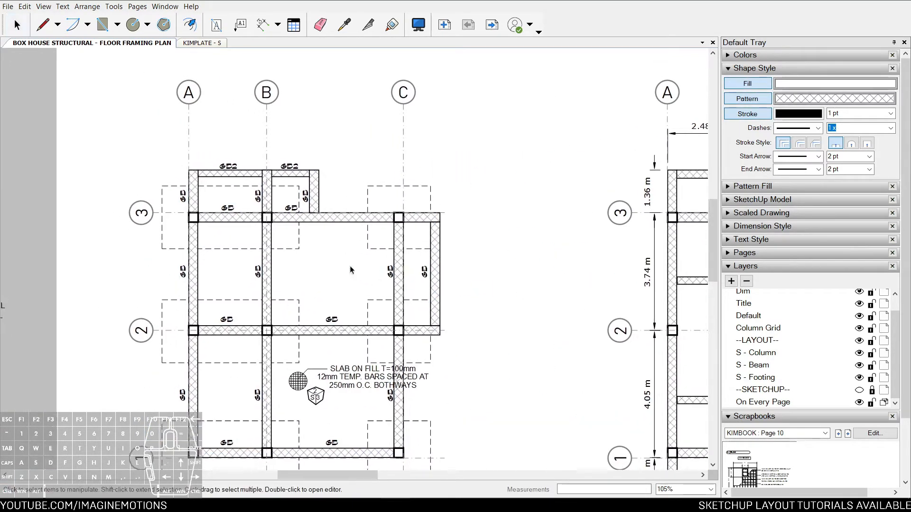
{"action": "left_click", "coordinate": [239, 284]}
{"action": "left_click", "coordinate": [361, 350]}
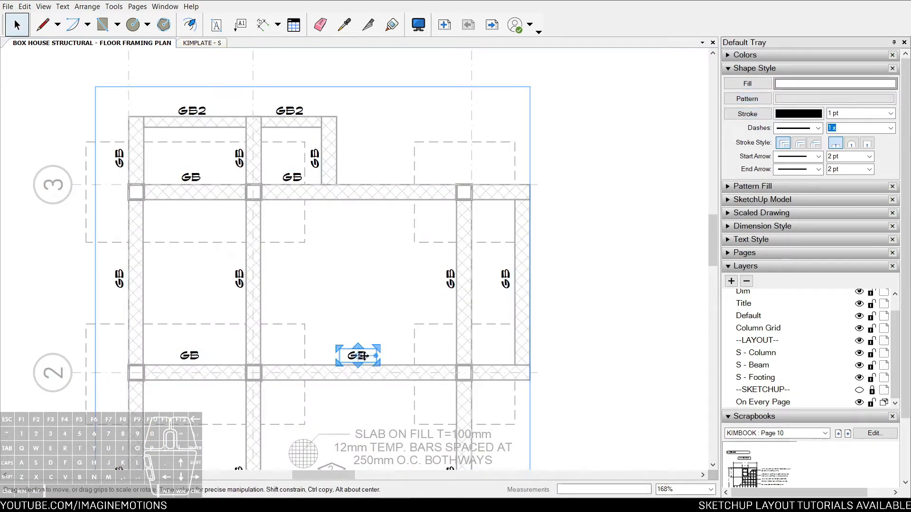
{"action": "left_click_drag", "start_coordinate": [366, 335], "coordinate": [505, 176], "text": "ctrl"}
{"action": "scroll", "coordinate": [291, 180], "scroll_direction": "up", "scroll_amount": 2}
{"action": "scroll", "coordinate": [400, 177], "scroll_direction": "down", "scroll_amount": 1}
{"action": "scroll", "coordinate": [401, 177], "scroll_direction": "down", "scroll_amount": 1}
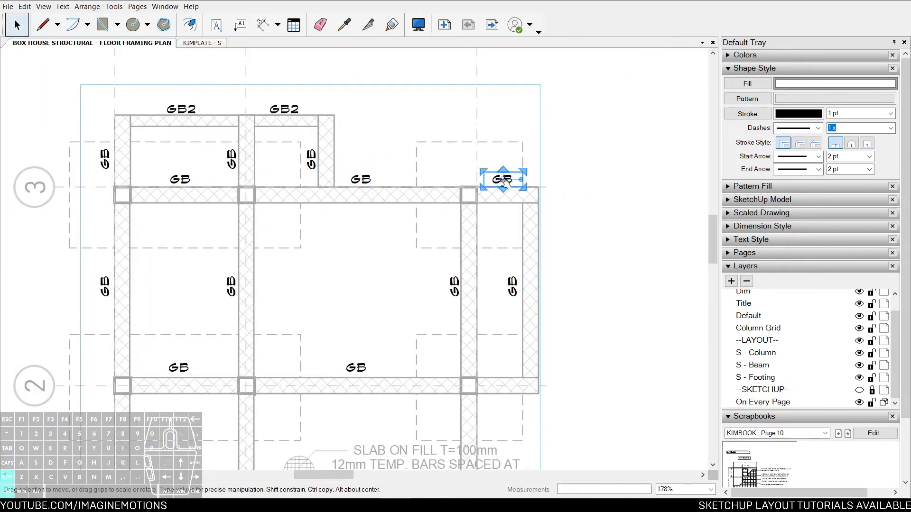
- Copy the GB tag beyond gridline C down to the gridline 2 beam and leave the group
{"action": "scroll", "coordinate": [503, 181], "scroll_direction": "down", "scroll_amount": 3}
{"action": "scroll", "coordinate": [486, 206], "scroll_direction": "up", "scroll_amount": 2}
{"action": "left_click_drag", "start_coordinate": [508, 127], "coordinate": [507, 291]}
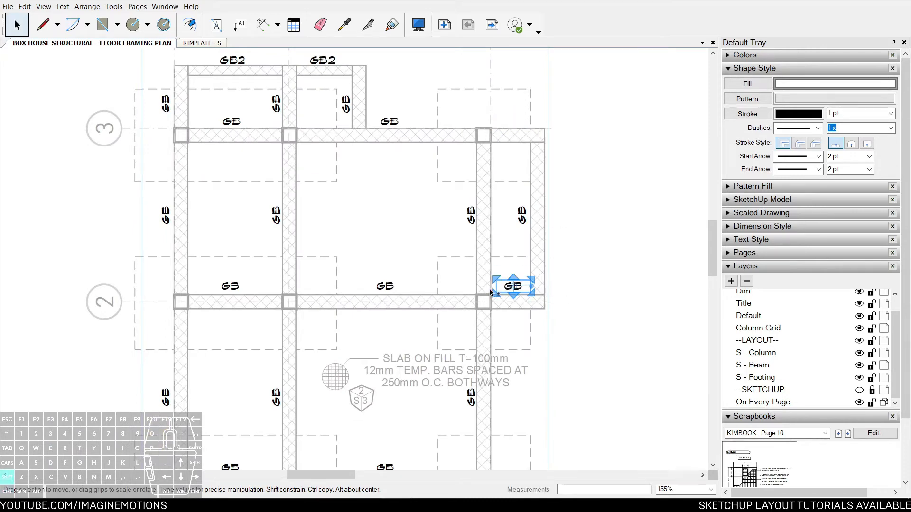
{"action": "key", "text": "ctrl+z"}
{"action": "key", "text": "ctrl+v"}
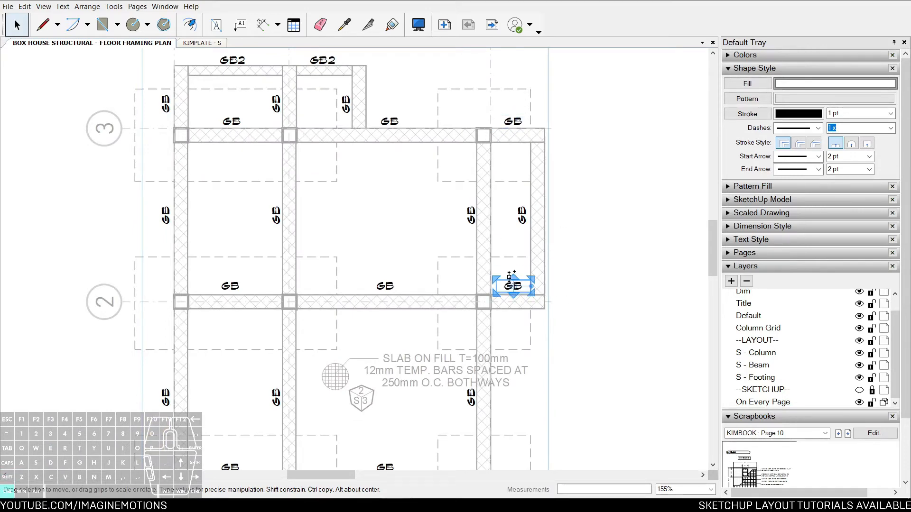
{"action": "scroll", "coordinate": [506, 281], "scroll_direction": "down", "scroll_amount": 4}
{"action": "middle_click_drag", "start_coordinate": [488, 326], "coordinate": [403, 248]}
{"action": "key", "text": "Escape"}
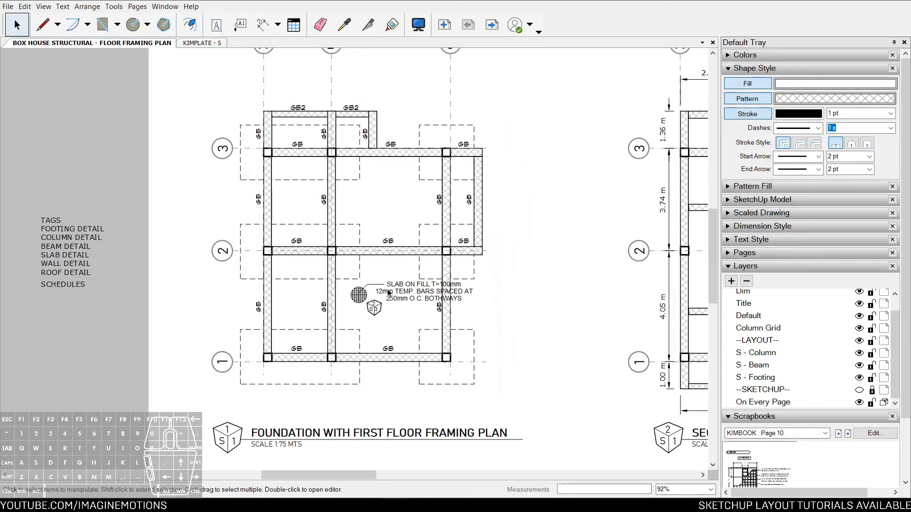
- Copy the grouped beam tags from the foundation plan onto the second floor framing plan, aligned with its beams
{"action": "middle_click_drag", "start_coordinate": [457, 261], "coordinate": [312, 284]}
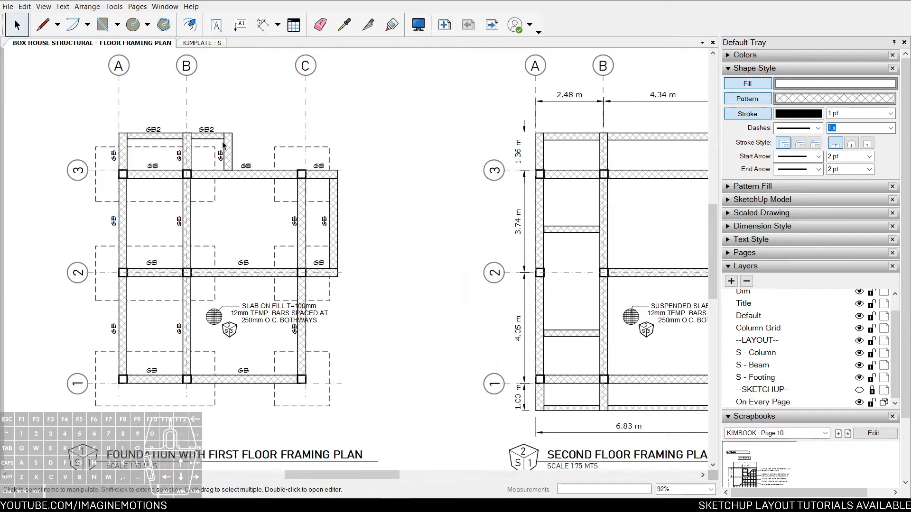
{"action": "left_click", "coordinate": [246, 166]}
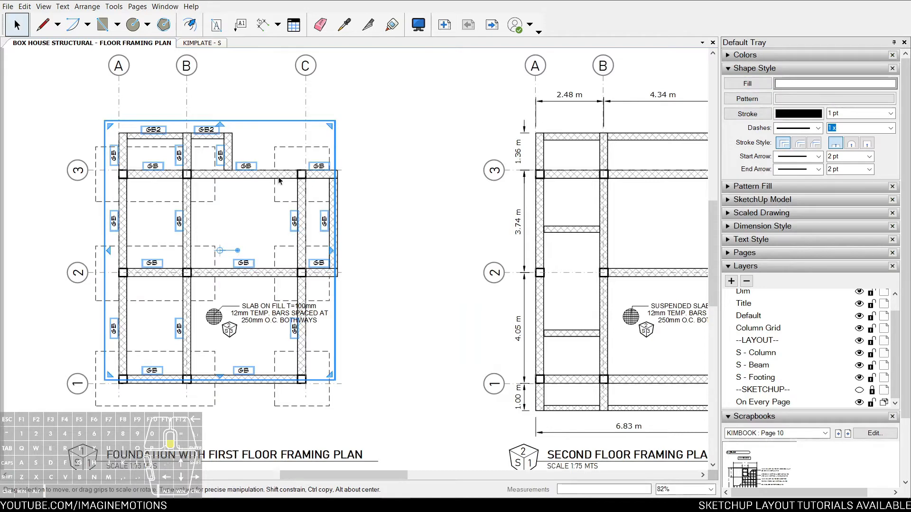
{"action": "scroll", "coordinate": [218, 193], "scroll_direction": "down", "scroll_amount": 2}
{"action": "left_click_drag", "start_coordinate": [198, 184], "coordinate": [574, 206], "text": "ctrl"}
{"action": "scroll", "coordinate": [576, 231], "scroll_direction": "up", "scroll_amount": 2}
{"action": "middle_click_drag", "start_coordinate": [549, 228], "coordinate": [522, 234]}
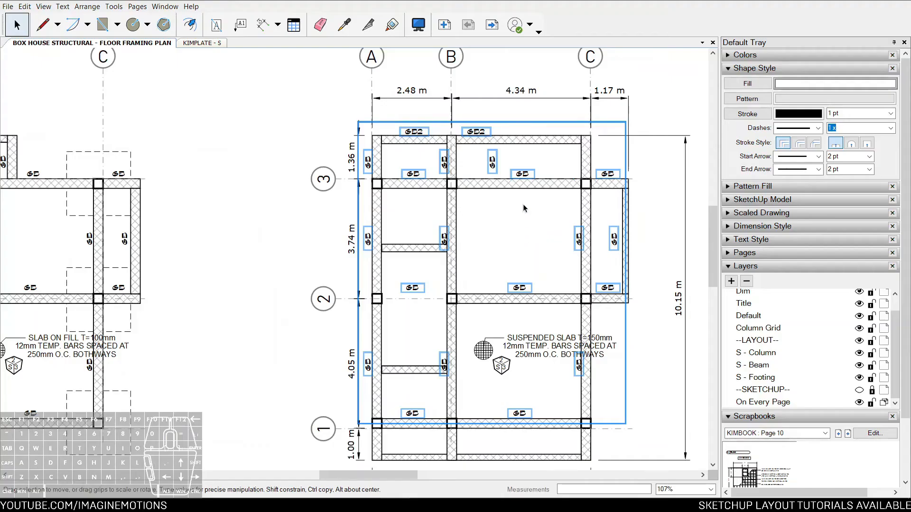
{"action": "scroll", "coordinate": [523, 204], "scroll_direction": "up", "scroll_amount": 2}
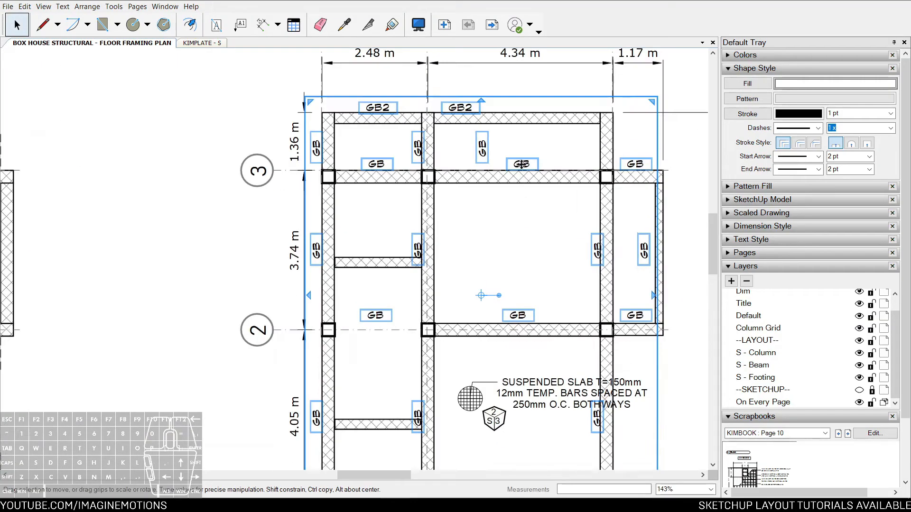
{"action": "scroll", "coordinate": [521, 164], "scroll_direction": "down", "scroll_amount": 1}
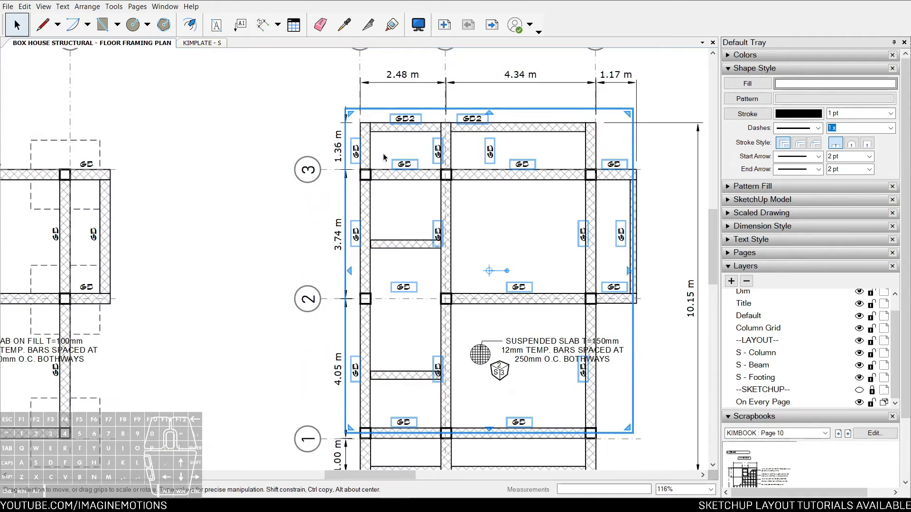
- Inside the copied tag group, change both gridline 1 tags and the gridline A tag between 1 and 2 to B1
{"action": "scroll", "coordinate": [355, 161], "scroll_direction": "up", "scroll_amount": 2}
{"action": "middle_click_drag", "start_coordinate": [379, 269], "coordinate": [334, 171]}
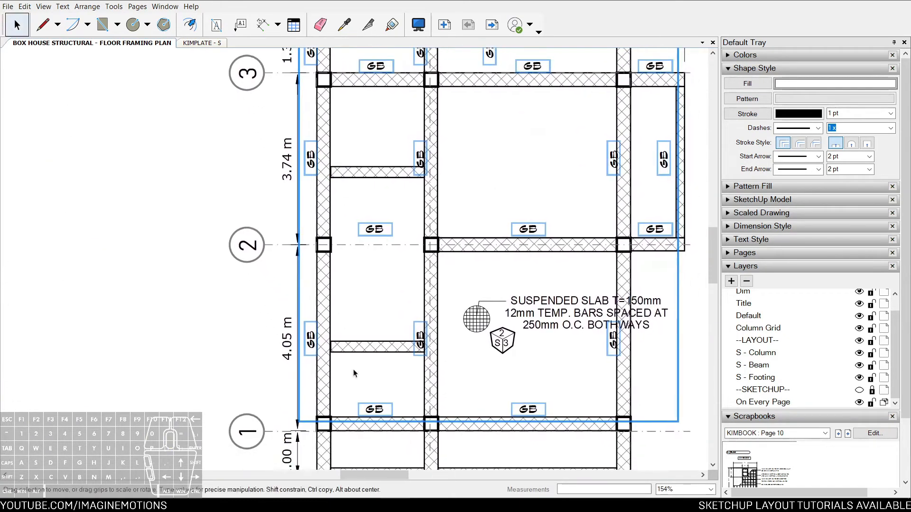
{"action": "double_click", "coordinate": [376, 407]}
{"action": "double_click", "coordinate": [375, 408]}
{"action": "key", "text": "Escape"}
{"action": "middle_click_drag", "start_coordinate": [431, 387], "coordinate": [391, 392]}
{"action": "double_click", "coordinate": [489, 414]}
{"action": "type", "text": "B1"}
{"action": "key", "text": "Escape"}
{"action": "double_click", "coordinate": [271, 345]}
{"action": "type", "text": "B1"}
{"action": "left_click", "coordinate": [312, 213]}
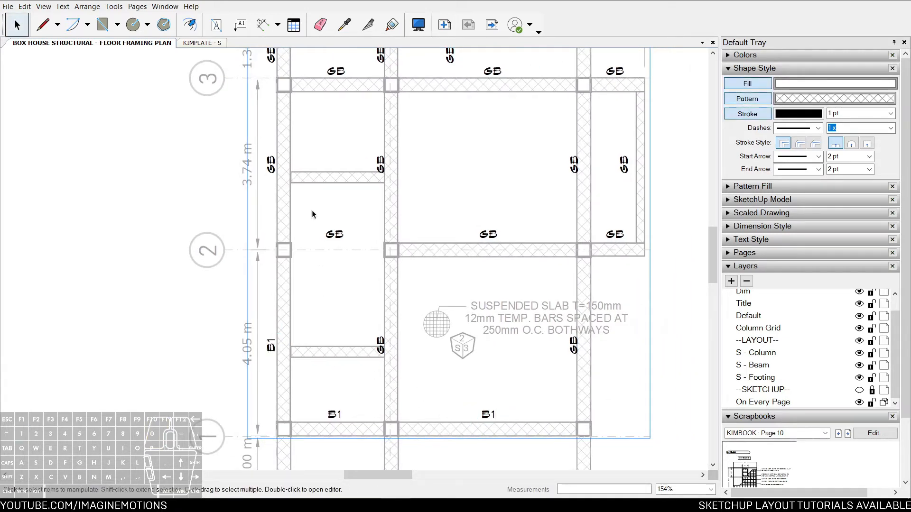
- Change the gridline A tags above gridline 2 and the two upper A–B bay beam tags to B1
{"action": "middle_click_drag", "start_coordinate": [311, 213], "coordinate": [304, 297]}
{"action": "scroll", "coordinate": [294, 164], "scroll_direction": "up", "scroll_amount": 2}
{"action": "double_click", "coordinate": [277, 141]}
{"action": "type", "text": "B1"}
{"action": "left_click", "coordinate": [356, 89]}
{"action": "double_click", "coordinate": [356, 89]}
{"action": "type", "text": "B1"}
{"action": "double_click", "coordinate": [354, 162]}
{"action": "type", "text": "B1"}
- Change the two remaining vertical tags above gridline 3 to B1 and move the outer one across to the gridline C beam
{"action": "double_click", "coordinate": [407, 142]}
{"action": "type", "text": "B1"}
{"action": "left_click", "coordinate": [493, 145]}
{"action": "double_click", "coordinate": [493, 145]}
{"action": "type", "text": "B1"}
{"action": "left_click", "coordinate": [500, 152]}
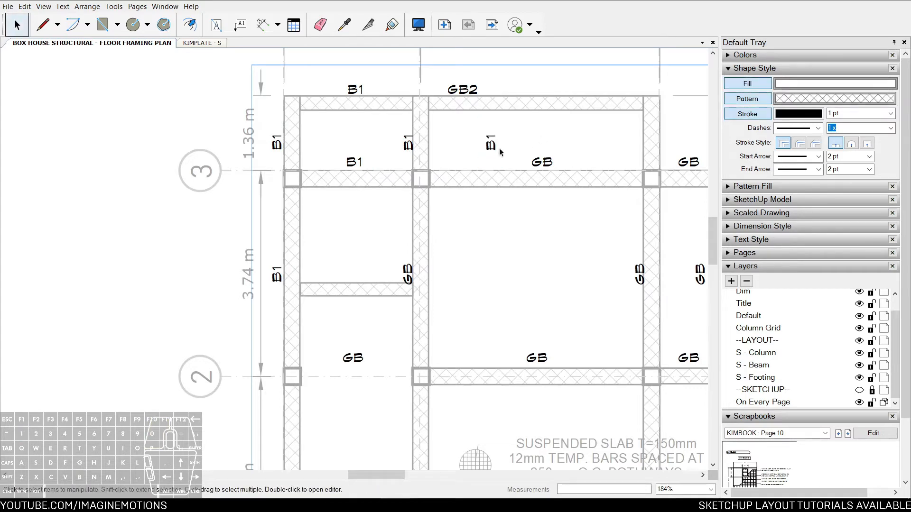
{"action": "left_click", "coordinate": [490, 143]}
{"action": "left_click_drag", "start_coordinate": [489, 133], "coordinate": [633, 133], "text": "shift"}
{"action": "middle_click_drag", "start_coordinate": [596, 207], "coordinate": [488, 219]}
{"action": "key", "text": "Caps_Lock"}
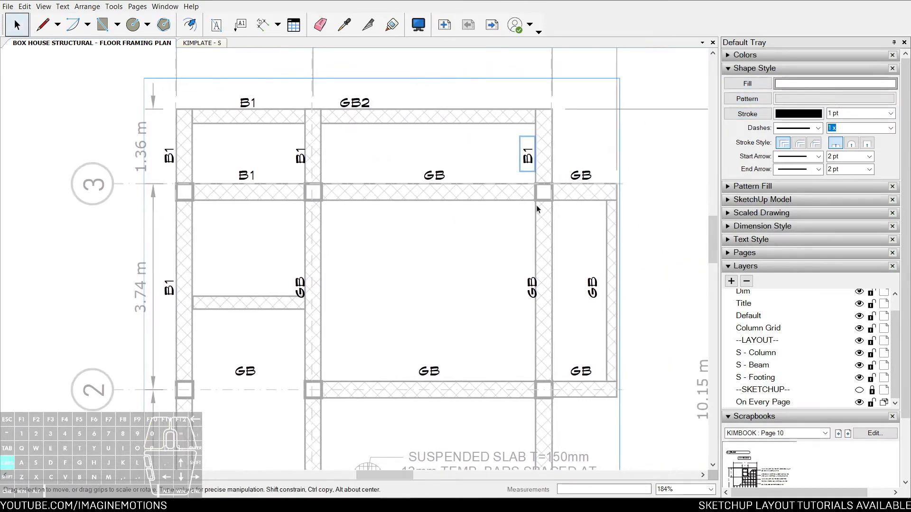
- Set the gridline 3 tag beyond gridline C to B1
{"action": "double_click", "coordinate": [581, 177]}
{"action": "type", "text": "B1"}
{"action": "left_click", "coordinate": [566, 276]}
- Change the tag of the outer vertical beam beyond gridline C to EB
{"action": "left_click", "coordinate": [592, 288]}
{"action": "scroll", "coordinate": [595, 285], "scroll_direction": "up", "scroll_amount": 3}
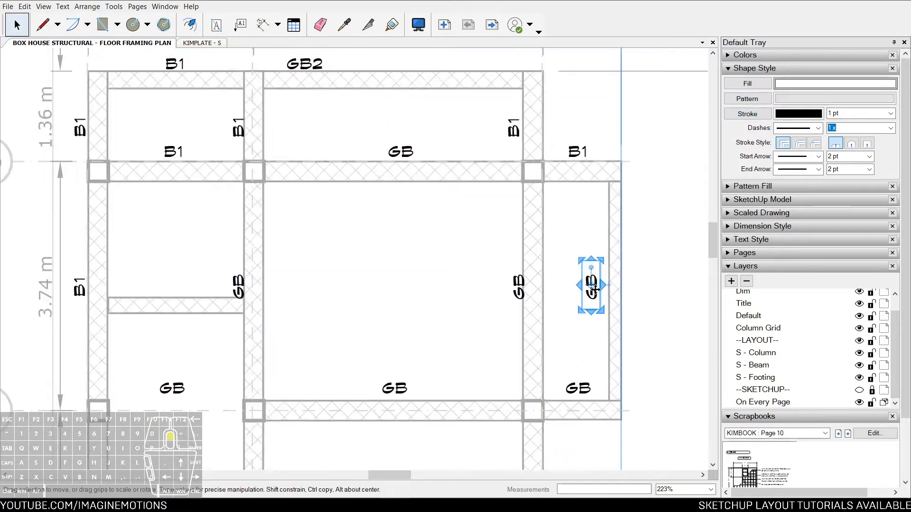
{"action": "double_click", "coordinate": [592, 285]}
{"action": "type", "text": "BB"}
{"action": "left_click", "coordinate": [580, 249]}
{"action": "scroll", "coordinate": [580, 249], "scroll_direction": "down", "scroll_amount": 1}
{"action": "middle_click_drag", "start_coordinate": [580, 249], "coordinate": [626, 147]}
- Set the gridline 2 and 3 tags beyond gridline C to CB, and the gridline C tag between 2 and 3 to B1
{"action": "double_click", "coordinate": [626, 291]}
{"action": "scroll", "coordinate": [624, 291], "scroll_direction": "down", "scroll_amount": 3}
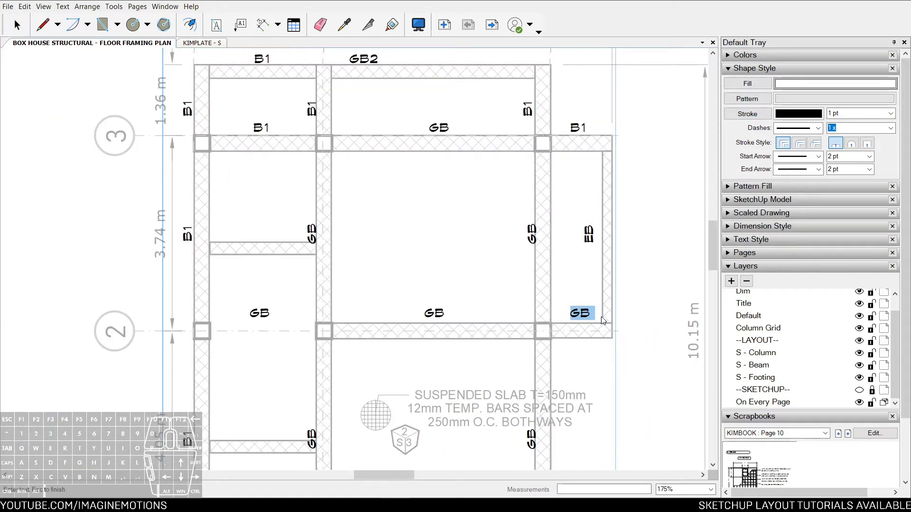
{"action": "key", "text": "Escape"}
{"action": "key", "text": "space"}
{"action": "left_click", "coordinate": [581, 129]}
{"action": "double_click", "coordinate": [581, 128]}
{"action": "type", "text": "C"}
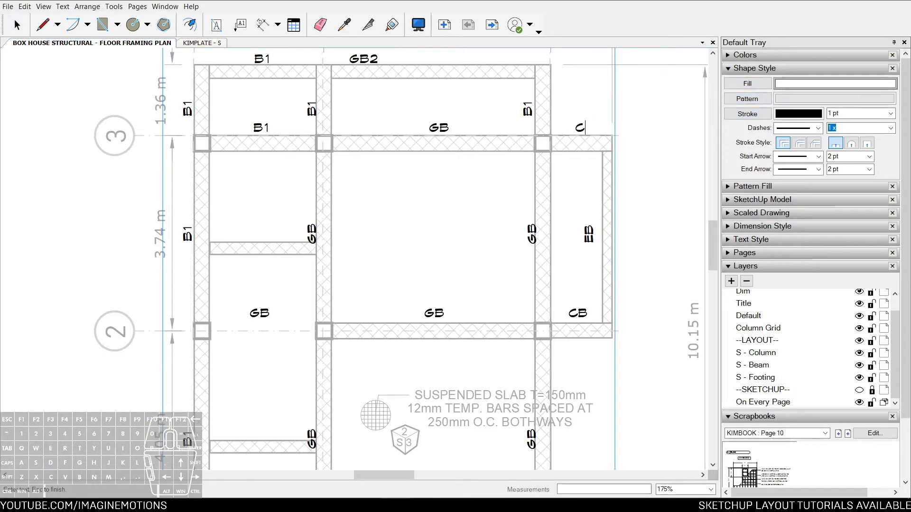
{"action": "key", "text": "Escape"}
{"action": "scroll", "coordinate": [574, 142], "scroll_direction": "up", "scroll_amount": 4}
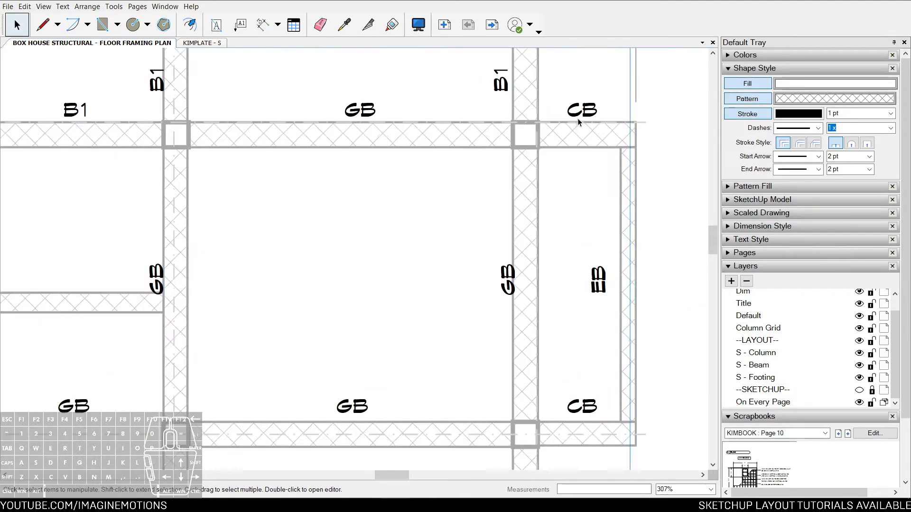
{"action": "scroll", "coordinate": [523, 166], "scroll_direction": "down", "scroll_amount": 3}
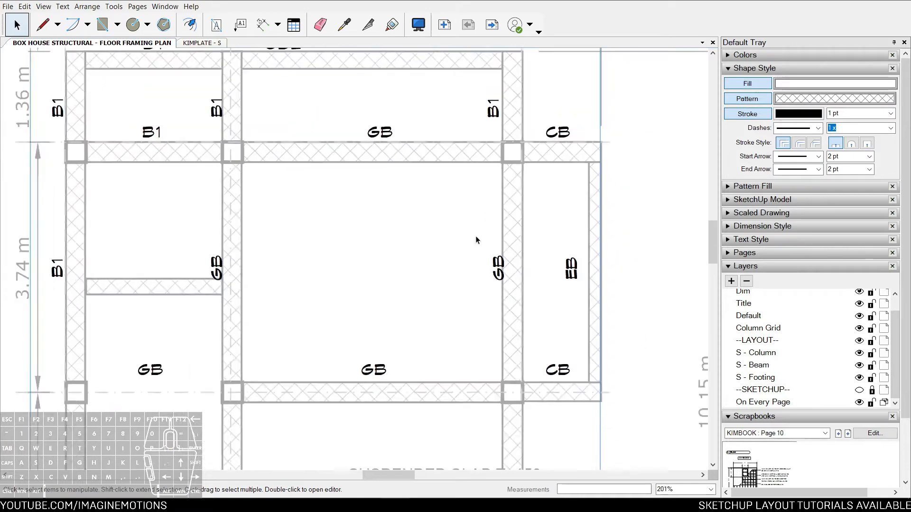
{"action": "double_click", "coordinate": [530, 275]}
{"action": "key", "text": "Escape"}
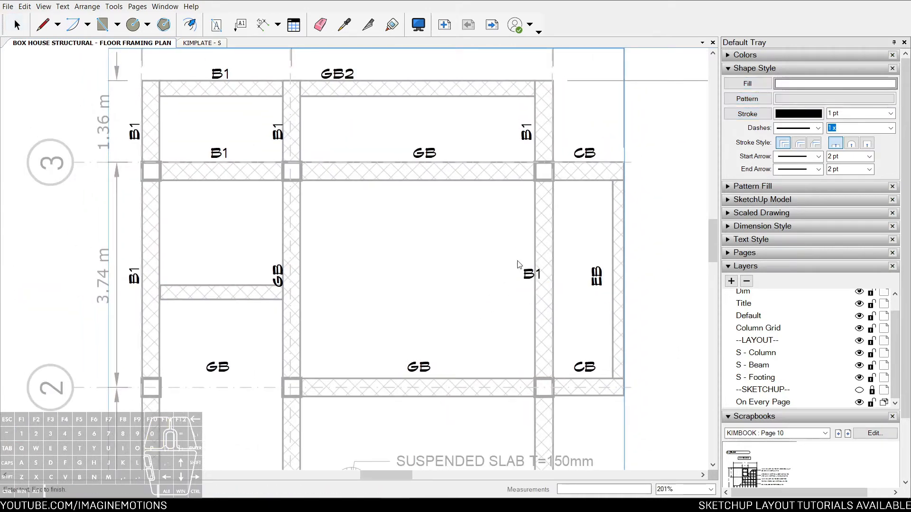
- Move the A–B bay's gridline 2 tag up to the short intermediate beam and change it to B2
{"action": "middle_click_drag", "start_coordinate": [363, 280], "coordinate": [463, 266]}
{"action": "left_click", "coordinate": [316, 352]}
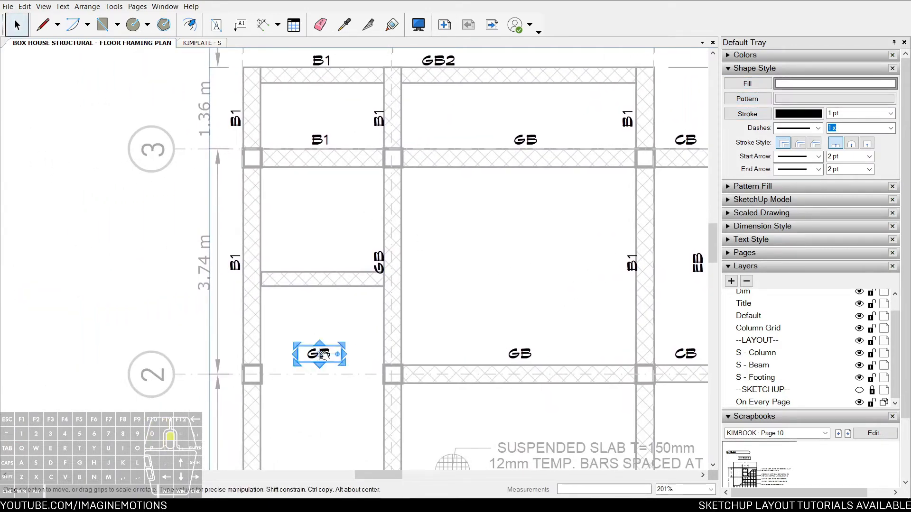
{"action": "scroll", "coordinate": [317, 351], "scroll_direction": "up", "scroll_amount": 2}
{"action": "left_click_drag", "start_coordinate": [319, 348], "coordinate": [326, 203], "text": "shift"}
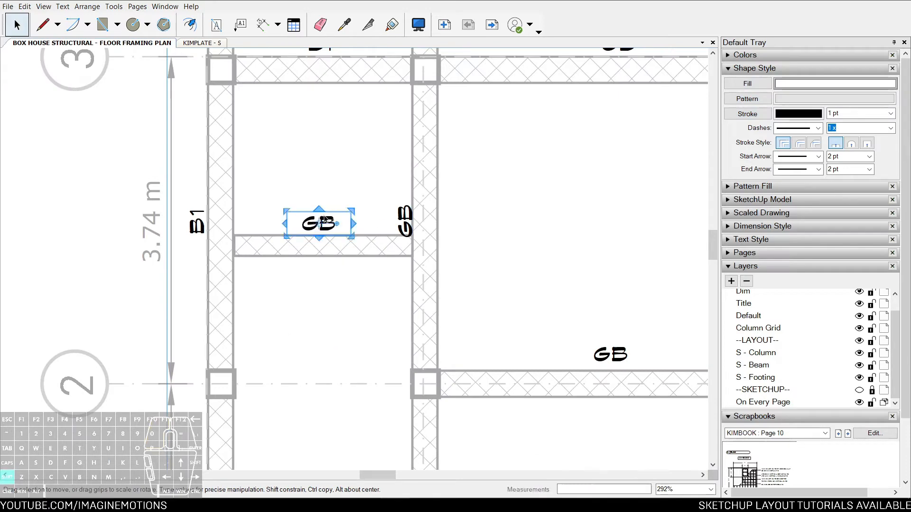
{"action": "double_click", "coordinate": [318, 222]}
{"action": "type", "text": "B2"}
{"action": "key", "text": "Escape"}
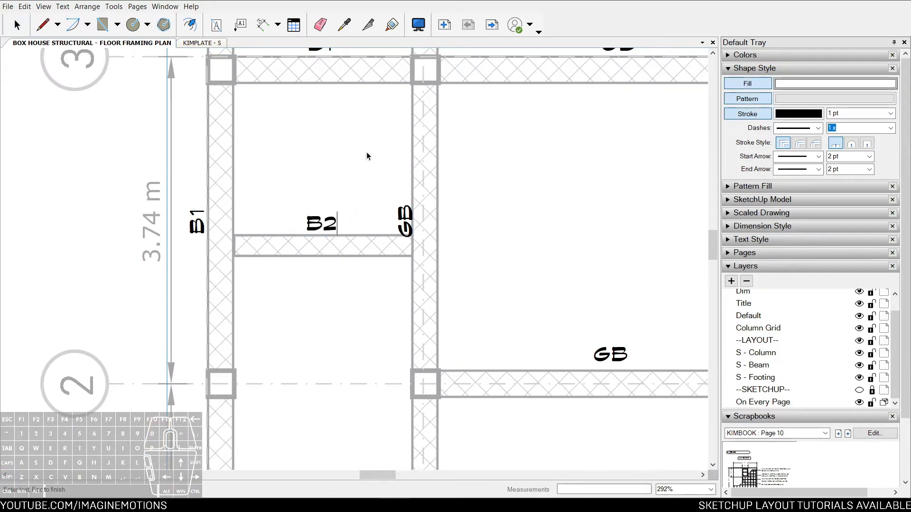
- Copy the B2 tag down to the short intermediate beam between gridlines 1 and 2
{"action": "scroll", "coordinate": [366, 157], "scroll_direction": "down", "scroll_amount": 3}
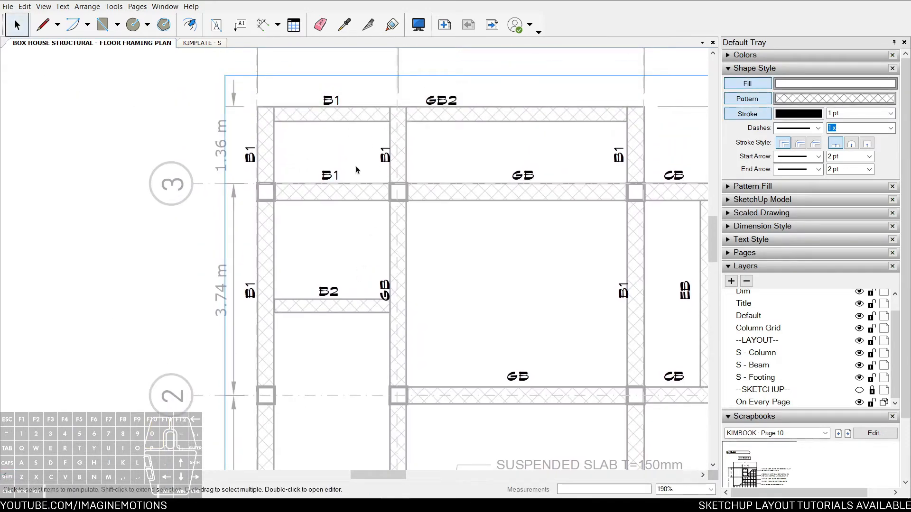
{"action": "scroll", "coordinate": [361, 176], "scroll_direction": "down", "scroll_amount": 1}
{"action": "left_click", "coordinate": [335, 193]}
{"action": "scroll", "coordinate": [314, 328], "scroll_direction": "up", "scroll_amount": 1}
{"action": "left_click_drag", "start_coordinate": [343, 149], "coordinate": [345, 355]}
- Change the gridline B tag between gridlines 1 and 2 to B1
{"action": "left_click", "coordinate": [393, 364]}
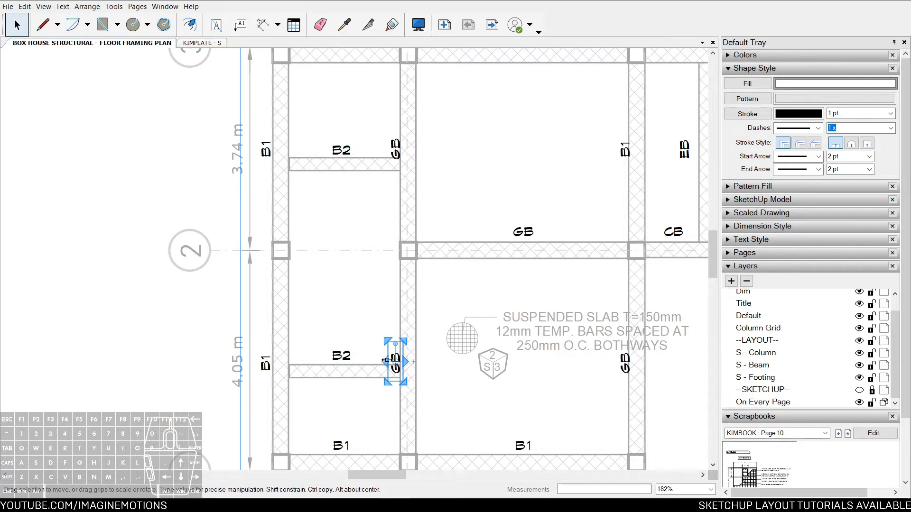
{"action": "scroll", "coordinate": [393, 363], "scroll_direction": "up", "scroll_amount": 1}
{"action": "double_click", "coordinate": [358, 341]}
{"action": "type", "text": "B1"}
{"action": "left_click", "coordinate": [223, 334]}
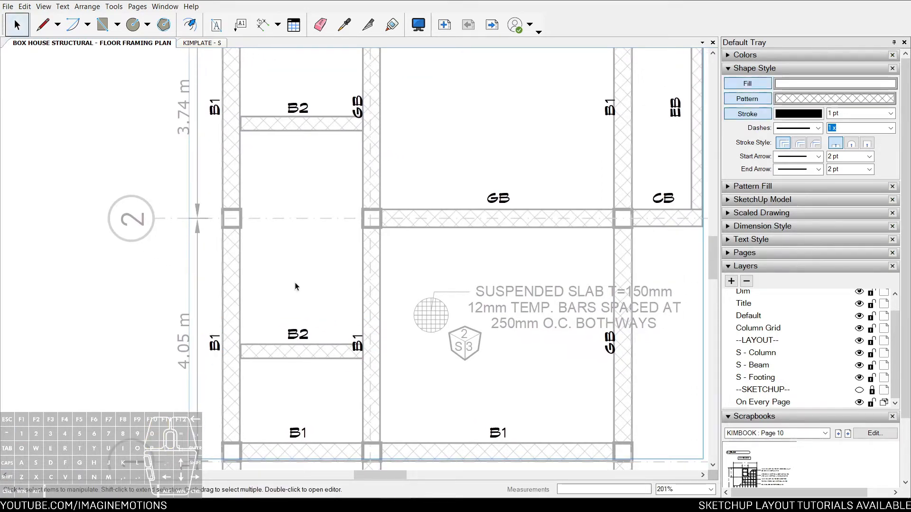
{"action": "key", "text": "Escape"}
- Tag the beams below gridline 1 with CB and EB, and change the B–C bay's horizontal GB and GB2 tags to B1
{"action": "scroll", "coordinate": [289, 280], "scroll_direction": "down", "scroll_amount": 5}
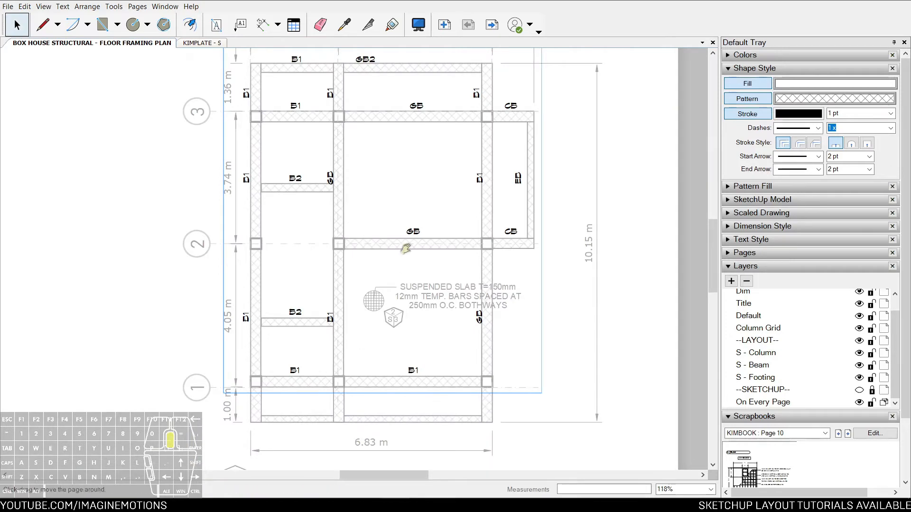
{"action": "scroll", "coordinate": [321, 378], "scroll_direction": "up", "scroll_amount": 7}
{"action": "left_click", "coordinate": [317, 346]}
{"action": "left_click_drag", "start_coordinate": [317, 347], "coordinate": [602, 348]}
{"action": "scroll", "coordinate": [601, 347], "scroll_direction": "down", "scroll_amount": 5}
{"action": "middle_click_drag", "start_coordinate": [564, 348], "coordinate": [451, 371]}
{"action": "middle_click_drag", "start_coordinate": [516, 205], "coordinate": [507, 274]}
{"action": "middle_click_drag", "start_coordinate": [507, 160], "coordinate": [501, 239]}
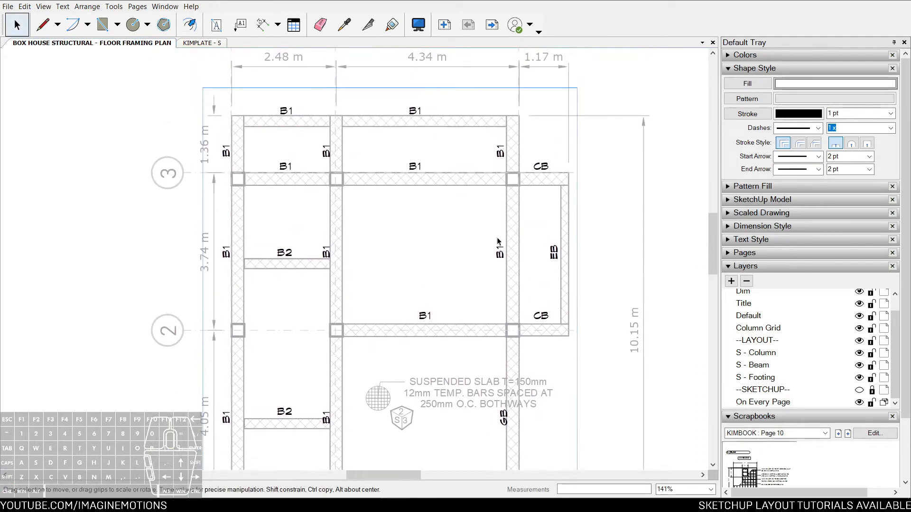
- Review the beam tags across the second floor framing plan and leave the tag group
{"action": "scroll", "coordinate": [489, 243], "scroll_direction": "up", "scroll_amount": 1}
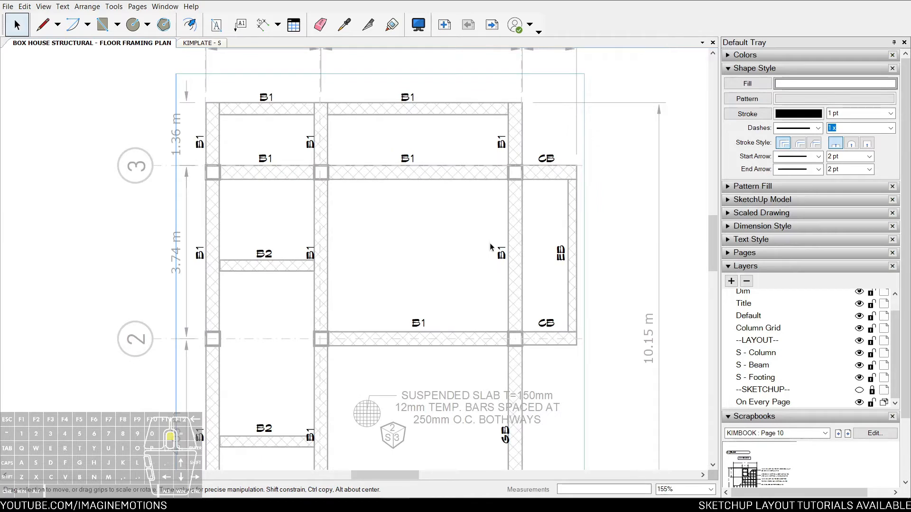
{"action": "key", "text": "z"}
{"action": "left_click_drag", "start_coordinate": [488, 193], "coordinate": [486, 223]}
{"action": "scroll", "coordinate": [517, 313], "scroll_direction": "up", "scroll_amount": 1}
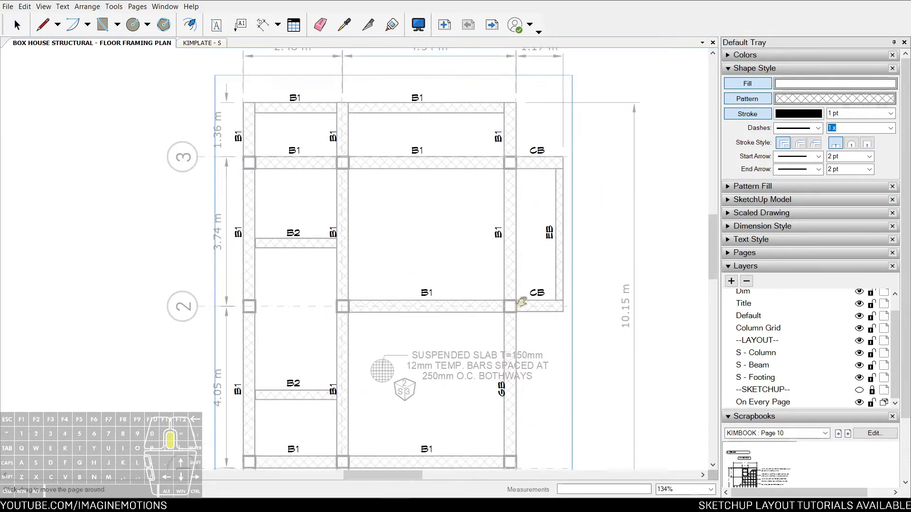
{"action": "middle_click_drag", "start_coordinate": [516, 308], "coordinate": [528, 292]}
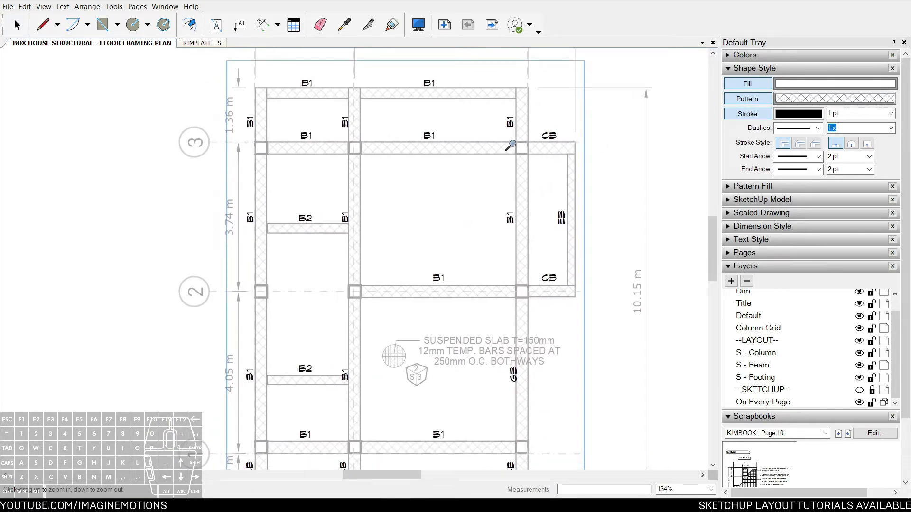
{"action": "scroll", "coordinate": [443, 191], "scroll_direction": "up", "scroll_amount": 1}
{"action": "middle_click_drag", "start_coordinate": [443, 191], "coordinate": [438, 185]}
{"action": "key", "text": "space"}
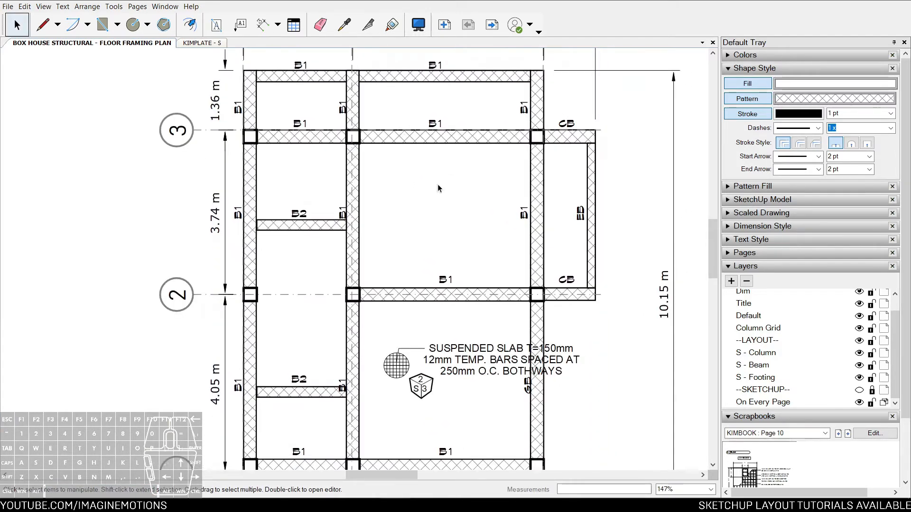
- Sketch a short vertical line down from the gridline 2 beam near gridline B, and undo it
{"action": "scroll", "coordinate": [438, 184], "scroll_direction": "down", "scroll_amount": 3}
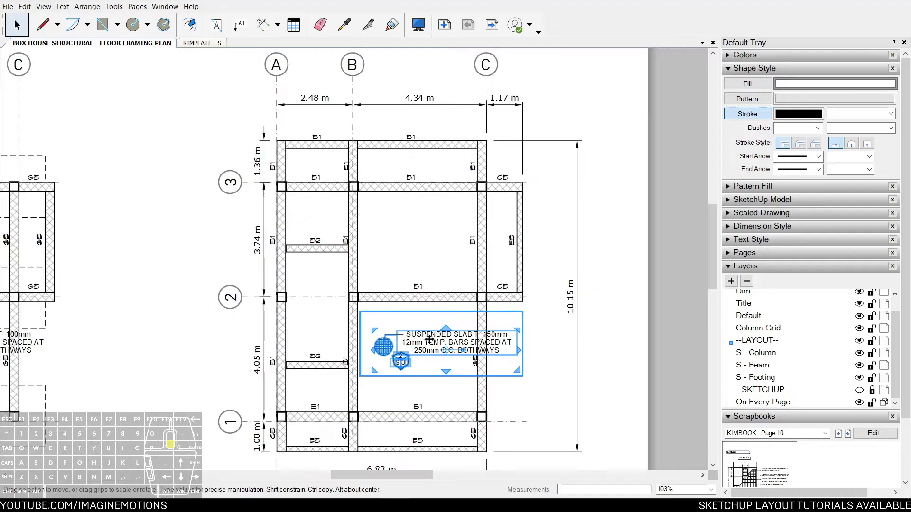
{"action": "middle_click_drag", "start_coordinate": [387, 355], "coordinate": [401, 305]}
{"action": "scroll", "coordinate": [401, 305], "scroll_direction": "up", "scroll_amount": 3}
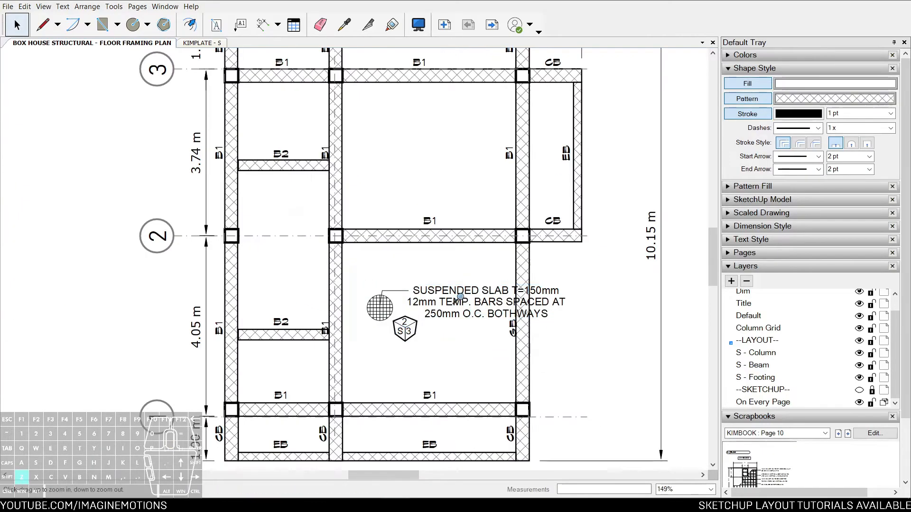
{"action": "scroll", "coordinate": [408, 287], "scroll_direction": "up", "scroll_amount": 3}
{"action": "scroll", "coordinate": [403, 283], "scroll_direction": "down", "scroll_amount": 1}
{"action": "middle_click_drag", "start_coordinate": [378, 250], "coordinate": [376, 193]}
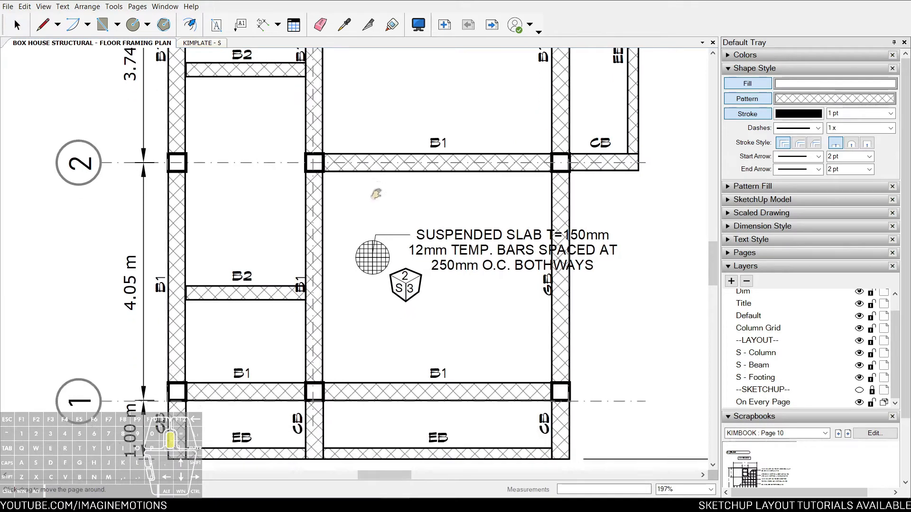
{"action": "scroll", "coordinate": [373, 207], "scroll_direction": "up", "scroll_amount": 2}
{"action": "scroll", "coordinate": [368, 201], "scroll_direction": "up", "scroll_amount": 1}
{"action": "key", "text": "l"}
{"action": "left_click", "coordinate": [333, 155]}
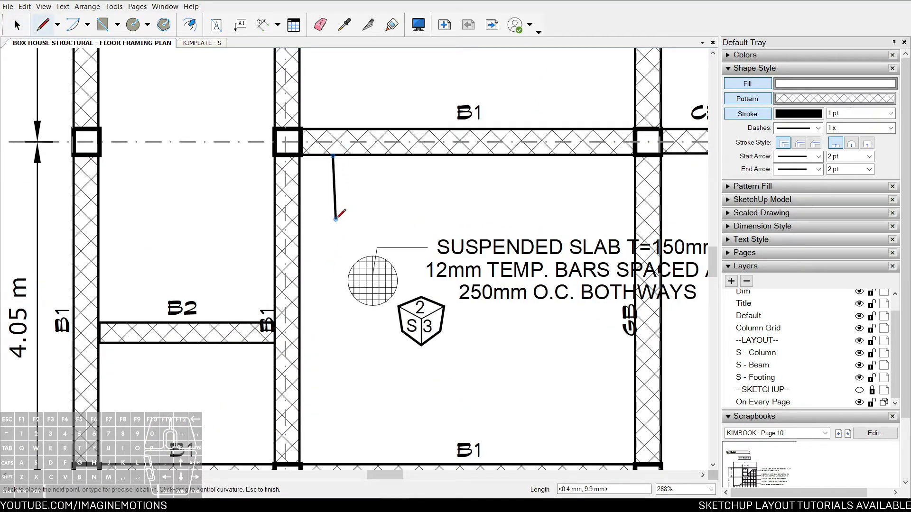
{"action": "left_click", "coordinate": [333, 241]}
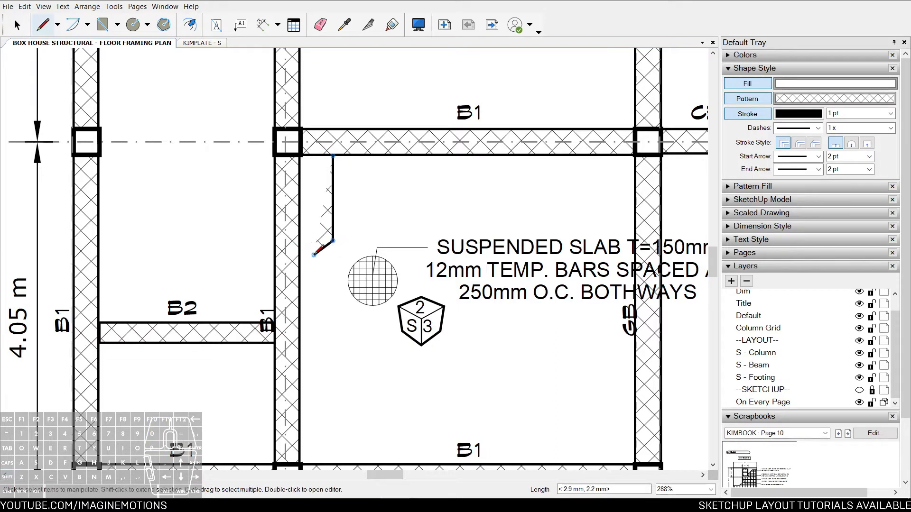
{"action": "key", "text": "space"}
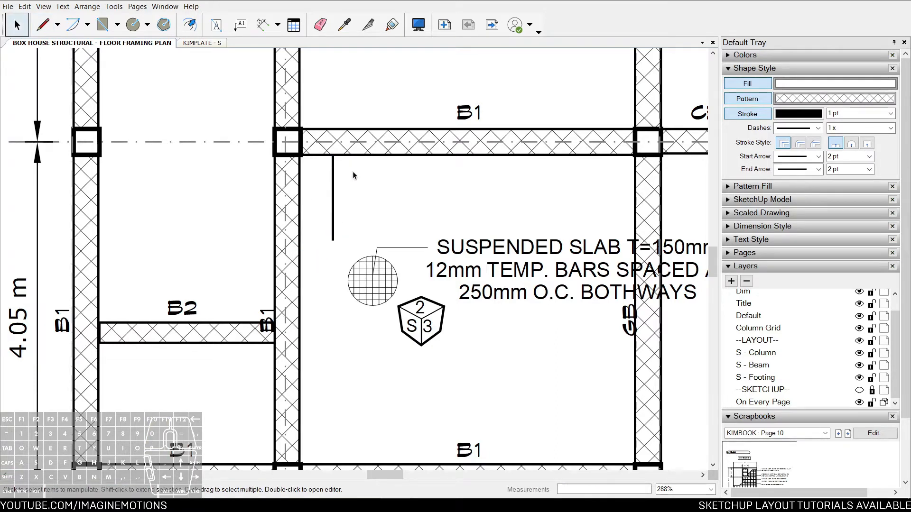
{"action": "scroll", "coordinate": [339, 182], "scroll_direction": "down", "scroll_amount": 3}
{"action": "key", "text": "ctrl+z"}
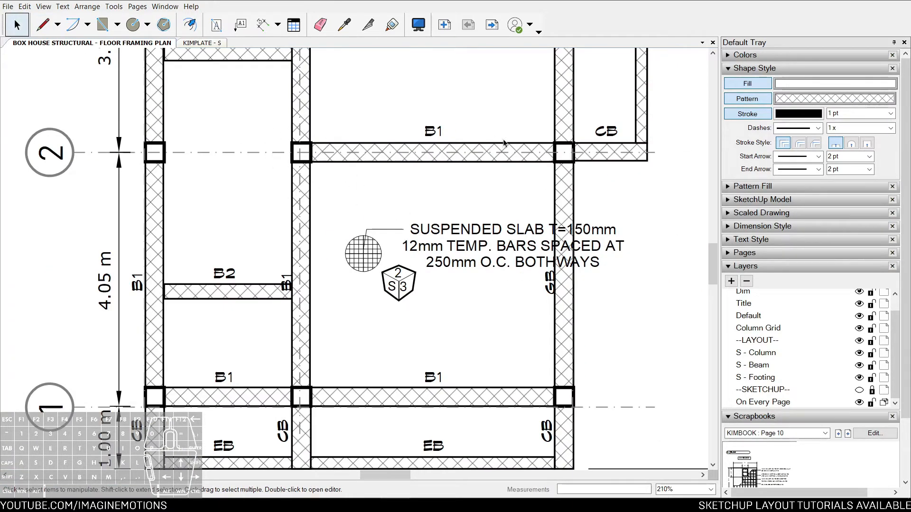
{"action": "scroll", "coordinate": [531, 153], "scroll_direction": "down", "scroll_amount": 2}
{"action": "middle_click_drag", "start_coordinate": [476, 172], "coordinate": [485, 260]}
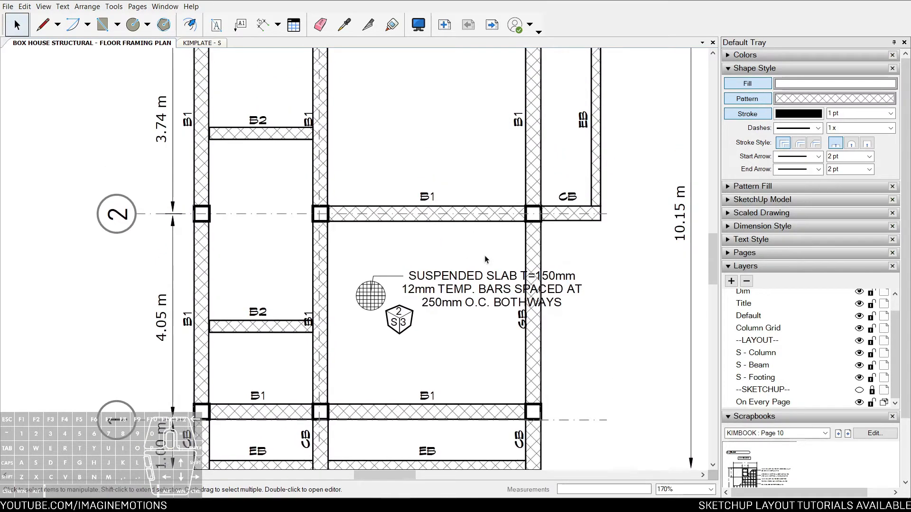
- Replace SUSPENDED SLAB with STEEL DECK WITH SLAB in the slab note between gridlines 1 and 2, and finish editing the text
{"action": "scroll", "coordinate": [443, 306], "scroll_direction": "up", "scroll_amount": 3}
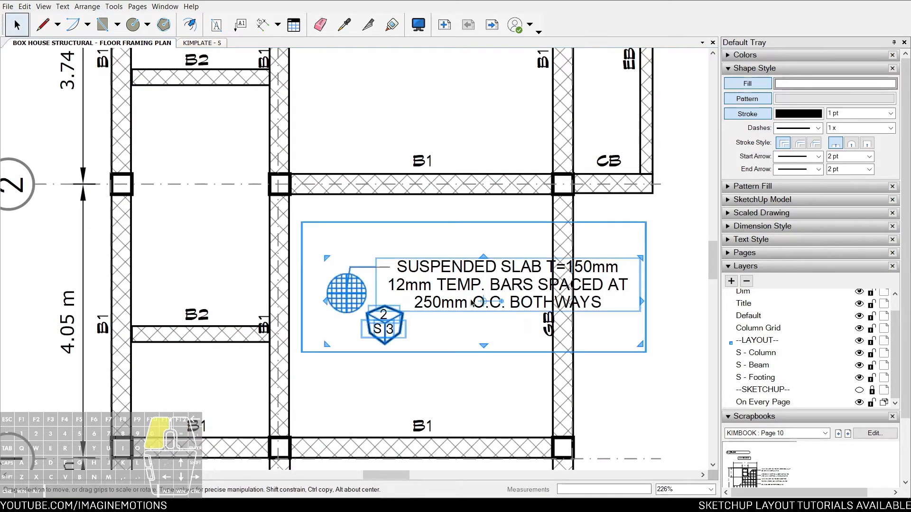
{"action": "double_click", "coordinate": [490, 293]}
{"action": "double_click", "coordinate": [490, 292]}
{"action": "left_click", "coordinate": [490, 293]}
{"action": "left_click", "coordinate": [546, 267]}
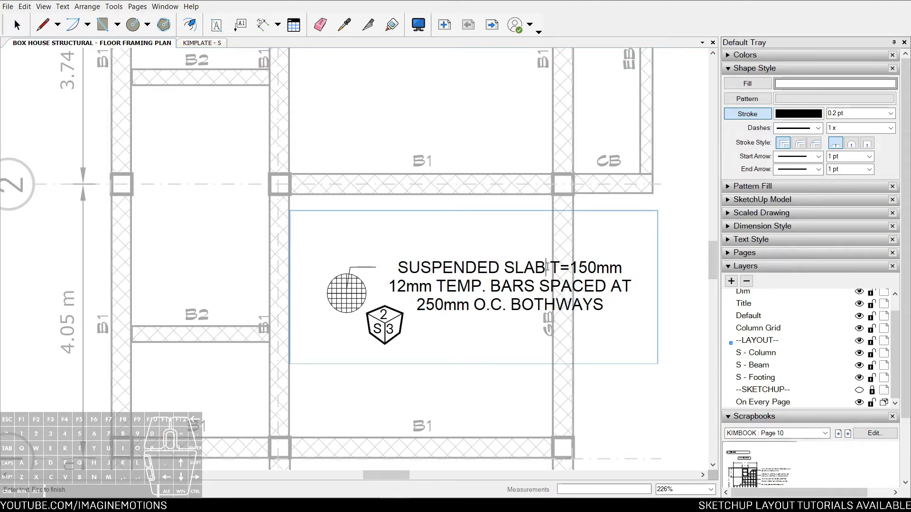
{"action": "key", "text": "ctrl+BackSpace"}
{"action": "key", "text": "ctrl+BackSpace"}
{"action": "type", "text": "STEEL"}
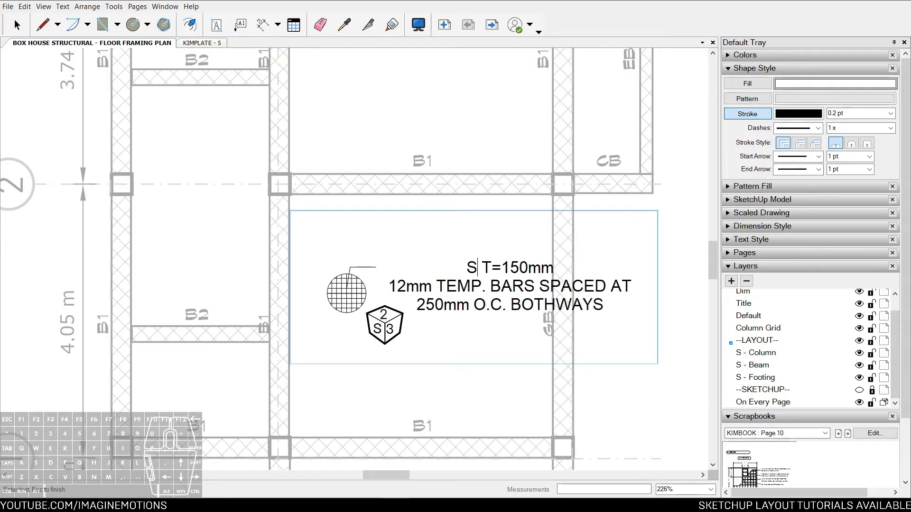
{"action": "type", "text": " DECK"}
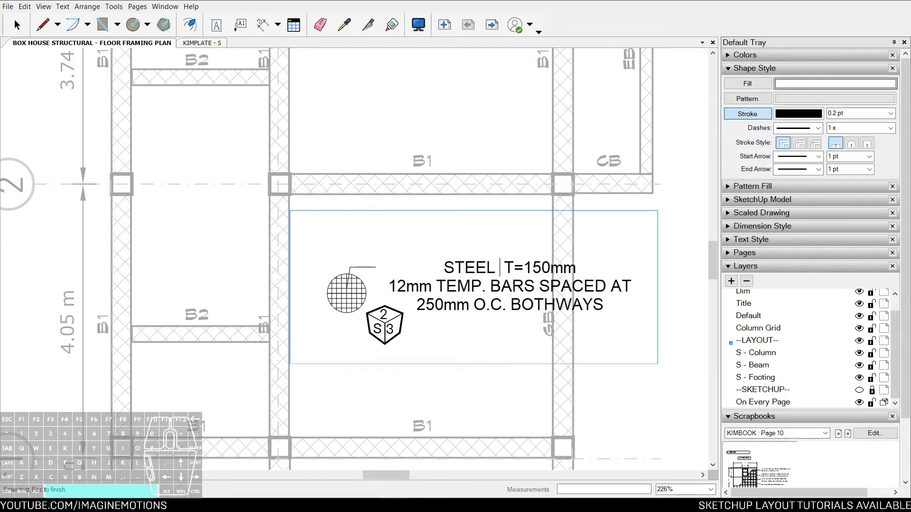
{"action": "type", "text": " WITH S"}
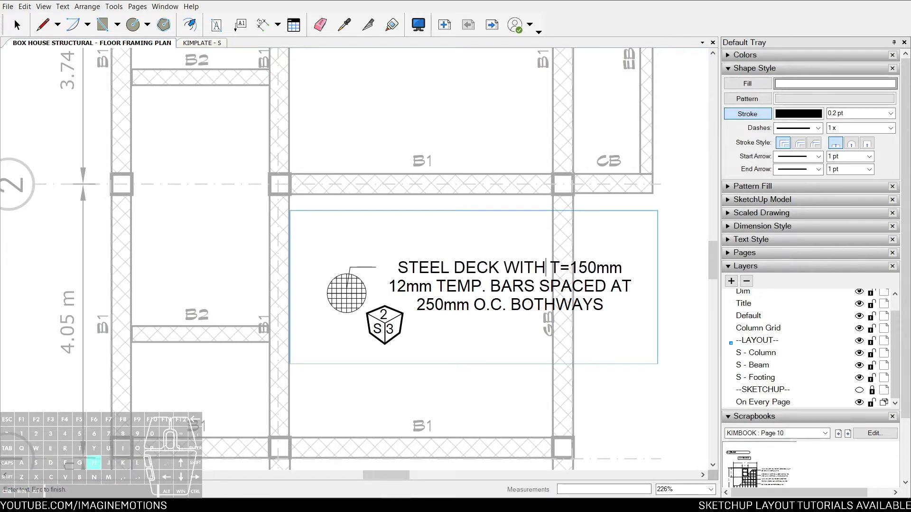
{"action": "type", "text": "LAB"}
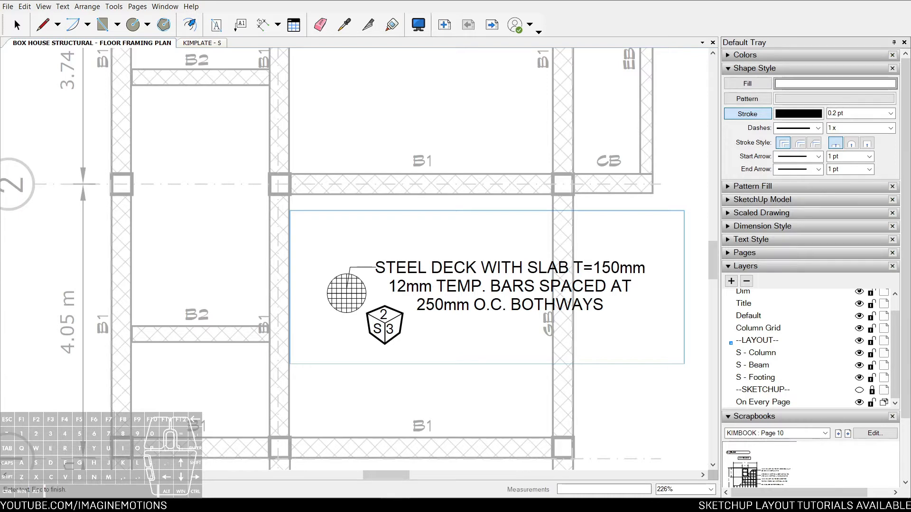
{"action": "key", "text": "BackSpace"}
{"action": "type", "text": "0"}
{"action": "key", "text": "Escape"}
- Examine the individual grid lines inside the hatched circle symbol of the slab note
{"action": "left_click", "coordinate": [354, 297]}
{"action": "scroll", "coordinate": [353, 296], "scroll_direction": "up", "scroll_amount": 4}
{"action": "left_click", "coordinate": [348, 288]}
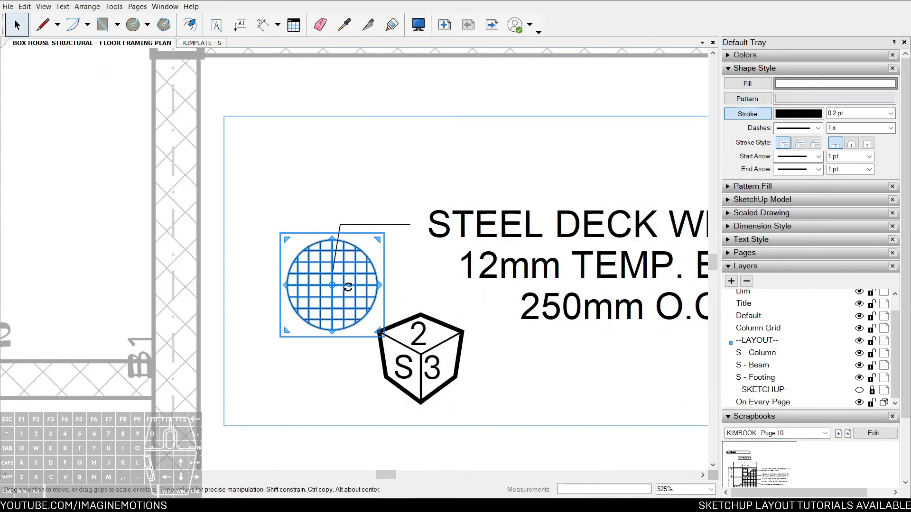
{"action": "double_click", "coordinate": [353, 274]}
{"action": "left_click", "coordinate": [353, 280]}
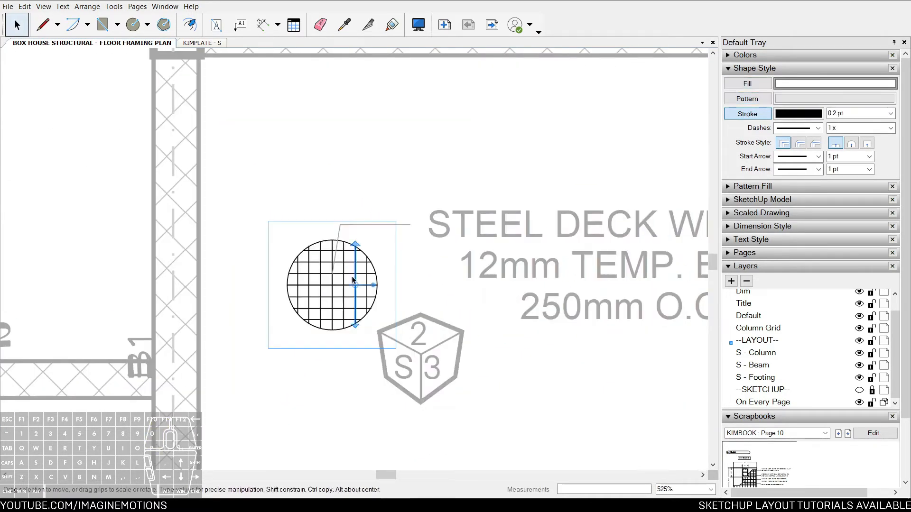
{"action": "left_click", "coordinate": [321, 299]}
{"action": "scroll", "coordinate": [338, 286], "scroll_direction": "up", "scroll_amount": 3}
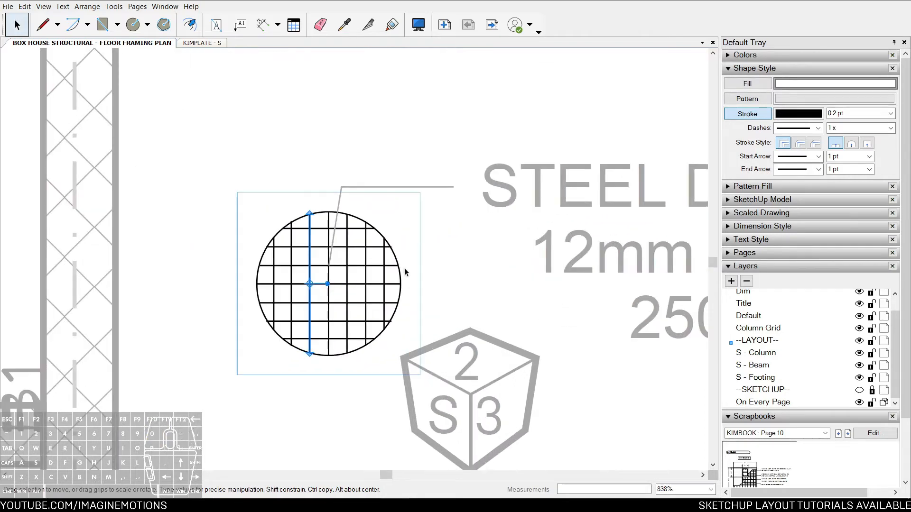
{"action": "left_click", "coordinate": [358, 277]}
{"action": "left_click", "coordinate": [366, 261]}
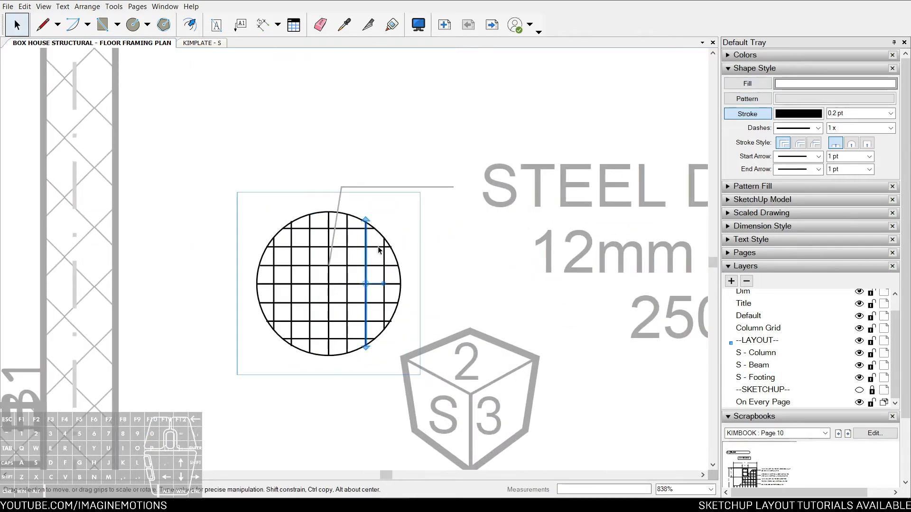
{"action": "left_click_drag", "start_coordinate": [378, 269], "coordinate": [348, 301]}
{"action": "scroll", "coordinate": [342, 272], "scroll_direction": "up", "scroll_amount": 5}
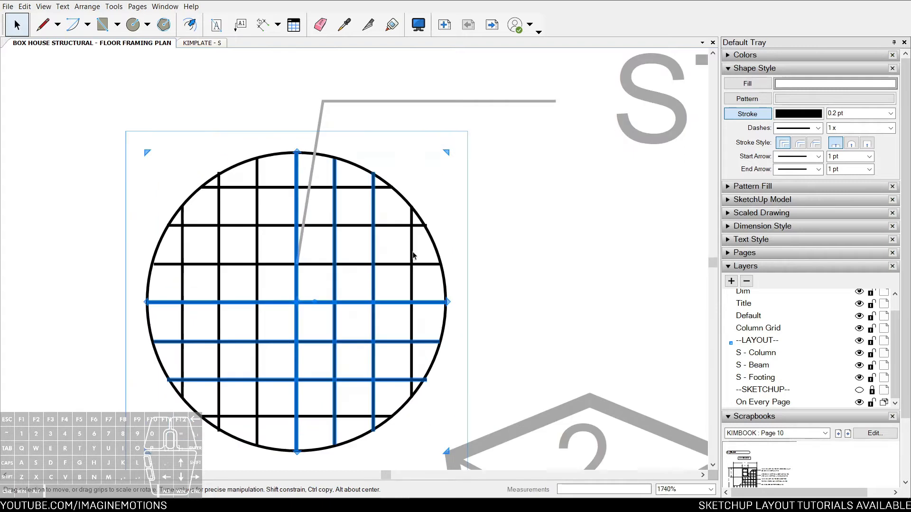
- Delete the grid-hatched circle symbol and draw a new circle in its place at the end of the note's leader
{"action": "scroll", "coordinate": [291, 286], "scroll_direction": "down", "scroll_amount": 6}
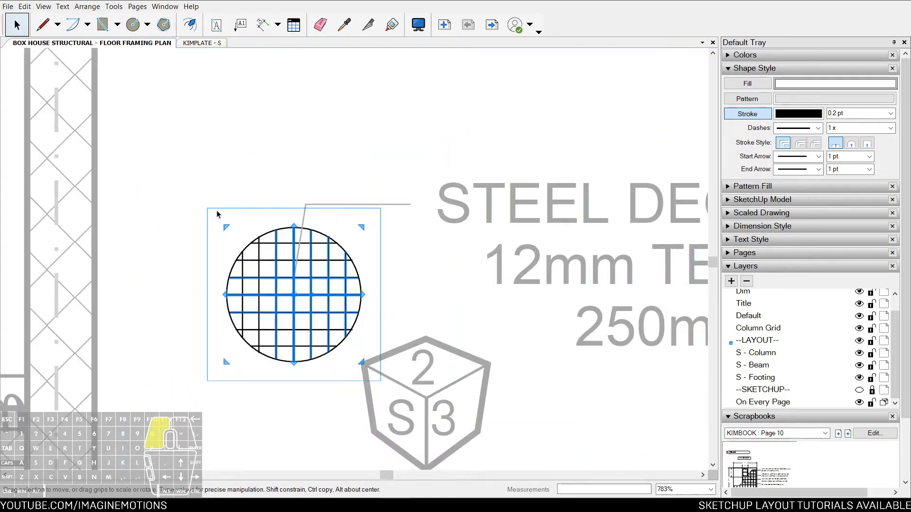
{"action": "key", "text": "Delete"}
{"action": "key", "text": "c"}
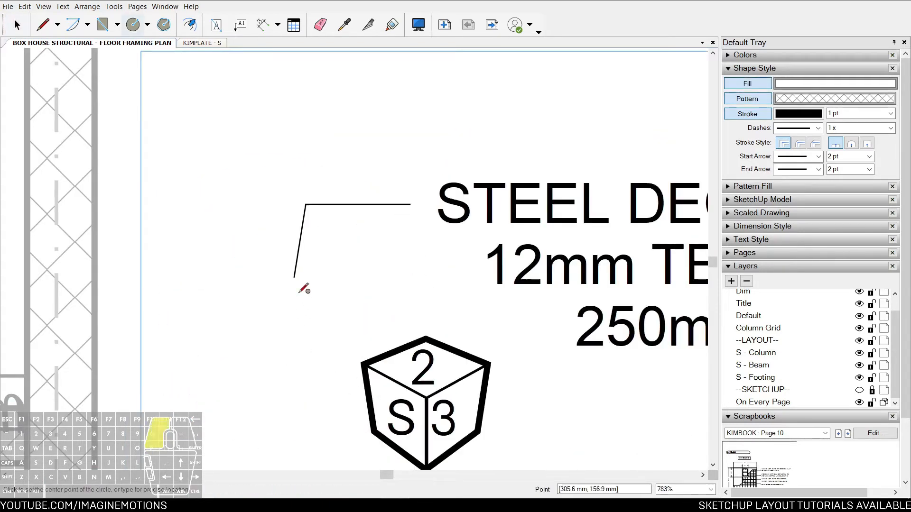
{"action": "left_click_drag", "start_coordinate": [299, 292], "coordinate": [372, 258]}
{"action": "key", "text": "space"}
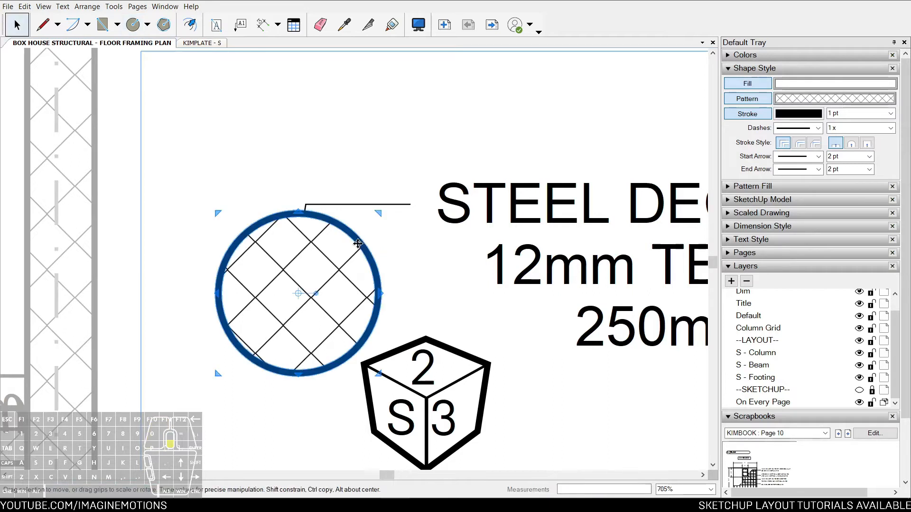
- Fill the new circle with the Steel pattern from the Material Symbols collection
{"action": "scroll", "coordinate": [358, 244], "scroll_direction": "down", "scroll_amount": 2}
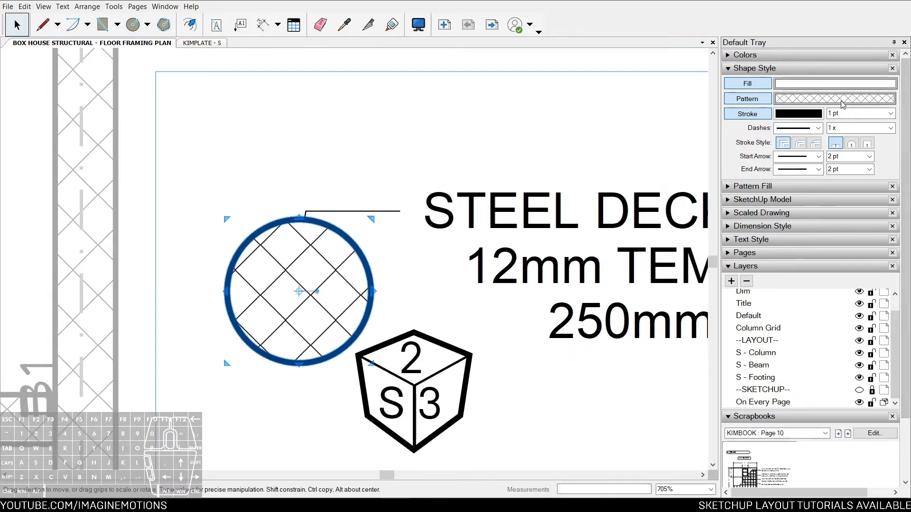
{"action": "left_click", "coordinate": [843, 99]}
{"action": "left_click", "coordinate": [778, 202]}
{"action": "left_click", "coordinate": [778, 250]}
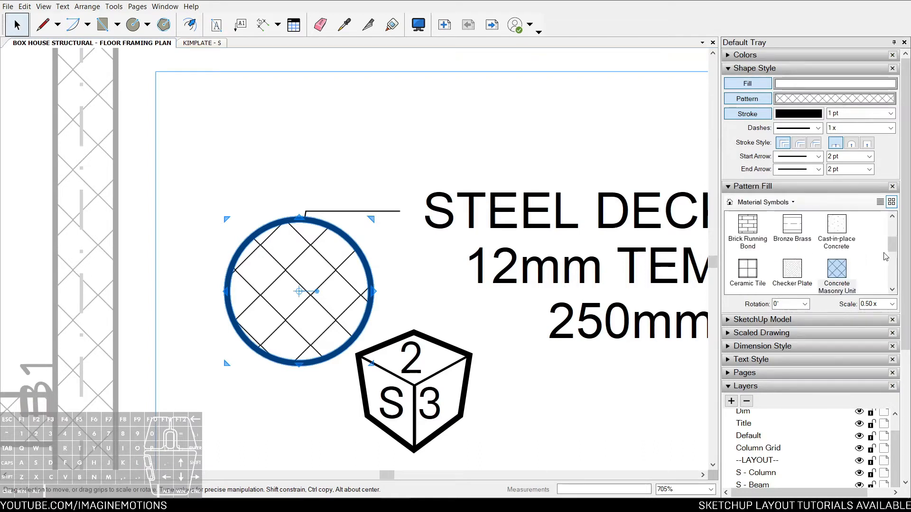
{"action": "left_click_drag", "start_coordinate": [890, 250], "coordinate": [886, 279]}
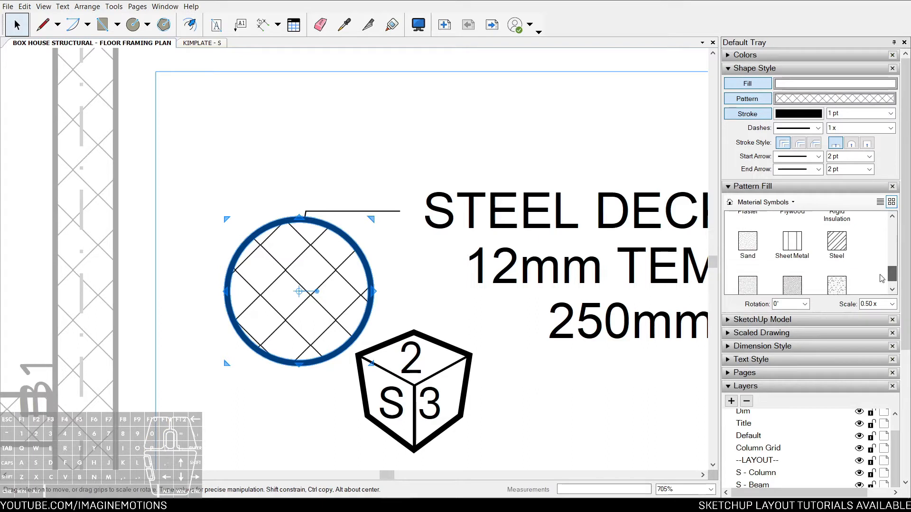
{"action": "left_click", "coordinate": [795, 254]}
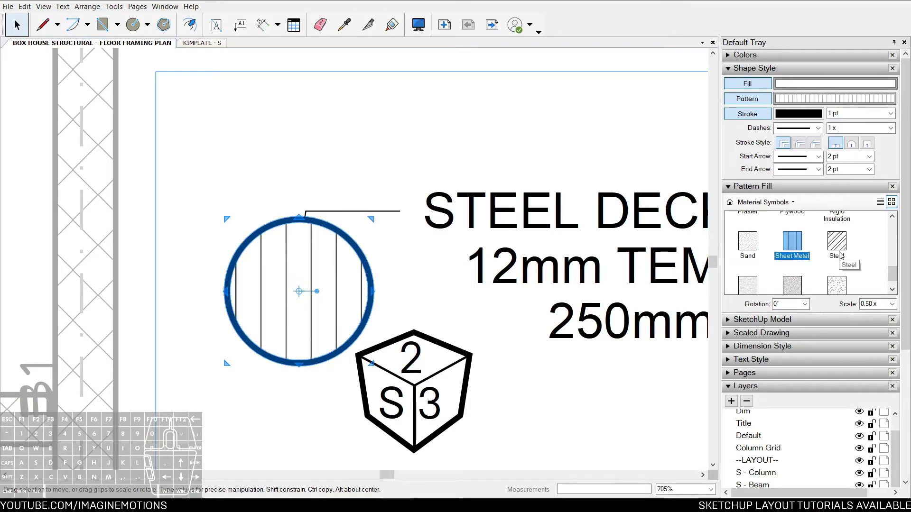
{"action": "scroll", "coordinate": [840, 257], "scroll_direction": "down", "scroll_amount": 1}
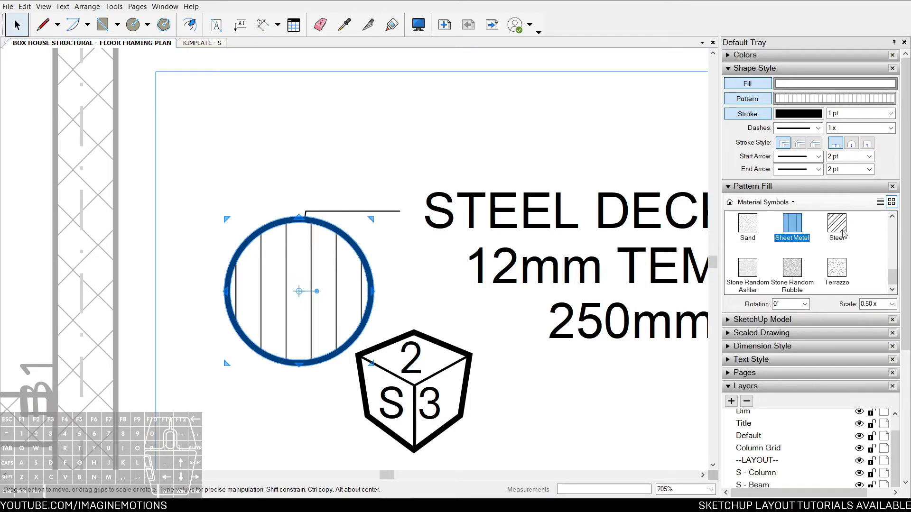
{"action": "left_click", "coordinate": [842, 233]}
{"action": "scroll", "coordinate": [309, 322], "scroll_direction": "up", "scroll_amount": 2}
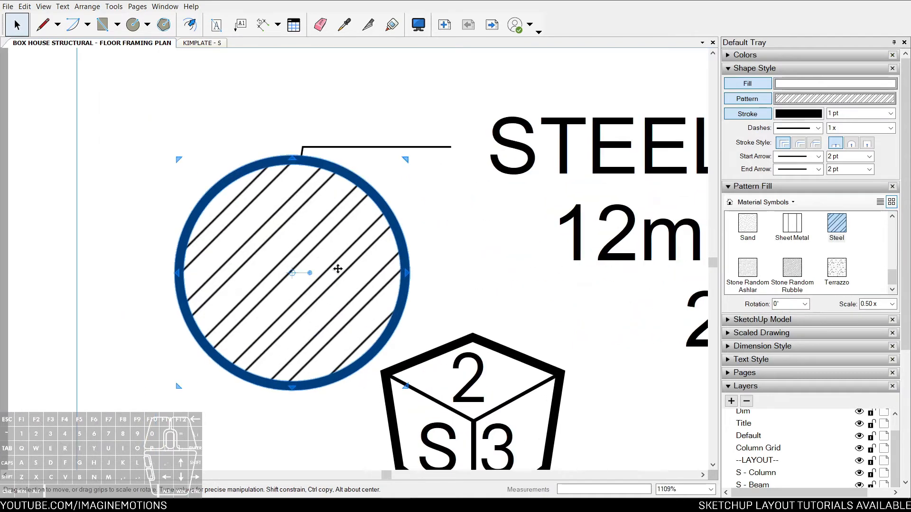
{"action": "scroll", "coordinate": [337, 269], "scroll_direction": "down", "scroll_amount": 1}
{"action": "scroll", "coordinate": [328, 263], "scroll_direction": "up", "scroll_amount": 1}
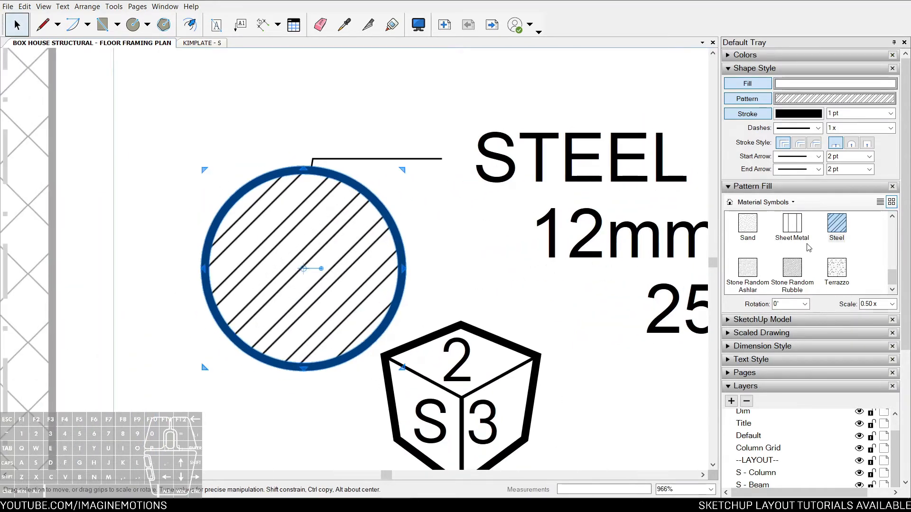
- Try to bring the slab note and its leader to the front, over the steel-hatched circle
{"action": "left_click", "coordinate": [383, 161]}
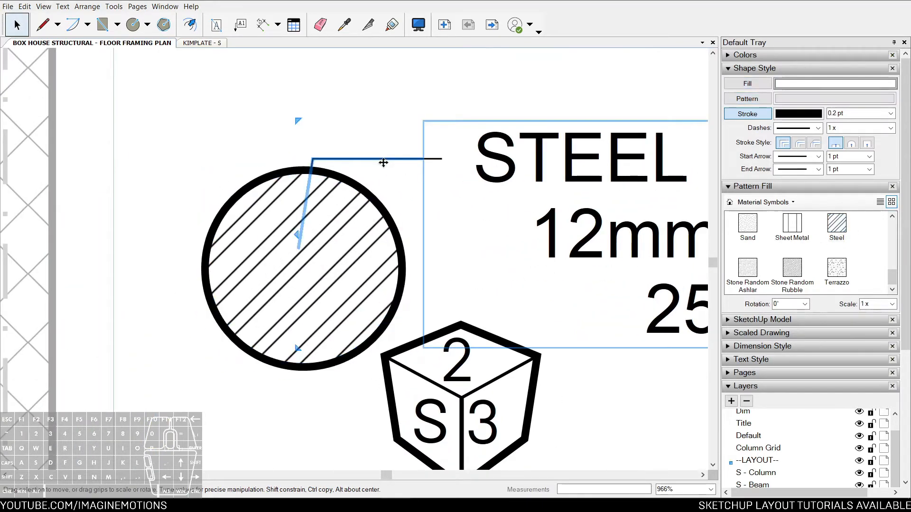
{"action": "scroll", "coordinate": [378, 158], "scroll_direction": "down", "scroll_amount": 1}
{"action": "right_click", "coordinate": [378, 159]}
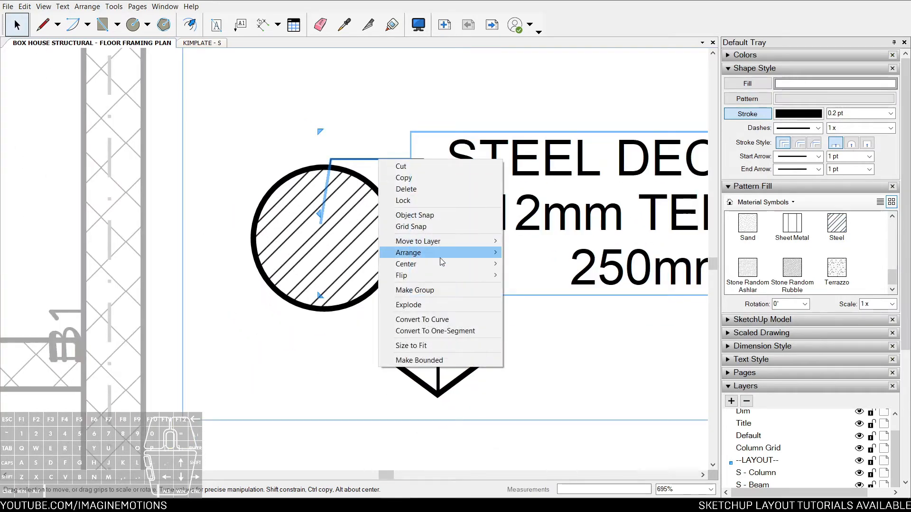
{"action": "mouse_move", "coordinate": [440, 258]}
{"action": "left_click", "coordinate": [593, 266]}
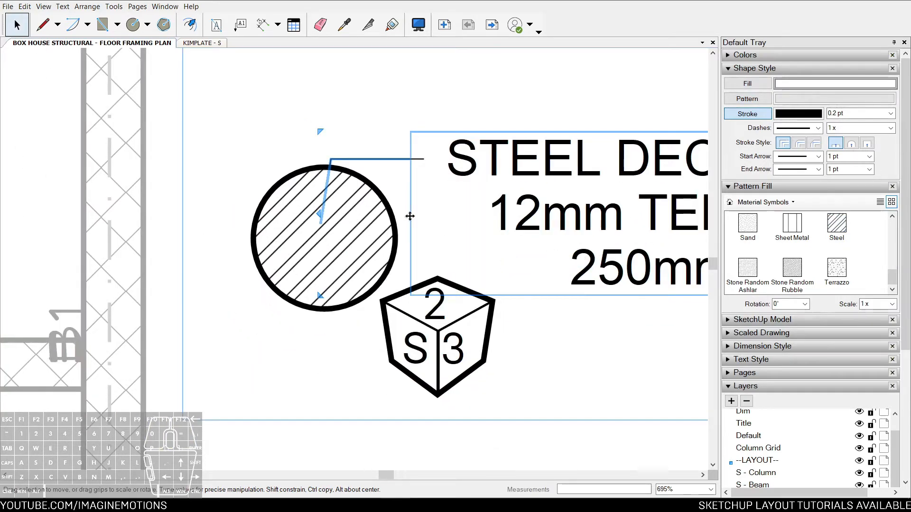
{"action": "right_click", "coordinate": [426, 161]}
{"action": "mouse_move", "coordinate": [485, 257]}
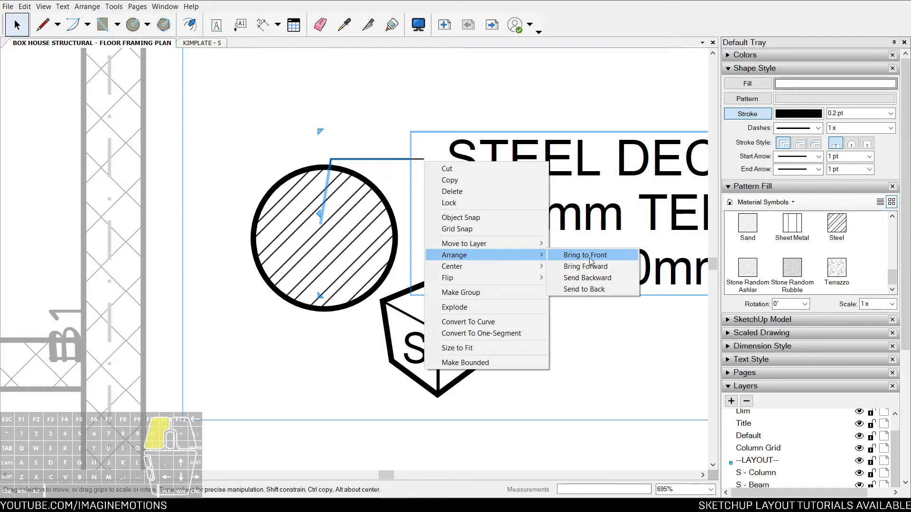
{"action": "left_click", "coordinate": [590, 260]}
- Check which layers the steel-hatched circle and the slab note are on
{"action": "left_click", "coordinate": [330, 214]}
{"action": "scroll", "coordinate": [330, 215], "scroll_direction": "up", "scroll_amount": 1}
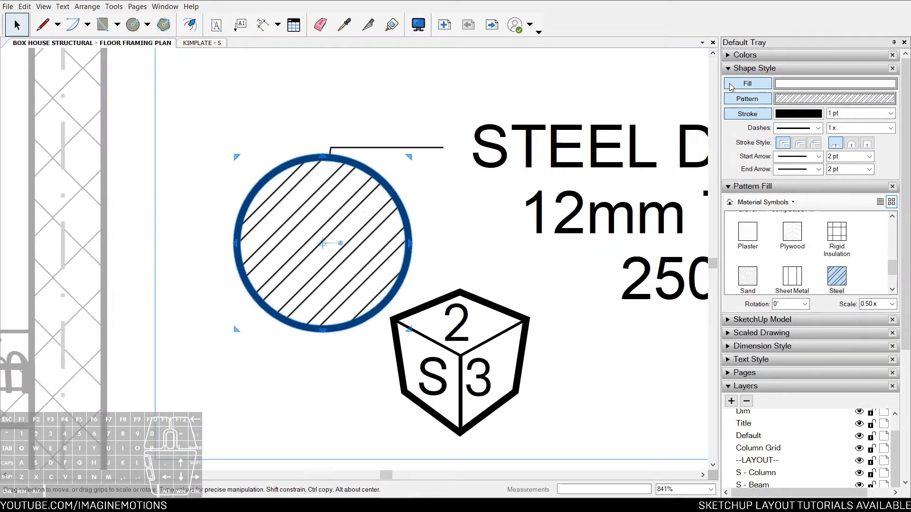
{"action": "left_click", "coordinate": [729, 69]}
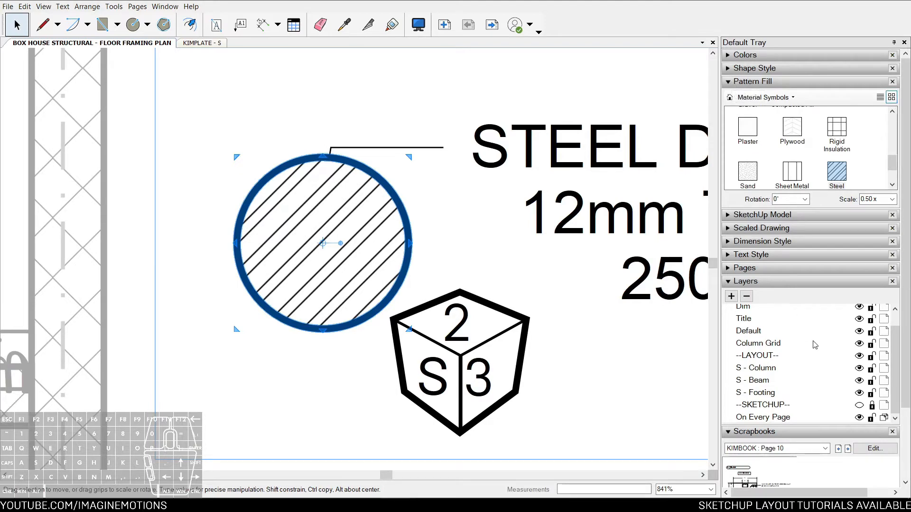
{"action": "scroll", "coordinate": [805, 332], "scroll_direction": "up", "scroll_amount": 1}
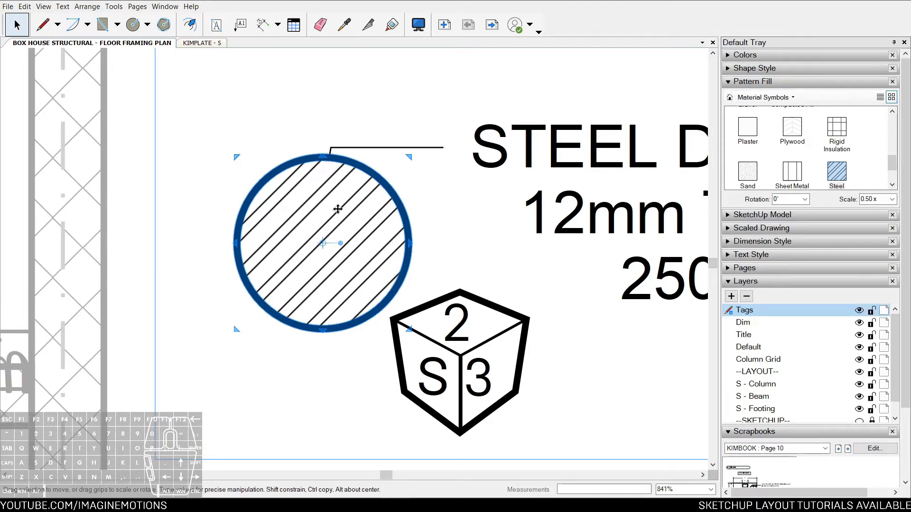
{"action": "scroll", "coordinate": [396, 266], "scroll_direction": "down", "scroll_amount": 4}
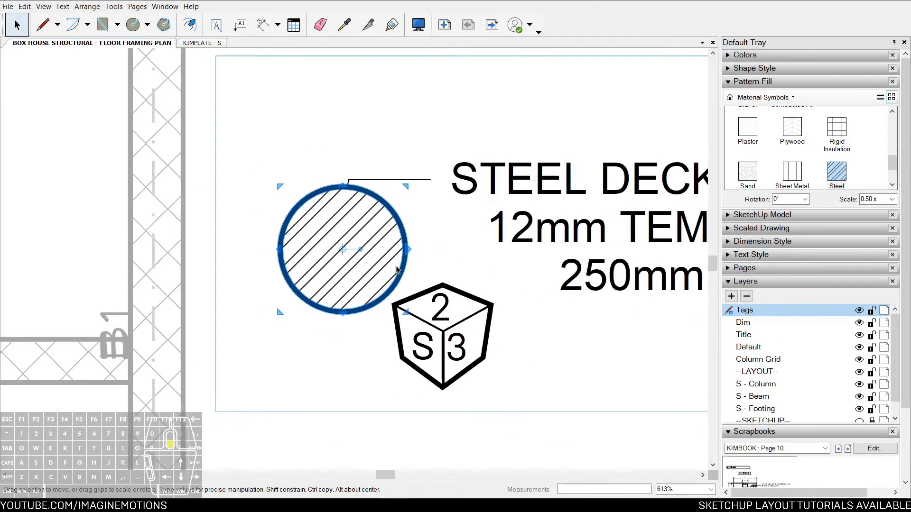
{"action": "left_click", "coordinate": [561, 201]}
{"action": "middle_click_drag", "start_coordinate": [585, 198], "coordinate": [562, 213]}
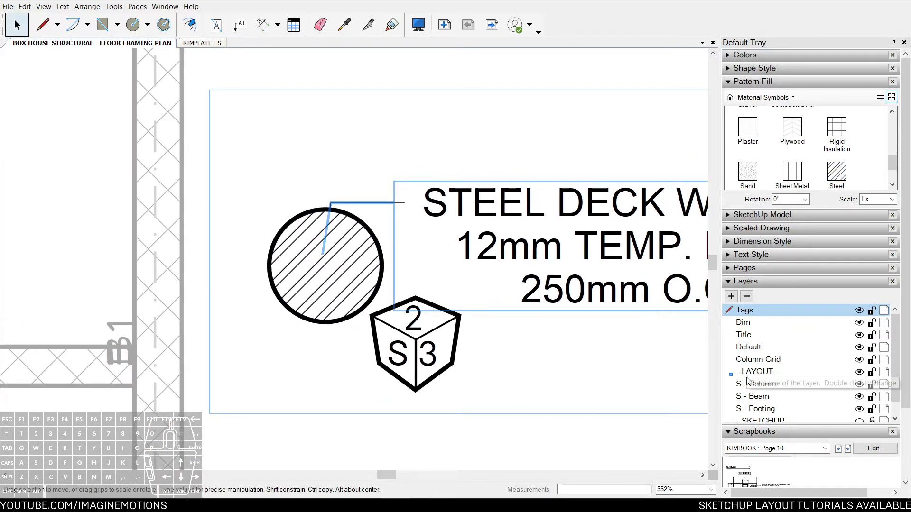
- Make --LAYOUT-- the current layer and move the steel-hatched circle onto it
{"action": "left_click", "coordinate": [762, 374]}
{"action": "scroll", "coordinate": [516, 218], "scroll_direction": "down", "scroll_amount": 2}
{"action": "left_click", "coordinate": [399, 256]}
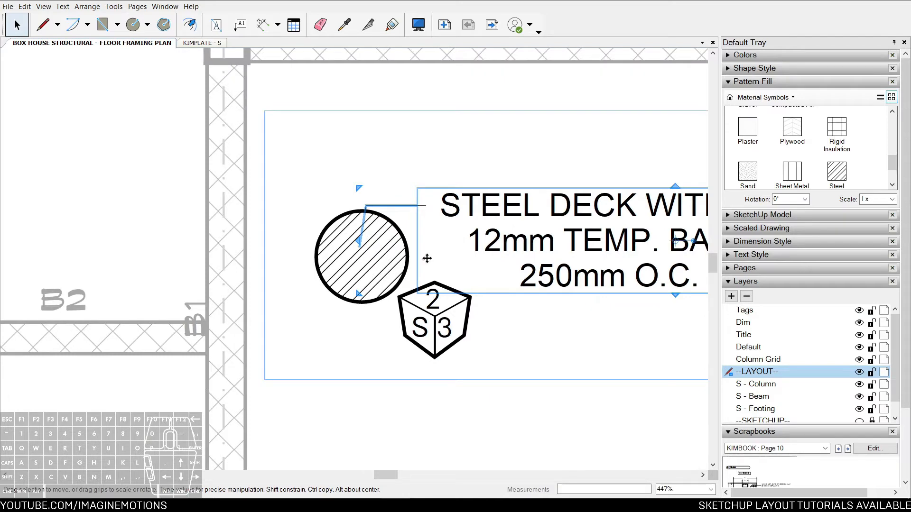
{"action": "scroll", "coordinate": [396, 257], "scroll_direction": "up", "scroll_amount": 1}
{"action": "right_click", "coordinate": [405, 254]}
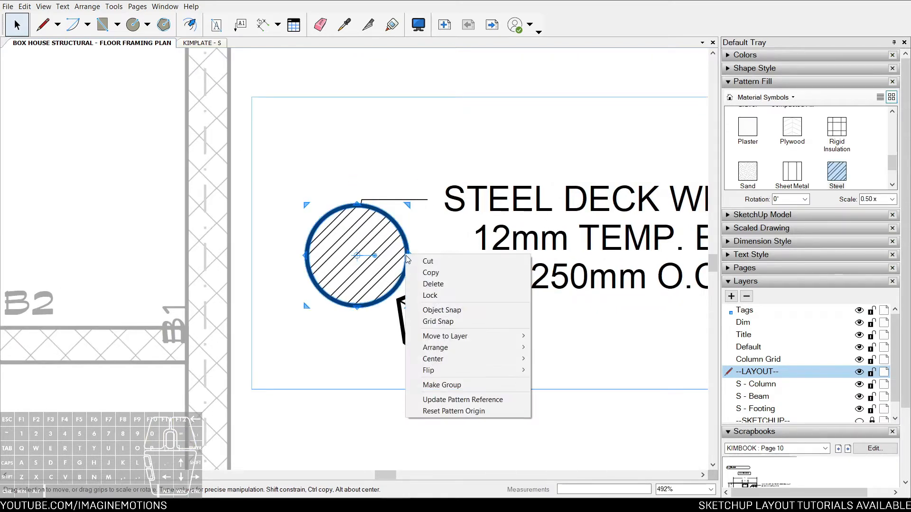
{"action": "mouse_move", "coordinate": [511, 338]}
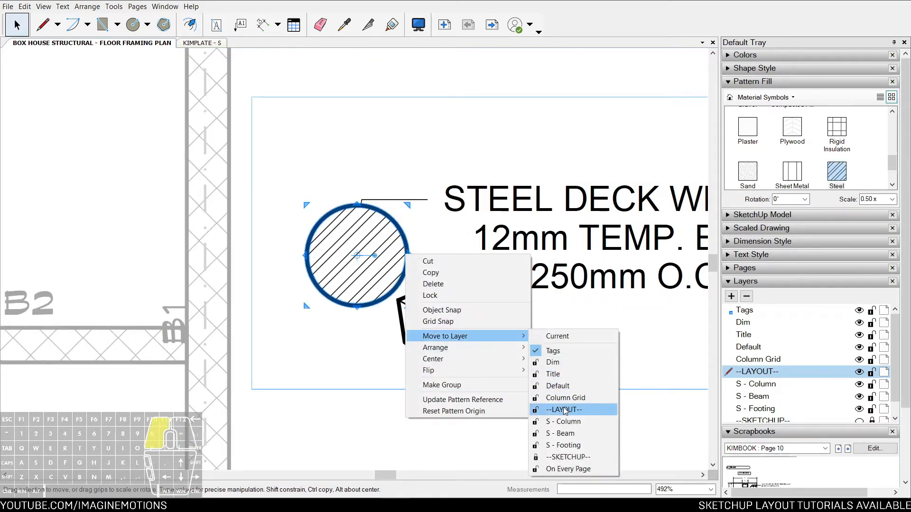
{"action": "left_click", "coordinate": [565, 410]}
- Turn on Object Snap and send the steel-hatched circle to the back, behind the slab note's leader
{"action": "scroll", "coordinate": [394, 238], "scroll_direction": "up", "scroll_amount": 2}
{"action": "right_click", "coordinate": [394, 237]}
{"action": "right_click", "coordinate": [404, 271]}
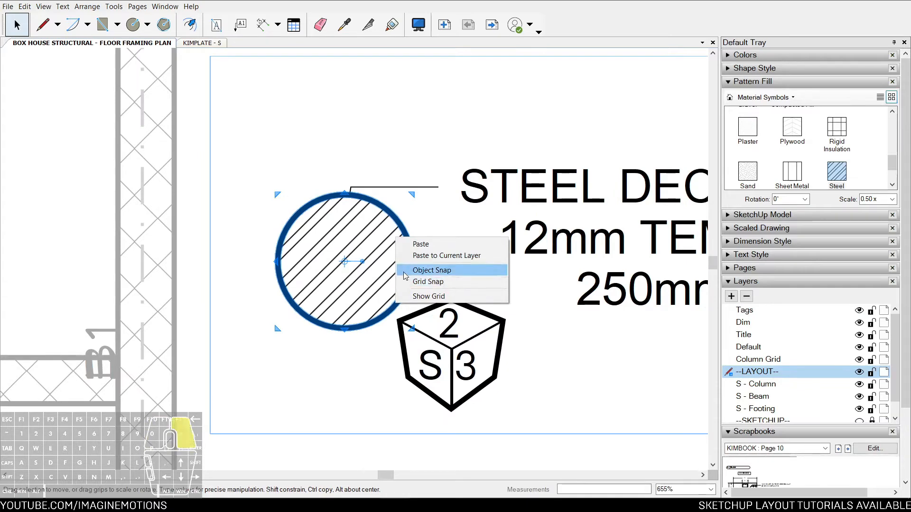
{"action": "right_click", "coordinate": [358, 268]}
{"action": "left_click", "coordinate": [402, 365]}
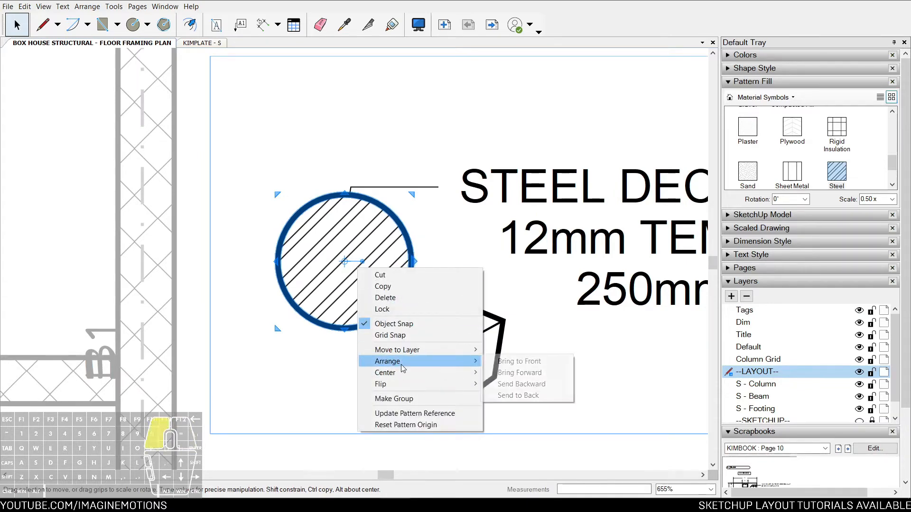
{"action": "left_click", "coordinate": [518, 396]}
{"action": "left_click", "coordinate": [423, 273]}
- Add a STAIRWELL label in the opening between the two B2 beams of the second floor plan and position it between grids A and B
{"action": "scroll", "coordinate": [423, 272], "scroll_direction": "down", "scroll_amount": 5}
{"action": "key", "text": "z"}
{"action": "left_click_drag", "start_coordinate": [399, 198], "coordinate": [391, 312]}
{"action": "middle_click_drag", "start_coordinate": [268, 255], "coordinate": [364, 332]}
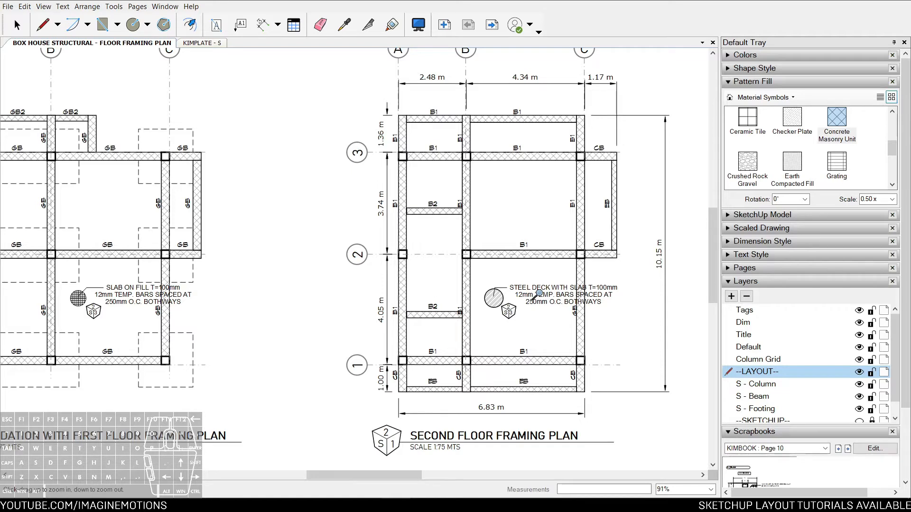
{"action": "left_click_drag", "start_coordinate": [539, 294], "coordinate": [572, 296]}
{"action": "key", "text": "space"}
{"action": "scroll", "coordinate": [473, 302], "scroll_direction": "down", "scroll_amount": 1}
{"action": "middle_click_drag", "start_coordinate": [473, 302], "coordinate": [540, 303]}
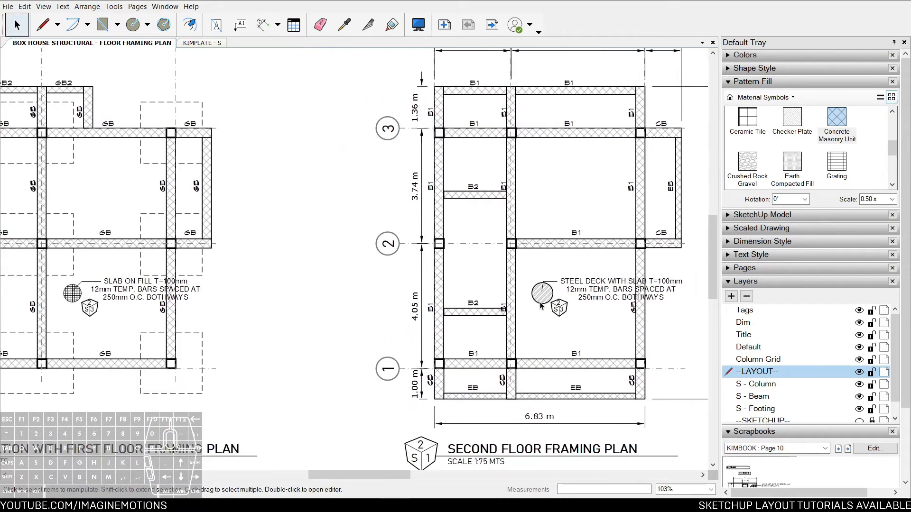
{"action": "middle_click_drag", "start_coordinate": [503, 272], "coordinate": [444, 284]}
{"action": "scroll", "coordinate": [443, 283], "scroll_direction": "up", "scroll_amount": 7}
{"action": "key", "text": "t"}
{"action": "left_click", "coordinate": [384, 254]}
{"action": "type", "text": "STA"}
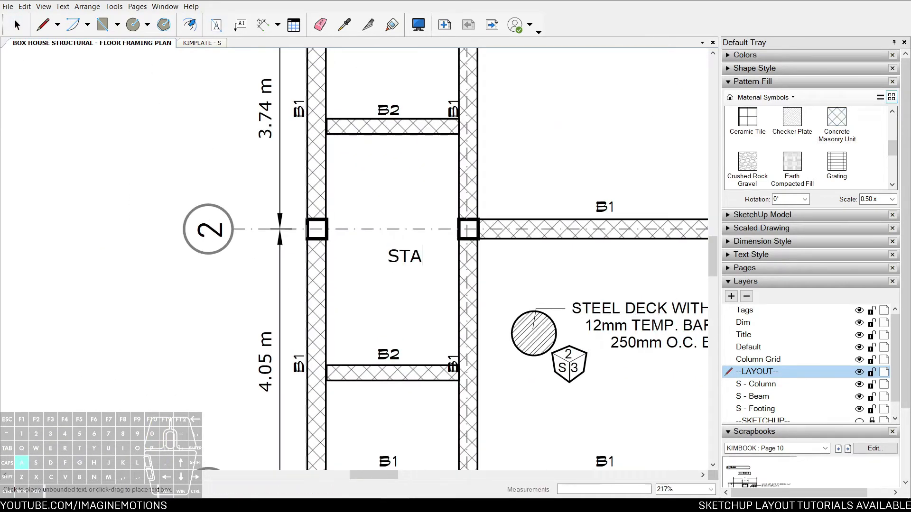
{"action": "type", "text": "IRWELL"}
{"action": "key", "text": "Escape"}
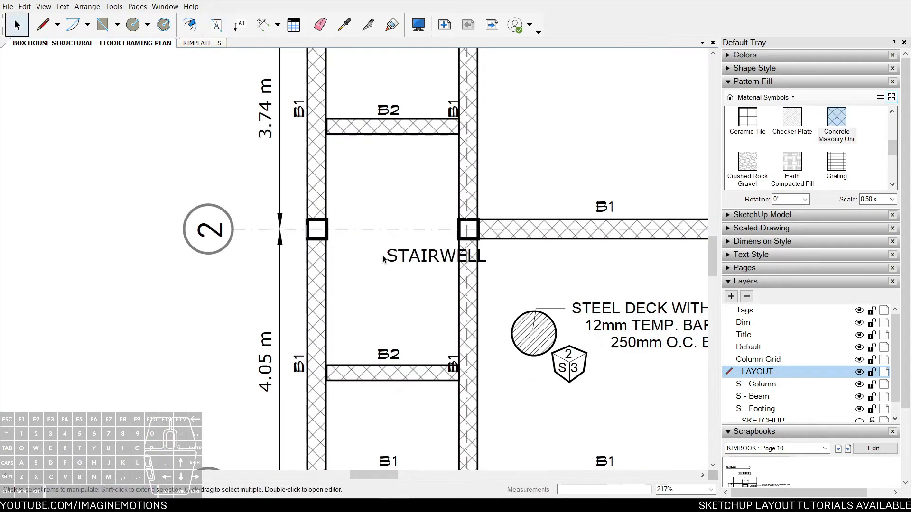
{"action": "scroll", "coordinate": [400, 254], "scroll_direction": "up", "scroll_amount": 2}
{"action": "left_click_drag", "start_coordinate": [400, 254], "coordinate": [351, 247]}
- Draw two crossing diagonal lines from corner to corner of the stairwell opening
{"action": "scroll", "coordinate": [498, 302], "scroll_direction": "up", "scroll_amount": 1}
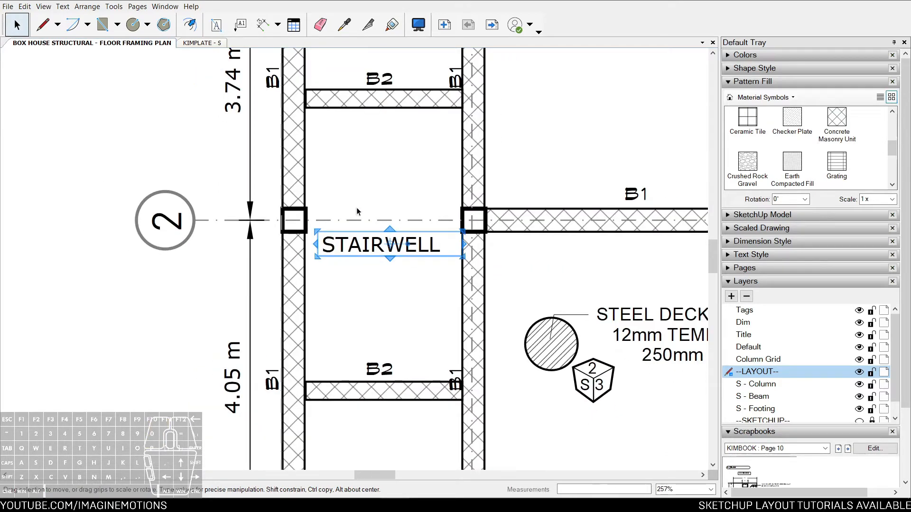
{"action": "key", "text": "l"}
{"action": "left_click", "coordinate": [306, 108]}
{"action": "double_click", "coordinate": [458, 378]}
{"action": "left_click", "coordinate": [306, 382]}
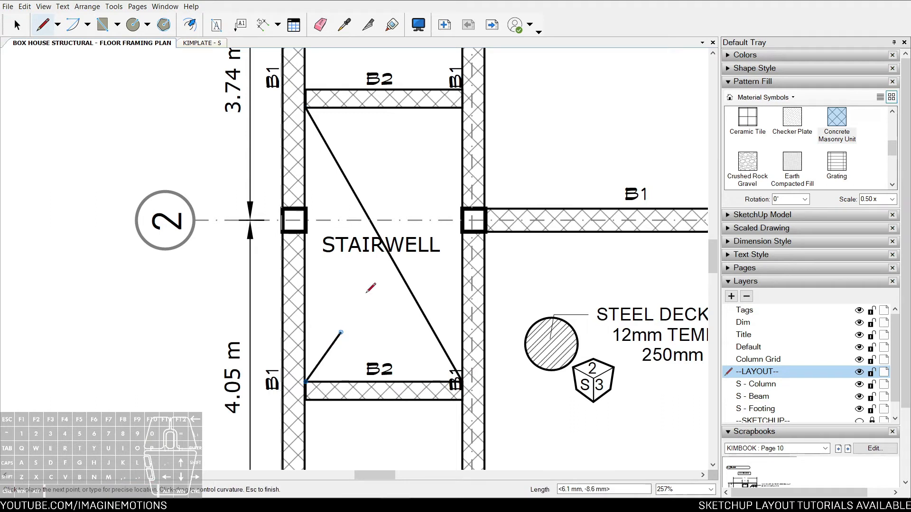
{"action": "double_click", "coordinate": [461, 109]}
{"action": "key", "text": "space"}
- Select both stairwell diagonals and give them a thinner stroke
{"action": "left_click_drag", "start_coordinate": [437, 181], "coordinate": [328, 188]}
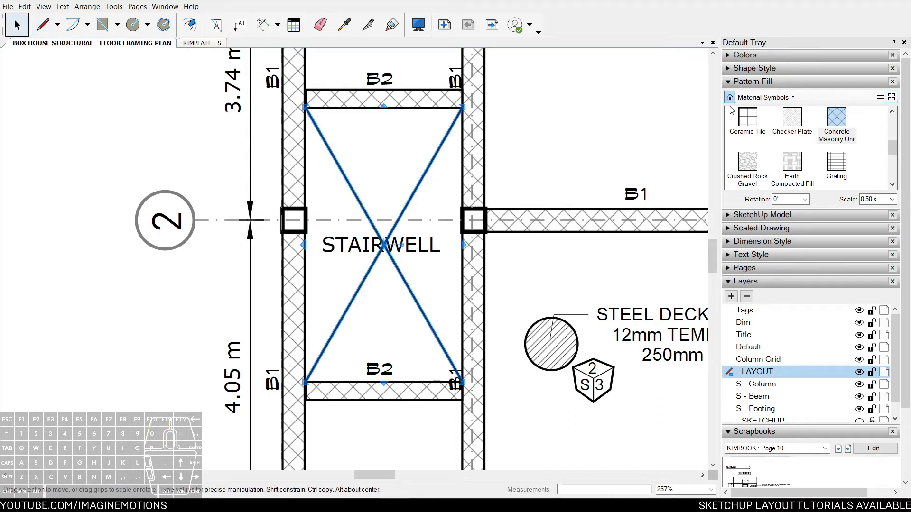
{"action": "left_click", "coordinate": [733, 68]}
{"action": "left_click", "coordinate": [890, 114]}
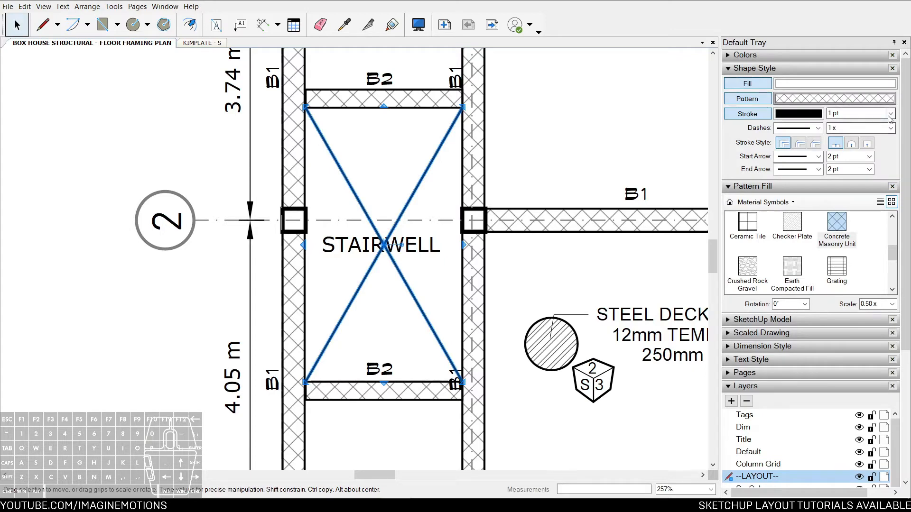
{"action": "left_click", "coordinate": [875, 131]}
{"action": "left_click", "coordinate": [536, 199]}
- Check the text style of the slab-on-fill note on the foundation plan
{"action": "scroll", "coordinate": [473, 205], "scroll_direction": "down", "scroll_amount": 3}
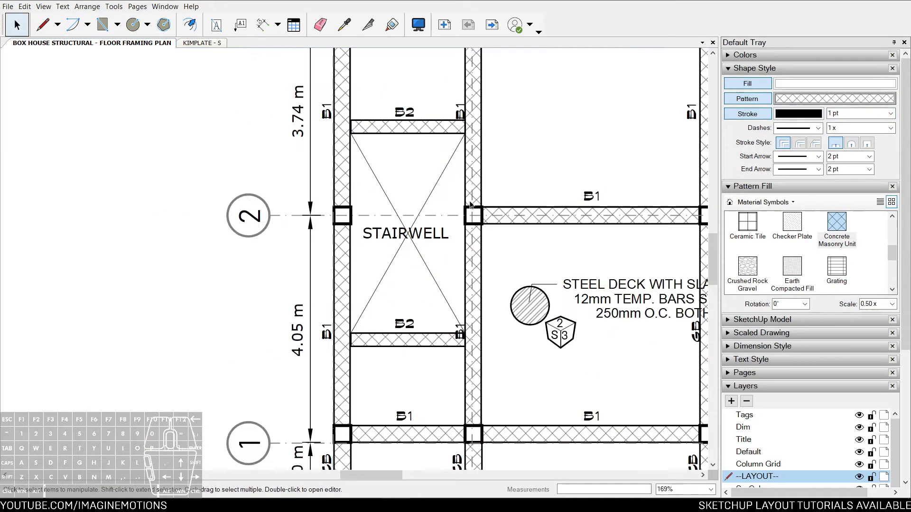
{"action": "scroll", "coordinate": [572, 289], "scroll_direction": "up", "scroll_amount": 1}
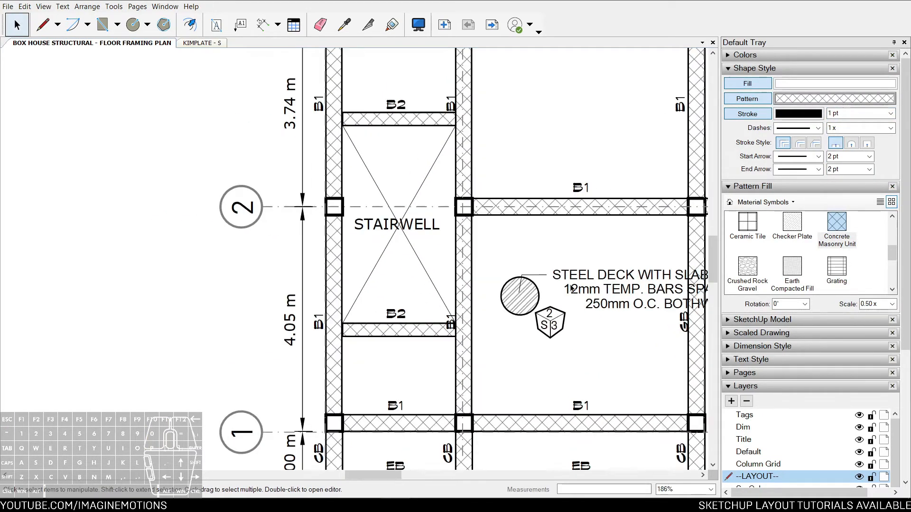
{"action": "scroll", "coordinate": [592, 284], "scroll_direction": "up", "scroll_amount": 3}
{"action": "scroll", "coordinate": [262, 259], "scroll_direction": "down", "scroll_amount": 6}
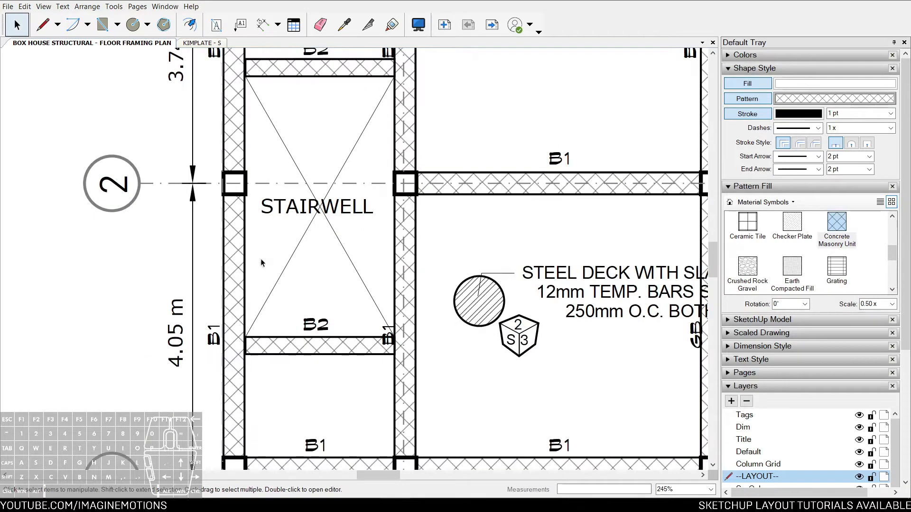
{"action": "middle_click_drag", "start_coordinate": [450, 268], "coordinate": [726, 280]}
{"action": "scroll", "coordinate": [166, 293], "scroll_direction": "up", "scroll_amount": 4}
{"action": "left_click", "coordinate": [117, 278]}
{"action": "scroll", "coordinate": [118, 281], "scroll_direction": "down", "scroll_amount": 2}
{"action": "scroll", "coordinate": [118, 280], "scroll_direction": "down", "scroll_amount": 2}
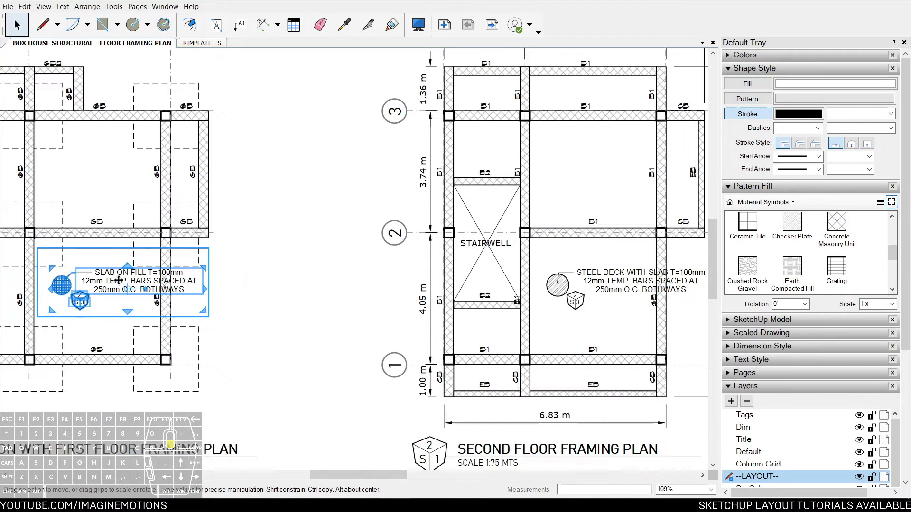
{"action": "left_click", "coordinate": [729, 360]}
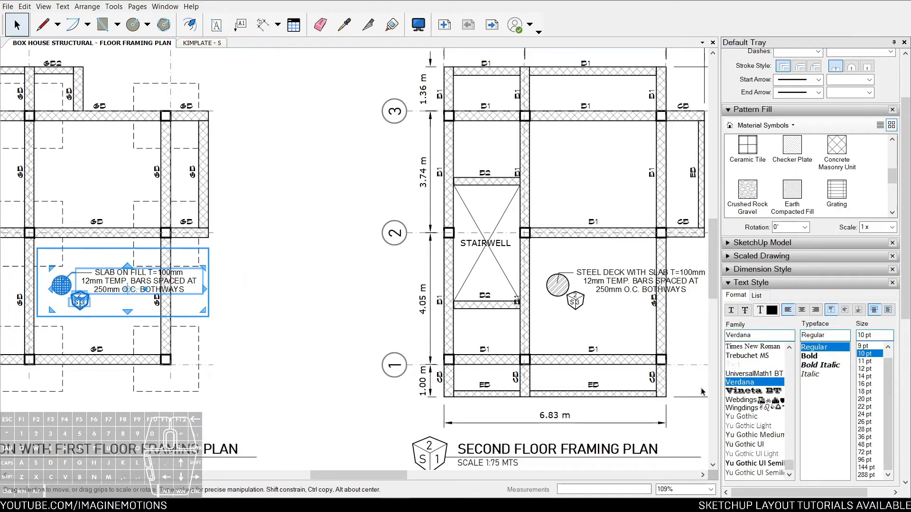
{"action": "scroll", "coordinate": [377, 332], "scroll_direction": "down", "scroll_amount": 3}
{"action": "left_click", "coordinate": [216, 248]}
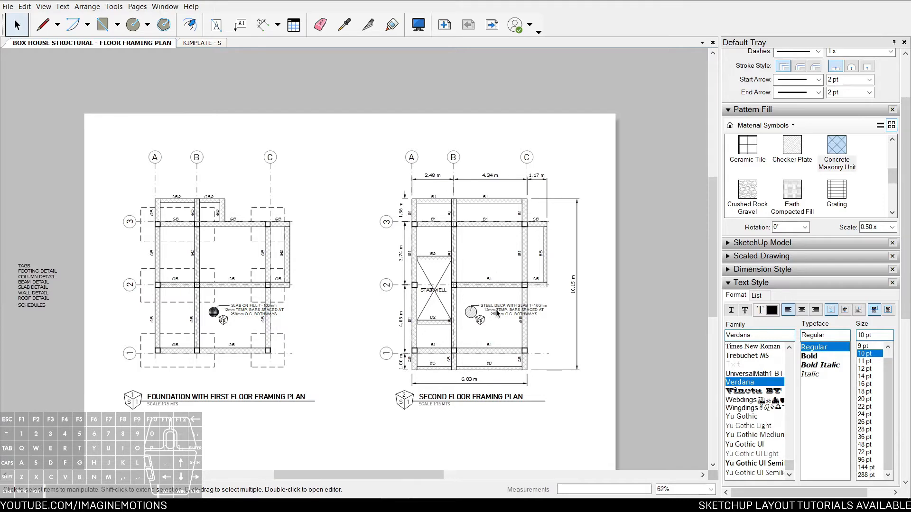
- Try retagging the vertical beams above grid 3 on grids A and B of the second floor plan as CB
{"action": "scroll", "coordinate": [473, 314], "scroll_direction": "up", "scroll_amount": 3}
{"action": "left_click", "coordinate": [476, 143]}
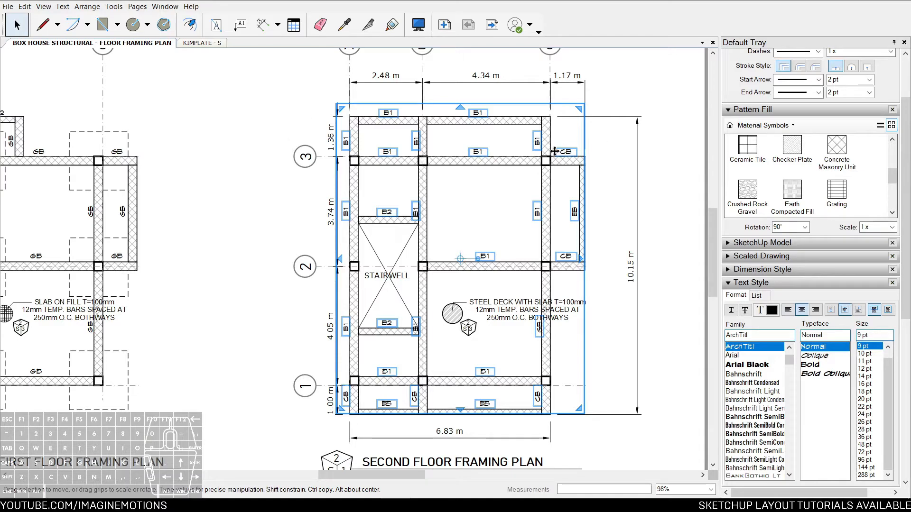
{"action": "scroll", "coordinate": [375, 141], "scroll_direction": "up", "scroll_amount": 3}
{"action": "double_click", "coordinate": [307, 138]}
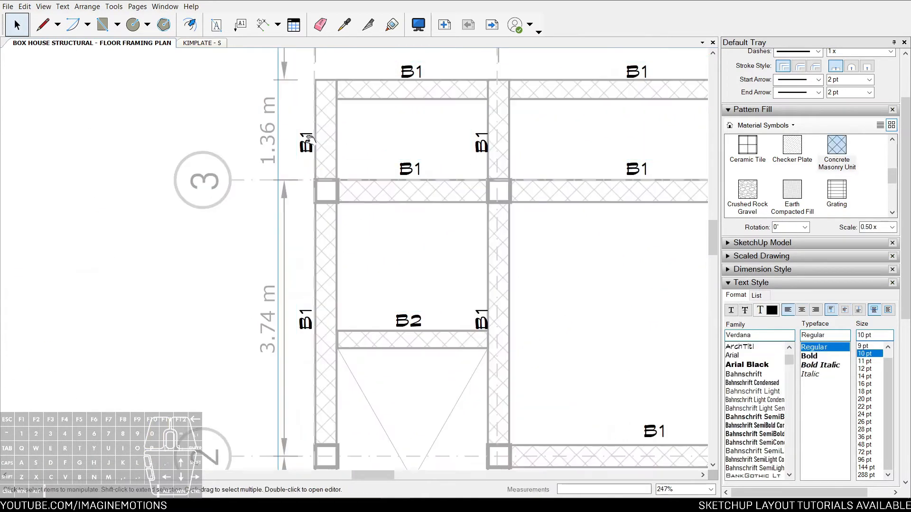
{"action": "type", "text": "CB"}
{"action": "left_click", "coordinate": [403, 131]}
{"action": "double_click", "coordinate": [481, 142]}
{"action": "type", "text": "CB"}
{"action": "left_click", "coordinate": [531, 136]}
{"action": "scroll", "coordinate": [559, 149], "scroll_direction": "down", "scroll_amount": 1}
- Try retagging the vertical beam above grid 3 on grid C of the second floor plan as CB
{"action": "middle_click_drag", "start_coordinate": [559, 149], "coordinate": [373, 177]}
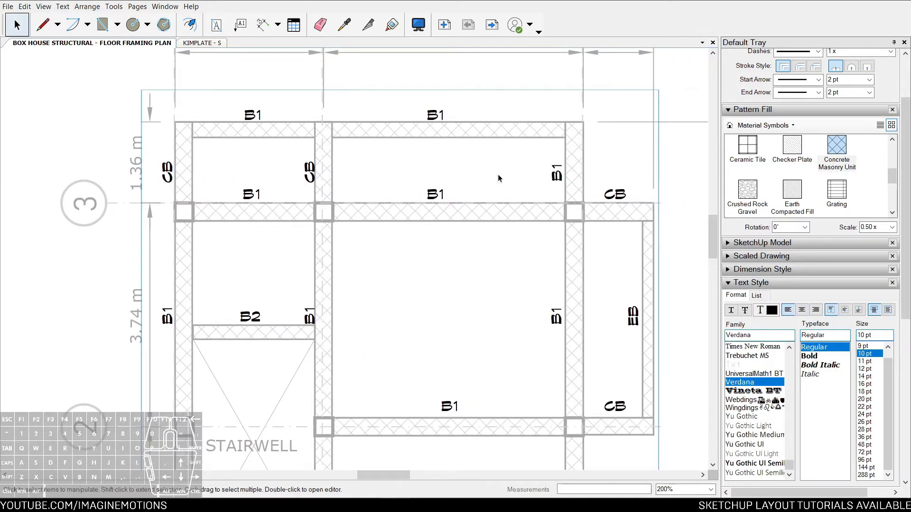
{"action": "double_click", "coordinate": [551, 167]}
{"action": "type", "text": "C"}
{"action": "key", "text": "Escape"}
- Compare the beams and tags above grid 3 on the foundation plan with those on the second floor framing plan
{"action": "scroll", "coordinate": [549, 179], "scroll_direction": "down", "scroll_amount": 5}
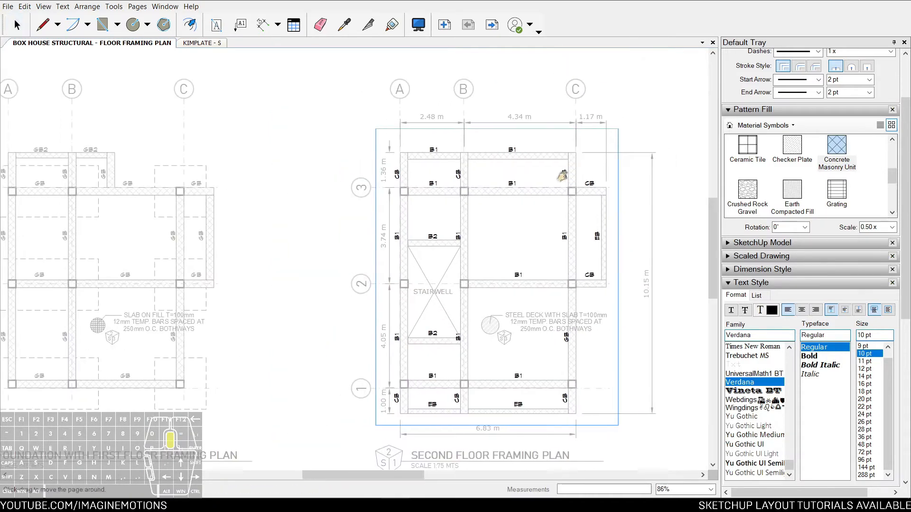
{"action": "scroll", "coordinate": [433, 160], "scroll_direction": "up", "scroll_amount": 4}
{"action": "scroll", "coordinate": [441, 148], "scroll_direction": "down", "scroll_amount": 1}
{"action": "scroll", "coordinate": [442, 148], "scroll_direction": "up", "scroll_amount": 3}
{"action": "scroll", "coordinate": [442, 148], "scroll_direction": "down", "scroll_amount": 2}
{"action": "middle_click_drag", "start_coordinate": [429, 149], "coordinate": [476, 177]}
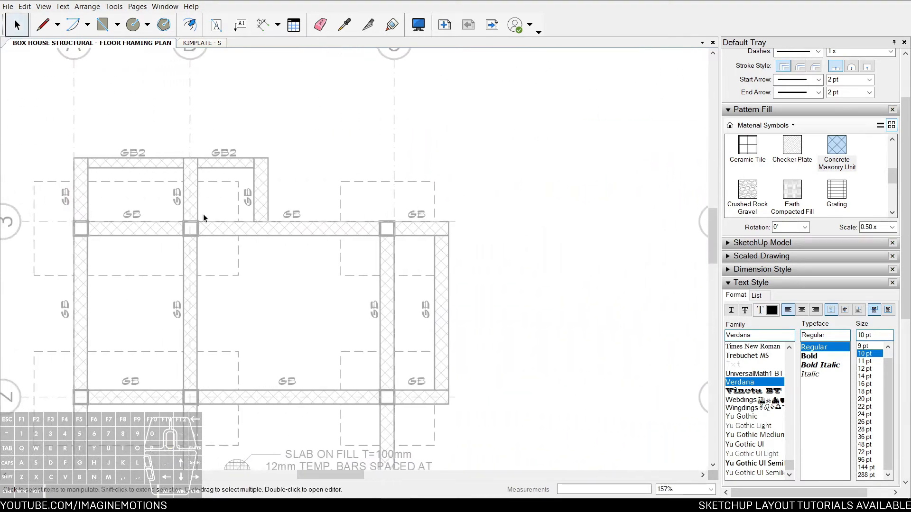
{"action": "middle_click_drag", "start_coordinate": [512, 214], "coordinate": [39, 195]}
{"action": "scroll", "coordinate": [359, 193], "scroll_direction": "up", "scroll_amount": 1}
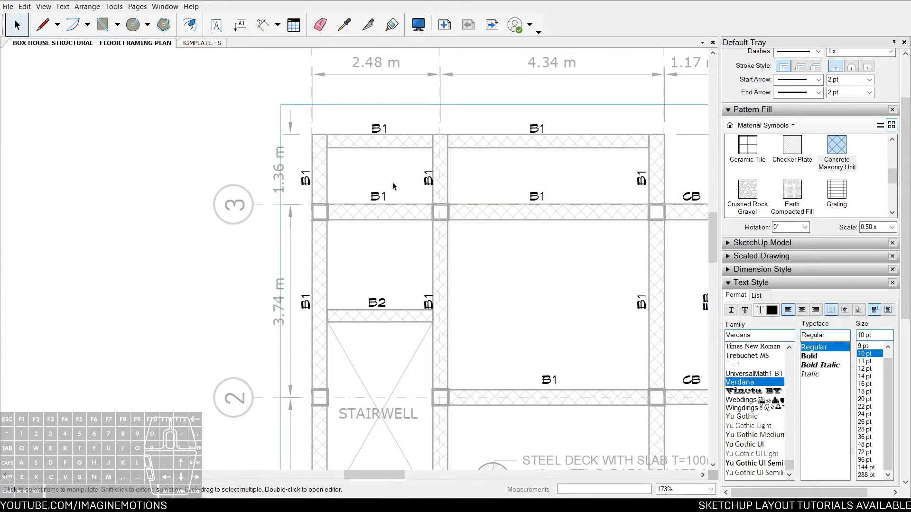
{"action": "scroll", "coordinate": [305, 159], "scroll_direction": "up", "scroll_amount": 1}
{"action": "scroll", "coordinate": [305, 158], "scroll_direction": "down", "scroll_amount": 3}
{"action": "middle_click_drag", "start_coordinate": [304, 168], "coordinate": [297, 195]}
{"action": "scroll", "coordinate": [73, 163], "scroll_direction": "up", "scroll_amount": 3}
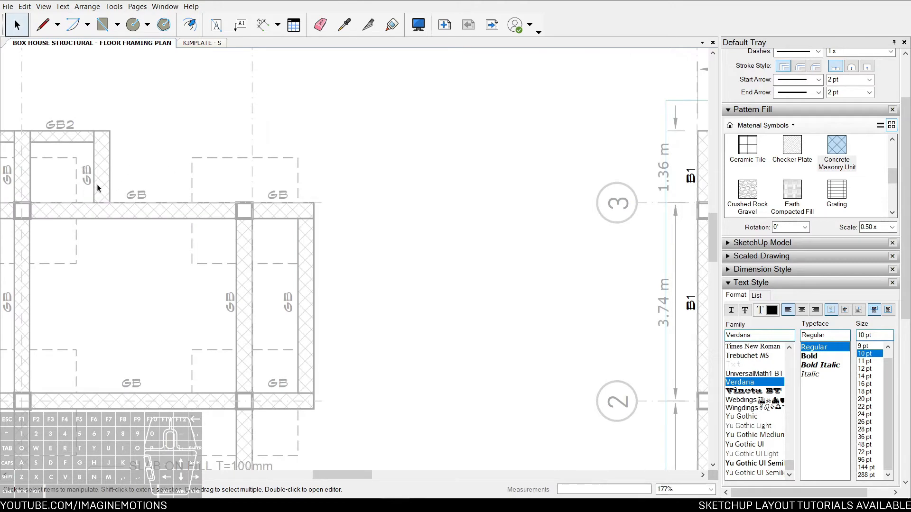
{"action": "middle_click_drag", "start_coordinate": [89, 156], "coordinate": [251, 172]}
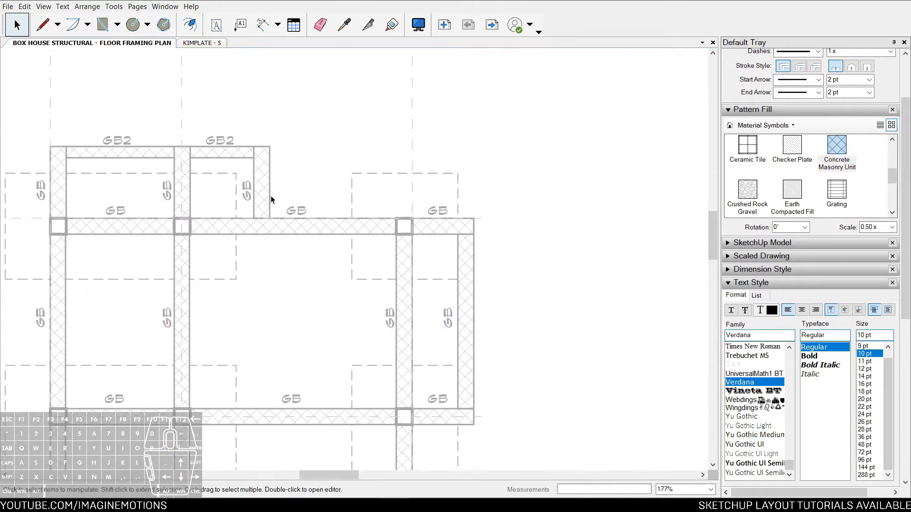
{"action": "scroll", "coordinate": [326, 141], "scroll_direction": "down", "scroll_amount": 7}
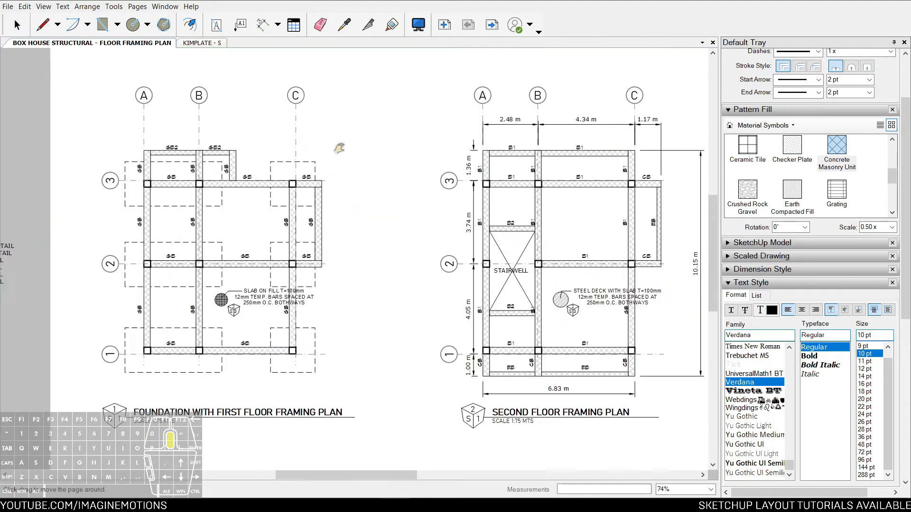
{"action": "middle_click_drag", "start_coordinate": [430, 141], "coordinate": [400, 141]}
- Go to the page with the roofdeck framing plan and make Tags the current layer
{"action": "left_click", "coordinate": [488, 27]}
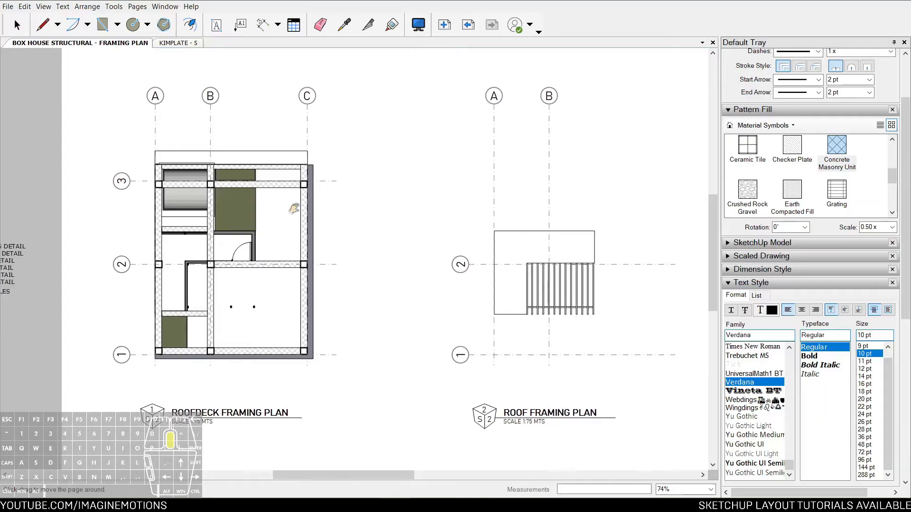
{"action": "scroll", "coordinate": [340, 139], "scroll_direction": "up", "scroll_amount": 5}
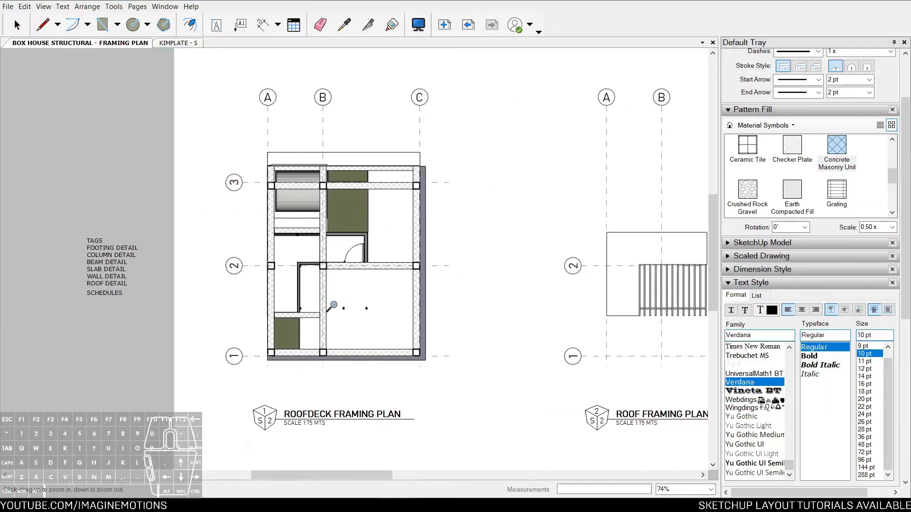
{"action": "middle_click_drag", "start_coordinate": [340, 139], "coordinate": [331, 237]}
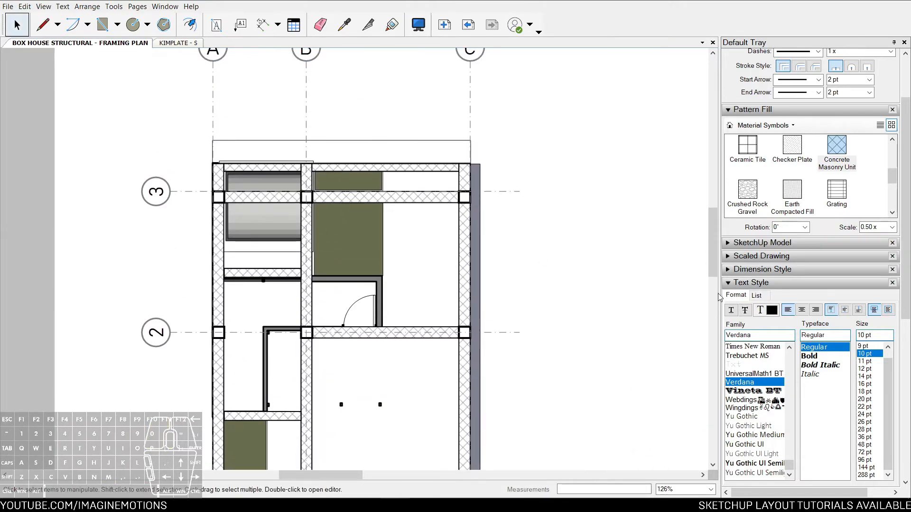
{"action": "left_click", "coordinate": [729, 284]}
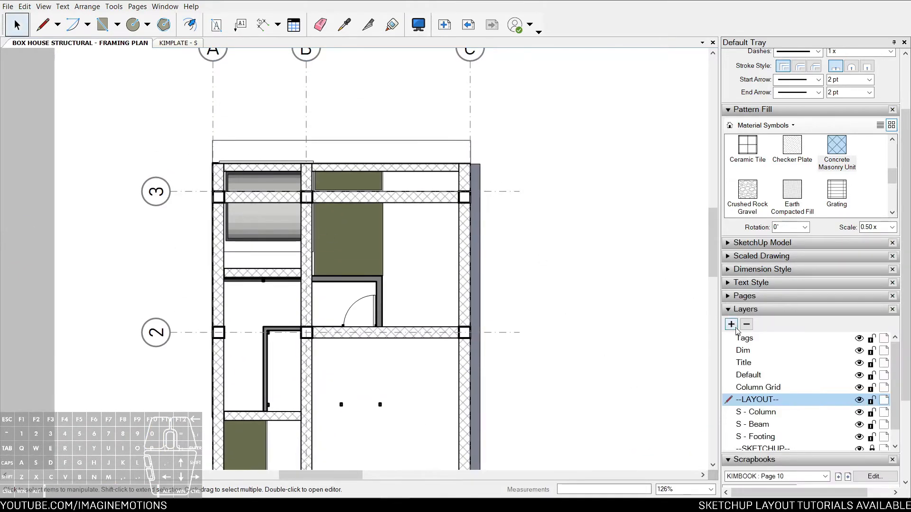
{"action": "left_click", "coordinate": [742, 340]}
- Add an RB tag above the uppermost horizontal beam between grids B and C of the roofdeck framing plan
{"action": "scroll", "coordinate": [344, 193], "scroll_direction": "up", "scroll_amount": 2}
{"action": "key", "text": "t"}
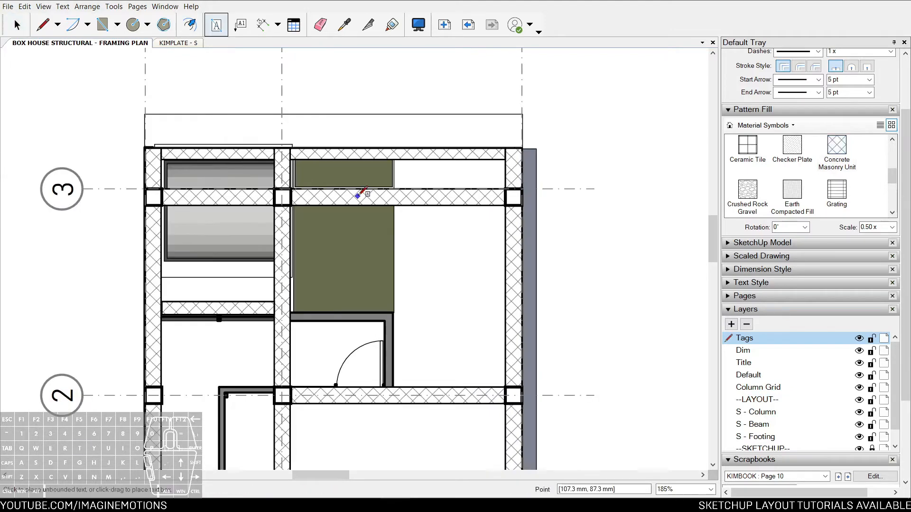
{"action": "scroll", "coordinate": [338, 197], "scroll_direction": "up", "scroll_amount": 3}
{"action": "left_click", "coordinate": [407, 119]}
{"action": "type", "text": "RB"}
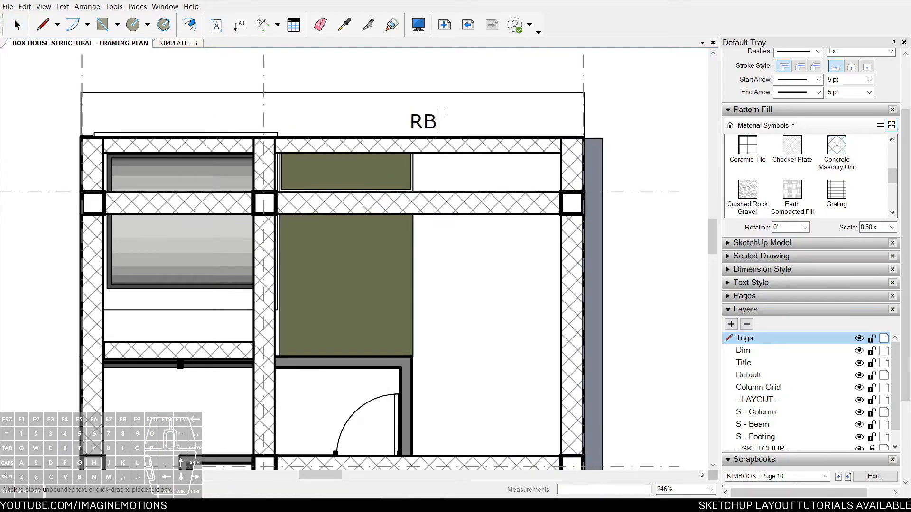
{"action": "key", "text": "Escape"}
- Copy a GB tag from the foundation plan page and paste it onto the roofdeck framing plan page
{"action": "left_click", "coordinate": [430, 121]}
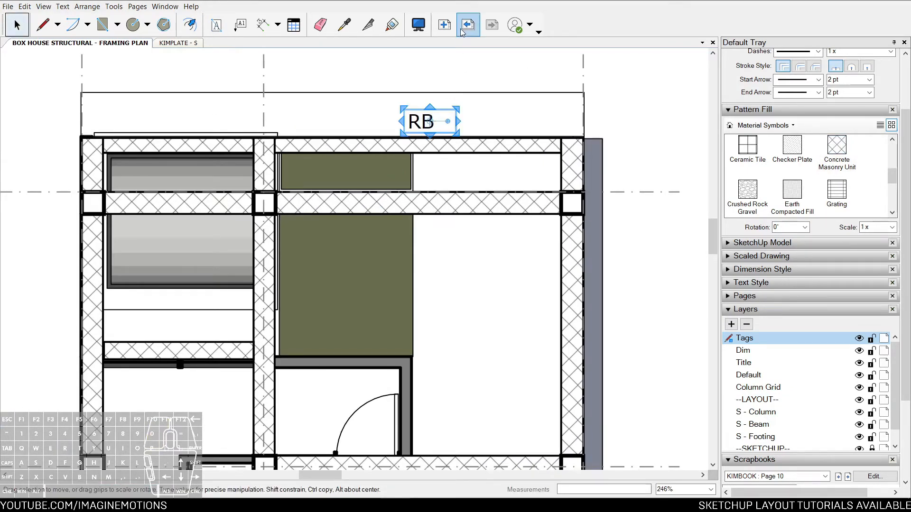
{"action": "scroll", "coordinate": [431, 121], "scroll_direction": "down", "scroll_amount": 3}
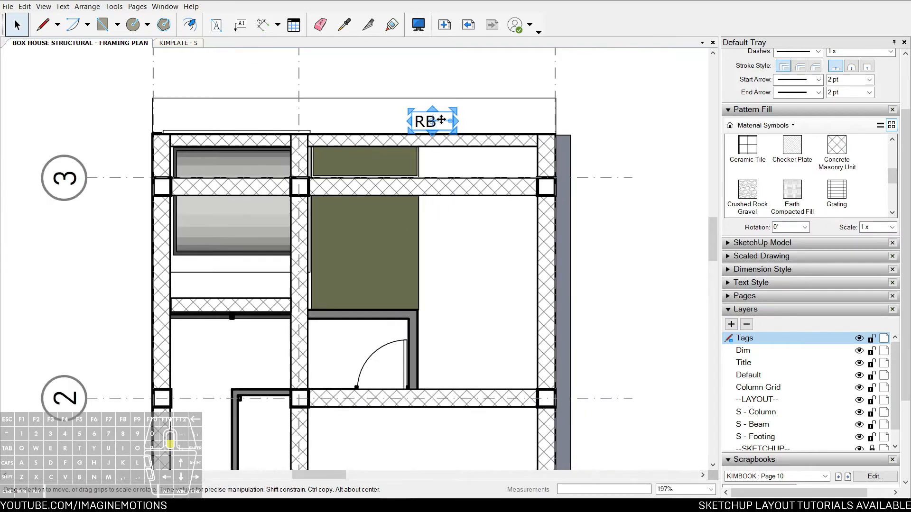
{"action": "scroll", "coordinate": [424, 117], "scroll_direction": "up", "scroll_amount": 3}
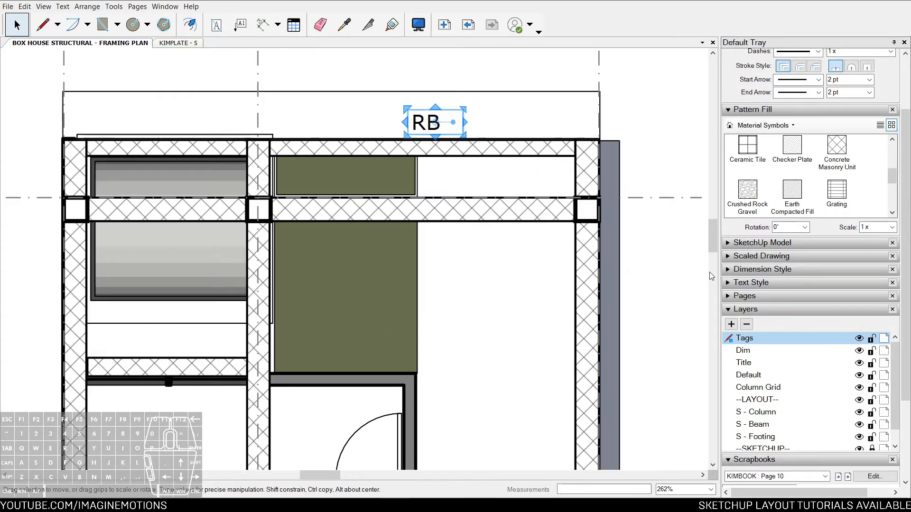
{"action": "left_click", "coordinate": [469, 25]}
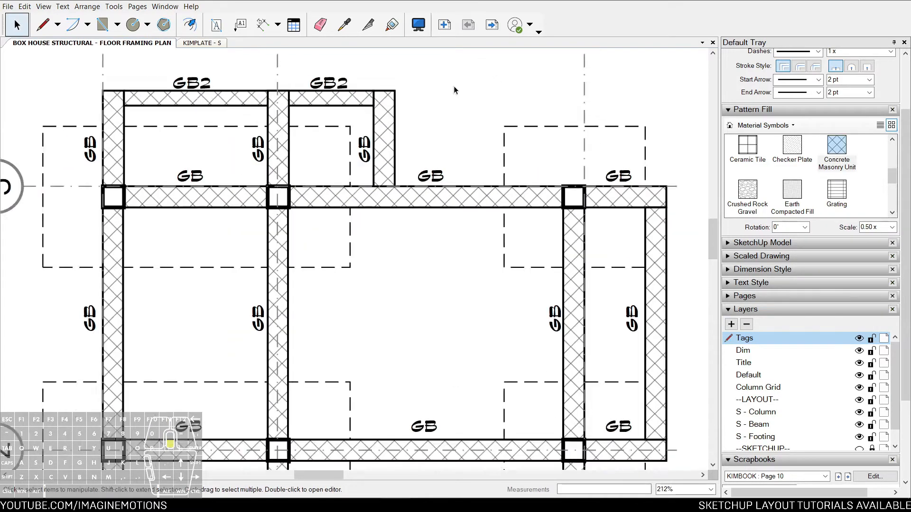
{"action": "left_click", "coordinate": [438, 166]}
{"action": "double_click", "coordinate": [438, 166]}
{"action": "left_click", "coordinate": [435, 167]}
{"action": "left_click", "coordinate": [492, 25]}
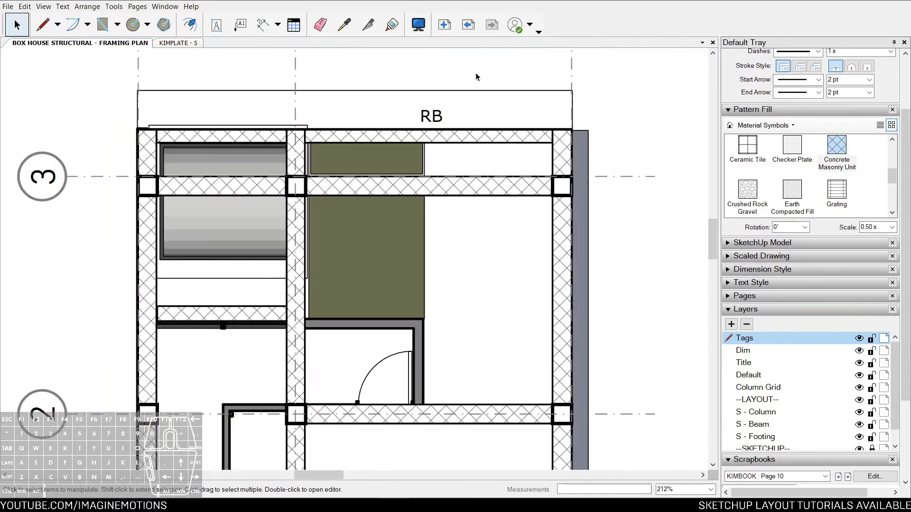
{"action": "left_click_drag", "start_coordinate": [438, 167], "coordinate": [502, 82]}
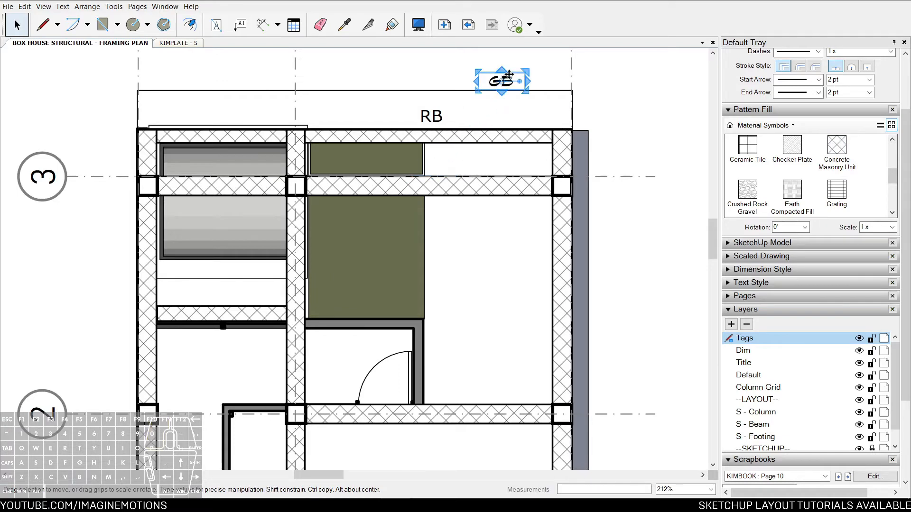
- Match the RB tag's text style to the pasted GB tag and erase the GB tag
{"action": "scroll", "coordinate": [503, 82], "scroll_direction": "up", "scroll_amount": 2}
{"action": "key", "text": "s"}
{"action": "left_click", "coordinate": [417, 124]}
{"action": "key", "text": "e"}
{"action": "left_click", "coordinate": [503, 81]}
{"action": "key", "text": "space"}
- Copy the RB tag to the uppermost horizontal beam between grids A and B
{"action": "middle_click_drag", "start_coordinate": [430, 123], "coordinate": [557, 115]}
{"action": "left_click", "coordinate": [557, 115]}
{"action": "left_click_drag", "start_coordinate": [557, 118], "coordinate": [261, 118], "text": "ctrl"}
{"action": "scroll", "coordinate": [260, 119], "scroll_direction": "down", "scroll_amount": 2}
{"action": "scroll", "coordinate": [261, 119], "scroll_direction": "down", "scroll_amount": 2}
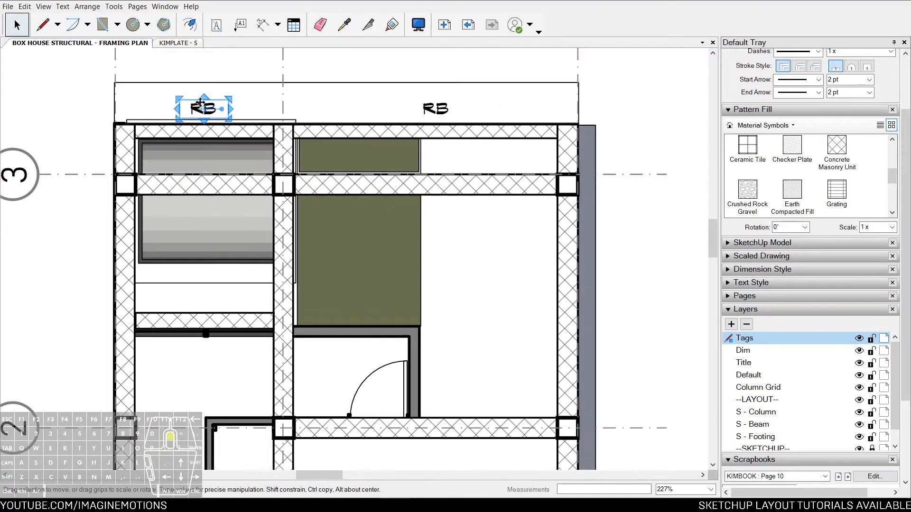
{"action": "scroll", "coordinate": [200, 103], "scroll_direction": "up", "scroll_amount": 2}
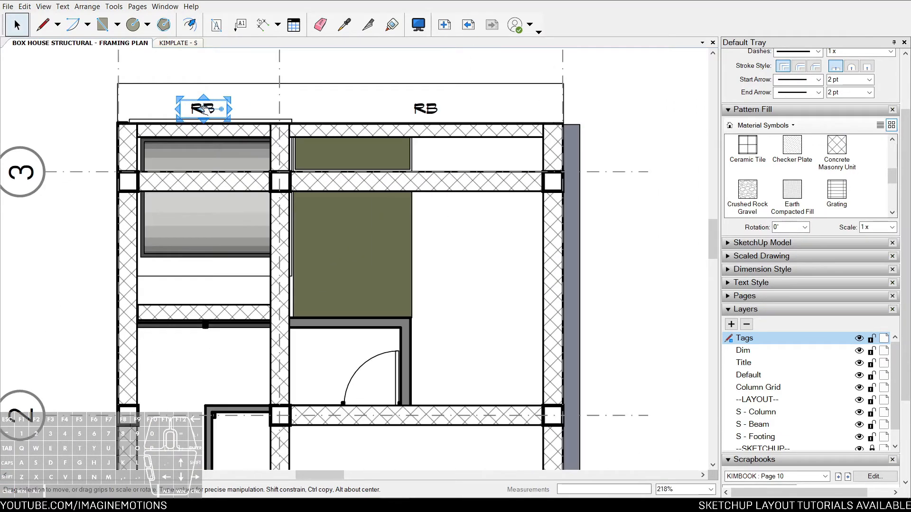
- Change both tags above the uppermost horizontal beams to EB
{"action": "double_click", "coordinate": [204, 110]}
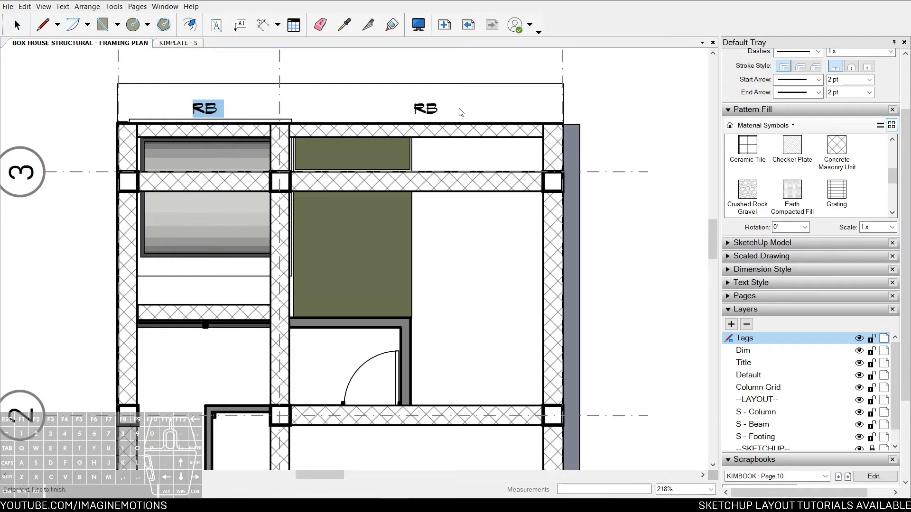
{"action": "type", "text": "EB"}
{"action": "key", "text": "Escape"}
{"action": "double_click", "coordinate": [427, 112]}
{"action": "type", "text": "EB"}
{"action": "key", "text": "Escape"}
- Copy both EB tags down to the grid 3 beams and change the copies to RB
{"action": "left_click", "coordinate": [427, 112]}
{"action": "left_click", "coordinate": [203, 109], "text": "shift"}
{"action": "left_click_drag", "start_coordinate": [203, 109], "coordinate": [213, 159]}
{"action": "double_click", "coordinate": [204, 158]}
{"action": "type", "text": "RB"}
{"action": "double_click", "coordinate": [427, 158]}
{"action": "type", "text": "RB"}
{"action": "left_click", "coordinate": [496, 153]}
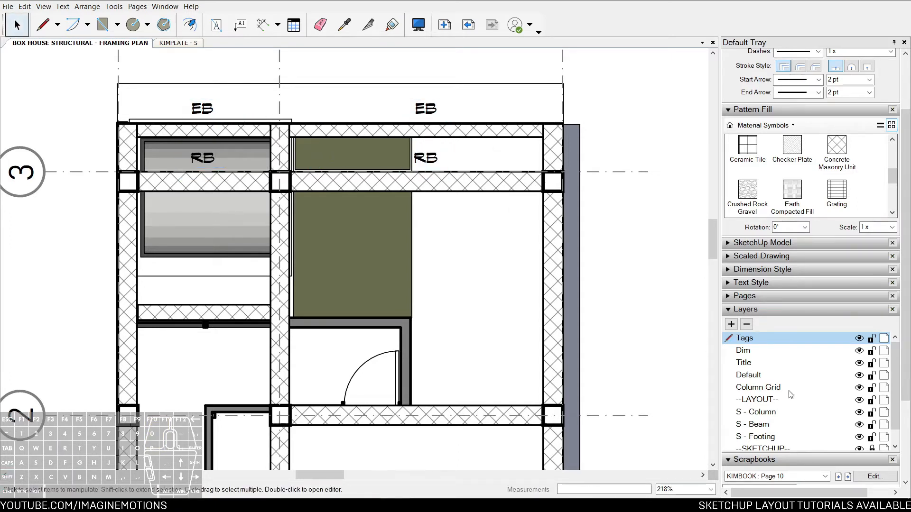
- Check which layer the SketchUp model viewport is on, and leave the --SKETCHUP-- layer locked and hidden
{"action": "scroll", "coordinate": [823, 403], "scroll_direction": "down", "scroll_amount": 2}
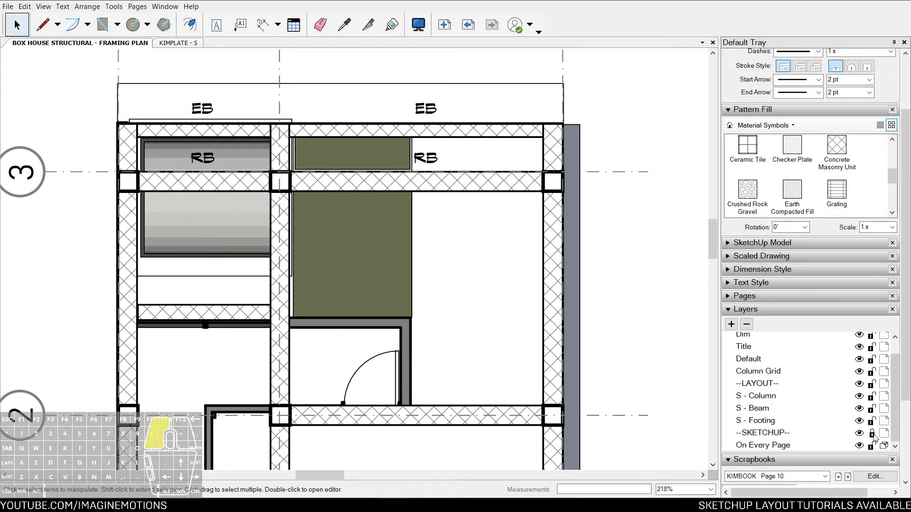
{"action": "scroll", "coordinate": [446, 254], "scroll_direction": "down", "scroll_amount": 1}
{"action": "left_click", "coordinate": [512, 284]}
{"action": "right_click", "coordinate": [511, 283]}
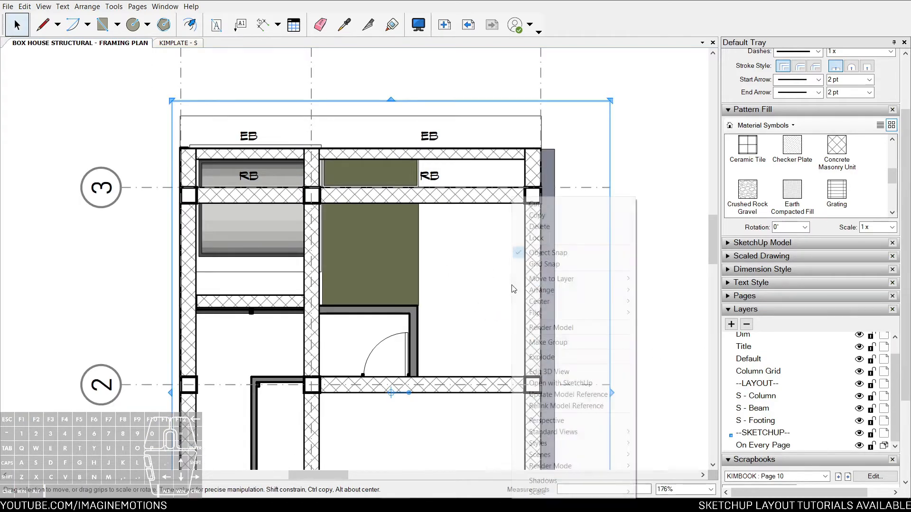
{"action": "mouse_move", "coordinate": [592, 278]}
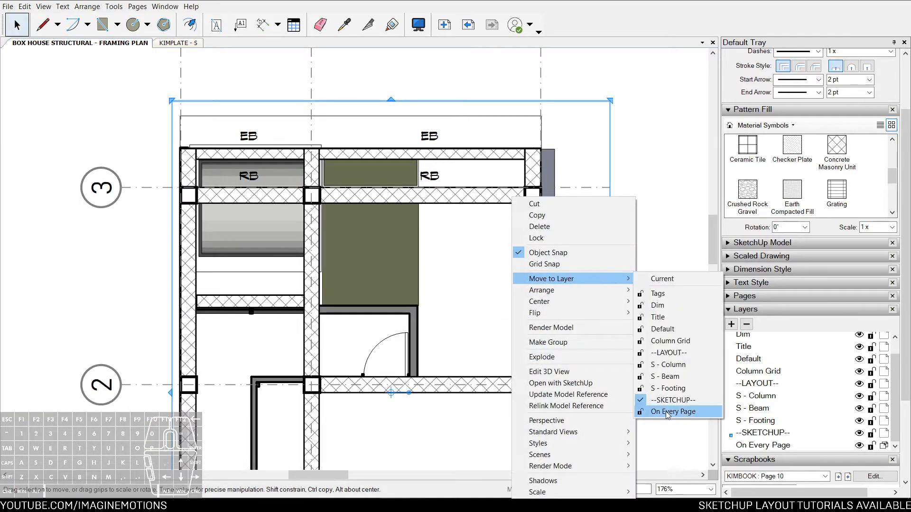
{"action": "left_click", "coordinate": [871, 435]}
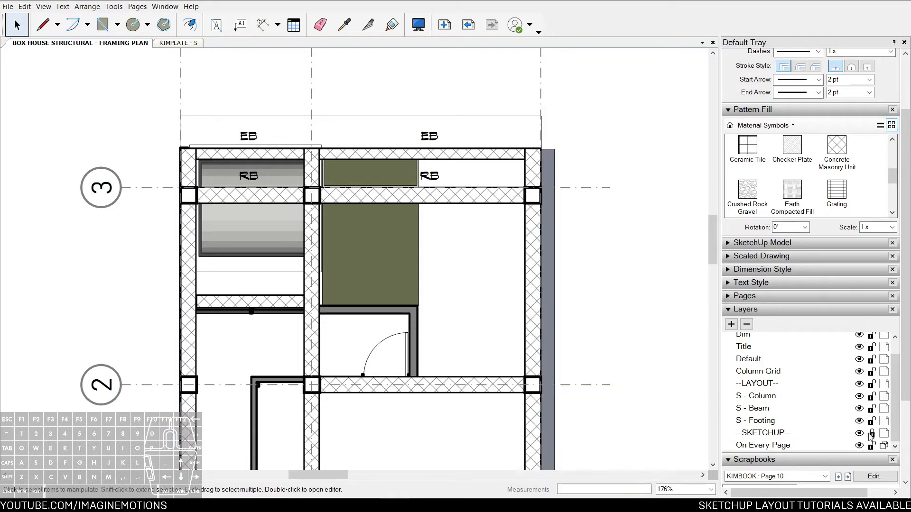
{"action": "left_click", "coordinate": [860, 433]}
- Copy the two RB tags from grid 3 down to the level of the grid 2 beam
{"action": "middle_click_drag", "start_coordinate": [521, 334], "coordinate": [539, 293]}
{"action": "left_click", "coordinate": [267, 141]}
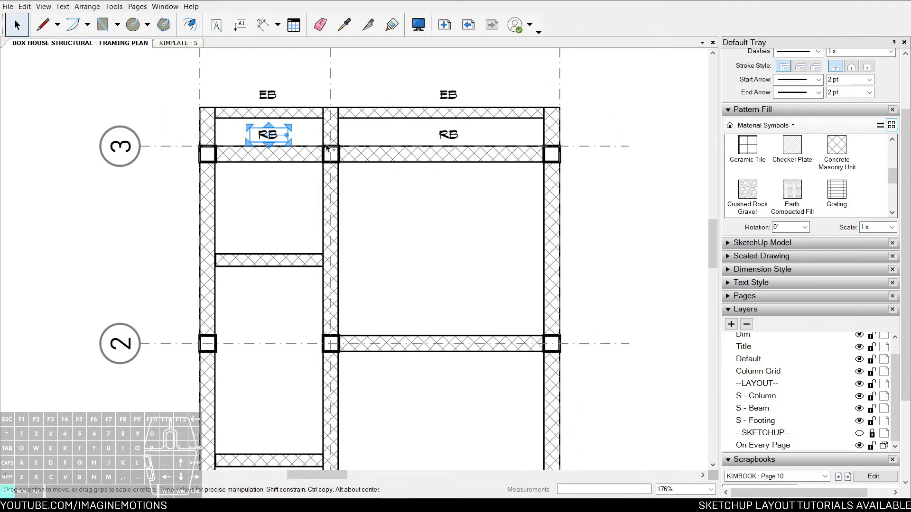
{"action": "left_click", "coordinate": [441, 138], "text": "shift"}
{"action": "left_click_drag", "start_coordinate": [441, 137], "coordinate": [442, 327], "text": "ctrl"}
{"action": "left_click", "coordinate": [287, 330]}
- Move the copied tag between grids A and B up to the short beam above grid 2 and change it to B2
{"action": "scroll", "coordinate": [288, 331], "scroll_direction": "up", "scroll_amount": 2}
{"action": "left_click_drag", "start_coordinate": [265, 319], "coordinate": [266, 224]}
{"action": "double_click", "coordinate": [267, 223]}
{"action": "type", "text": "B2"}
{"action": "left_click", "coordinate": [285, 224]}
- Copy the B2 tag down to the short beam between grids 1 and 2
{"action": "scroll", "coordinate": [285, 225], "scroll_direction": "down", "scroll_amount": 3}
{"action": "scroll", "coordinate": [291, 164], "scroll_direction": "up", "scroll_amount": 2}
{"action": "left_click_drag", "start_coordinate": [291, 163], "coordinate": [291, 330], "text": "ctrl"}
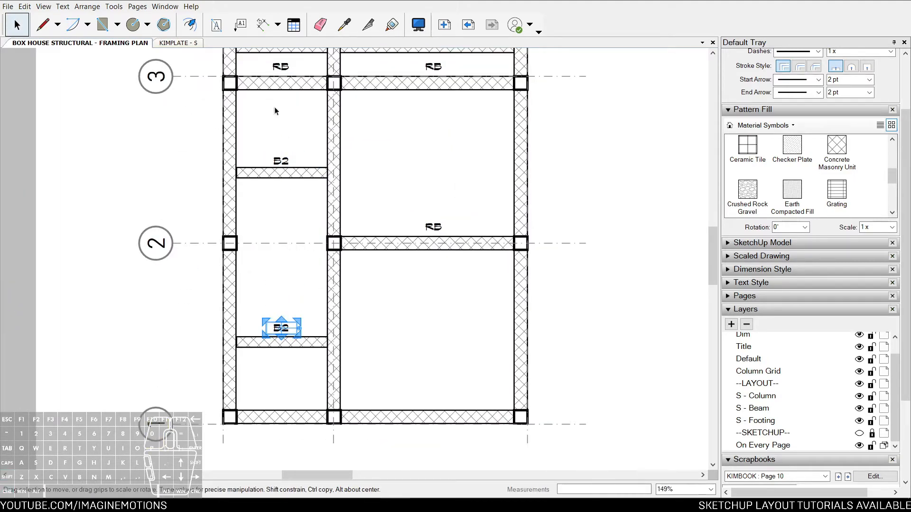
- Copy both RB tags from grid 3 down to the grid 1 beams
{"action": "left_click", "coordinate": [277, 67]}
{"action": "left_click", "coordinate": [435, 67], "text": "shift"}
{"action": "left_click_drag", "start_coordinate": [435, 67], "coordinate": [434, 401], "text": "ctrl"}
{"action": "left_click", "coordinate": [484, 391]}
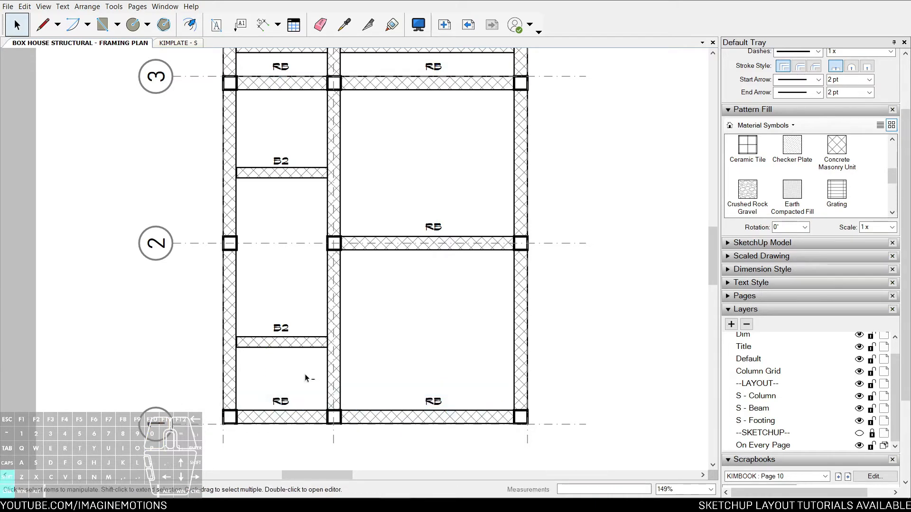
- Review the horizontal beam tags across the whole roofdeck framing plan
{"action": "scroll", "coordinate": [334, 364], "scroll_direction": "down", "scroll_amount": 1}
{"action": "middle_click_drag", "start_coordinate": [333, 366], "coordinate": [311, 383]}
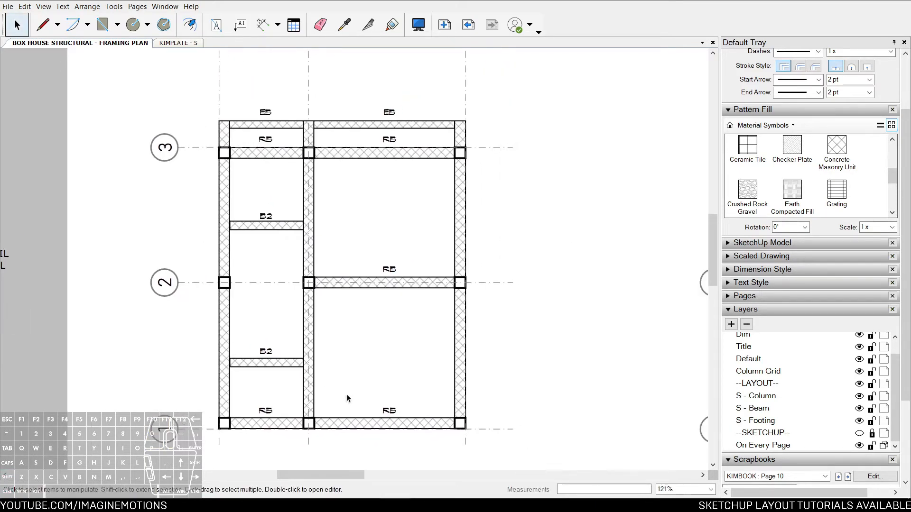
{"action": "scroll", "coordinate": [363, 404], "scroll_direction": "up", "scroll_amount": 1}
{"action": "scroll", "coordinate": [367, 401], "scroll_direction": "down", "scroll_amount": 1}
{"action": "mouse_move", "coordinate": [357, 400]}
{"action": "middle_mouse_down"}
{"action": "mouse_move", "coordinate": [288, 407]}
{"action": "mouse_move", "coordinate": [129, 364]}
{"action": "mouse_move", "coordinate": [52, 327]}
{"action": "mouse_move", "coordinate": [321, 332]}
{"action": "mouse_move", "coordinate": [392, 304]}
{"action": "middle_mouse_up"}
{"action": "middle_click_drag", "start_coordinate": [395, 269], "coordinate": [381, 344]}
{"action": "key", "text": "z"}
{"action": "mouse_move", "coordinate": [369, 352]}
{"action": "left_mouse_down"}
{"action": "mouse_move", "coordinate": [369, 273]}
{"action": "mouse_move", "coordinate": [366, 358]}
{"action": "left_mouse_up"}
{"action": "key", "text": "space"}
{"action": "scroll", "coordinate": [410, 361], "scroll_direction": "down", "scroll_amount": 2}
{"action": "middle_click_drag", "start_coordinate": [385, 403], "coordinate": [363, 347]}
- Change the RB tags on the grid 1 and grid 2 beams between grids B and C to B1
{"action": "scroll", "coordinate": [328, 403], "scroll_direction": "up", "scroll_amount": 3}
{"action": "middle_click_drag", "start_coordinate": [333, 235], "coordinate": [350, 345]}
{"action": "left_click", "coordinate": [415, 407]}
{"action": "double_click", "coordinate": [416, 406]}
{"action": "type", "text": "B1"}
{"action": "key", "text": "Escape"}
{"action": "double_click", "coordinate": [414, 269]}
{"action": "type", "text": "B1"}
{"action": "left_click", "coordinate": [416, 230]}
- Change the RB tag on the grid 1 beam between grids A and B to B1
{"action": "scroll", "coordinate": [417, 230], "scroll_direction": "down", "scroll_amount": 3}
{"action": "middle_click_drag", "start_coordinate": [416, 230], "coordinate": [176, 247]}
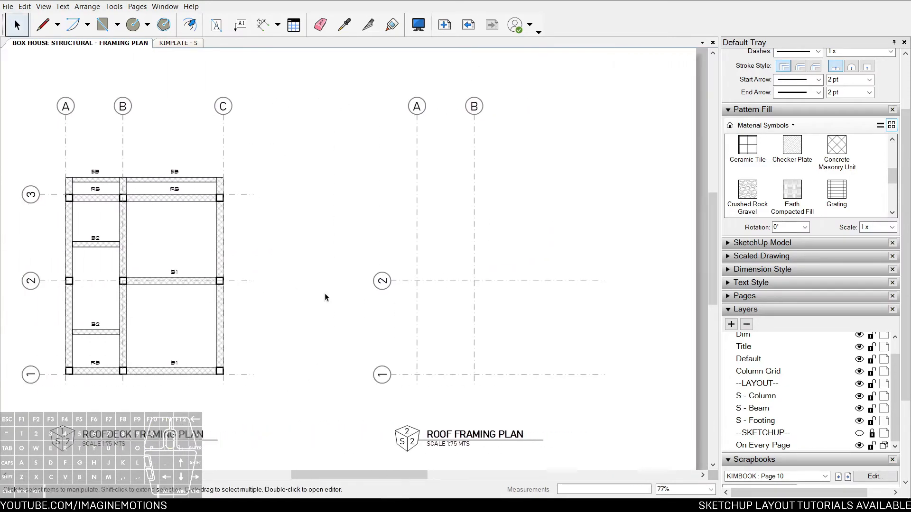
{"action": "middle_click_drag", "start_coordinate": [162, 366], "coordinate": [439, 429]}
{"action": "scroll", "coordinate": [438, 429], "scroll_direction": "up", "scroll_amount": 6}
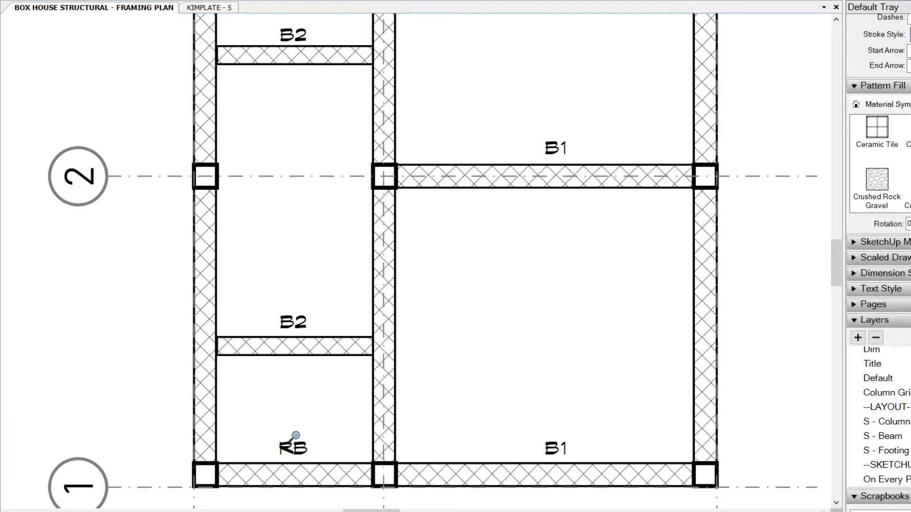
{"action": "double_click", "coordinate": [295, 442]}
{"action": "type", "text": "B1"}
{"action": "left_click", "coordinate": [309, 389]}
- Change both RB tags on the grid 3 beams to B1
{"action": "scroll", "coordinate": [341, 175], "scroll_direction": "down", "scroll_amount": 2}
{"action": "middle_click_drag", "start_coordinate": [340, 176], "coordinate": [331, 379]}
{"action": "scroll", "coordinate": [292, 190], "scroll_direction": "up", "scroll_amount": 2}
{"action": "double_click", "coordinate": [304, 151]}
{"action": "type", "text": "B1"}
{"action": "double_click", "coordinate": [551, 146]}
{"action": "type", "text": "B1"}
- Copy an EB tag beside the vertical beam above grid 3 on grid A and change the copy to CB
{"action": "left_click", "coordinate": [306, 92]}
{"action": "scroll", "coordinate": [298, 96], "scroll_direction": "up", "scroll_amount": 1}
{"action": "left_click", "coordinate": [296, 95]}
{"action": "left_click_drag", "start_coordinate": [294, 85], "coordinate": [159, 154]}
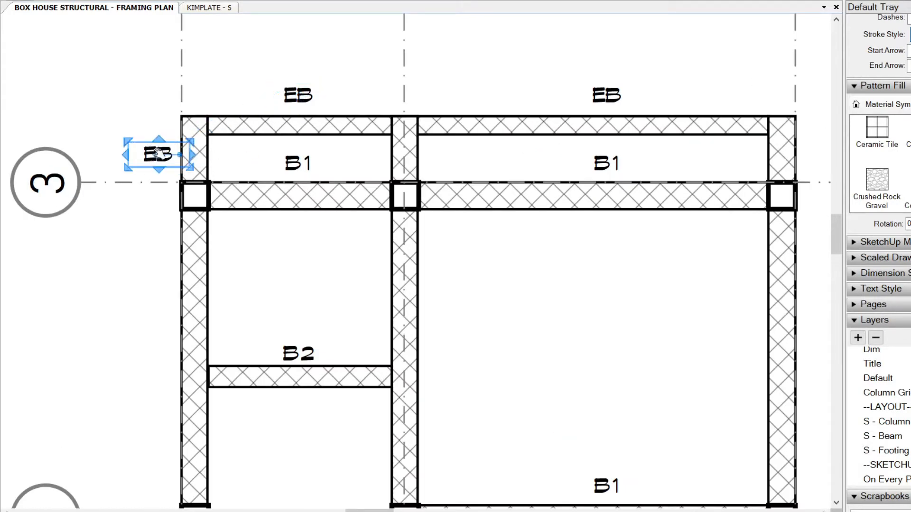
{"action": "double_click", "coordinate": [158, 153]}
{"action": "type", "text": "CB"}
{"action": "left_click", "coordinate": [147, 108]}
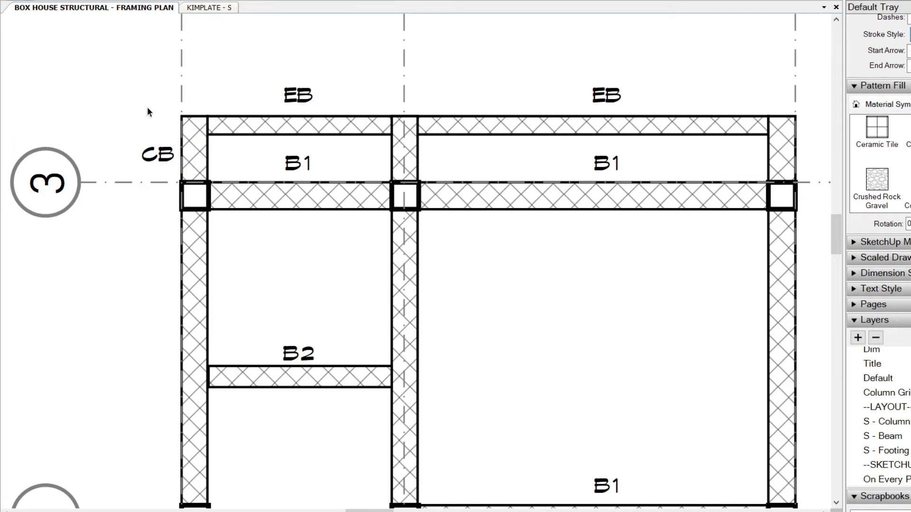
- Compare the vertical beam tags above grid 3 on the foundation plan with those on the roofdeck framing plan
{"action": "scroll", "coordinate": [162, 182], "scroll_direction": "down", "scroll_amount": 1}
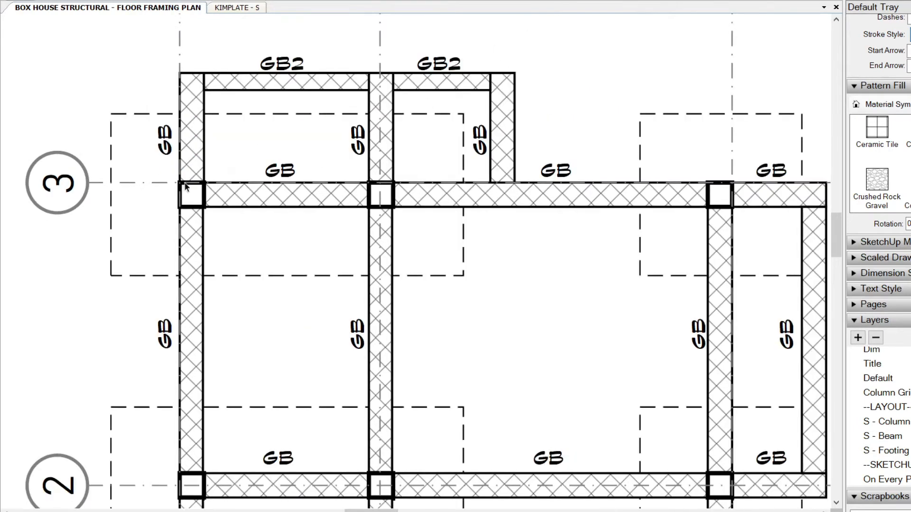
{"action": "scroll", "coordinate": [184, 187], "scroll_direction": "down", "scroll_amount": 4}
{"action": "scroll", "coordinate": [185, 187], "scroll_direction": "up", "scroll_amount": 3}
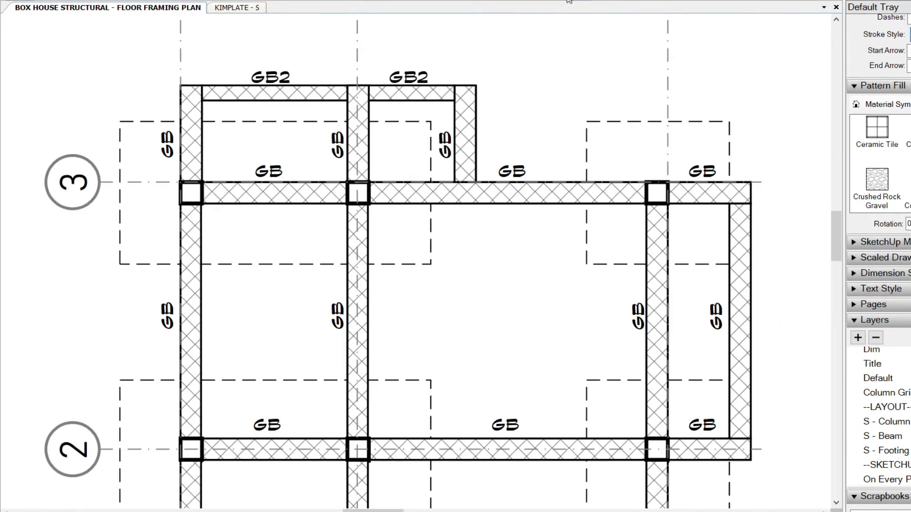
{"action": "scroll", "coordinate": [581, 245], "scroll_direction": "down", "scroll_amount": 2}
{"action": "middle_click_drag", "start_coordinate": [580, 244], "coordinate": [45, 241]}
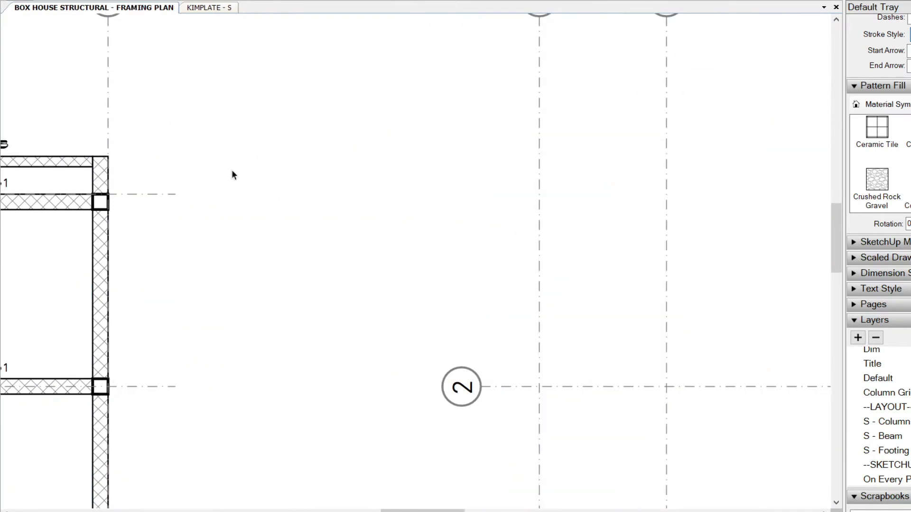
{"action": "scroll", "coordinate": [234, 173], "scroll_direction": "down", "scroll_amount": 2}
{"action": "scroll", "coordinate": [102, 171], "scroll_direction": "up", "scroll_amount": 2}
- Change the CB tag on grid A to B1 and rotate it to read vertically along the beam
{"action": "left_click", "coordinate": [202, 145]}
{"action": "double_click", "coordinate": [204, 142]}
{"action": "type", "text": "B1"}
{"action": "scroll", "coordinate": [188, 155], "scroll_direction": "up", "scroll_amount": 2}
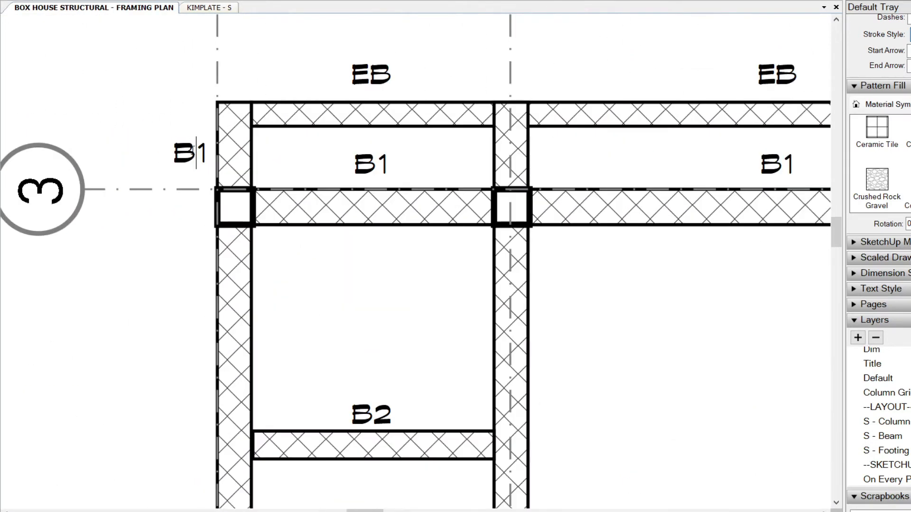
{"action": "left_click", "coordinate": [188, 155]}
{"action": "left_click_drag", "start_coordinate": [208, 152], "coordinate": [187, 45]}
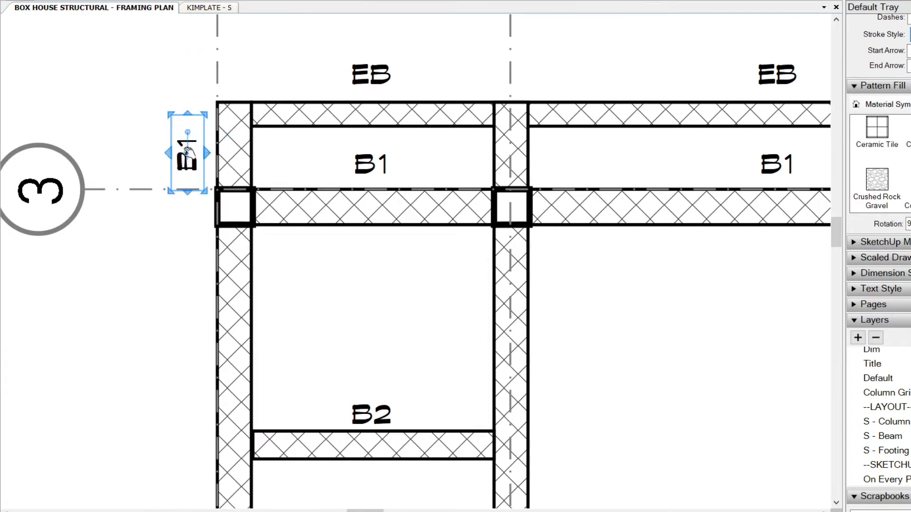
- Copy the vertical B1 tag to the beams above grid 3 on grids B and C
{"action": "mouse_move", "coordinate": [188, 142]}
{"action": "left_mouse_down"}
{"action": "mouse_move", "coordinate": [245, 138]}
{"action": "mouse_move", "coordinate": [224, 75]}
{"action": "mouse_move", "coordinate": [454, 78]}
{"action": "left_mouse_up"}
{"action": "scroll", "coordinate": [245, 138], "scroll_direction": "down", "scroll_amount": 3}
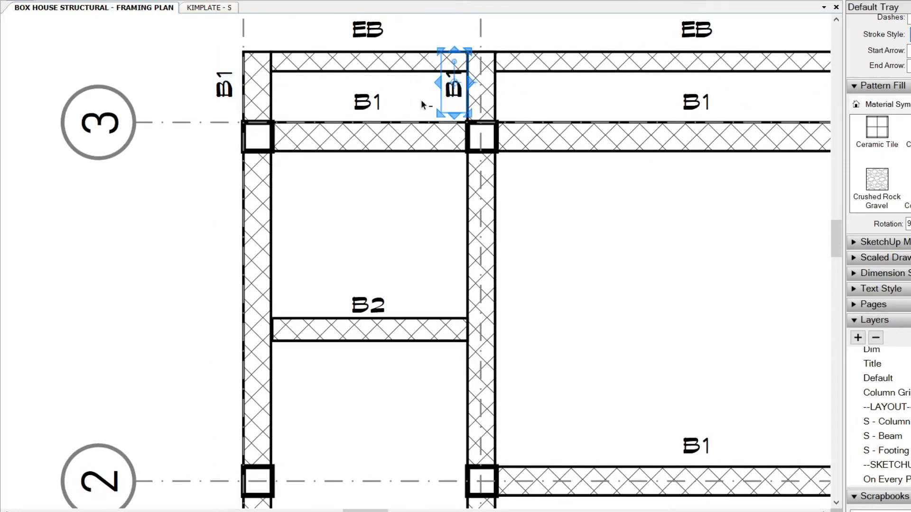
{"action": "left_click", "coordinate": [216, 95], "text": "shift"}
{"action": "scroll", "coordinate": [427, 90], "scroll_direction": "up", "scroll_amount": 2}
{"action": "scroll", "coordinate": [436, 133], "scroll_direction": "down", "scroll_amount": 1}
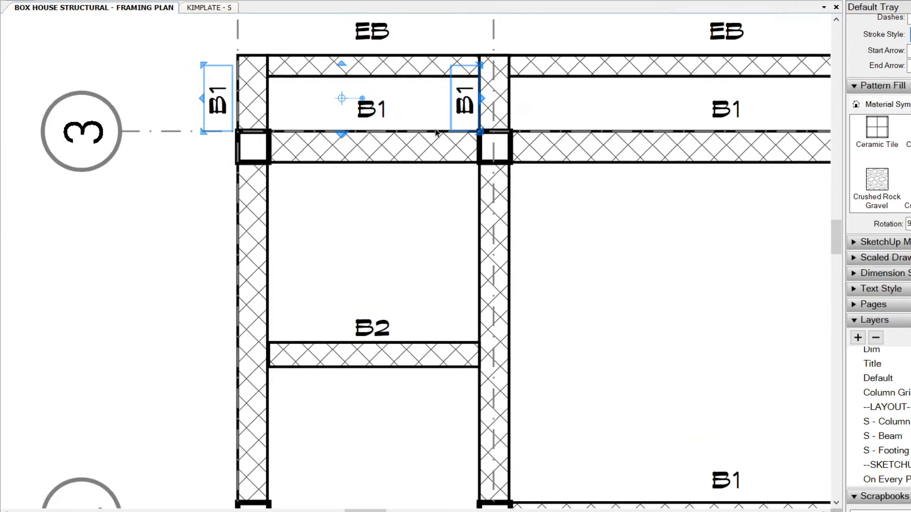
{"action": "scroll", "coordinate": [436, 133], "scroll_direction": "down", "scroll_amount": 3}
{"action": "left_click_drag", "start_coordinate": [268, 112], "coordinate": [547, 111]}
{"action": "scroll", "coordinate": [547, 111], "scroll_direction": "down", "scroll_amount": 3}
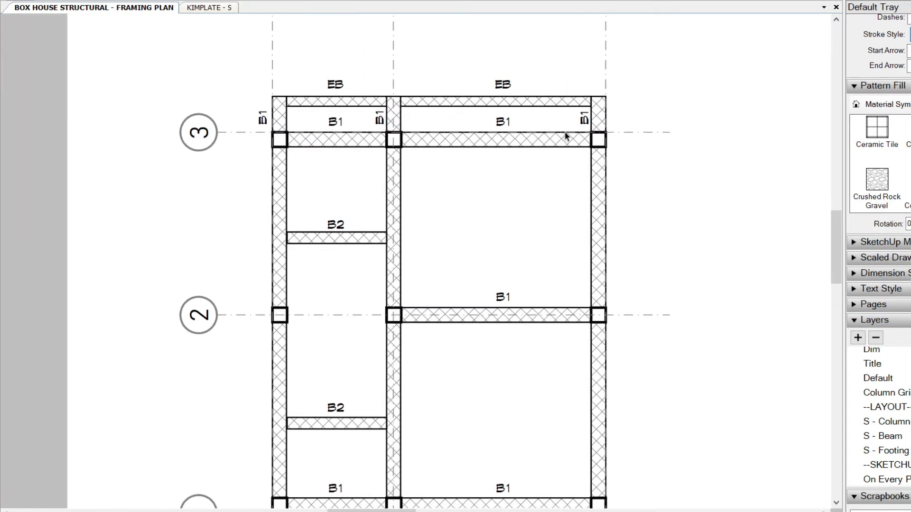
- Copy the three vertical B1 tags down to the vertical beams between grids 2 and 3
{"action": "scroll", "coordinate": [551, 160], "scroll_direction": "up", "scroll_amount": 2}
{"action": "scroll", "coordinate": [645, 109], "scroll_direction": "up", "scroll_amount": 1}
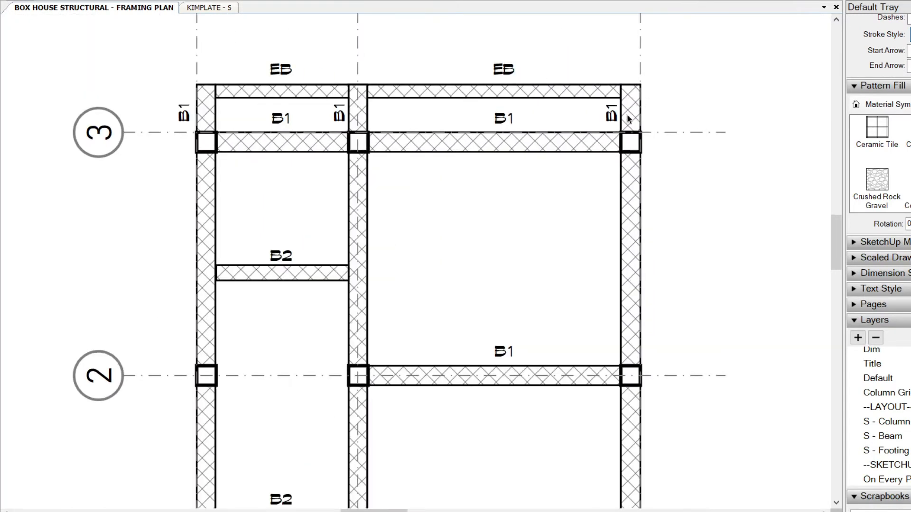
{"action": "middle_click_drag", "start_coordinate": [636, 105], "coordinate": [662, 107]}
{"action": "left_click", "coordinate": [638, 100]}
{"action": "left_click", "coordinate": [367, 99], "text": "shift"}
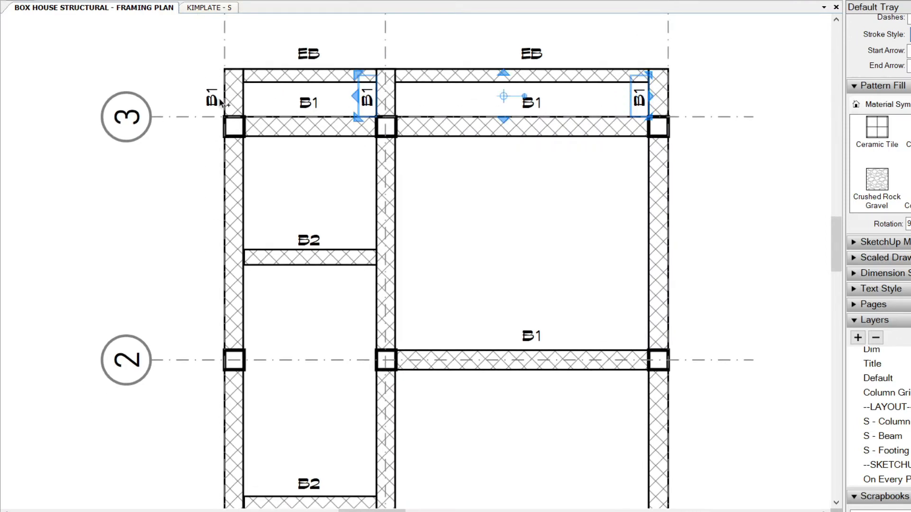
{"action": "left_click", "coordinate": [211, 99], "text": "shift"}
{"action": "left_click_drag", "start_coordinate": [375, 96], "coordinate": [373, 254]}
{"action": "scroll", "coordinate": [375, 252], "scroll_direction": "down", "scroll_amount": 1}
{"action": "scroll", "coordinate": [374, 249], "scroll_direction": "down", "scroll_amount": 2}
{"action": "middle_click_drag", "start_coordinate": [374, 250], "coordinate": [398, 198]}
{"action": "scroll", "coordinate": [395, 213], "scroll_direction": "up", "scroll_amount": 2}
{"action": "left_click", "coordinate": [376, 235]}
- Copy the three vertical B1 tags from between grids 2 and 3 down to the vertical beams between grids 1 and 2
{"action": "middle_click_drag", "start_coordinate": [284, 210], "coordinate": [301, 169]}
{"action": "left_click", "coordinate": [269, 155]}
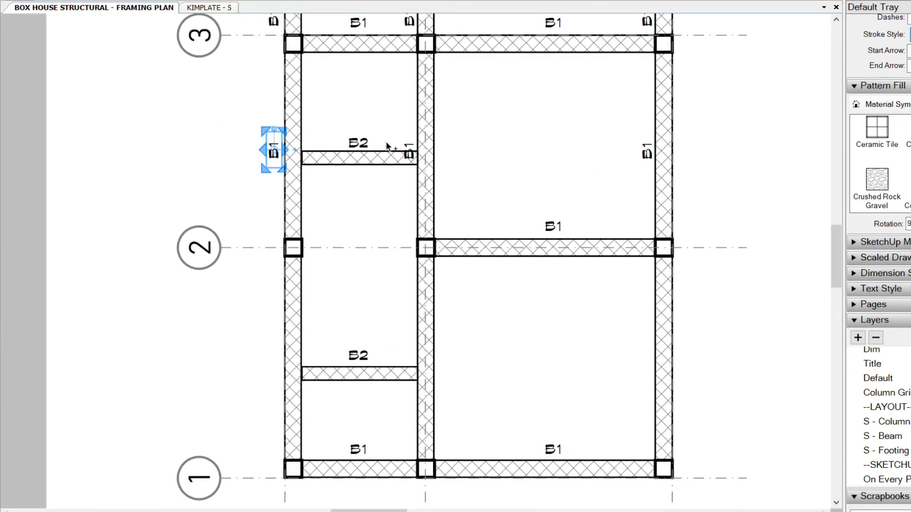
{"action": "left_click", "coordinate": [407, 149], "text": "shift"}
{"action": "left_click", "coordinate": [648, 148], "text": "shift"}
{"action": "double_click", "coordinate": [648, 148]}
{"action": "left_click", "coordinate": [397, 200]}
{"action": "left_click", "coordinate": [275, 148]}
{"action": "left_click", "coordinate": [408, 151], "text": "shift"}
{"action": "left_click", "coordinate": [648, 152], "text": "shift"}
{"action": "left_click_drag", "start_coordinate": [648, 152], "coordinate": [650, 356]}
- Move the three copied B1 tags between grids 1 and 2 slightly upward
{"action": "scroll", "coordinate": [436, 374], "scroll_direction": "up", "scroll_amount": 1}
{"action": "left_click_drag", "start_coordinate": [409, 353], "coordinate": [408, 337]}
{"action": "scroll", "coordinate": [408, 337], "scroll_direction": "down", "scroll_amount": 3}
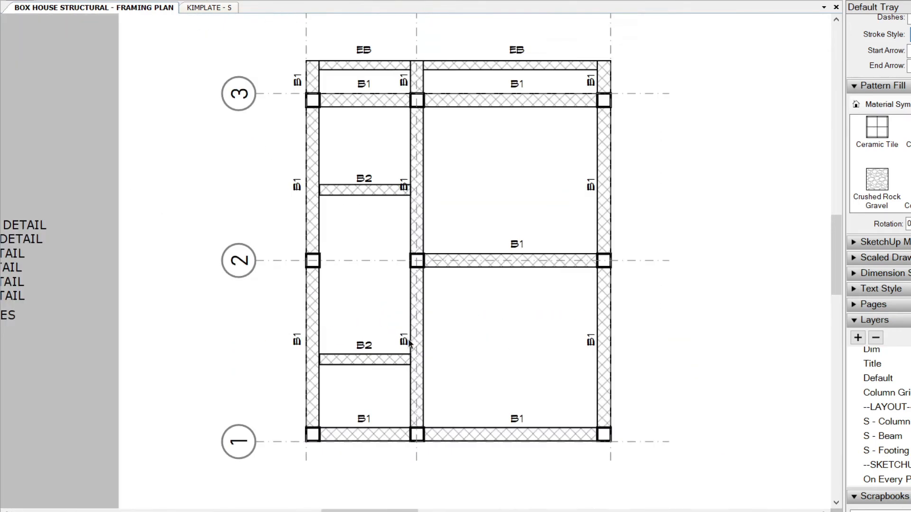
{"action": "scroll", "coordinate": [406, 416], "scroll_direction": "up", "scroll_amount": 2}
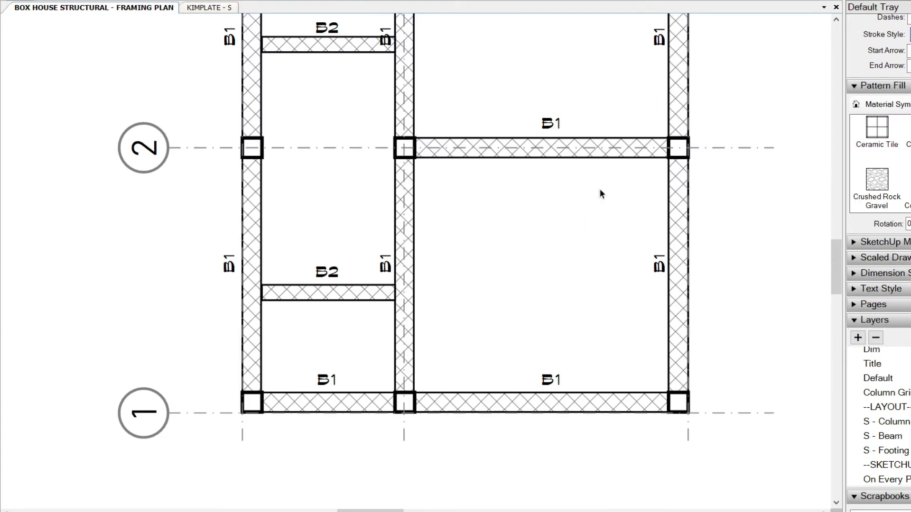
- Draw two crossing diagonals over the opening between the two B2 beams around grid 2
{"action": "scroll", "coordinate": [490, 277], "scroll_direction": "down", "scroll_amount": 4}
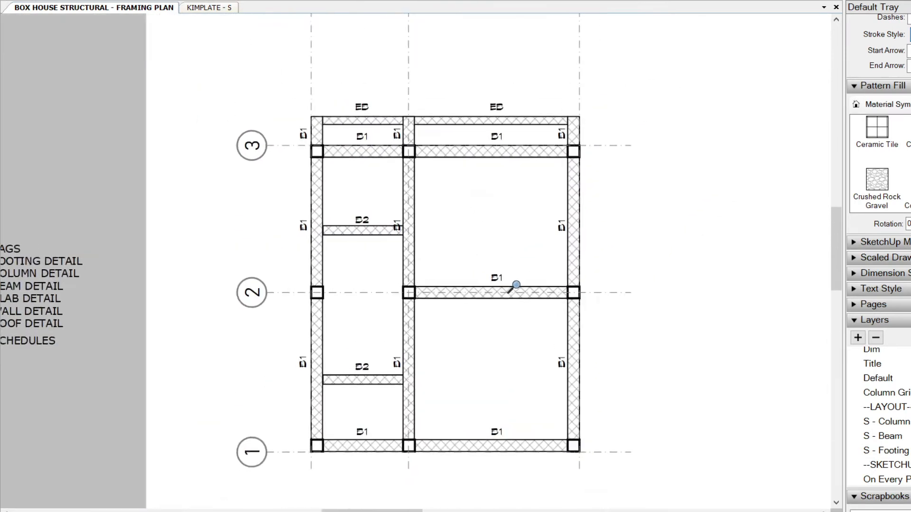
{"action": "scroll", "coordinate": [516, 285], "scroll_direction": "up", "scroll_amount": 1}
{"action": "middle_click_drag", "start_coordinate": [554, 308], "coordinate": [586, 316]}
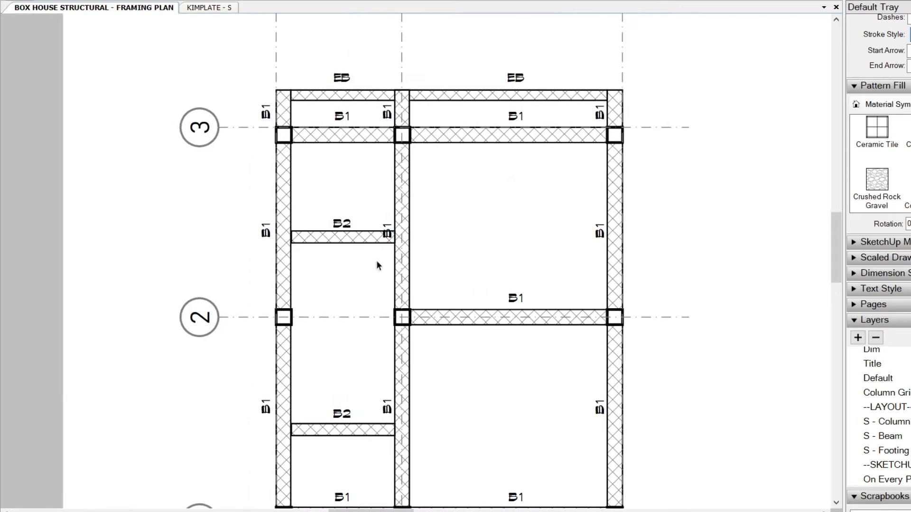
{"action": "scroll", "coordinate": [341, 300], "scroll_direction": "up", "scroll_amount": 2}
{"action": "left_click", "coordinate": [284, 178]}
{"action": "left_click", "coordinate": [285, 397]}
{"action": "left_click", "coordinate": [409, 178]}
{"action": "key", "text": "space"}
{"action": "scroll", "coordinate": [365, 278], "scroll_direction": "up", "scroll_amount": 3}
{"action": "left_click_drag", "start_coordinate": [402, 207], "coordinate": [263, 241]}
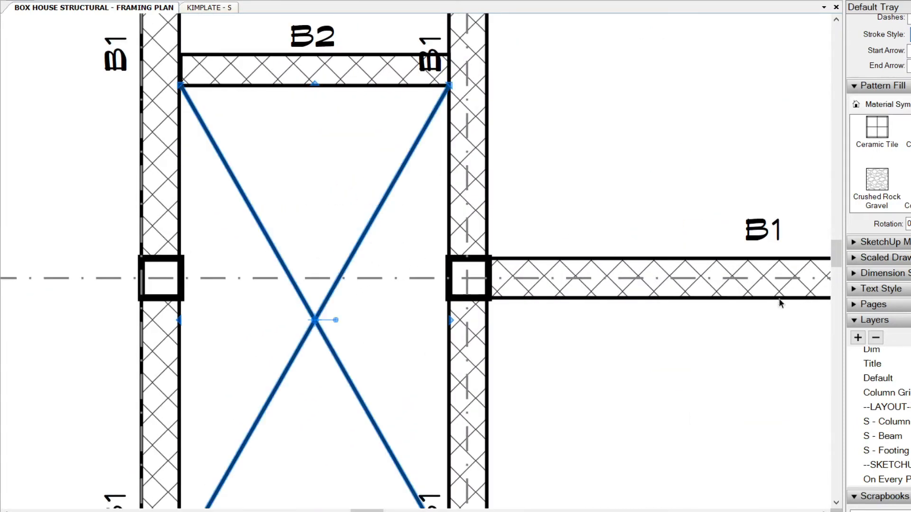
- Change the crossing diagonals of the opening to a thin stroke
{"action": "scroll", "coordinate": [903, 265], "scroll_direction": "up", "scroll_amount": 3}
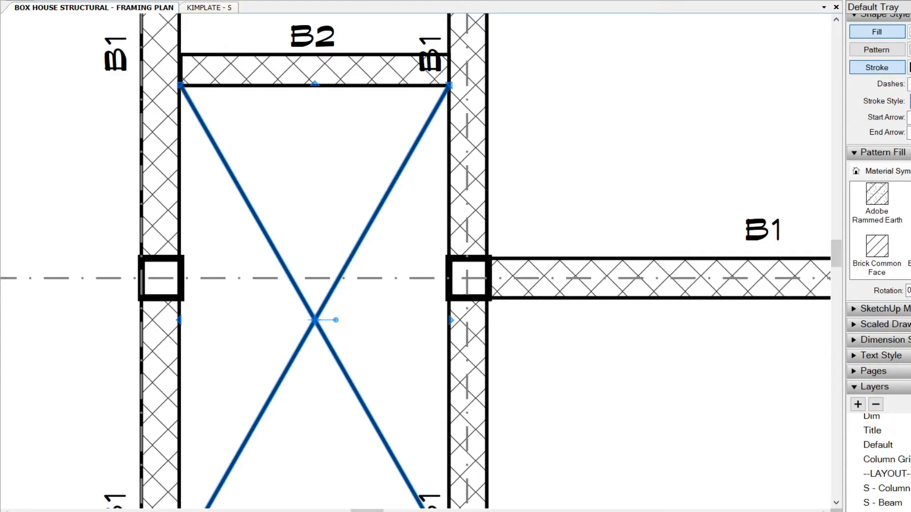
{"action": "scroll", "coordinate": [451, 228], "scroll_direction": "down", "scroll_amount": 3}
{"action": "left_click", "coordinate": [449, 228]}
{"action": "scroll", "coordinate": [450, 228], "scroll_direction": "down", "scroll_amount": 2}
{"action": "middle_click_drag", "start_coordinate": [451, 228], "coordinate": [367, 207]}
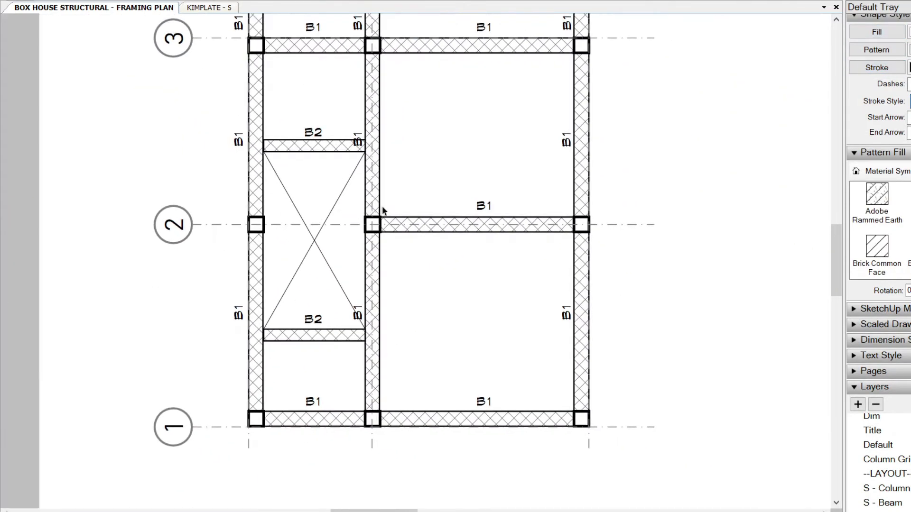
{"action": "scroll", "coordinate": [292, 248], "scroll_direction": "up", "scroll_amount": 2}
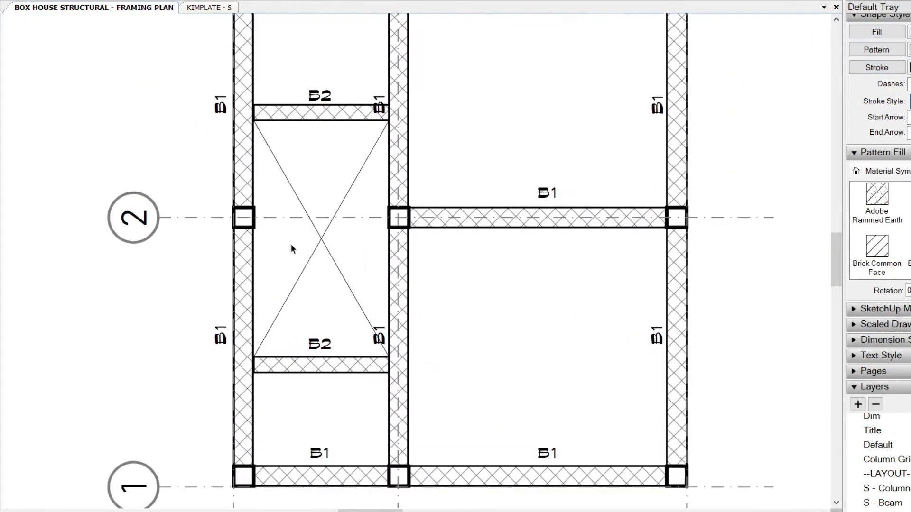
- Display the floor plan beneath the roofdeck framing plan around the opening at grid 2
{"action": "left_click", "coordinate": [868, 152]}
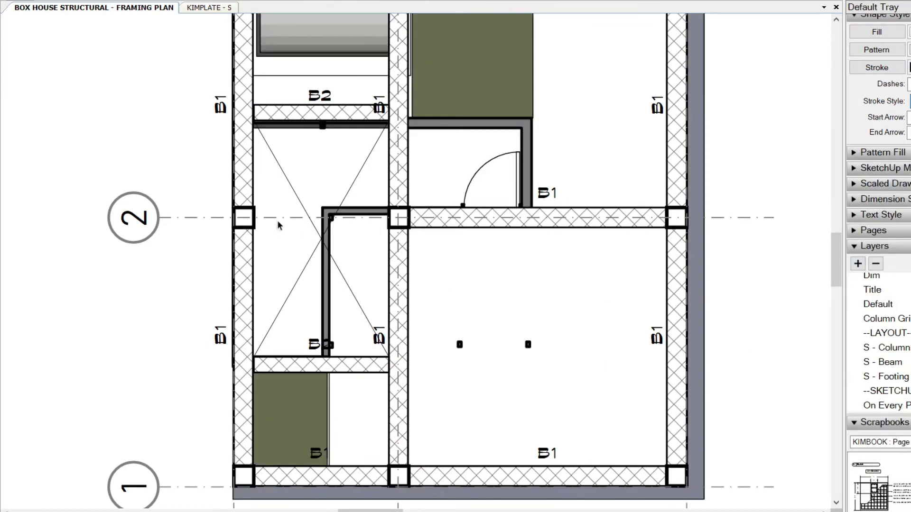
{"action": "scroll", "coordinate": [278, 220], "scroll_direction": "up", "scroll_amount": 2}
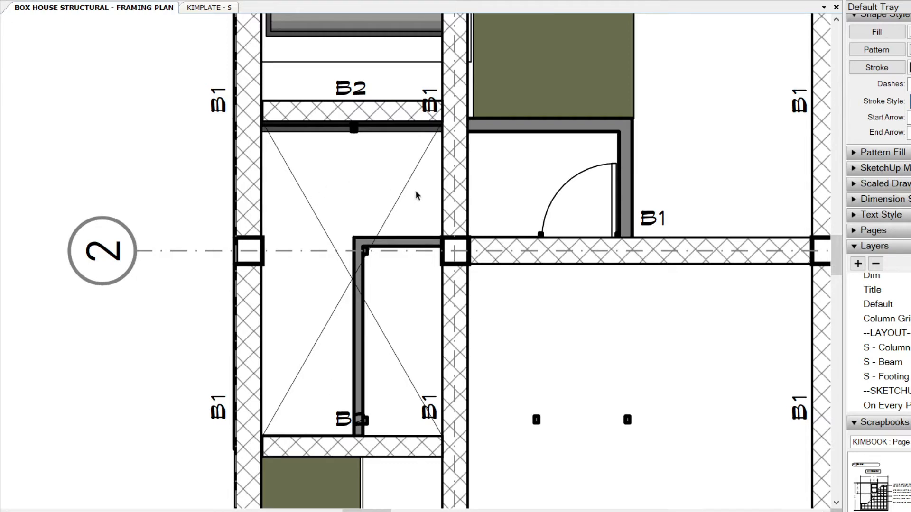
- Erase both diagonals across the opening between the two B2 beams
{"action": "key", "text": "e"}
{"action": "left_click", "coordinate": [304, 200]}
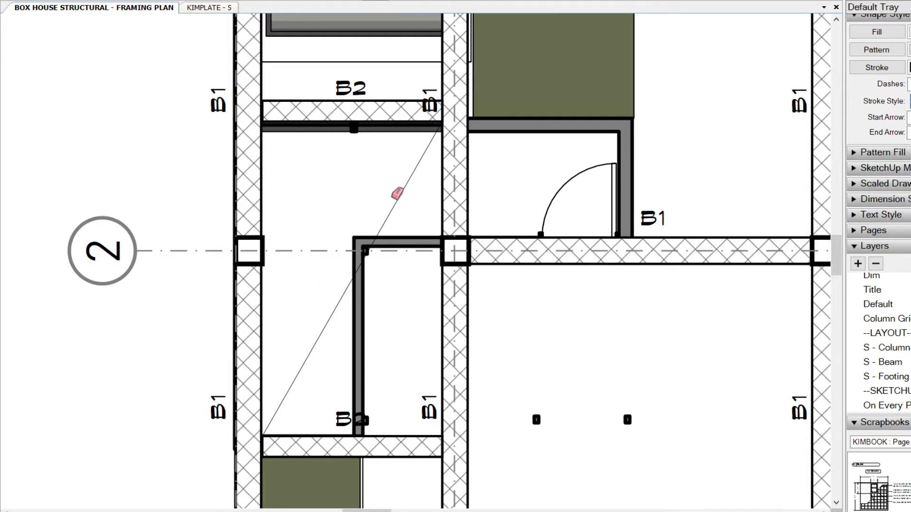
{"action": "left_click", "coordinate": [401, 195]}
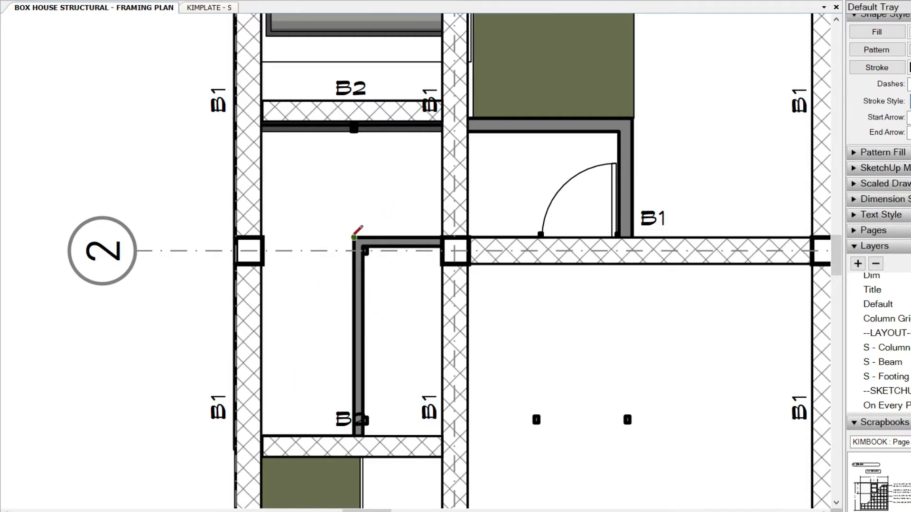
- Draw an unfilled L-shaped edge line along the wall from the middle column on grid 2 to the lower B2 beam, and hide the floor plan
{"action": "mouse_move", "coordinate": [451, 231]}
{"action": "left_mouse_down"}
{"action": "mouse_move", "coordinate": [392, 252]}
{"action": "mouse_move", "coordinate": [362, 240]}
{"action": "mouse_move", "coordinate": [354, 435]}
{"action": "left_mouse_up"}
{"action": "left_click", "coordinate": [353, 435]}
{"action": "key", "text": "space"}
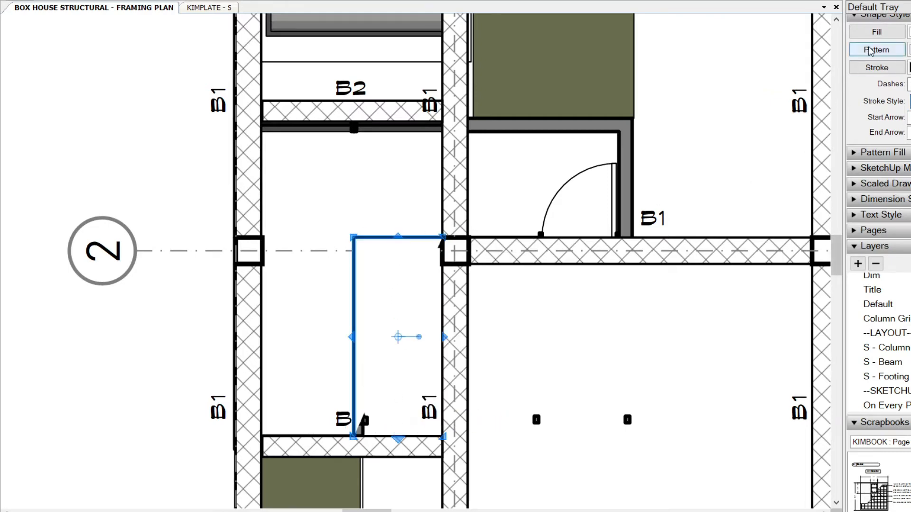
{"action": "left_click", "coordinate": [881, 39]}
{"action": "scroll", "coordinate": [337, 258], "scroll_direction": "up", "scroll_amount": 2}
{"action": "left_click", "coordinate": [337, 260]}
{"action": "scroll", "coordinate": [397, 277], "scroll_direction": "down", "scroll_amount": 3}
{"action": "middle_click_drag", "start_coordinate": [399, 241], "coordinate": [399, 230]}
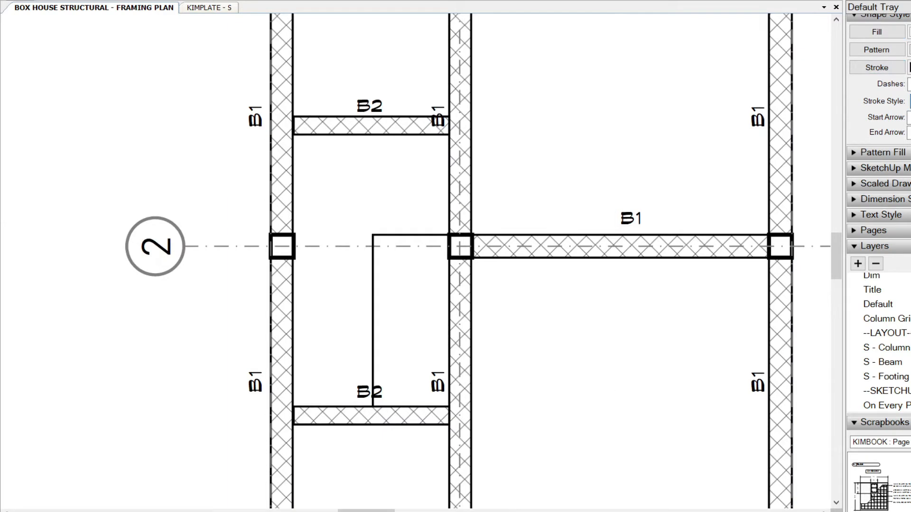
{"action": "scroll", "coordinate": [376, 266], "scroll_direction": "up", "scroll_amount": 2}
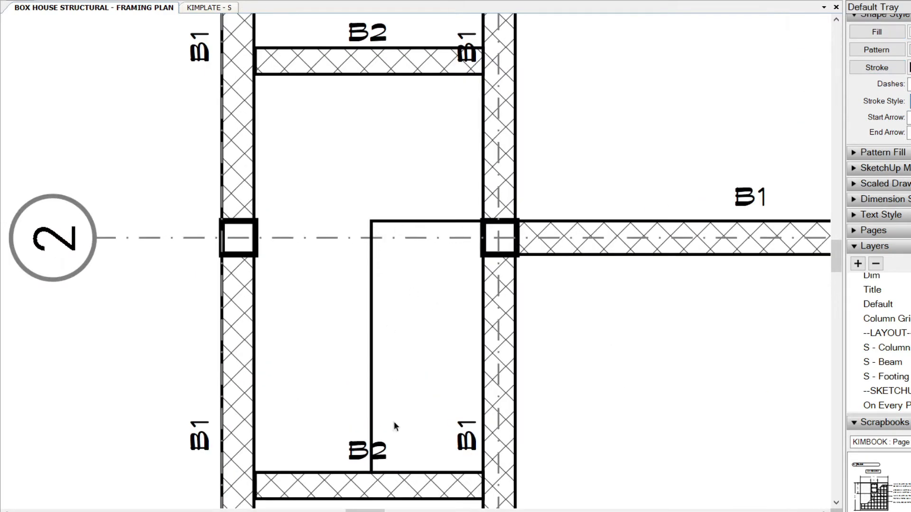
- Copy the steel deck slab note from the Second Floor Framing Plan and paste it onto the Roofdeck Framing Plan page
{"action": "scroll", "coordinate": [379, 256], "scroll_direction": "down", "scroll_amount": 5}
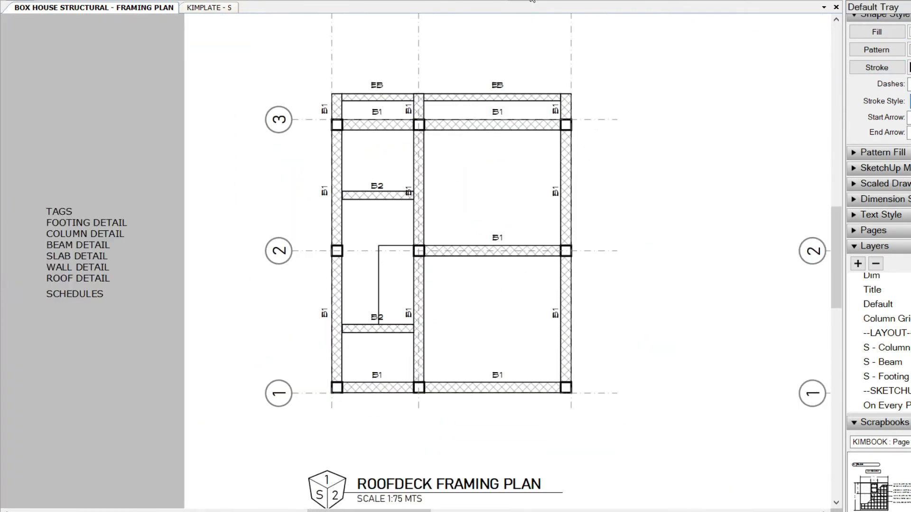
{"action": "key", "text": "Page_Up"}
{"action": "left_click", "coordinate": [463, 306]}
{"action": "middle_click_drag", "start_coordinate": [645, 301], "coordinate": [201, 270]}
{"action": "left_click", "coordinate": [581, 251]}
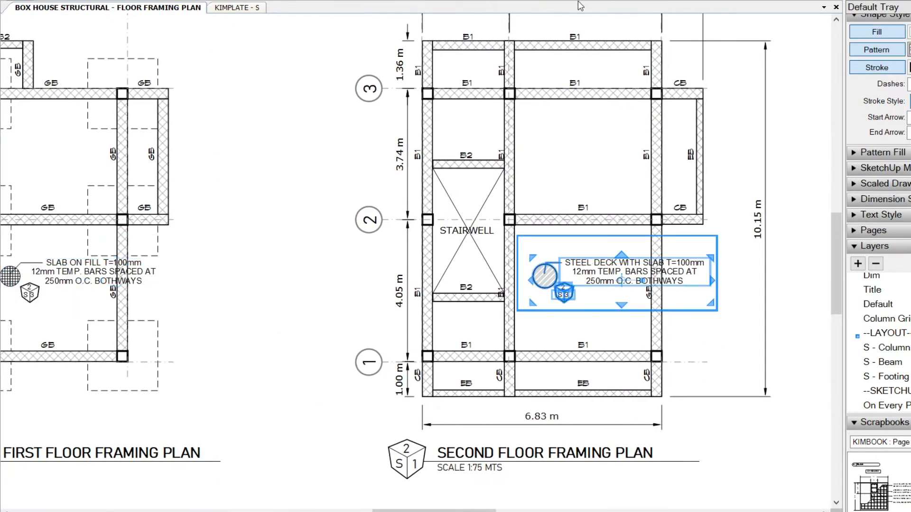
{"action": "key", "text": "ctrl+c"}
{"action": "key", "text": "Page_Down"}
{"action": "middle_click_drag", "start_coordinate": [303, 246], "coordinate": [513, 260]}
{"action": "key", "text": "ctrl+v"}
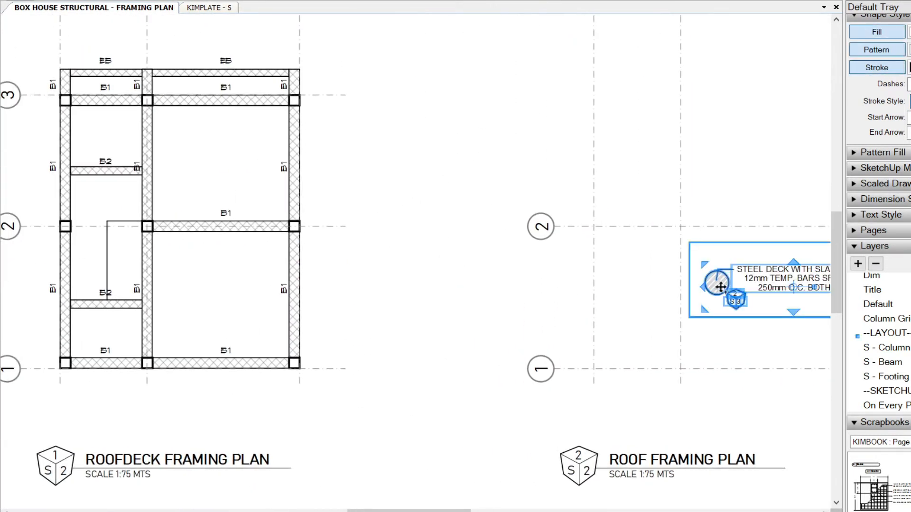
- Move the pasted slab note so its hatched circle sits inside the L-shaped slab area below grid 2
{"action": "left_click_drag", "start_coordinate": [720, 286], "coordinate": [217, 254]}
{"action": "scroll", "coordinate": [217, 254], "scroll_direction": "up", "scroll_amount": 3}
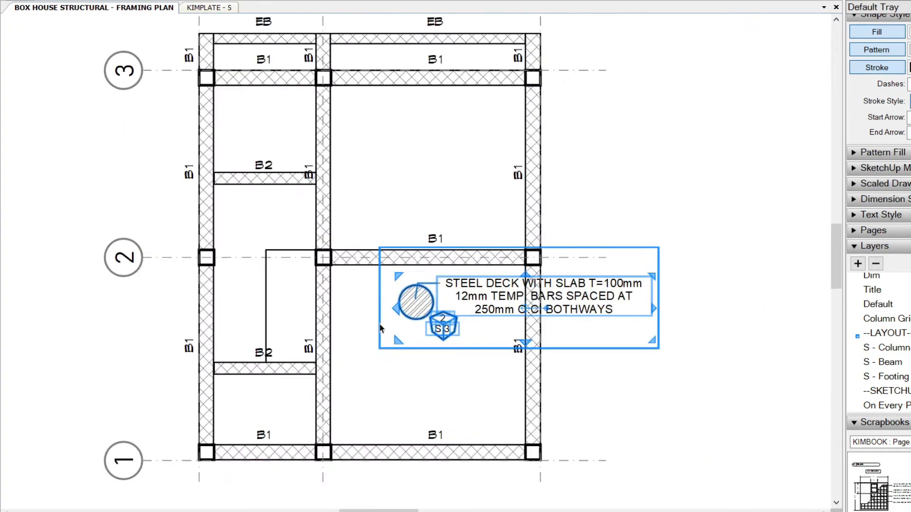
{"action": "scroll", "coordinate": [380, 323], "scroll_direction": "up", "scroll_amount": 2}
{"action": "left_click_drag", "start_coordinate": [434, 276], "coordinate": [235, 275]}
{"action": "scroll", "coordinate": [234, 274], "scroll_direction": "down", "scroll_amount": 1}
{"action": "scroll", "coordinate": [235, 271], "scroll_direction": "up", "scroll_amount": 2}
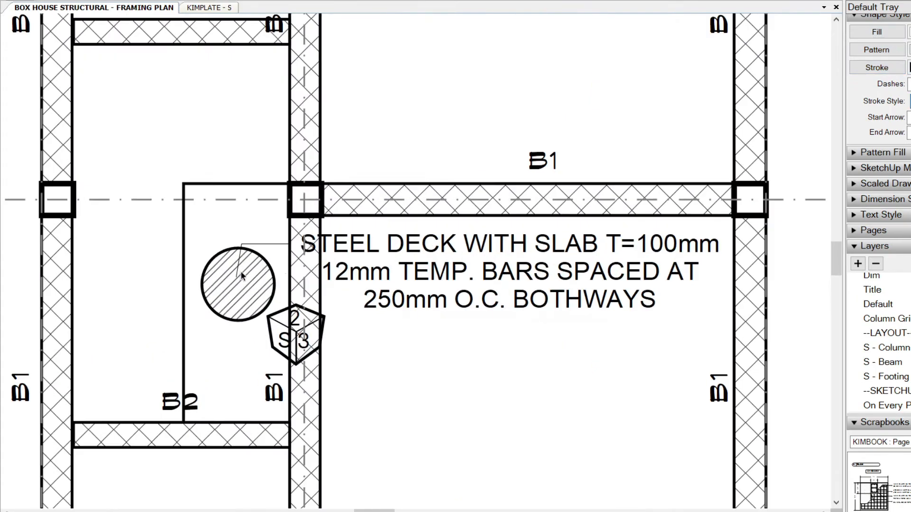
- Draw thin crossing lines over the L-shaped opening, bending one at the slab corner and ending the other at the lower B2 beam
{"action": "scroll", "coordinate": [246, 279], "scroll_direction": "down", "scroll_amount": 4}
{"action": "scroll", "coordinate": [314, 337], "scroll_direction": "up", "scroll_amount": 4}
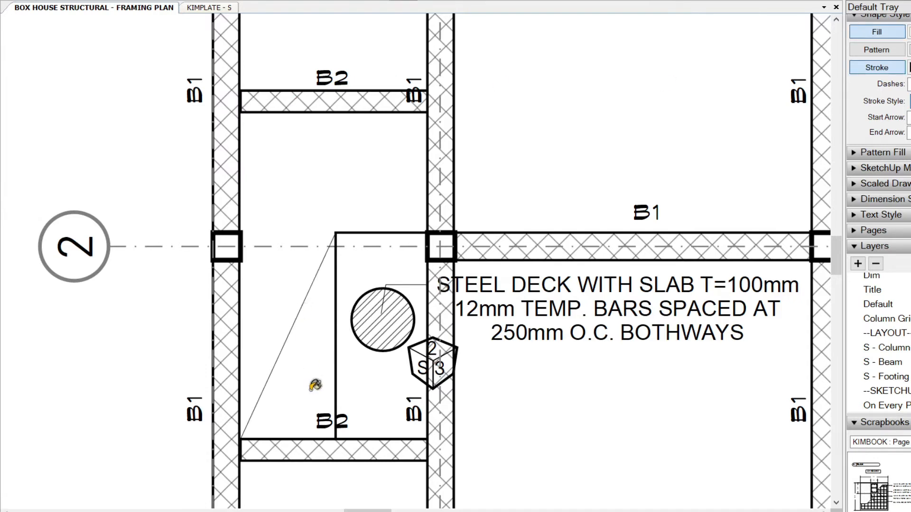
{"action": "key", "text": "l"}
{"action": "left_click", "coordinate": [334, 439]}
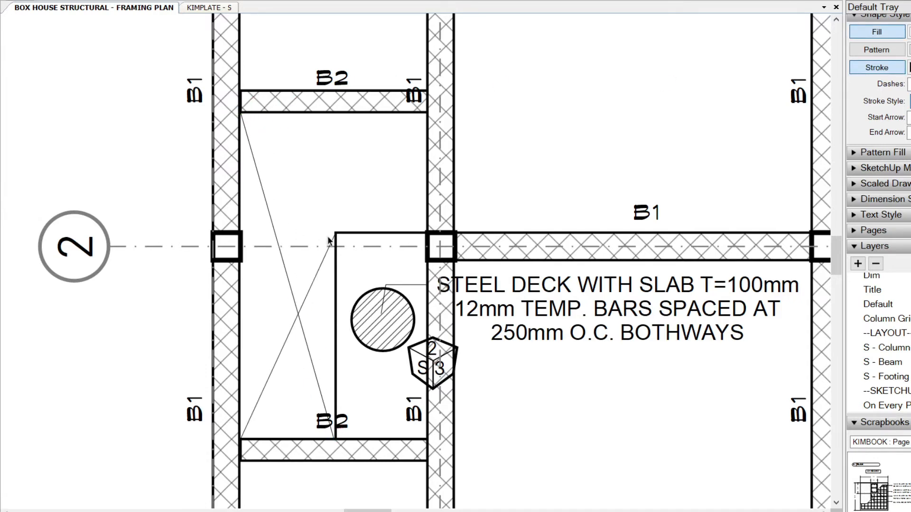
{"action": "scroll", "coordinate": [329, 241], "scroll_direction": "up", "scroll_amount": 1}
{"action": "left_click", "coordinate": [345, 251]}
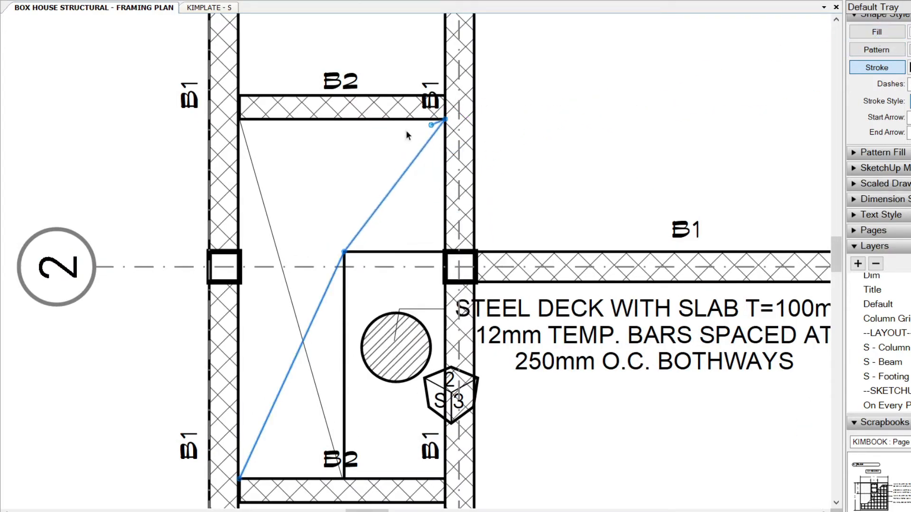
{"action": "left_click", "coordinate": [427, 121]}
{"action": "key", "text": "space"}
{"action": "scroll", "coordinate": [369, 163], "scroll_direction": "down", "scroll_amount": 3}
{"action": "left_click", "coordinate": [476, 107]}
- Add a text label starting with "OPEN BE" in the upper part of the crossed opening
{"action": "scroll", "coordinate": [280, 229], "scroll_direction": "up", "scroll_amount": 3}
{"action": "key", "text": "t"}
{"action": "left_click", "coordinate": [321, 151]}
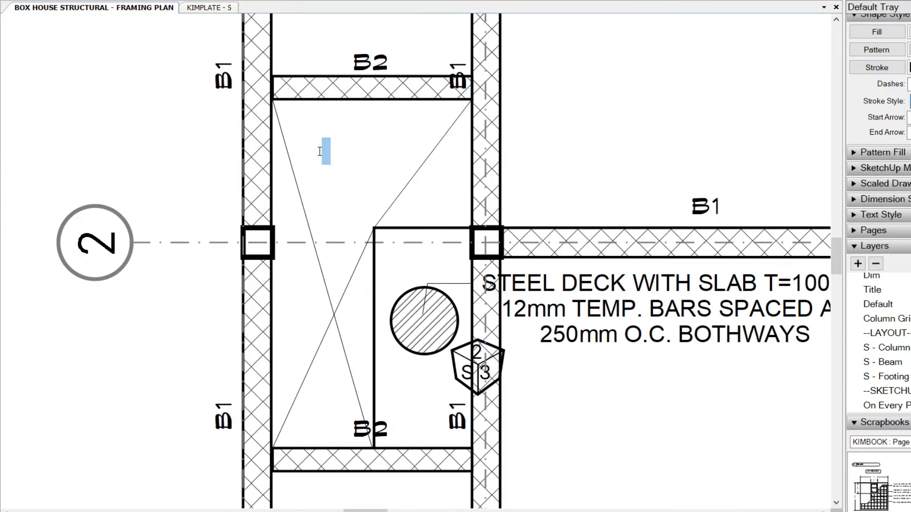
{"action": "type", "text": "OPEN BE"}
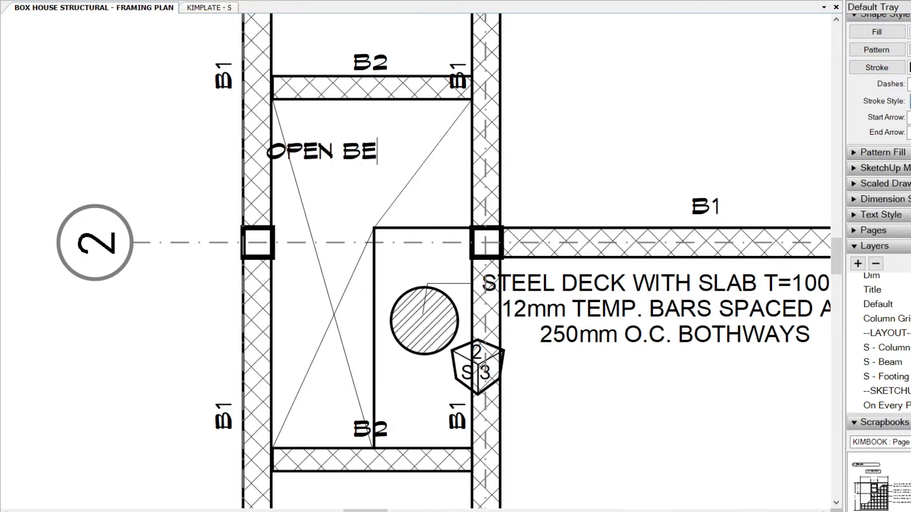
- Change the stair opening's label to STAIRWELL and centre it inside the opening beneath the B2 beam tag
{"action": "key", "text": "ctrl+a"}
{"action": "type", "text": "STAIRWELL"}
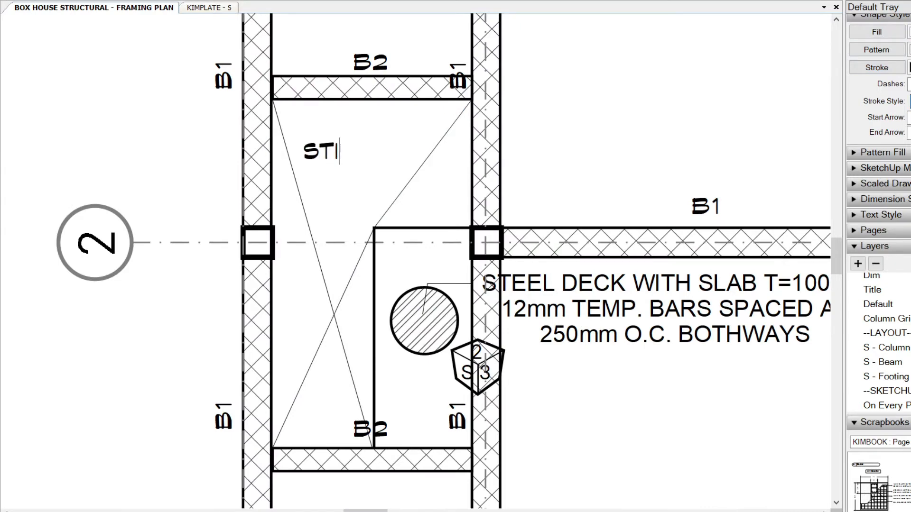
{"action": "key", "text": "Escape"}
{"action": "scroll", "coordinate": [312, 145], "scroll_direction": "up", "scroll_amount": 2}
{"action": "left_click_drag", "start_coordinate": [372, 163], "coordinate": [427, 202]}
{"action": "scroll", "coordinate": [427, 194], "scroll_direction": "down", "scroll_amount": 2}
{"action": "scroll", "coordinate": [452, 240], "scroll_direction": "up", "scroll_amount": 2}
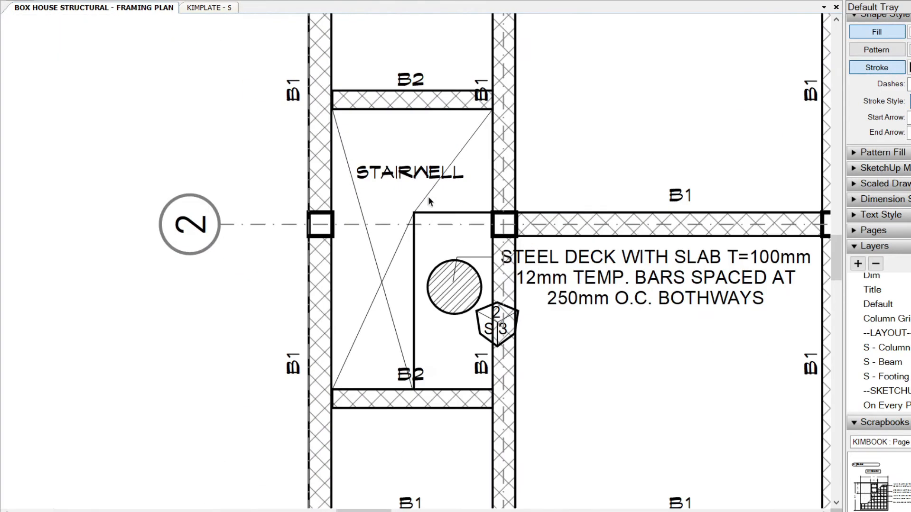
{"action": "left_click", "coordinate": [405, 175]}
{"action": "scroll", "coordinate": [348, 209], "scroll_direction": "down", "scroll_amount": 1}
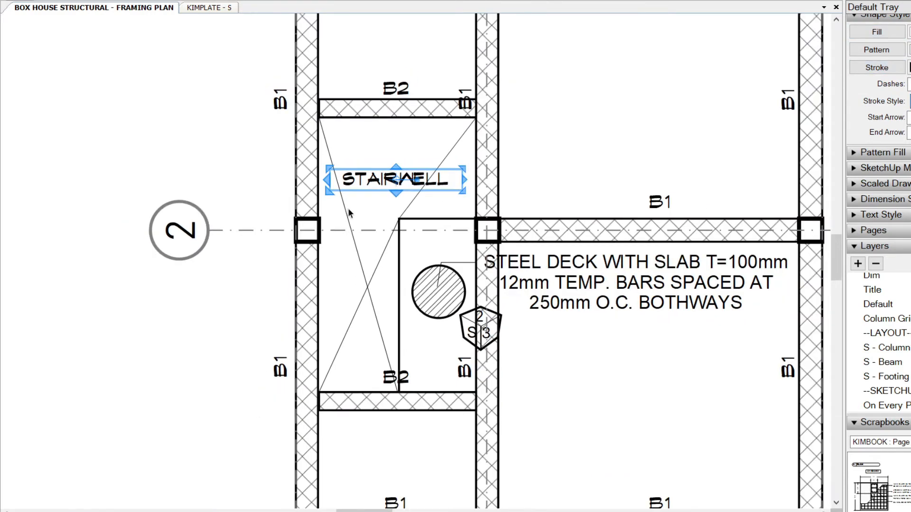
{"action": "key", "text": "Page_Up"}
{"action": "scroll", "coordinate": [496, 107], "scroll_direction": "down", "scroll_amount": 1}
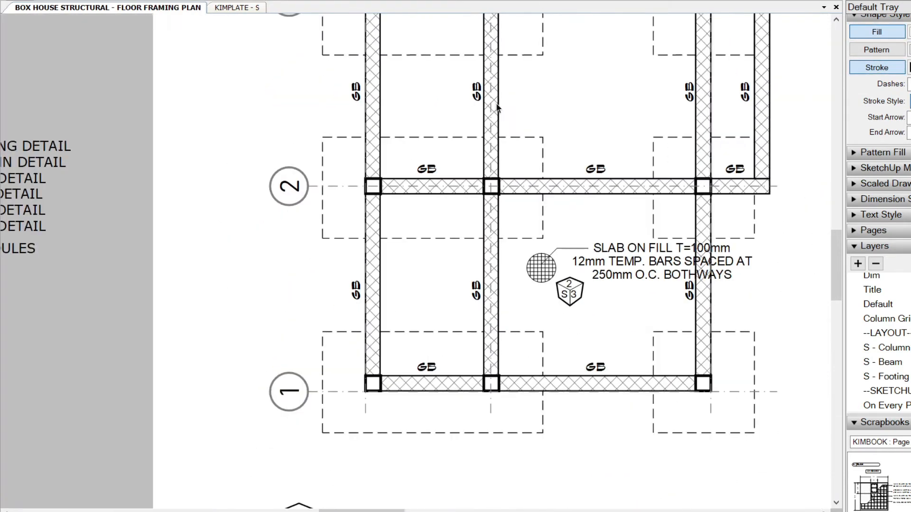
{"action": "key", "text": "Page_Down"}
{"action": "scroll", "coordinate": [358, 159], "scroll_direction": "down", "scroll_amount": 1}
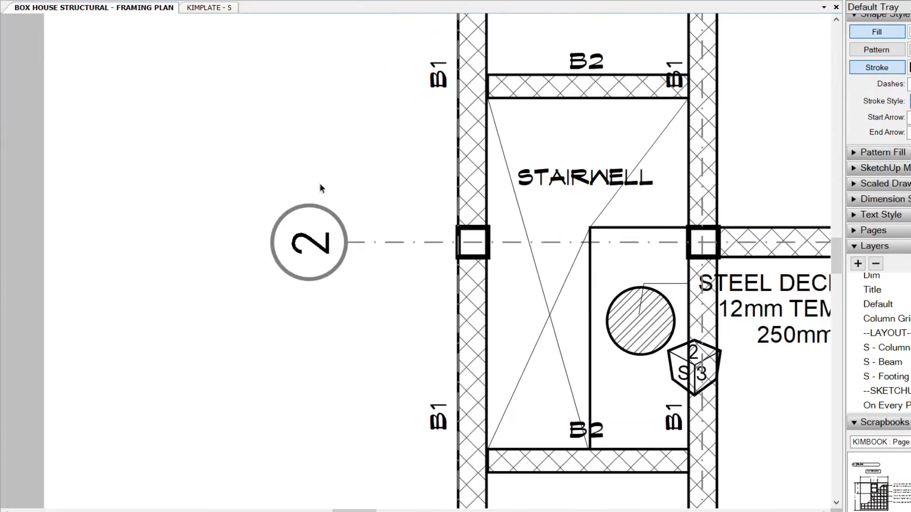
- Sketch a simple tree from a circle and a pointed trunk beside grid bubble 2
{"action": "left_click_drag", "start_coordinate": [84, 251], "coordinate": [122, 334]}
{"action": "left_click", "coordinate": [101, 341]}
{"action": "left_click", "coordinate": [101, 403]}
{"action": "left_click", "coordinate": [78, 341]}
{"action": "key", "text": "space"}
{"action": "scroll", "coordinate": [144, 361], "scroll_direction": "down", "scroll_amount": 1}
{"action": "middle_click_drag", "start_coordinate": [144, 361], "coordinate": [195, 343]}
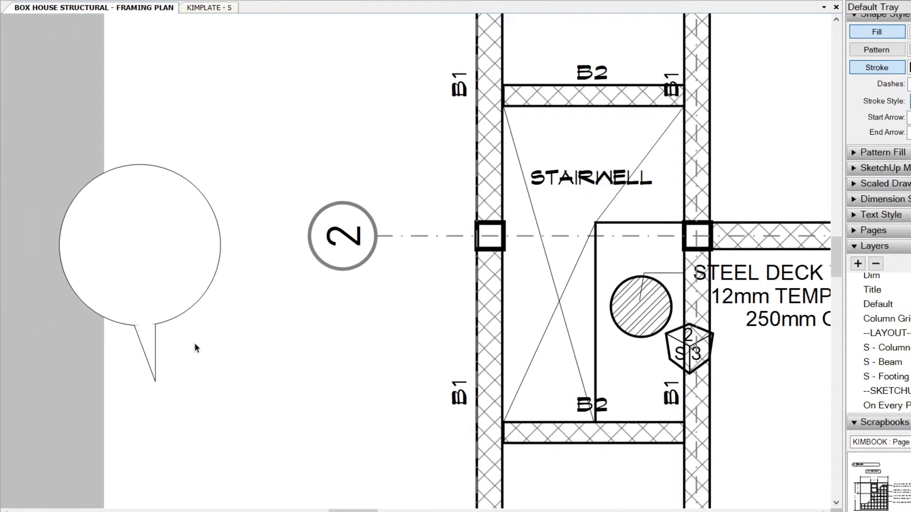
- Add a leader label reading SHRUB TREE that points at the lower part of the tree's crown
{"action": "scroll", "coordinate": [156, 375], "scroll_direction": "up", "scroll_amount": 1}
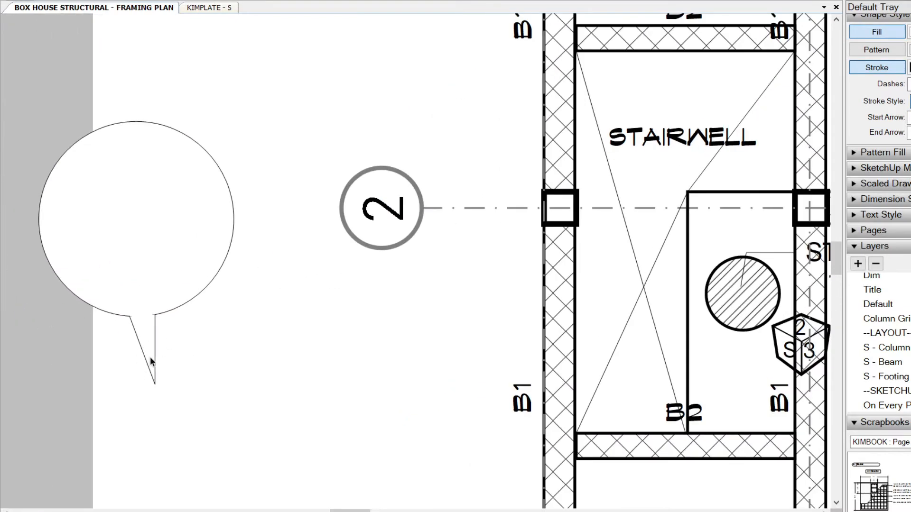
{"action": "left_click", "coordinate": [182, 288]}
{"action": "left_click", "coordinate": [254, 363]}
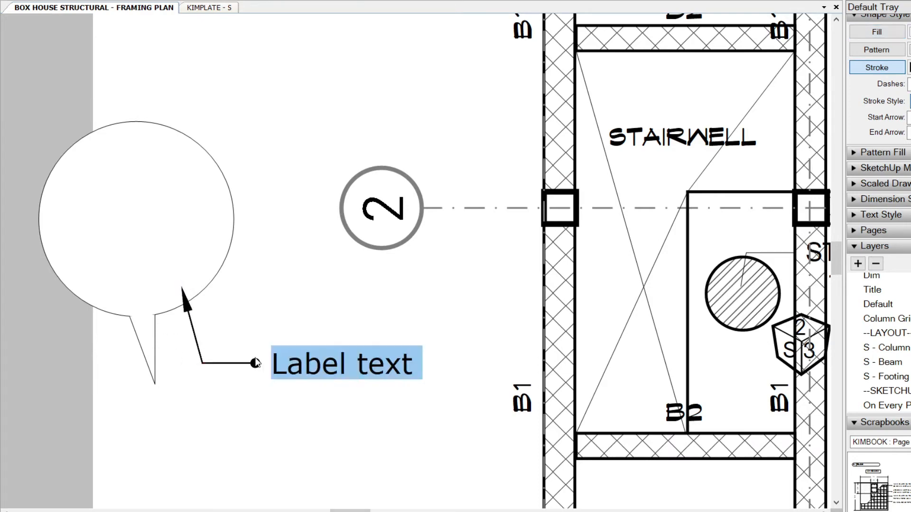
{"action": "type", "text": "SHRUB TREE"}
{"action": "key", "text": "Escape"}
{"action": "scroll", "coordinate": [247, 155], "scroll_direction": "down", "scroll_amount": 2}
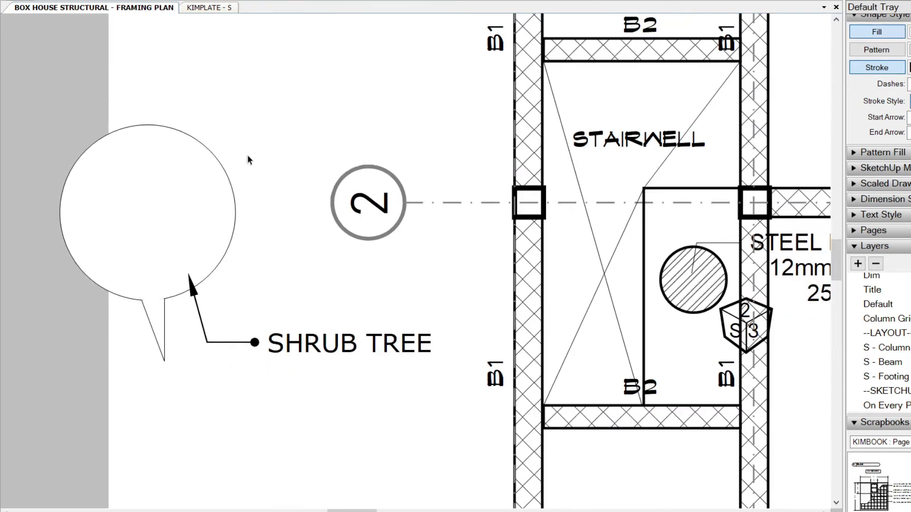
{"action": "middle_click_drag", "start_coordinate": [247, 155], "coordinate": [221, 209]}
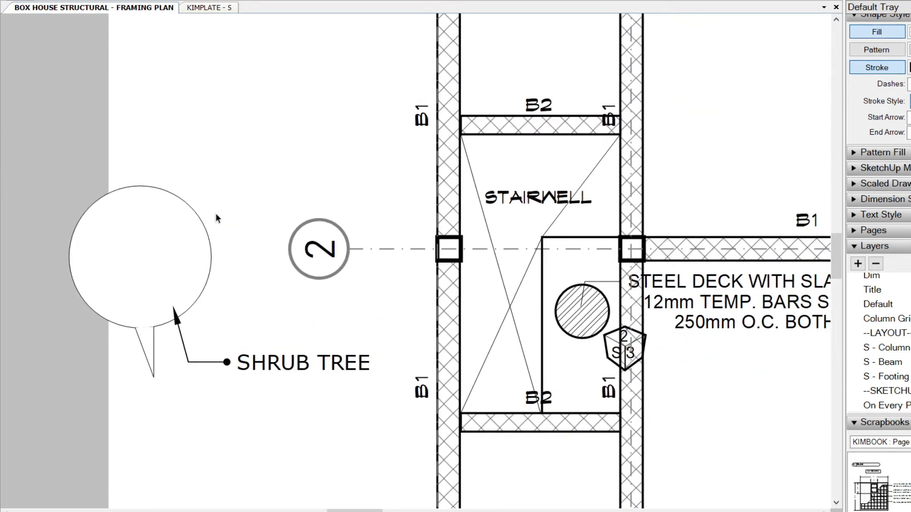
- Add a second leader label reading GREEN TREE that points at the upper part of the tree's crown
{"action": "scroll", "coordinate": [215, 212], "scroll_direction": "up", "scroll_amount": 1}
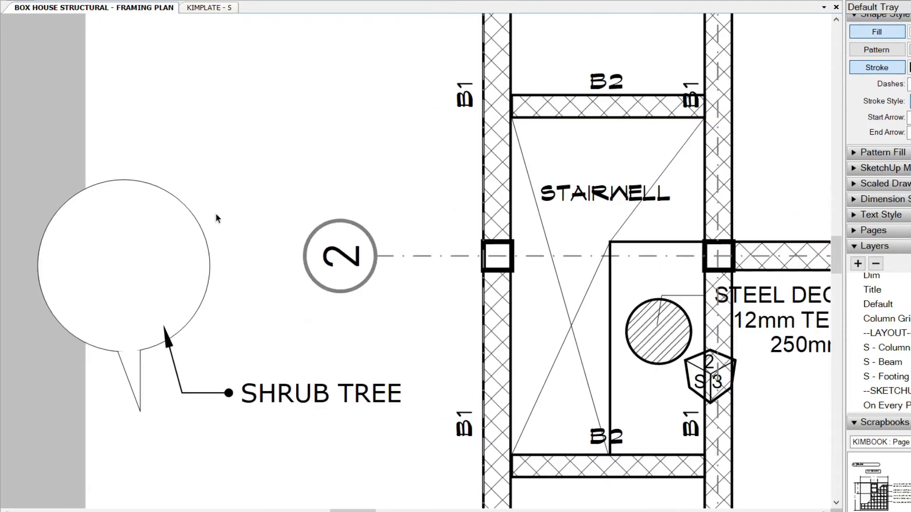
{"action": "left_click", "coordinate": [147, 216]}
{"action": "left_click", "coordinate": [177, 162]}
{"action": "type", "text": "GREEN TREE"}
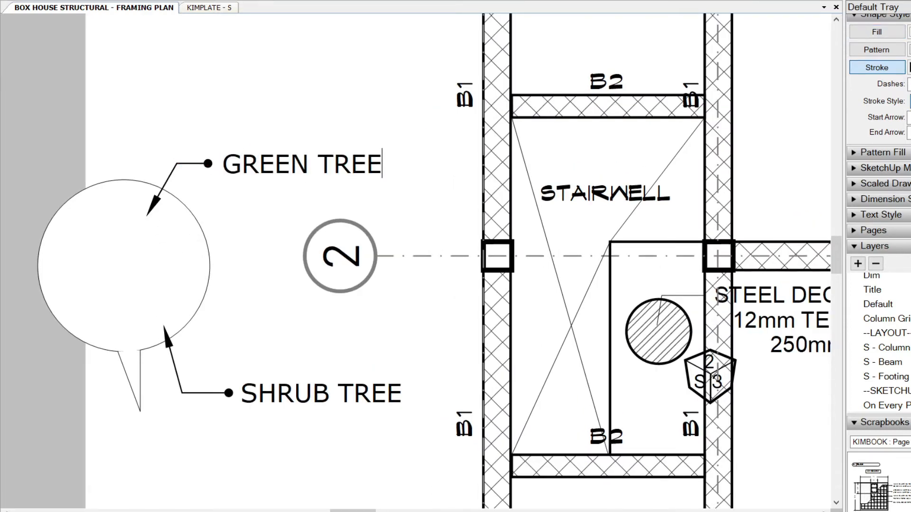
- Delete the sketched tree together with its two leader labels
{"action": "left_click_drag", "start_coordinate": [200, 102], "coordinate": [109, 441]}
{"action": "scroll", "coordinate": [181, 302], "scroll_direction": "down", "scroll_amount": 2}
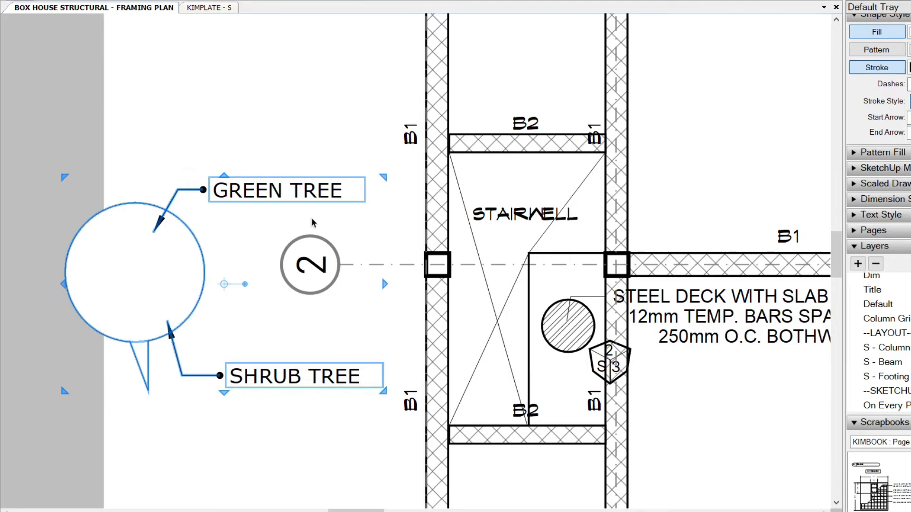
{"action": "key", "text": "Delete"}
{"action": "scroll", "coordinate": [311, 217], "scroll_direction": "down", "scroll_amount": 4}
{"action": "scroll", "coordinate": [474, 232], "scroll_direction": "up", "scroll_amount": 6}
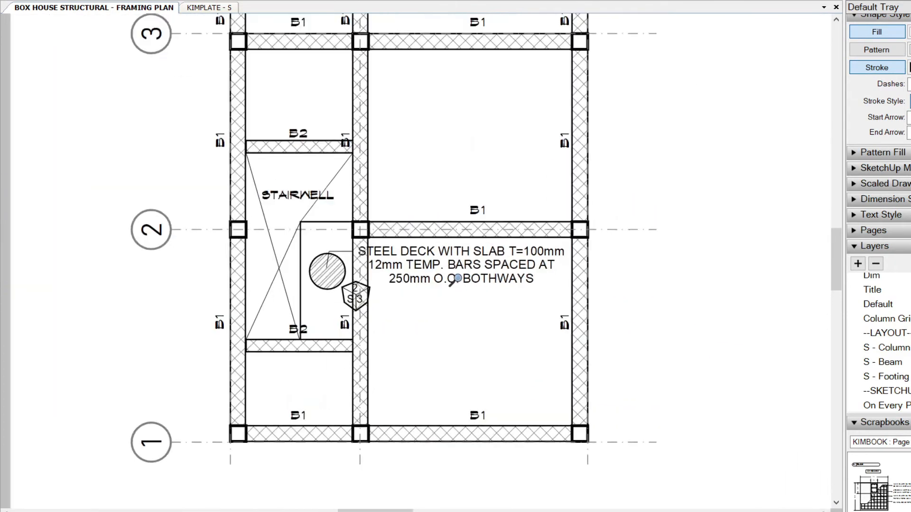
{"action": "scroll", "coordinate": [472, 234], "scroll_direction": "down", "scroll_amount": 1}
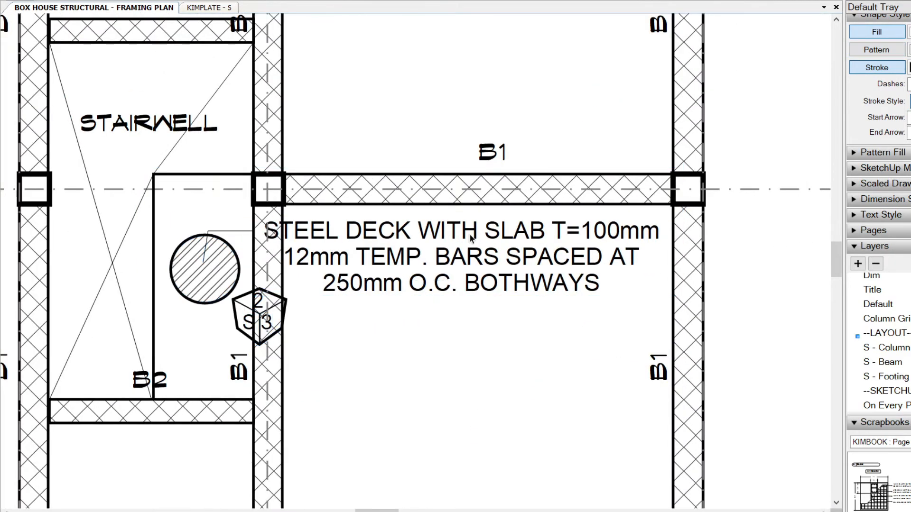
{"action": "left_click_drag", "start_coordinate": [338, 133], "coordinate": [334, 282]}
{"action": "left_click_drag", "start_coordinate": [632, 261], "coordinate": [648, 279]}
{"action": "mouse_move", "coordinate": [601, 298]}
{"action": "middle_mouse_down"}
{"action": "mouse_move", "coordinate": [419, 356]}
{"action": "mouse_move", "coordinate": [412, 367]}
{"action": "middle_mouse_up"}
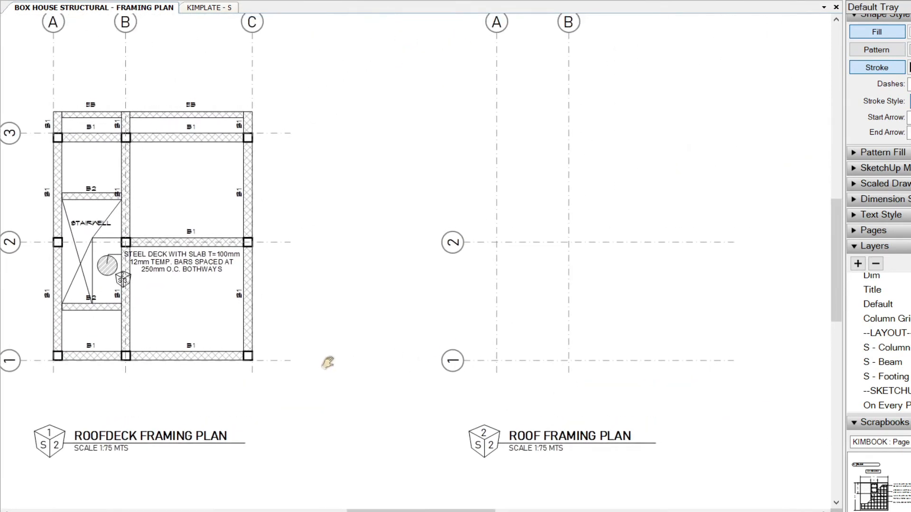
{"action": "middle_click_drag", "start_coordinate": [327, 363], "coordinate": [351, 377]}
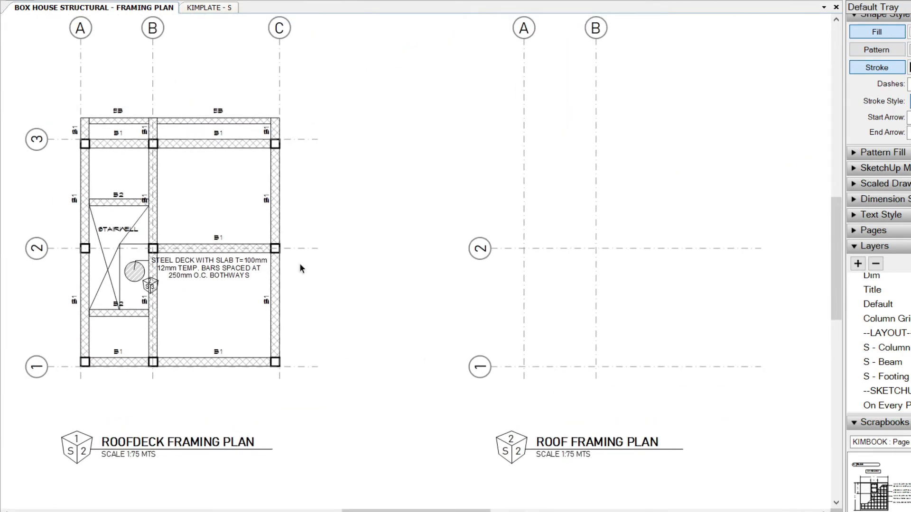
- Add a C1 column tag above the column at grid A-3 and copy it to the column at B-3
{"action": "scroll", "coordinate": [96, 149], "scroll_direction": "up", "scroll_amount": 5}
{"action": "scroll", "coordinate": [87, 152], "scroll_direction": "up", "scroll_amount": 3}
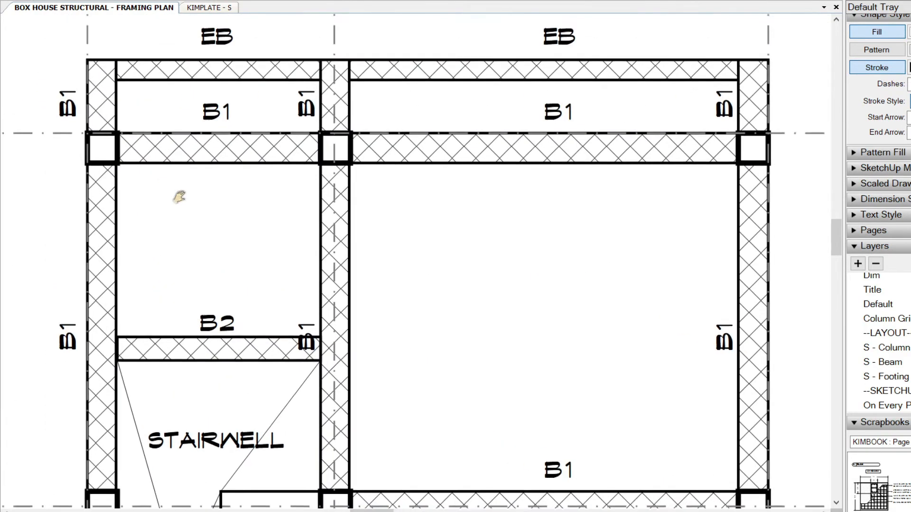
{"action": "scroll", "coordinate": [243, 221], "scroll_direction": "up", "scroll_amount": 1}
{"action": "key", "text": "t"}
{"action": "left_click", "coordinate": [243, 222]}
{"action": "type", "text": "C1"}
{"action": "key", "text": "Escape"}
{"action": "left_click_drag", "start_coordinate": [238, 221], "coordinate": [511, 173]}
{"action": "scroll", "coordinate": [237, 164], "scroll_direction": "down", "scroll_amount": 1}
{"action": "scroll", "coordinate": [239, 163], "scroll_direction": "down", "scroll_amount": 2}
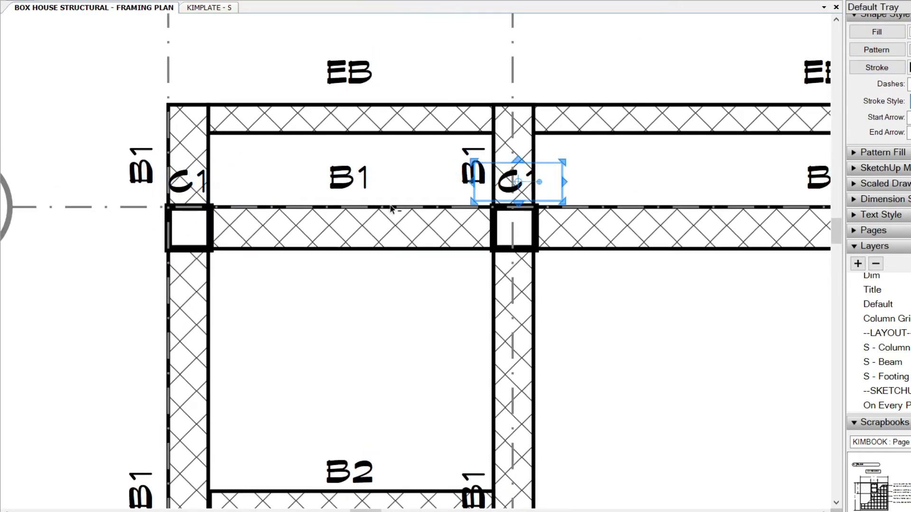
{"action": "left_click", "coordinate": [195, 186], "text": "shift"}
{"action": "scroll", "coordinate": [238, 193], "scroll_direction": "down", "scroll_amount": 3}
{"action": "middle_click_drag", "start_coordinate": [403, 220], "coordinate": [299, 175]}
{"action": "scroll", "coordinate": [173, 141], "scroll_direction": "up", "scroll_amount": 1}
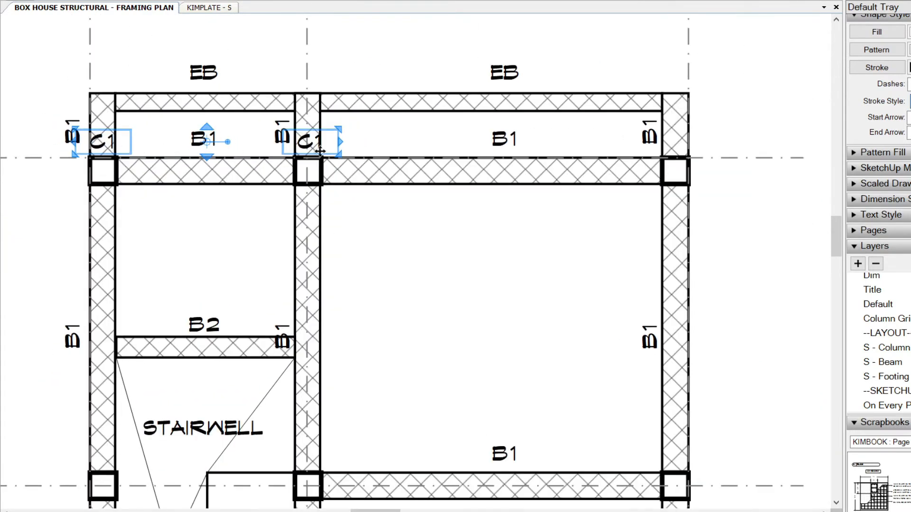
{"action": "left_click", "coordinate": [202, 82]}
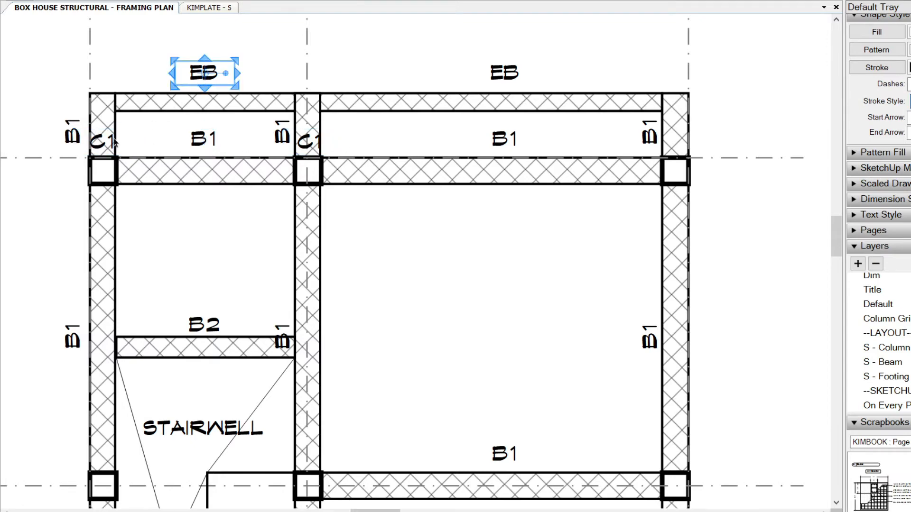
{"action": "left_click", "coordinate": [125, 132]}
{"action": "scroll", "coordinate": [126, 132], "scroll_direction": "down", "scroll_amount": 4}
{"action": "scroll", "coordinate": [109, 89], "scroll_direction": "up", "scroll_amount": 2}
- Group all the B1, B2 and EB beam tags of the roofdeck framing plan, leaving out the C1 column tags
{"action": "left_click_drag", "start_coordinate": [91, 63], "coordinate": [455, 494]}
{"action": "mouse_move", "coordinate": [314, 126]}
{"action": "middle_mouse_down"}
{"action": "mouse_move", "coordinate": [333, 129]}
{"action": "mouse_move", "coordinate": [320, 111]}
{"action": "middle_mouse_up"}
{"action": "left_click_drag", "start_coordinate": [296, 35], "coordinate": [293, 167], "text": "shift"}
{"action": "left_click_drag", "start_coordinate": [461, 104], "coordinate": [415, 138], "text": "shift"}
{"action": "left_click_drag", "start_coordinate": [314, 218], "coordinate": [292, 348], "text": "shift"}
{"action": "left_click_drag", "start_coordinate": [272, 269], "coordinate": [158, 289], "text": "shift"}
{"action": "scroll", "coordinate": [196, 200], "scroll_direction": "up", "scroll_amount": 2}
{"action": "left_click", "coordinate": [191, 261], "text": "shift"}
{"action": "middle_click_drag", "start_coordinate": [180, 201], "coordinate": [207, 334]}
{"action": "scroll", "coordinate": [129, 171], "scroll_direction": "up", "scroll_amount": 2}
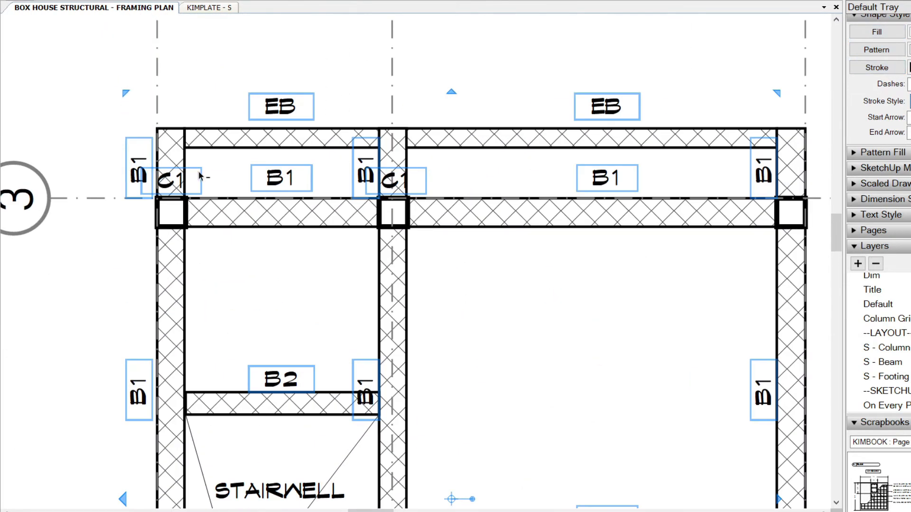
{"action": "left_click", "coordinate": [181, 187], "text": "shift"}
{"action": "left_click", "coordinate": [404, 184], "text": "shift"}
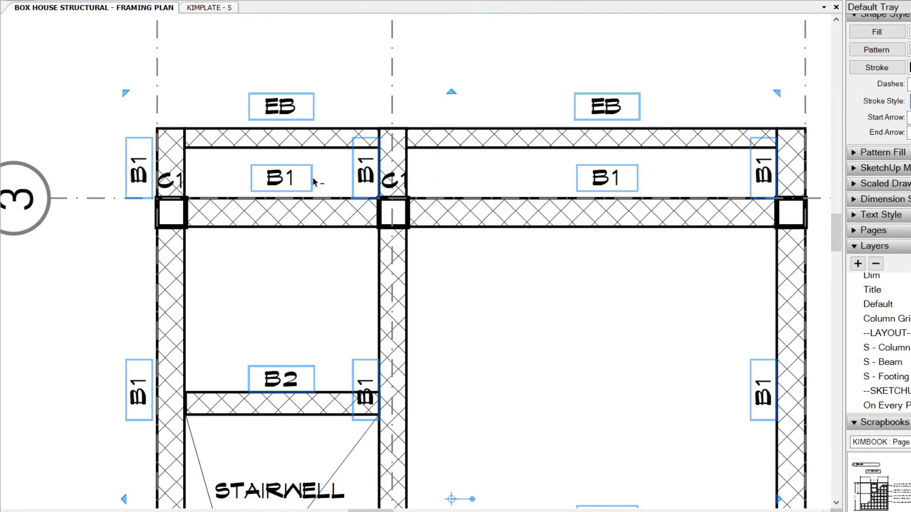
{"action": "right_click", "coordinate": [293, 109]}
{"action": "left_click", "coordinate": [335, 291]}
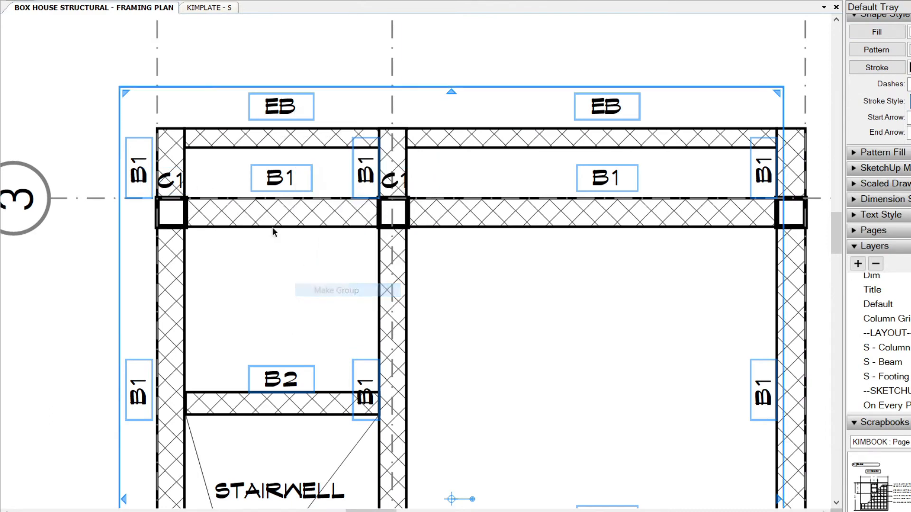
{"action": "scroll", "coordinate": [284, 237], "scroll_direction": "down", "scroll_amount": 2}
{"action": "scroll", "coordinate": [280, 156], "scroll_direction": "down", "scroll_amount": 3}
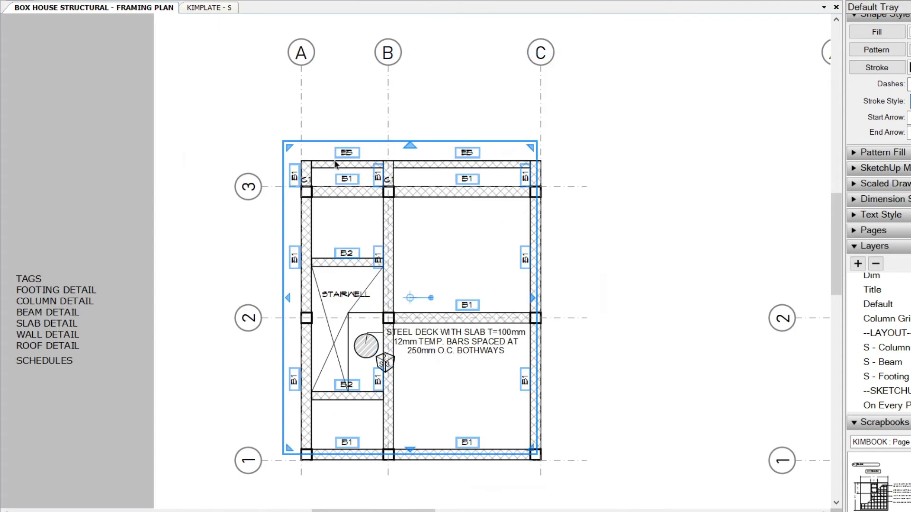
{"action": "double_click", "coordinate": [335, 150]}
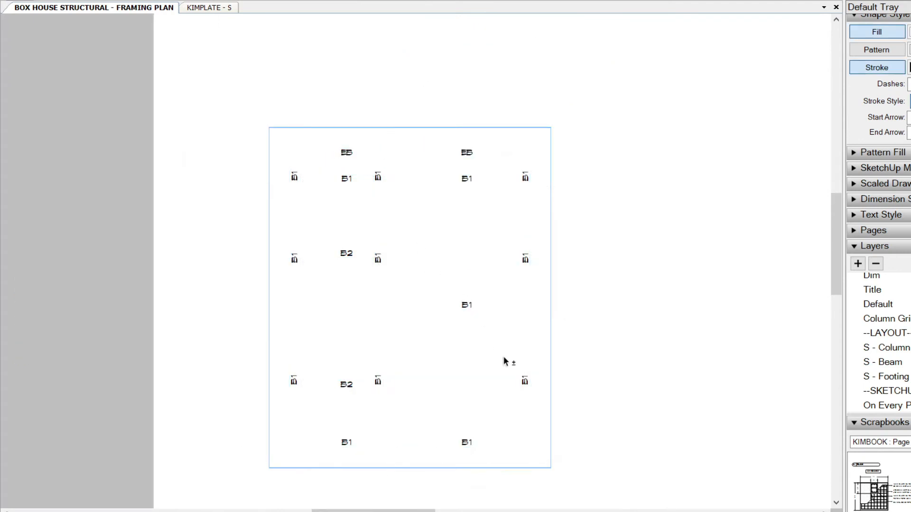
{"action": "key", "text": "Escape"}
- Group the two C1 column tags at grids A-3 and B-3
{"action": "scroll", "coordinate": [311, 184], "scroll_direction": "up", "scroll_amount": 4}
{"action": "left_click", "coordinate": [306, 179]}
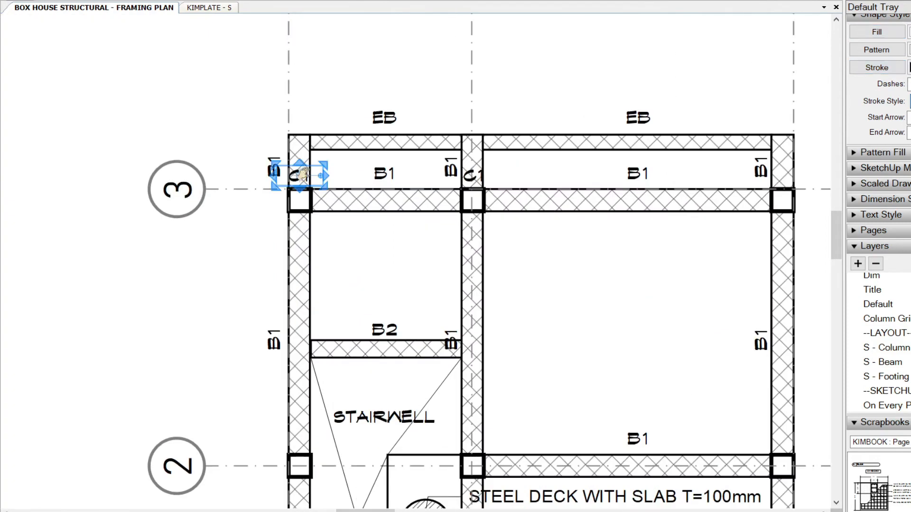
{"action": "scroll", "coordinate": [330, 158], "scroll_direction": "up", "scroll_amount": 2}
{"action": "left_click", "coordinate": [374, 163], "text": "shift"}
{"action": "right_click", "coordinate": [373, 162]}
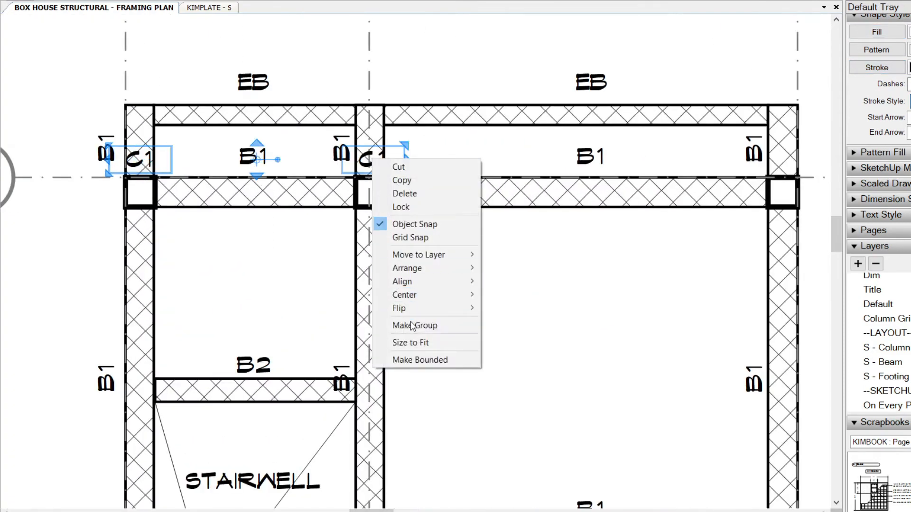
{"action": "left_click", "coordinate": [411, 326]}
- Inside the C1 tag group, copy the B-3 tag across to the column at grid C-3
{"action": "scroll", "coordinate": [359, 197], "scroll_direction": "down", "scroll_amount": 2}
{"action": "double_click", "coordinate": [365, 171]}
{"action": "scroll", "coordinate": [369, 168], "scroll_direction": "up", "scroll_amount": 2}
{"action": "left_click", "coordinate": [370, 166]}
{"action": "left_click_drag", "start_coordinate": [371, 165], "coordinate": [704, 178], "text": "ctrl"}
- Copy the row of three C1 tags down to the columns on grid lines 2 and 1, and leave the group
{"action": "scroll", "coordinate": [755, 168], "scroll_direction": "down", "scroll_amount": 2}
{"action": "key", "text": "ctrl+a"}
{"action": "scroll", "coordinate": [422, 58], "scroll_direction": "up", "scroll_amount": 2}
{"action": "left_click_drag", "start_coordinate": [429, 50], "coordinate": [431, 236], "text": "ctrl"}
{"action": "middle_click_drag", "start_coordinate": [418, 257], "coordinate": [388, 181]}
{"action": "left_click_drag", "start_coordinate": [395, 157], "coordinate": [403, 352], "text": "ctrl"}
{"action": "scroll", "coordinate": [395, 354], "scroll_direction": "up", "scroll_amount": 1}
{"action": "key", "text": "Escape"}
{"action": "key", "text": "Escape"}
- Open the C1 tag group to check which column tags it contains, then close it
{"action": "double_click", "coordinate": [407, 349]}
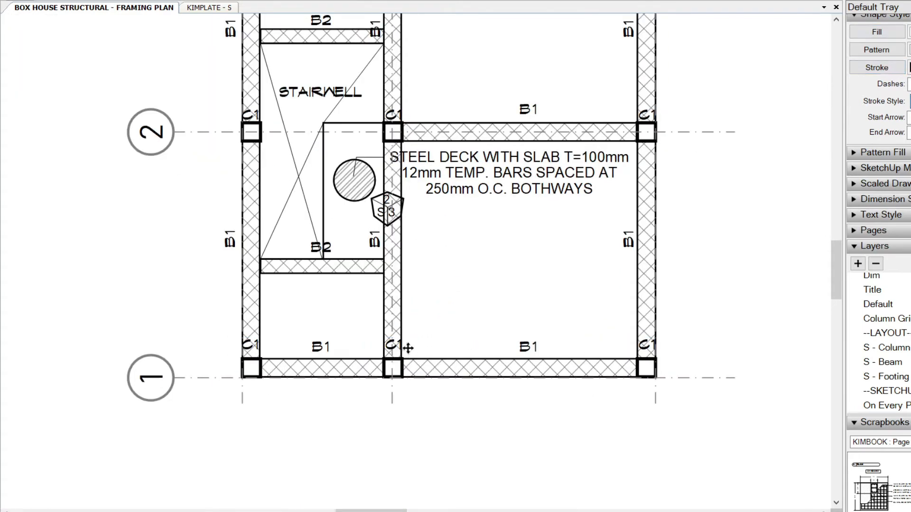
{"action": "key", "text": "Escape"}
{"action": "scroll", "coordinate": [408, 351], "scroll_direction": "down", "scroll_amount": 2}
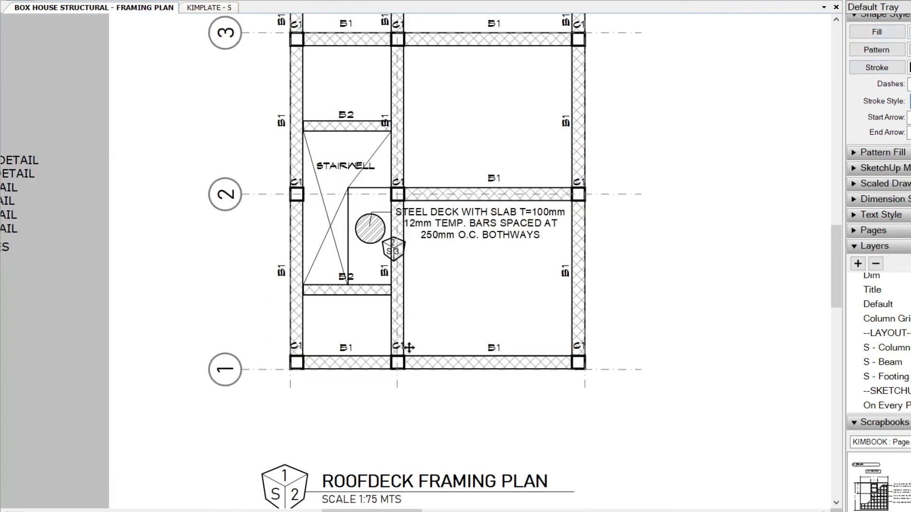
{"action": "double_click", "coordinate": [411, 352]}
{"action": "scroll", "coordinate": [410, 352], "scroll_direction": "down", "scroll_amount": 1}
{"action": "scroll", "coordinate": [404, 367], "scroll_direction": "up", "scroll_amount": 2}
{"action": "key", "text": "Escape"}
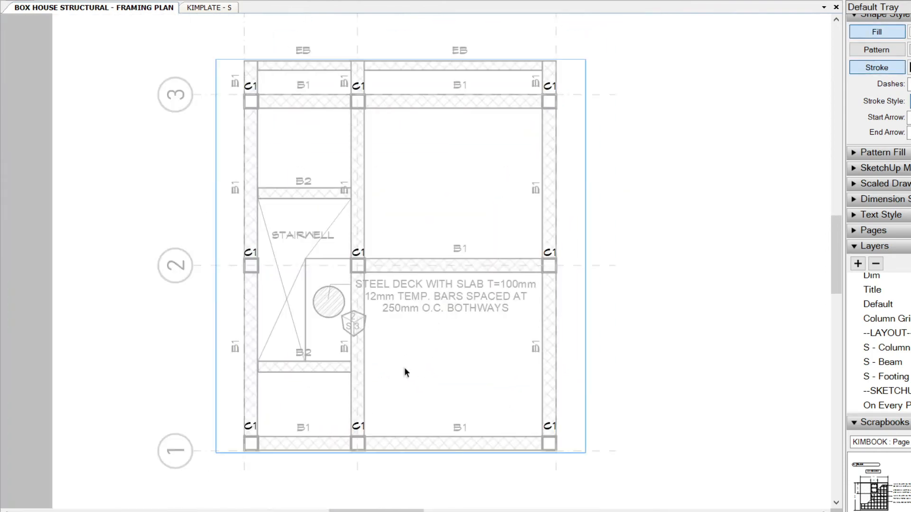
- Copy the C1 column tag group from the roofdeck framing plan and paste it onto the floor framing plan
{"action": "left_click", "coordinate": [368, 86]}
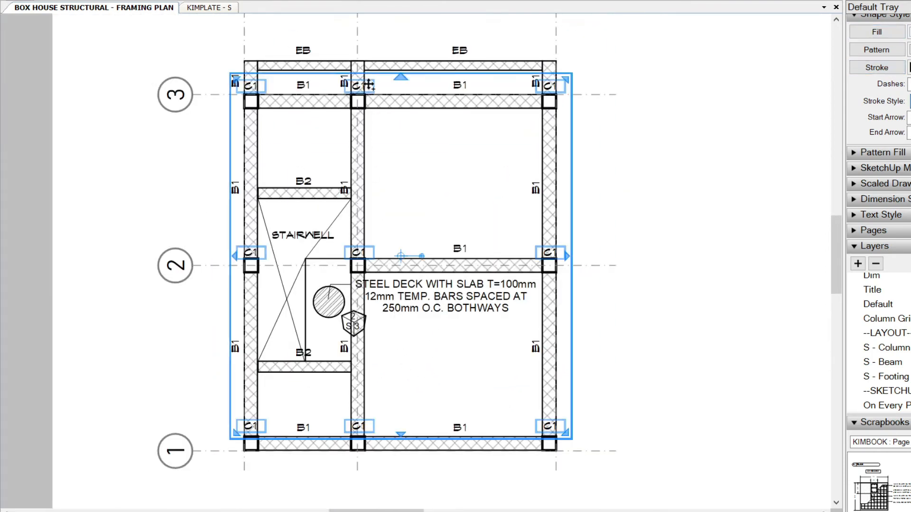
{"action": "left_click", "coordinate": [617, 126]}
{"action": "scroll", "coordinate": [617, 126], "scroll_direction": "down", "scroll_amount": 1}
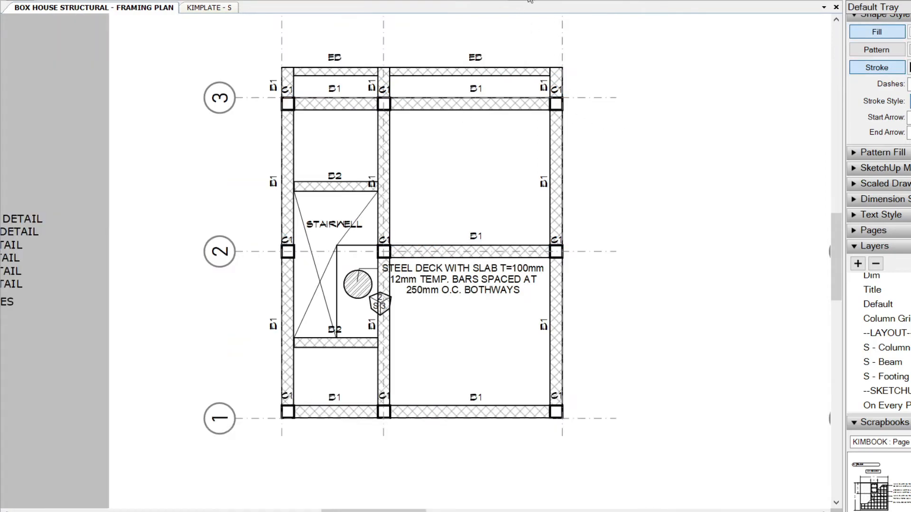
{"action": "left_click", "coordinate": [554, 1]}
{"action": "key", "text": "ctrl+v"}
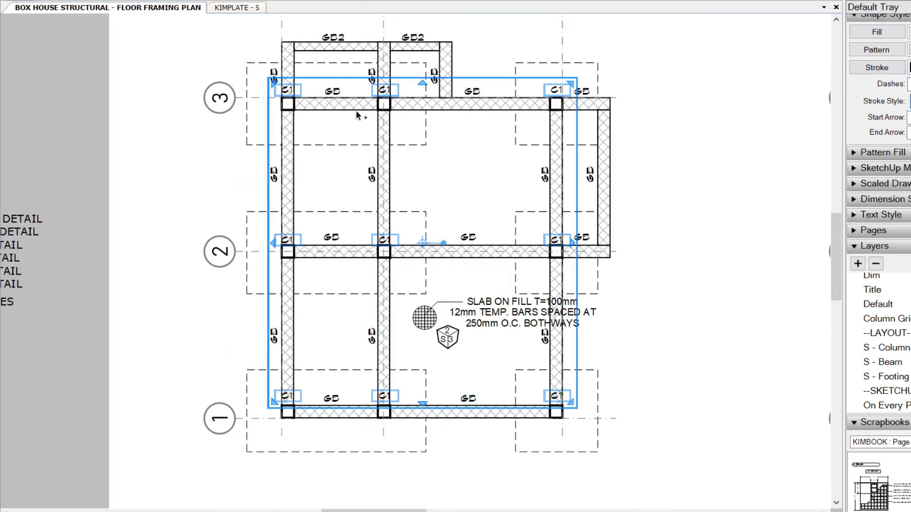
{"action": "scroll", "coordinate": [304, 82], "scroll_direction": "up", "scroll_amount": 1}
{"action": "scroll", "coordinate": [304, 78], "scroll_direction": "down", "scroll_amount": 1}
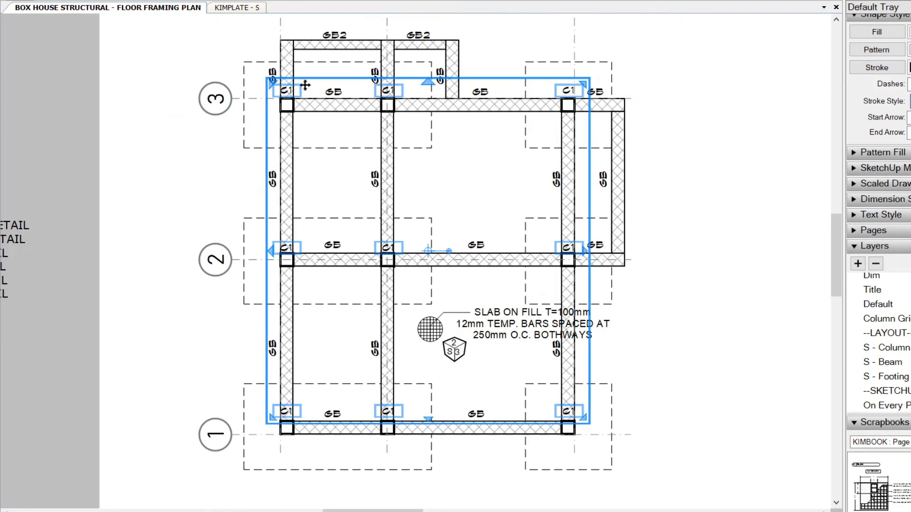
- Copy the C1 column tag group from the foundation plan onto the columns of the second floor framing plan
{"action": "middle_click_drag", "start_coordinate": [562, 251], "coordinate": [81, 285]}
{"action": "left_click_drag", "start_coordinate": [96, 135], "coordinate": [751, 121]}
{"action": "left_click", "coordinate": [636, 117]}
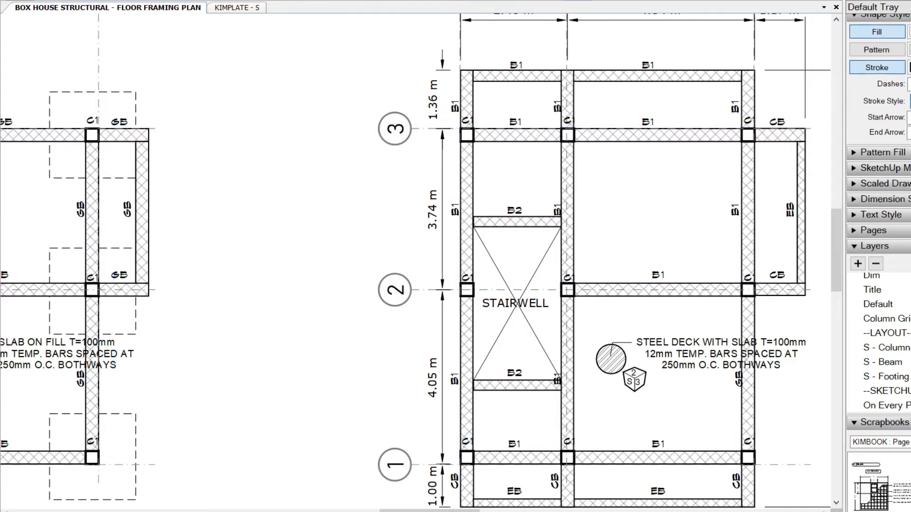
- Show the SketchUp model beneath the roofdeck framing plan on the next page and select its viewport
{"action": "key", "text": "Page_Down"}
{"action": "scroll", "coordinate": [527, 90], "scroll_direction": "down", "scroll_amount": 2}
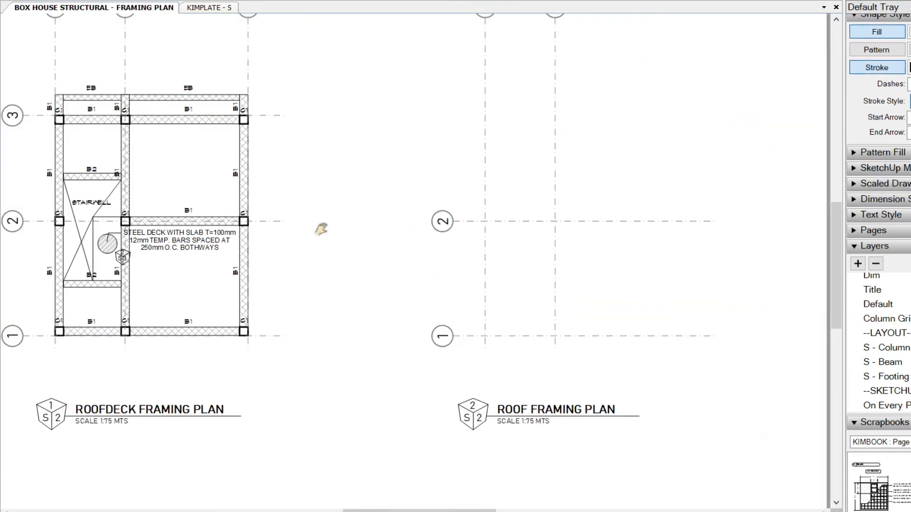
{"action": "middle_click_drag", "start_coordinate": [308, 229], "coordinate": [397, 289]}
{"action": "scroll", "coordinate": [397, 289], "scroll_direction": "up", "scroll_amount": 2}
{"action": "middle_click_drag", "start_coordinate": [569, 173], "coordinate": [532, 242]}
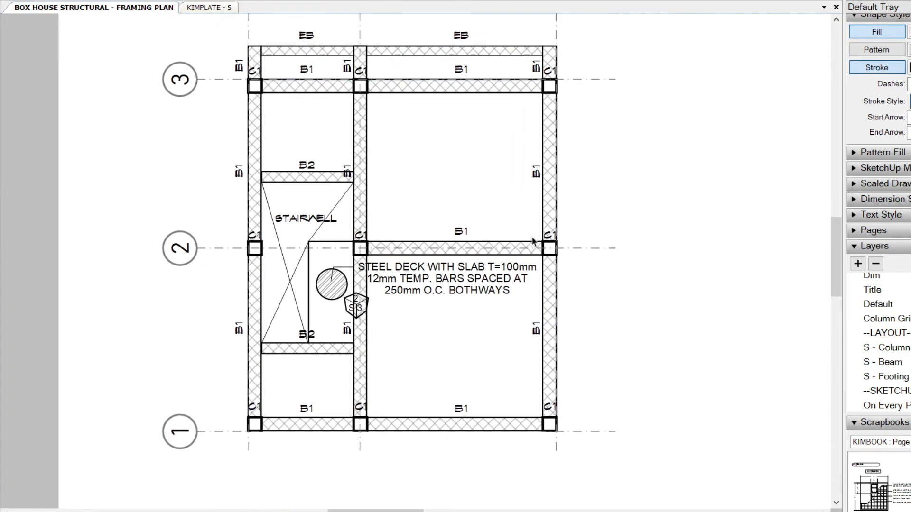
{"action": "scroll", "coordinate": [554, 266], "scroll_direction": "up", "scroll_amount": 3}
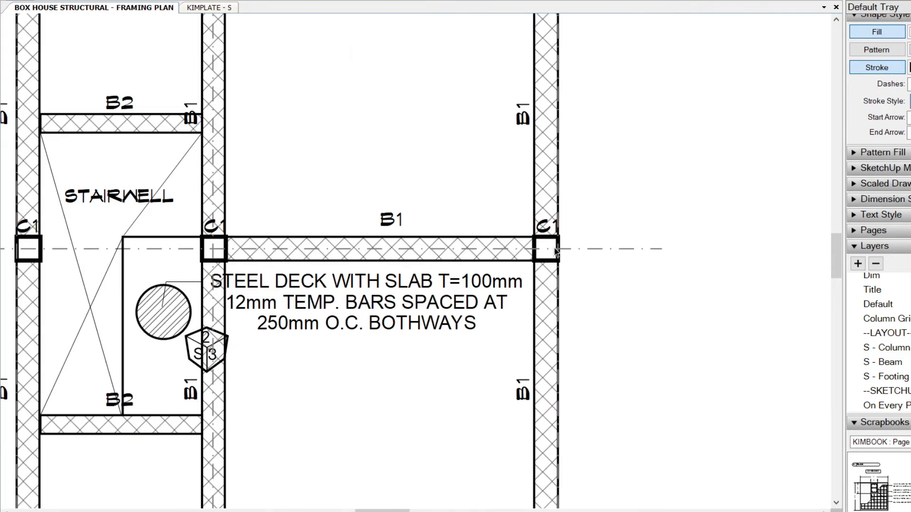
{"action": "scroll", "coordinate": [555, 252], "scroll_direction": "down", "scroll_amount": 3}
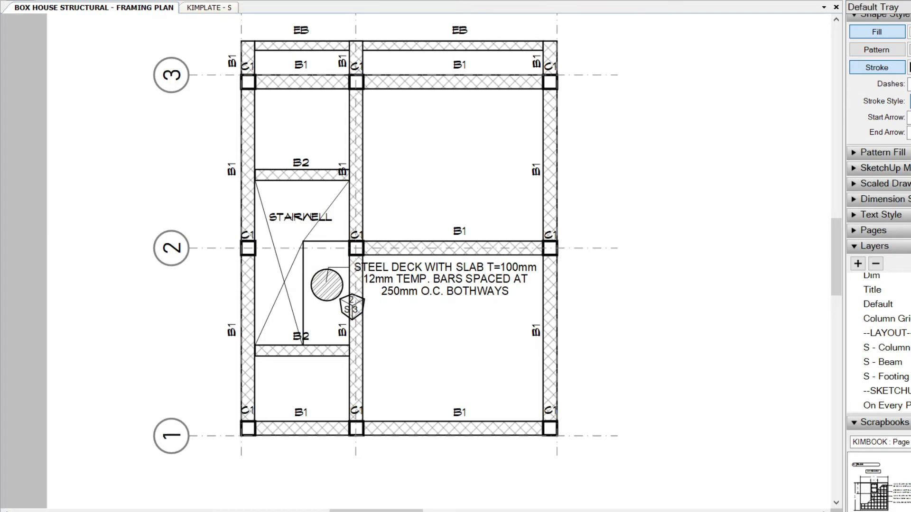
{"action": "left_click", "coordinate": [443, 165]}
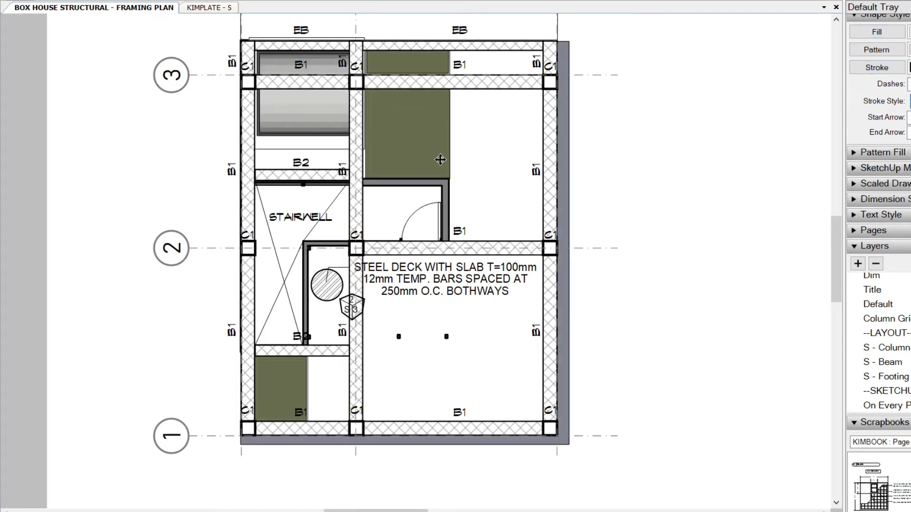
- Open the roofdeck model viewport, orbit around its columns, beams and parapet in 3D, then close it and undo the view change
{"action": "scroll", "coordinate": [437, 165], "scroll_direction": "down", "scroll_amount": 3}
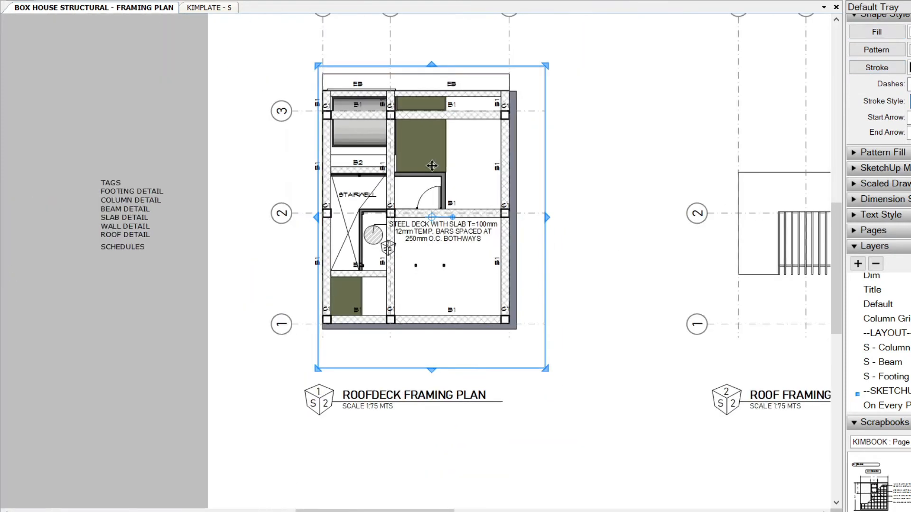
{"action": "double_click", "coordinate": [432, 165]}
{"action": "left_click_drag", "start_coordinate": [497, 329], "coordinate": [411, 104]}
{"action": "scroll", "coordinate": [461, 238], "scroll_direction": "up", "scroll_amount": 5}
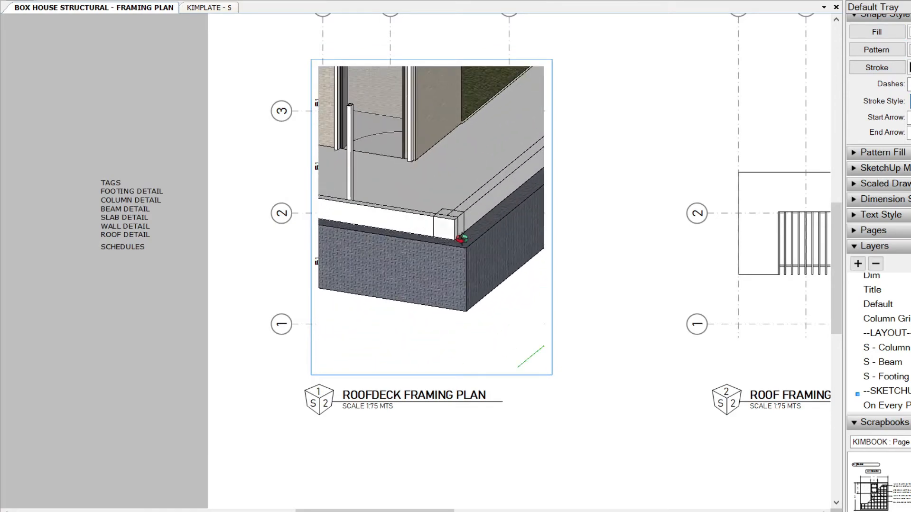
{"action": "scroll", "coordinate": [461, 232], "scroll_direction": "up", "scroll_amount": 2}
{"action": "middle_click_drag", "start_coordinate": [459, 225], "coordinate": [404, 246]}
{"action": "scroll", "coordinate": [512, 177], "scroll_direction": "down", "scroll_amount": 3}
{"action": "middle_click_drag", "start_coordinate": [428, 137], "coordinate": [481, 333], "text": "shift"}
{"action": "scroll", "coordinate": [356, 175], "scroll_direction": "up", "scroll_amount": 3}
{"action": "scroll", "coordinate": [352, 178], "scroll_direction": "down", "scroll_amount": 4}
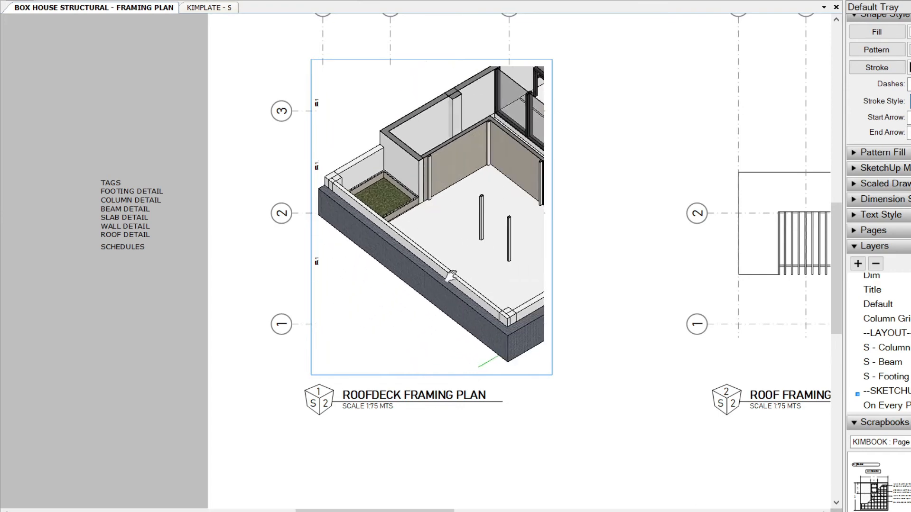
{"action": "middle_click_drag", "start_coordinate": [451, 276], "coordinate": [408, 271], "text": "shift"}
{"action": "scroll", "coordinate": [473, 214], "scroll_direction": "up", "scroll_amount": 1}
{"action": "middle_click_drag", "start_coordinate": [472, 214], "coordinate": [211, 210], "text": "shift"}
{"action": "mouse_move", "coordinate": [414, 173]}
{"action": "middle_mouse_down"}
{"action": "mouse_move", "coordinate": [417, 261]}
{"action": "mouse_move", "coordinate": [457, 359]}
{"action": "middle_mouse_up"}
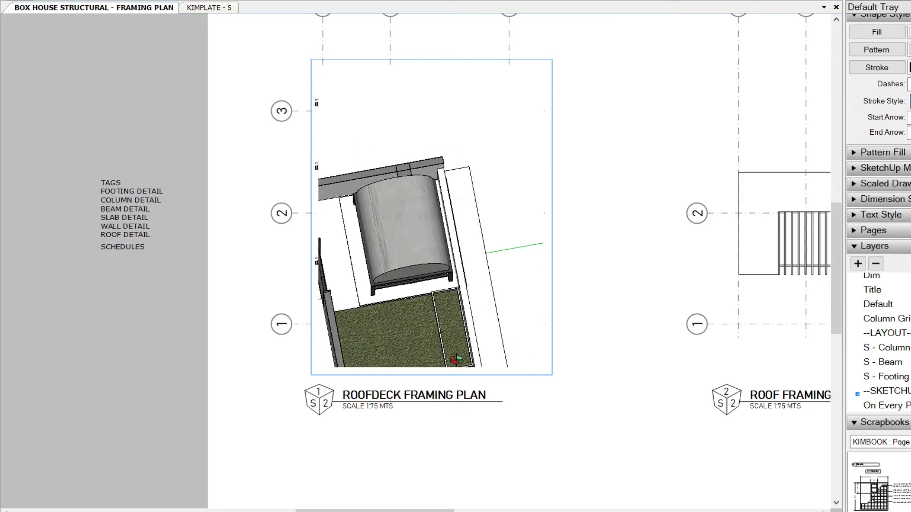
{"action": "middle_click_drag", "start_coordinate": [392, 179], "coordinate": [553, 204]}
{"action": "middle_click_drag", "start_coordinate": [411, 253], "coordinate": [364, 85], "text": "shift"}
{"action": "mouse_move", "coordinate": [451, 183]}
{"action": "middle_mouse_down", "text": "shift"}
{"action": "mouse_move", "coordinate": [381, 107]}
{"action": "mouse_move", "coordinate": [301, 123]}
{"action": "mouse_move", "coordinate": [406, 202]}
{"action": "mouse_move", "coordinate": [664, 132]}
{"action": "mouse_move", "coordinate": [420, 190]}
{"action": "mouse_move", "coordinate": [479, 279]}
{"action": "mouse_move", "coordinate": [374, 269]}
{"action": "middle_mouse_up", "text": "shift"}
{"action": "key", "text": "Escape"}
{"action": "key", "text": "ctrl+z"}
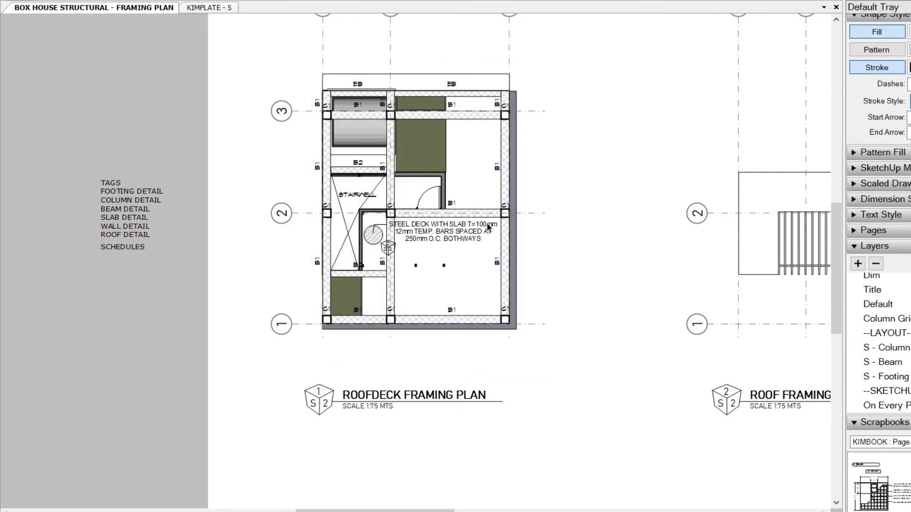
- Open the column group on the roofdeck plan, try moving the column at grid C-2 aside, and undo the move
{"action": "scroll", "coordinate": [485, 227], "scroll_direction": "up", "scroll_amount": 6}
{"action": "left_click", "coordinate": [524, 195]}
{"action": "left_click", "coordinate": [522, 189]}
{"action": "scroll", "coordinate": [522, 209], "scroll_direction": "up", "scroll_amount": 2}
{"action": "left_click", "coordinate": [500, 189]}
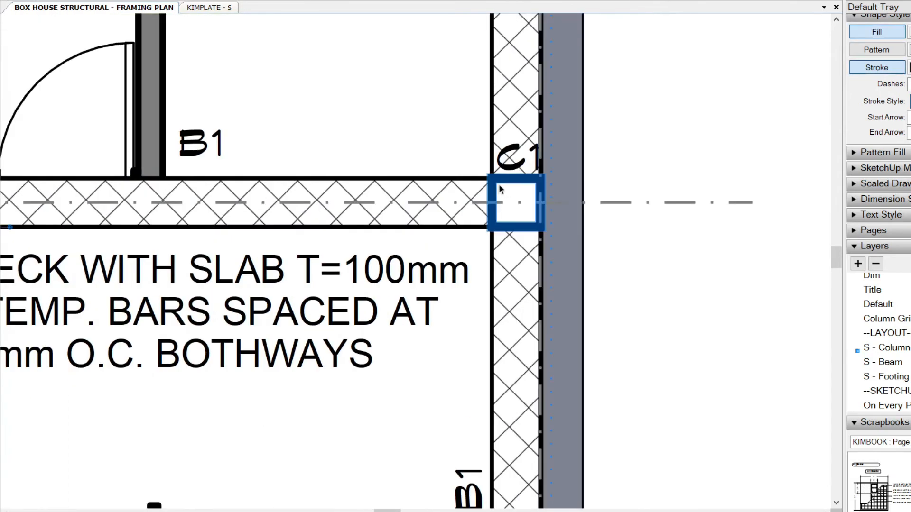
{"action": "double_click", "coordinate": [502, 231]}
{"action": "left_click", "coordinate": [502, 209]}
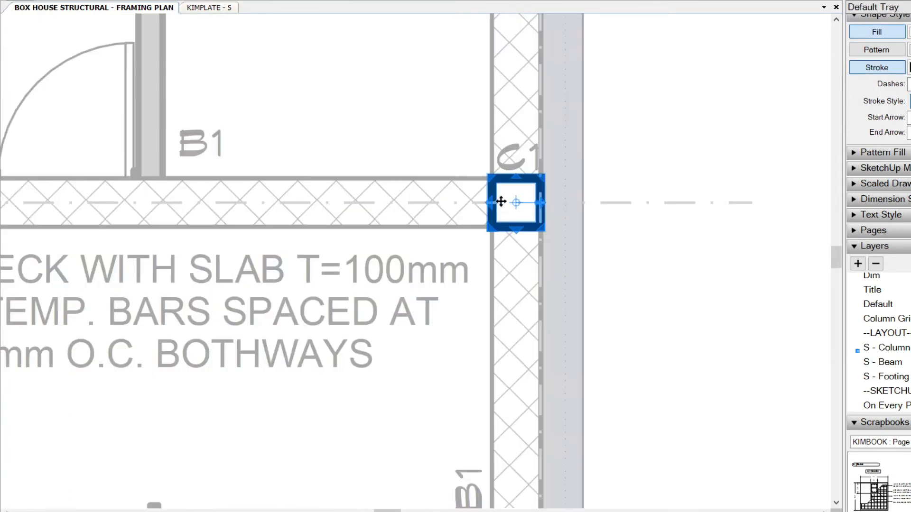
{"action": "left_click_drag", "start_coordinate": [498, 190], "coordinate": [669, 228]}
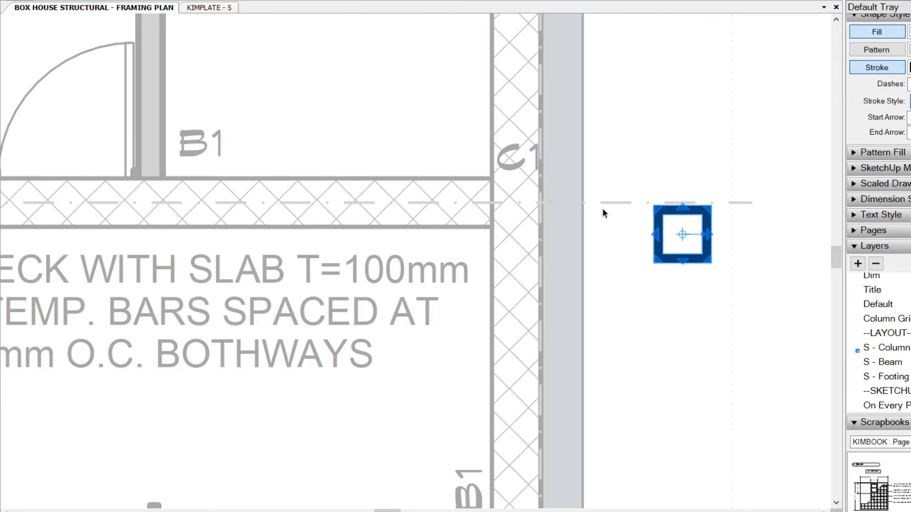
{"action": "key", "text": "ctrl+z"}
- Remove the heavy outline from the column at grid C-2 on the roofdeck plan
{"action": "scroll", "coordinate": [602, 209], "scroll_direction": "down", "scroll_amount": 4}
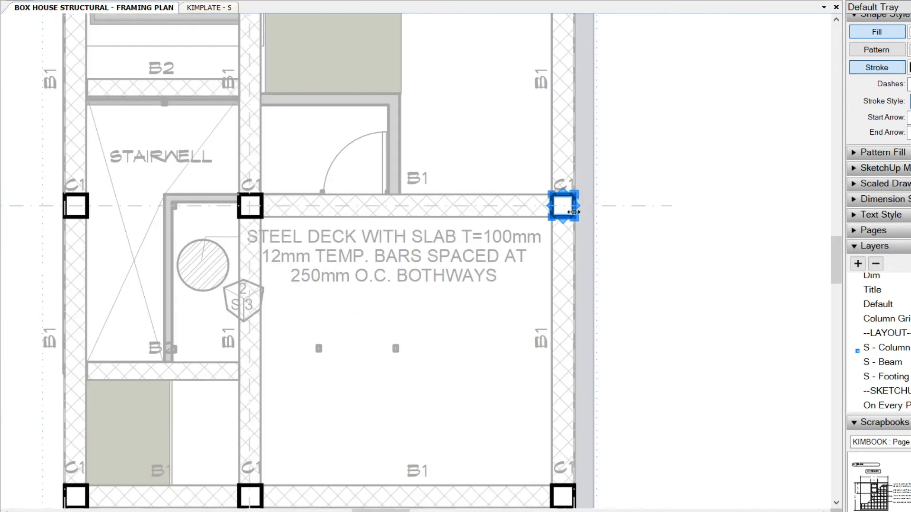
{"action": "scroll", "coordinate": [574, 212], "scroll_direction": "up", "scroll_amount": 2}
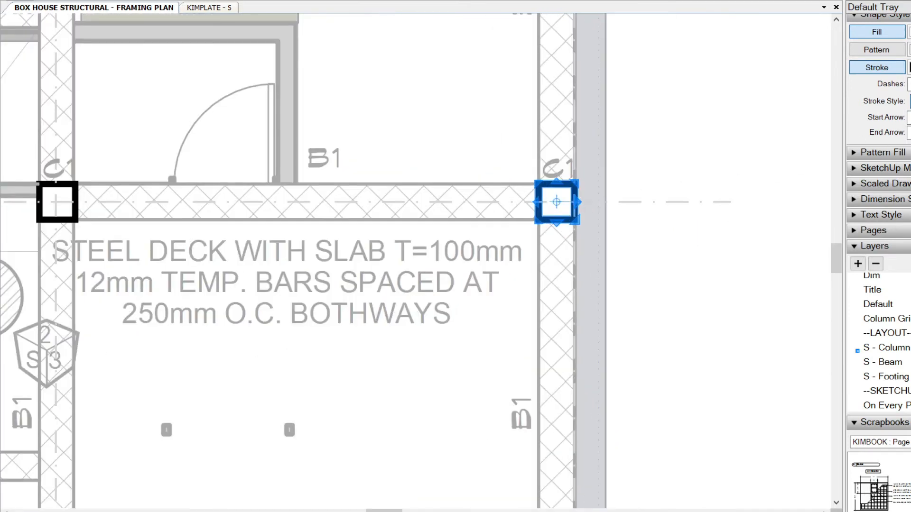
{"action": "scroll", "coordinate": [546, 190], "scroll_direction": "up", "scroll_amount": 3}
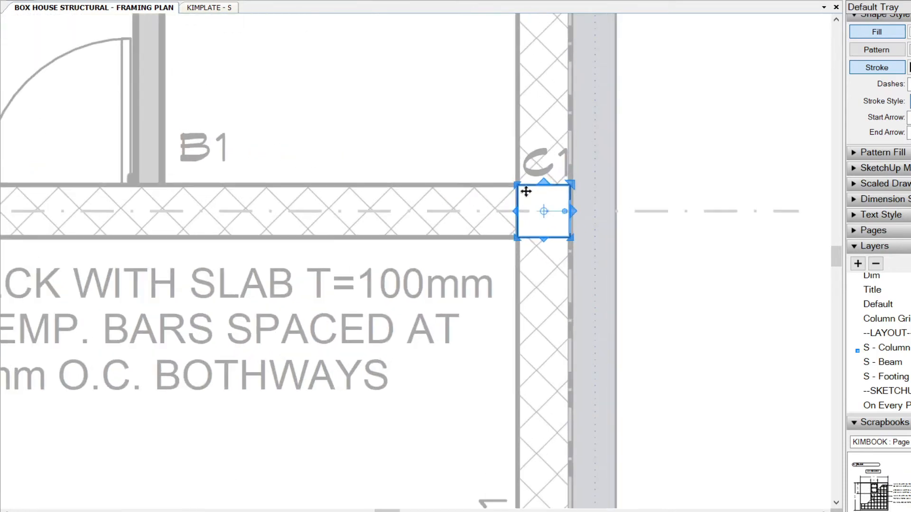
- Erase the C1 tags of the columns at grids C-2 and B-1 inside the roofdeck tag group, and leave the group
{"action": "left_click", "coordinate": [543, 164]}
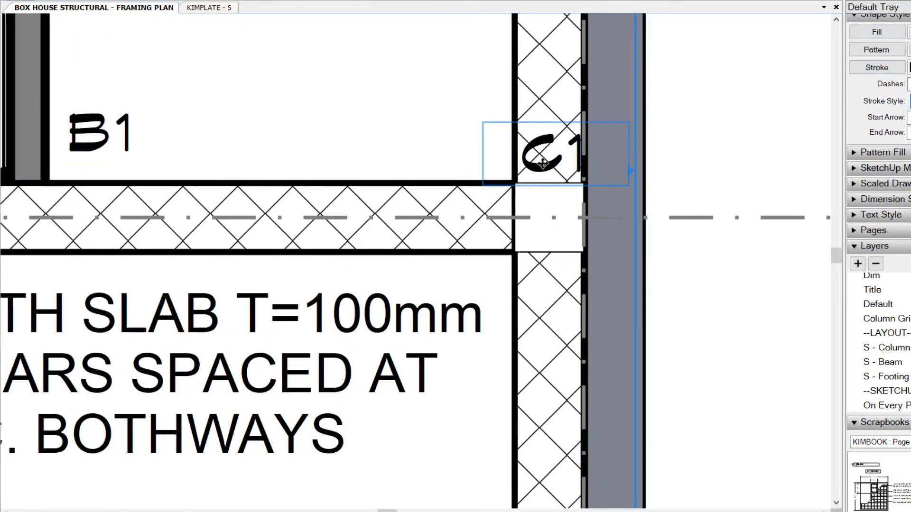
{"action": "scroll", "coordinate": [545, 164], "scroll_direction": "down", "scroll_amount": 5}
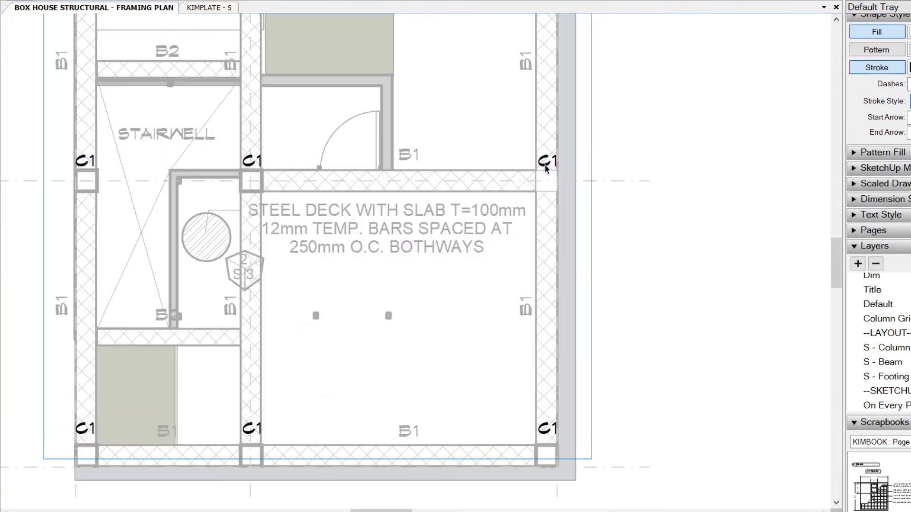
{"action": "key", "text": "e"}
{"action": "left_click", "coordinate": [544, 161]}
{"action": "scroll", "coordinate": [532, 233], "scroll_direction": "down", "scroll_amount": 2}
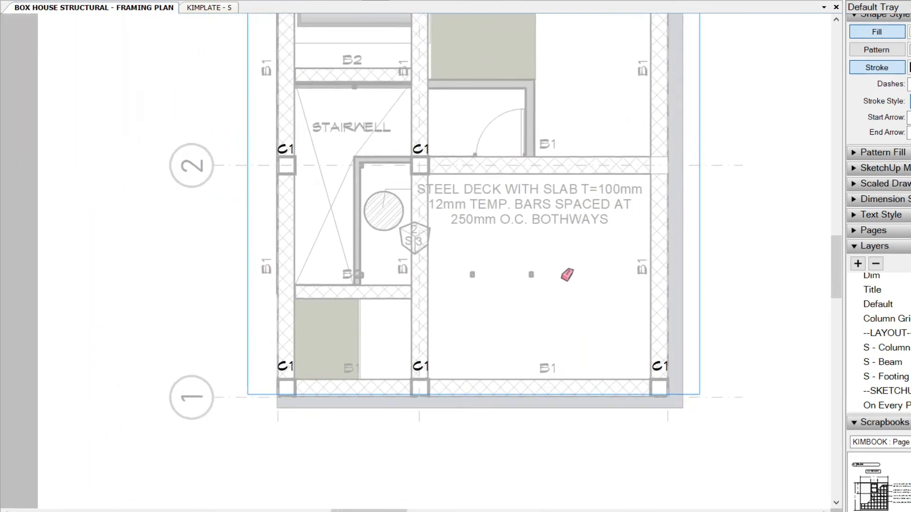
{"action": "scroll", "coordinate": [550, 355], "scroll_direction": "up", "scroll_amount": 6}
{"action": "key", "text": "space"}
{"action": "left_click", "coordinate": [299, 472]}
- Open the column group, remove the heavy outline from the column at grid B-1, and leave the group
{"action": "scroll", "coordinate": [373, 392], "scroll_direction": "up", "scroll_amount": 1}
{"action": "scroll", "coordinate": [377, 391], "scroll_direction": "down", "scroll_amount": 4}
{"action": "middle_click_drag", "start_coordinate": [377, 391], "coordinate": [426, 381]}
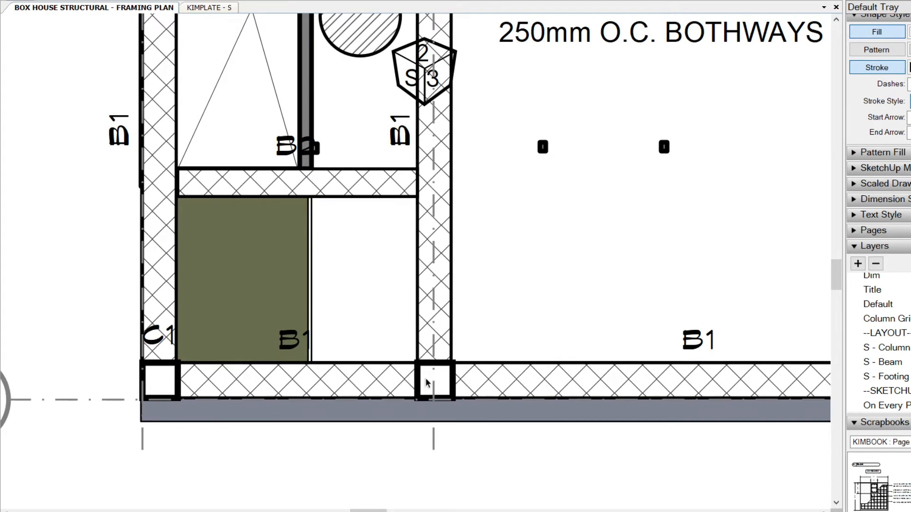
{"action": "scroll", "coordinate": [427, 382], "scroll_direction": "up", "scroll_amount": 3}
{"action": "double_click", "coordinate": [458, 382]}
{"action": "left_click", "coordinate": [457, 380]}
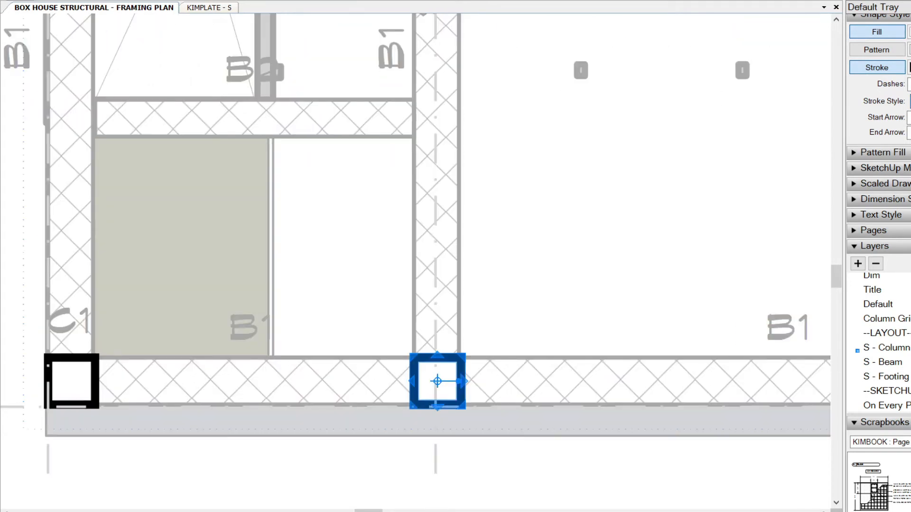
{"action": "left_click", "coordinate": [423, 278]}
- Turn off the fill of the column at grid B-1 inside the column group
{"action": "scroll", "coordinate": [423, 277], "scroll_direction": "down", "scroll_amount": 2}
{"action": "scroll", "coordinate": [450, 354], "scroll_direction": "up", "scroll_amount": 3}
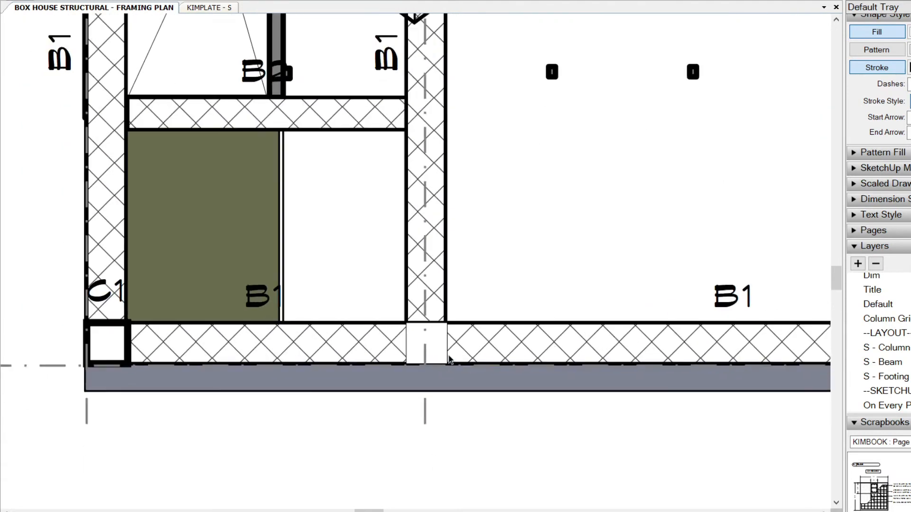
{"action": "double_click", "coordinate": [445, 342]}
{"action": "left_click", "coordinate": [445, 343]}
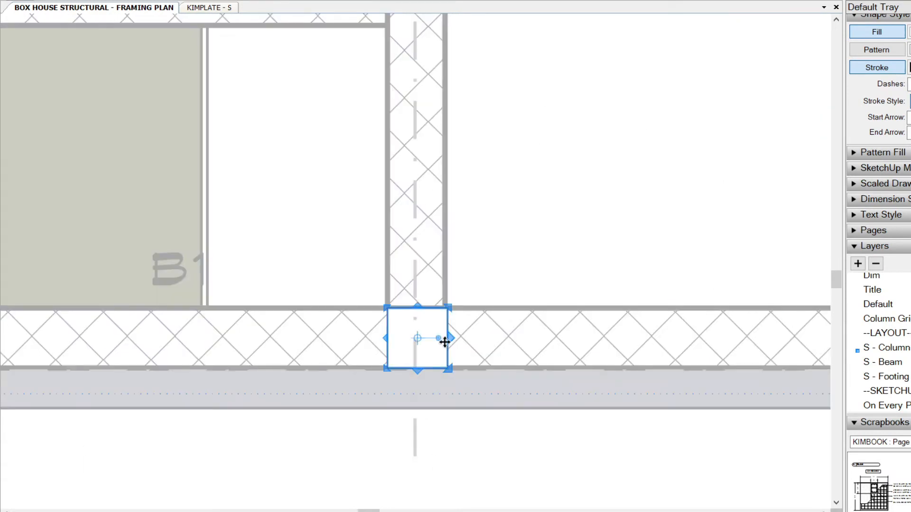
{"action": "left_click", "coordinate": [877, 36]}
{"action": "scroll", "coordinate": [366, 245], "scroll_direction": "down", "scroll_amount": 1}
{"action": "left_click", "coordinate": [366, 246]}
- Turn off the fill of the column at grid C-2 inside the column group as well, and leave the group
{"action": "scroll", "coordinate": [365, 246], "scroll_direction": "down", "scroll_amount": 2}
{"action": "middle_click_drag", "start_coordinate": [595, 184], "coordinate": [499, 403]}
{"action": "scroll", "coordinate": [580, 274], "scroll_direction": "up", "scroll_amount": 2}
{"action": "double_click", "coordinate": [596, 197]}
{"action": "left_click", "coordinate": [596, 197]}
{"action": "left_click", "coordinate": [888, 32]}
{"action": "scroll", "coordinate": [608, 259], "scroll_direction": "down", "scroll_amount": 2}
{"action": "left_click", "coordinate": [565, 280]}
- Look over the edited roofdeck framing plan and the roof framing plan beside it, then return to the floor framing page
{"action": "scroll", "coordinate": [567, 280], "scroll_direction": "down", "scroll_amount": 1}
{"action": "mouse_move", "coordinate": [564, 271]}
{"action": "middle_mouse_down"}
{"action": "mouse_move", "coordinate": [571, 260]}
{"action": "mouse_move", "coordinate": [564, 284]}
{"action": "middle_mouse_up"}
{"action": "scroll", "coordinate": [521, 399], "scroll_direction": "down", "scroll_amount": 1}
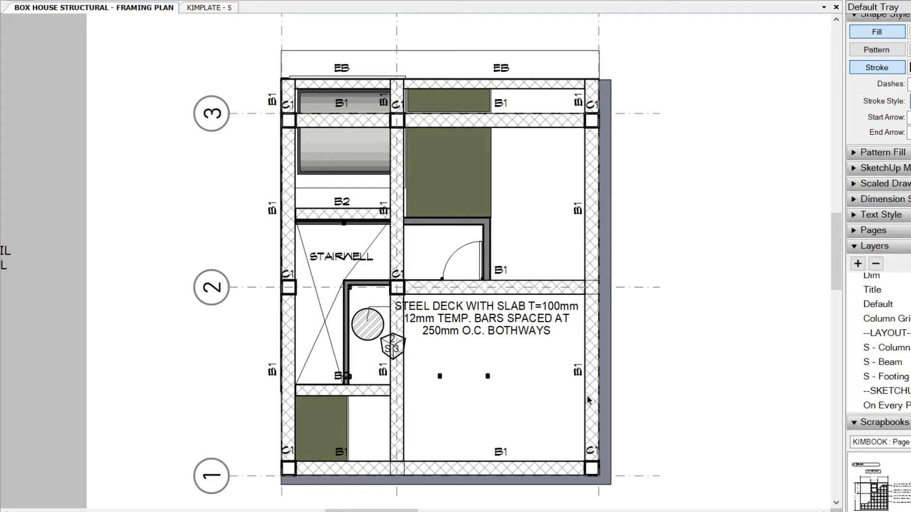
{"action": "middle_click_drag", "start_coordinate": [544, 422], "coordinate": [547, 361]}
{"action": "mouse_move", "coordinate": [437, 480]}
{"action": "middle_mouse_down", "text": "shift"}
{"action": "mouse_move", "coordinate": [415, 314]}
{"action": "mouse_move", "coordinate": [430, 466]}
{"action": "middle_mouse_up", "text": "shift"}
{"action": "scroll", "coordinate": [430, 464], "scroll_direction": "down", "scroll_amount": 3}
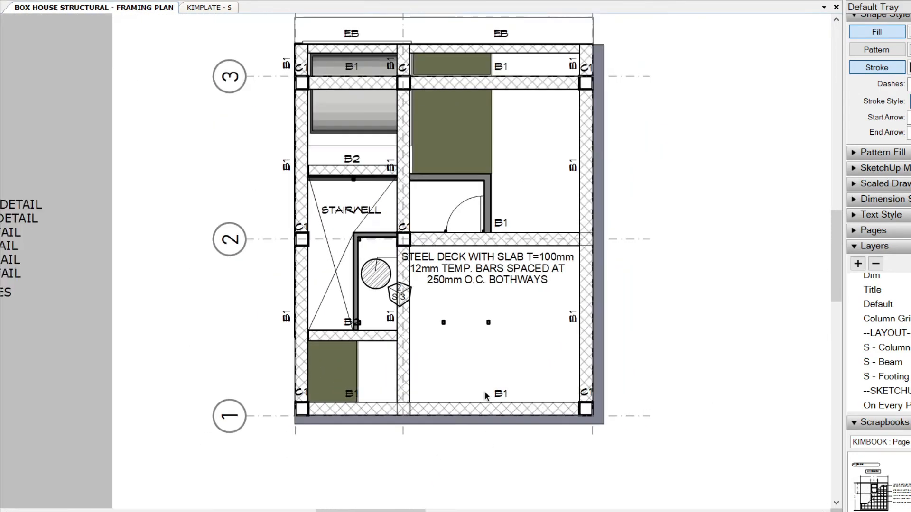
{"action": "mouse_move", "coordinate": [645, 295]}
{"action": "middle_mouse_down"}
{"action": "mouse_move", "coordinate": [344, 295]}
{"action": "mouse_move", "coordinate": [412, 301]}
{"action": "middle_mouse_up"}
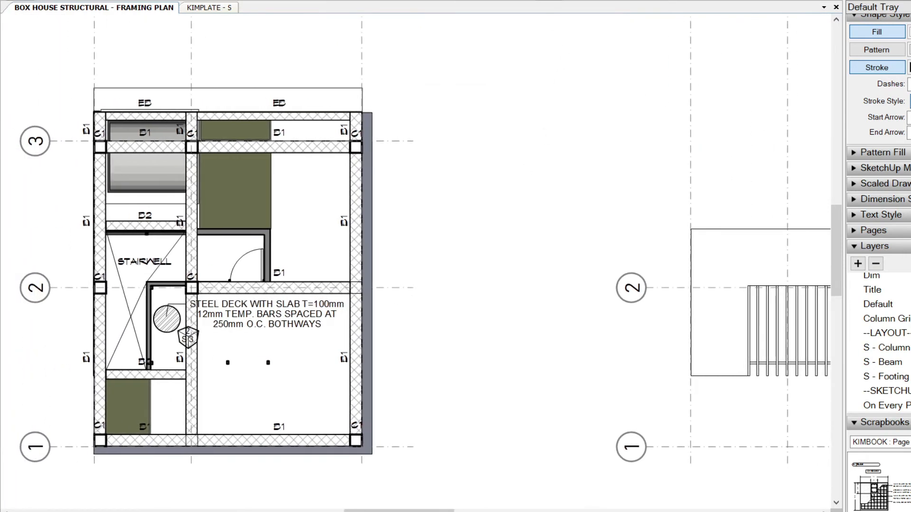
{"action": "scroll", "coordinate": [521, 242], "scroll_direction": "down", "scroll_amount": 5}
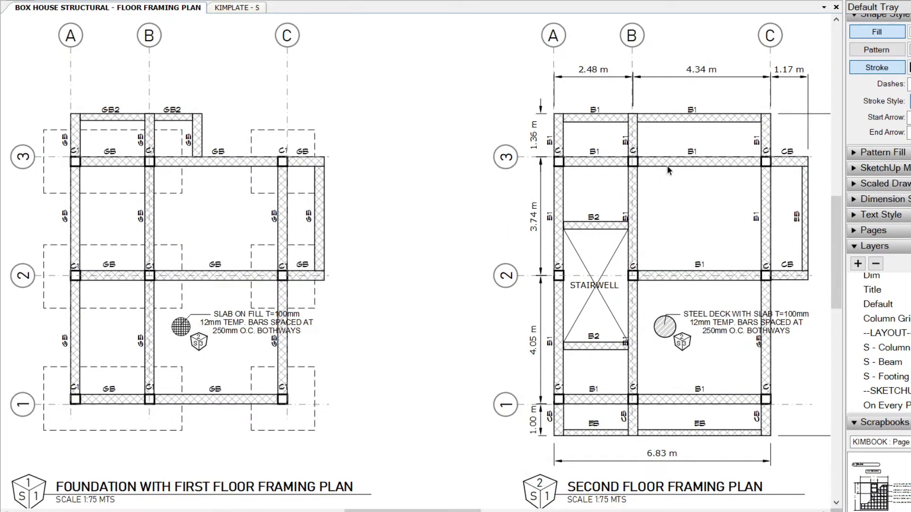
- Add an F1 text label inside the footing below the column at grid B-3 on the foundation plan
{"action": "scroll", "coordinate": [667, 165], "scroll_direction": "up", "scroll_amount": 2}
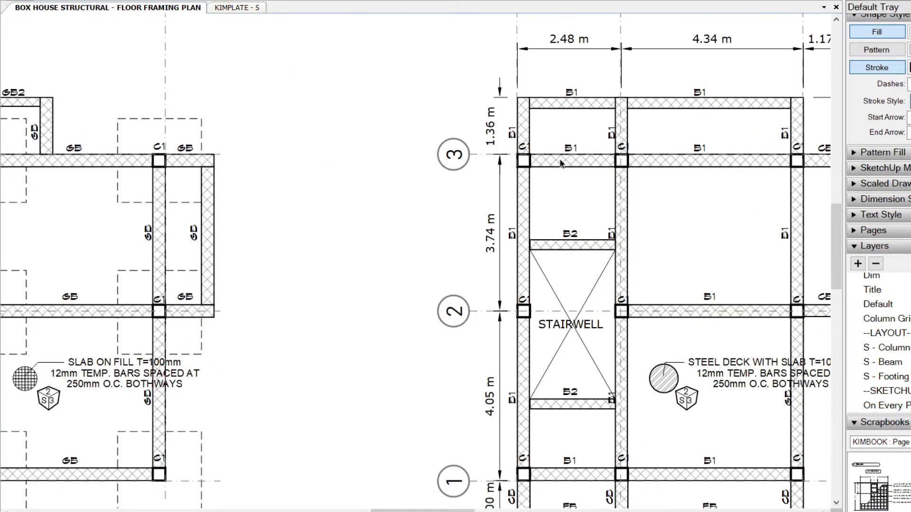
{"action": "middle_click_drag", "start_coordinate": [190, 199], "coordinate": [505, 191]}
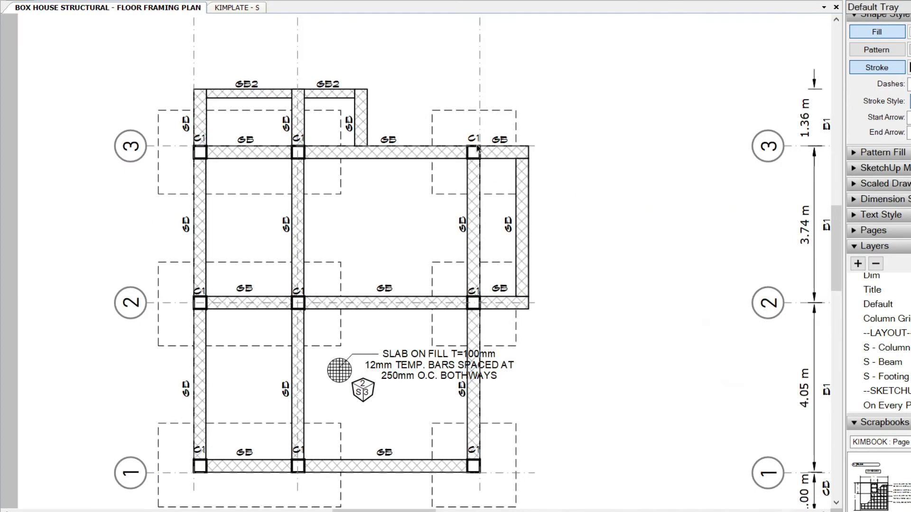
{"action": "scroll", "coordinate": [175, 136], "scroll_direction": "up", "scroll_amount": 2}
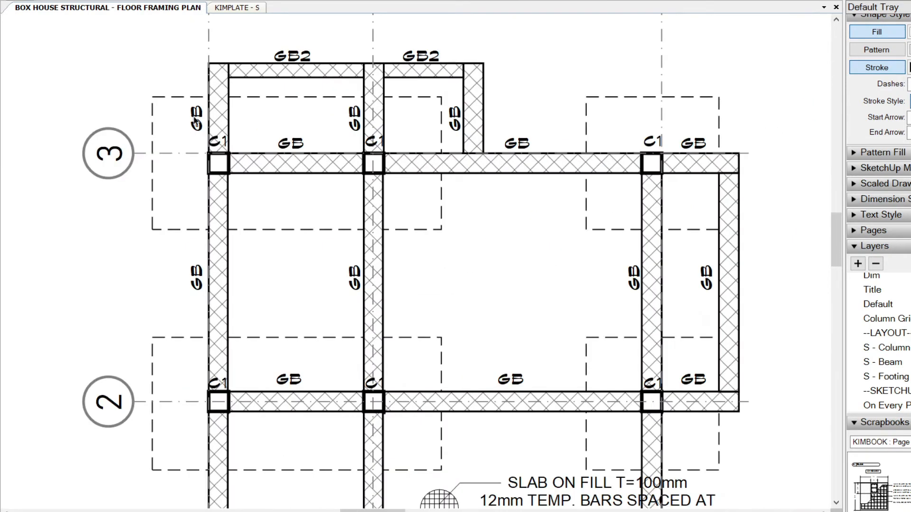
{"action": "scroll", "coordinate": [298, 148], "scroll_direction": "up", "scroll_amount": 2}
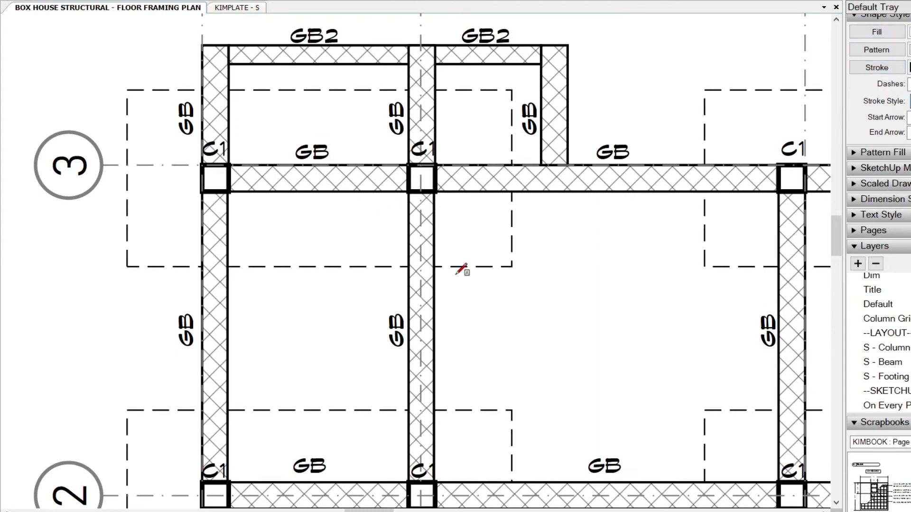
{"action": "scroll", "coordinate": [463, 266], "scroll_direction": "down", "scroll_amount": 2}
{"action": "mouse_move", "coordinate": [464, 266]}
{"action": "middle_mouse_down"}
{"action": "mouse_move", "coordinate": [427, 130]}
{"action": "mouse_move", "coordinate": [432, 52]}
{"action": "mouse_move", "coordinate": [434, 203]}
{"action": "middle_mouse_up"}
{"action": "scroll", "coordinate": [442, 188], "scroll_direction": "up", "scroll_amount": 2}
{"action": "left_click", "coordinate": [443, 180]}
{"action": "type", "text": "G"}
{"action": "left_click_drag", "start_coordinate": [454, 180], "coordinate": [421, 182]}
{"action": "type", "text": "G1"}
{"action": "type", "text": "F1"}
{"action": "scroll", "coordinate": [439, 185], "scroll_direction": "up", "scroll_amount": 2}
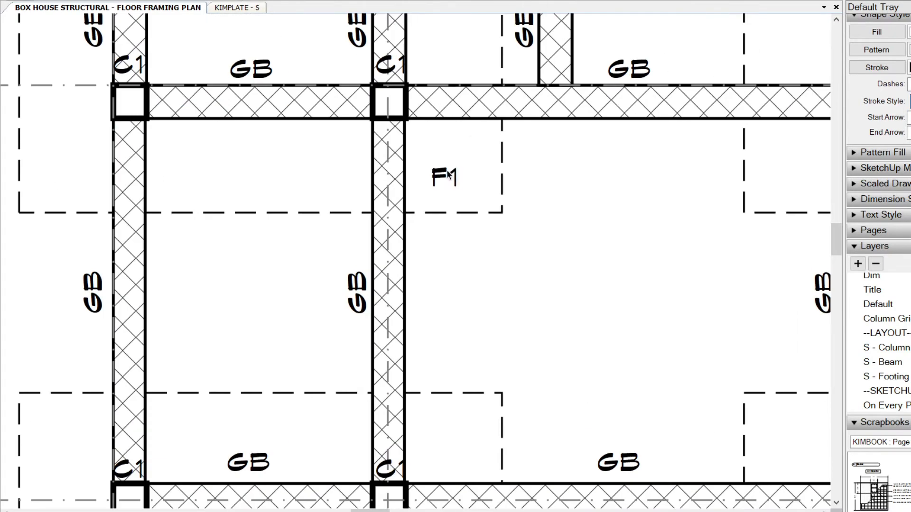
- Move the F1 label into its footing's lower-right corner and copy it down to the matching footings on grid lines 2 and 1
{"action": "left_click", "coordinate": [448, 178]}
{"action": "left_click_drag", "start_coordinate": [450, 173], "coordinate": [472, 192]}
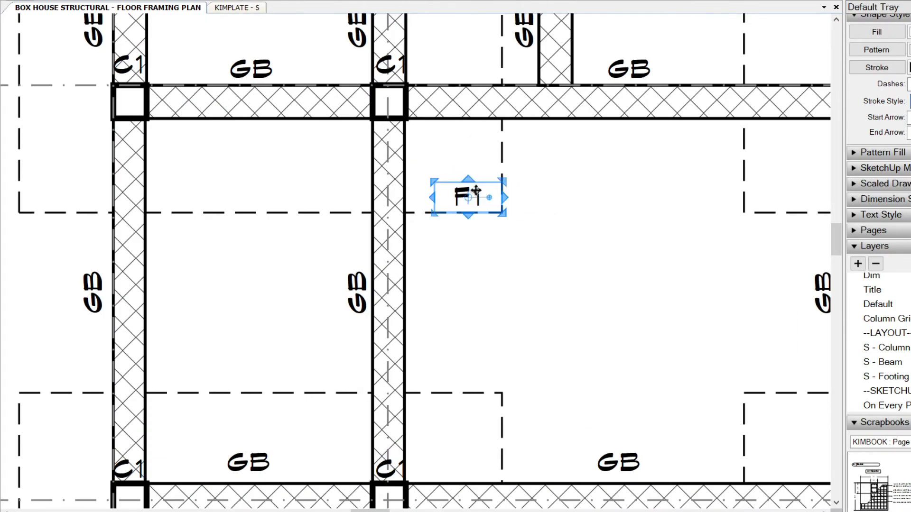
{"action": "scroll", "coordinate": [472, 192], "scroll_direction": "down", "scroll_amount": 2}
{"action": "middle_click_drag", "start_coordinate": [473, 191], "coordinate": [471, 91]}
{"action": "scroll", "coordinate": [461, 95], "scroll_direction": "up", "scroll_amount": 1}
{"action": "left_click_drag", "start_coordinate": [463, 93], "coordinate": [470, 344]}
{"action": "middle_click_drag", "start_coordinate": [470, 344], "coordinate": [444, 154]}
{"action": "left_click_drag", "start_coordinate": [433, 150], "coordinate": [440, 416], "text": "ctrl"}
- Group the three F1 labels in the footings along grid lines 3, 2 and 1
{"action": "scroll", "coordinate": [430, 285], "scroll_direction": "down", "scroll_amount": 1}
{"action": "left_click", "coordinate": [447, 175], "text": "shift"}
{"action": "scroll", "coordinate": [455, 161], "scroll_direction": "down", "scroll_amount": 3}
{"action": "middle_click_drag", "start_coordinate": [476, 127], "coordinate": [429, 284]}
{"action": "scroll", "coordinate": [403, 222], "scroll_direction": "up", "scroll_amount": 2}
{"action": "left_click", "coordinate": [397, 169], "text": "shift"}
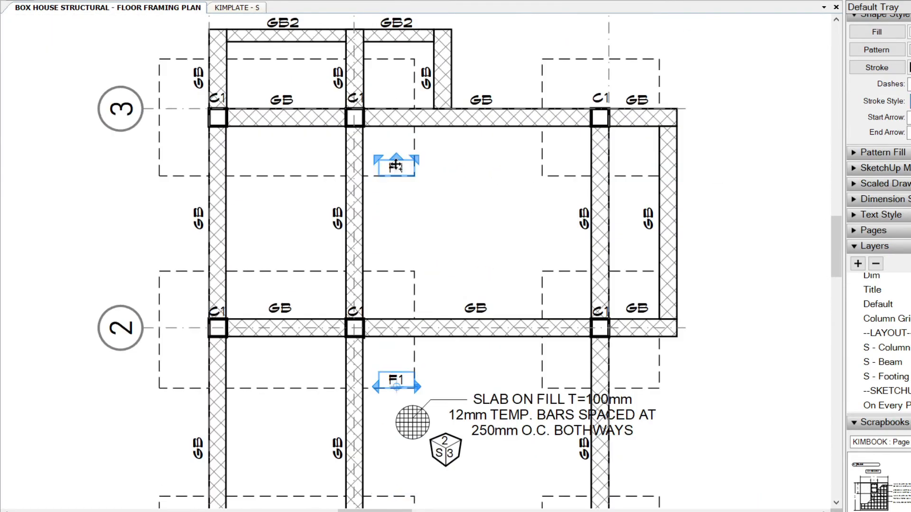
{"action": "right_click", "coordinate": [397, 170]}
{"action": "left_click", "coordinate": [449, 340]}
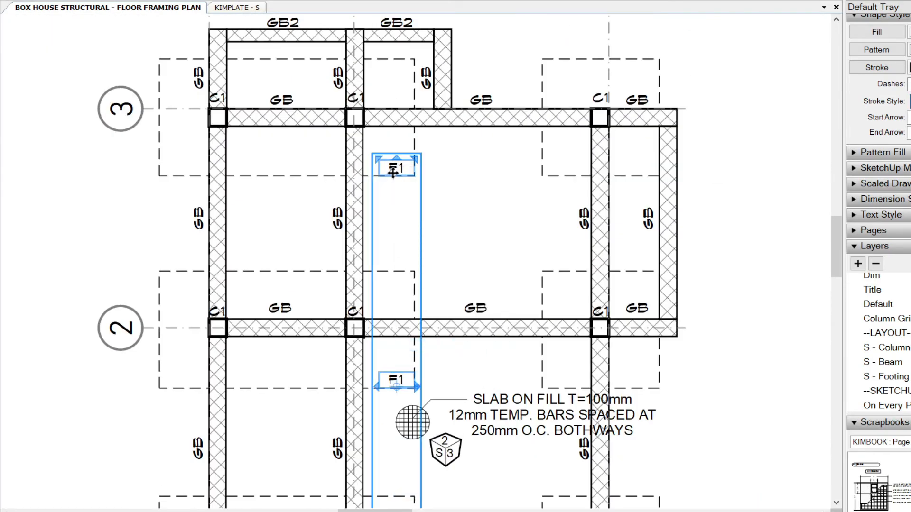
- Inside the group, copy the three F1 labels across into the footings along grid line C
{"action": "scroll", "coordinate": [392, 174], "scroll_direction": "down", "scroll_amount": 2}
{"action": "middle_click_drag", "start_coordinate": [430, 229], "coordinate": [392, 175]}
{"action": "left_click_drag", "start_coordinate": [431, 106], "coordinate": [340, 384]}
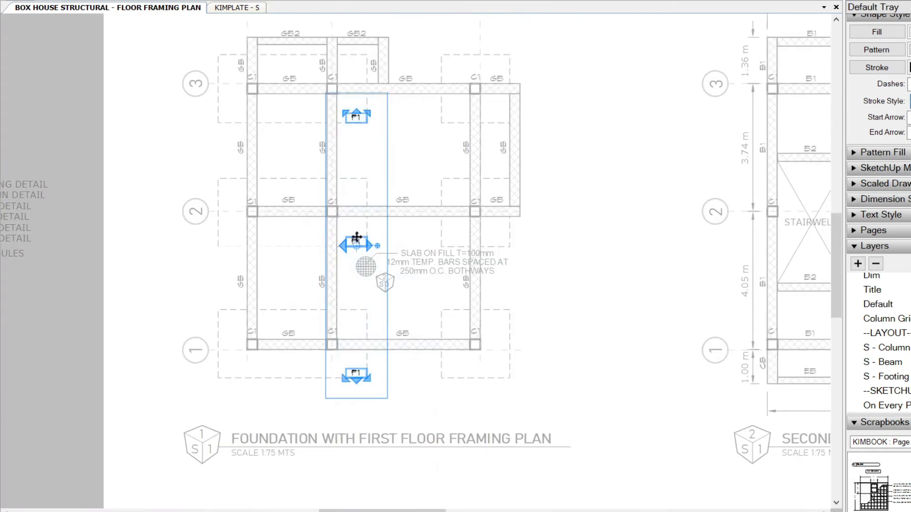
{"action": "scroll", "coordinate": [394, 133], "scroll_direction": "up", "scroll_amount": 2}
{"action": "left_click_drag", "start_coordinate": [336, 108], "coordinate": [579, 111], "text": "ctrl"}
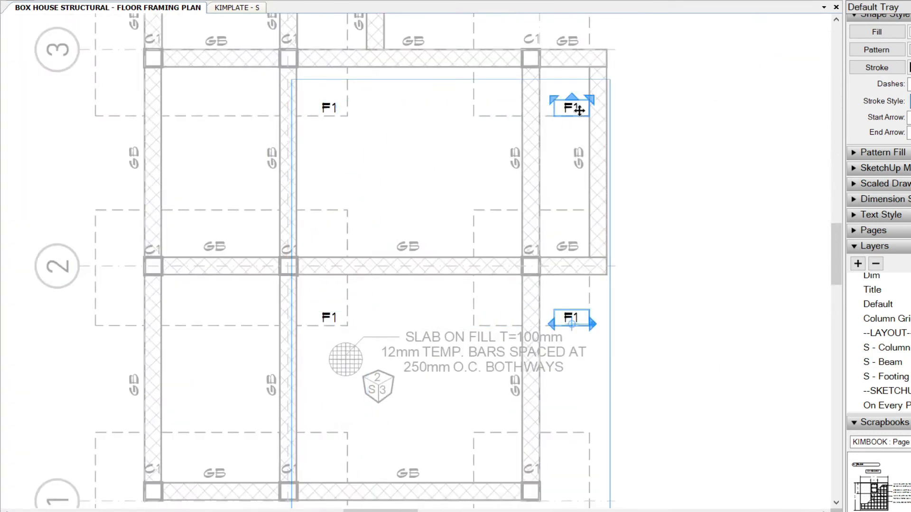
- Change the three labels in the footings along grid line C to F2, and leave the group
{"action": "scroll", "coordinate": [577, 111], "scroll_direction": "down", "scroll_amount": 3}
{"action": "middle_click_drag", "start_coordinate": [576, 110], "coordinate": [533, 163]}
{"action": "scroll", "coordinate": [534, 164], "scroll_direction": "up", "scroll_amount": 2}
{"action": "left_click", "coordinate": [517, 86]}
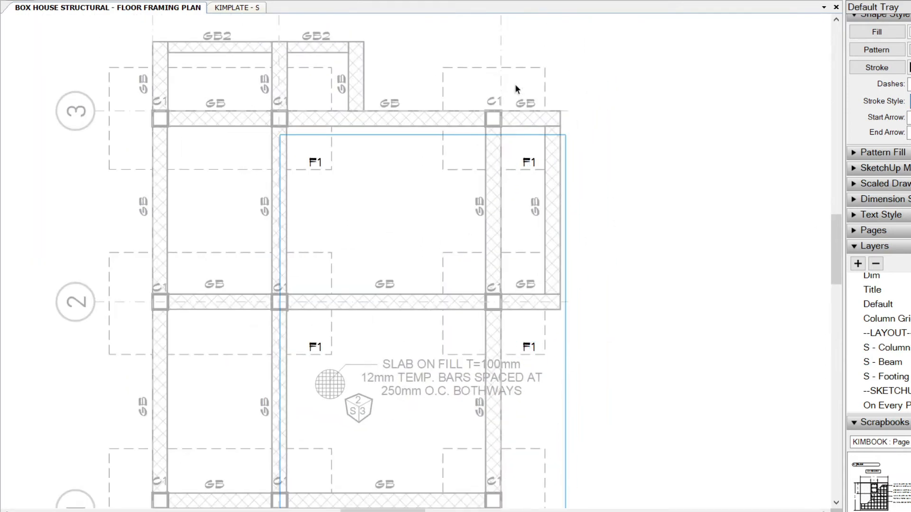
{"action": "type", "text": "F2"}
{"action": "double_click", "coordinate": [529, 347]}
{"action": "type", "text": "F2"}
{"action": "left_click", "coordinate": [586, 323]}
{"action": "scroll", "coordinate": [536, 359], "scroll_direction": "down", "scroll_amount": 1}
{"action": "middle_click_drag", "start_coordinate": [536, 360], "coordinate": [536, 266]}
{"action": "scroll", "coordinate": [538, 452], "scroll_direction": "up", "scroll_amount": 1}
{"action": "double_click", "coordinate": [538, 453]}
{"action": "type", "text": "F2"}
{"action": "left_click", "coordinate": [625, 329]}
{"action": "scroll", "coordinate": [625, 329], "scroll_direction": "down", "scroll_amount": 2}
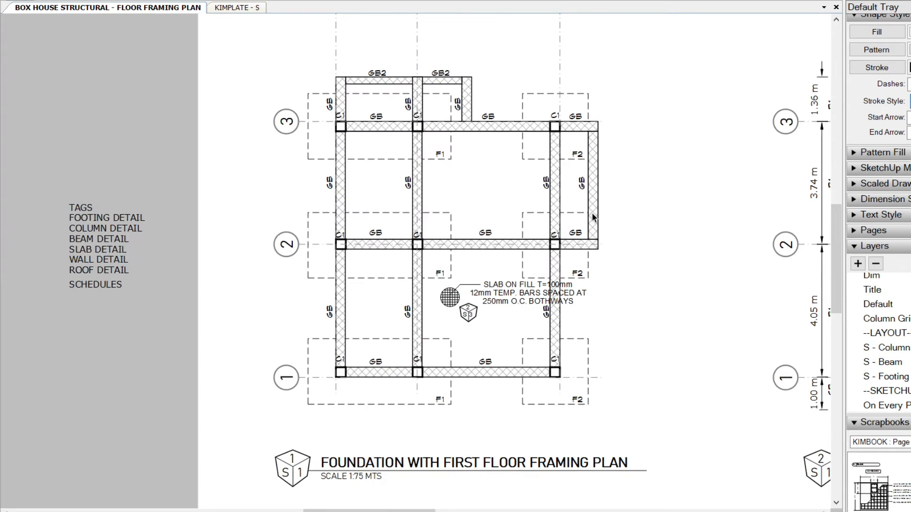
{"action": "scroll", "coordinate": [598, 183], "scroll_direction": "up", "scroll_amount": 2}
{"action": "scroll", "coordinate": [615, 223], "scroll_direction": "up", "scroll_amount": 2}
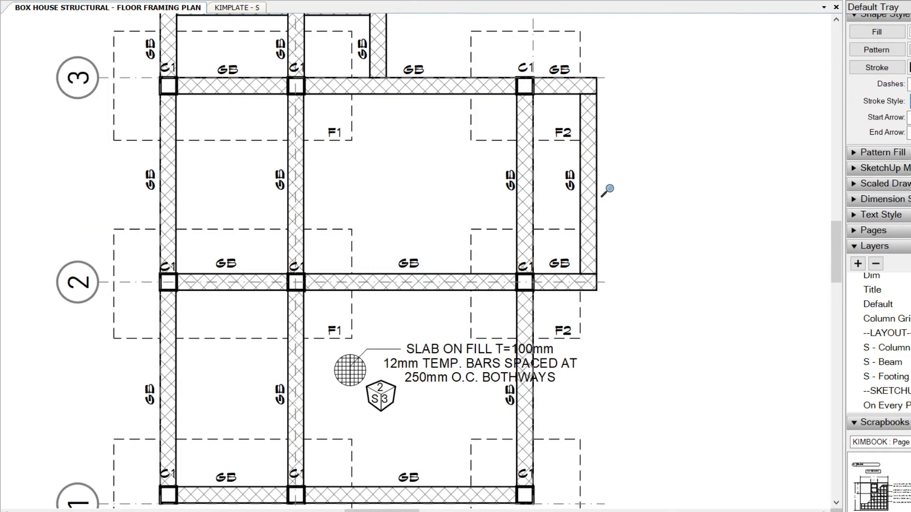
{"action": "left_click", "coordinate": [637, 129]}
{"action": "type", "text": "F2"}
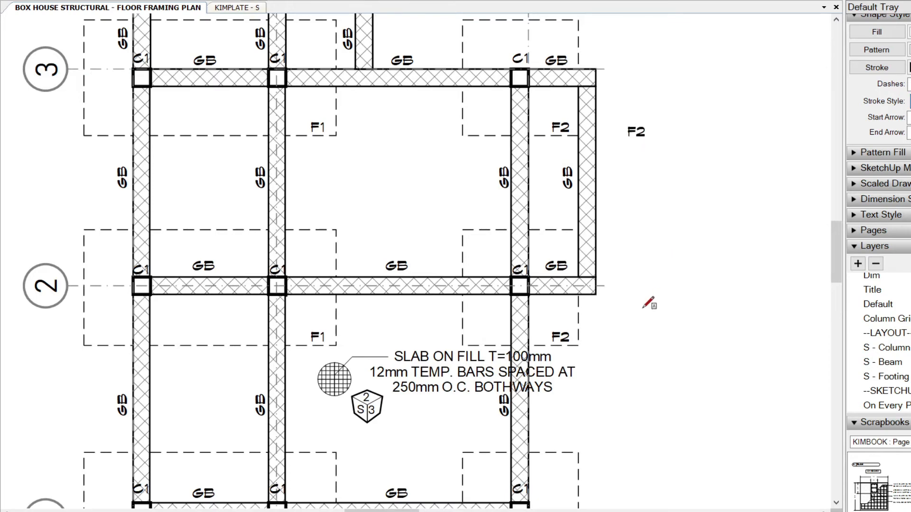
{"action": "left_click", "coordinate": [619, 281]}
{"action": "type", "text": "F2"}
{"action": "key", "text": "Delete"}
{"action": "double_click", "coordinate": [559, 124]}
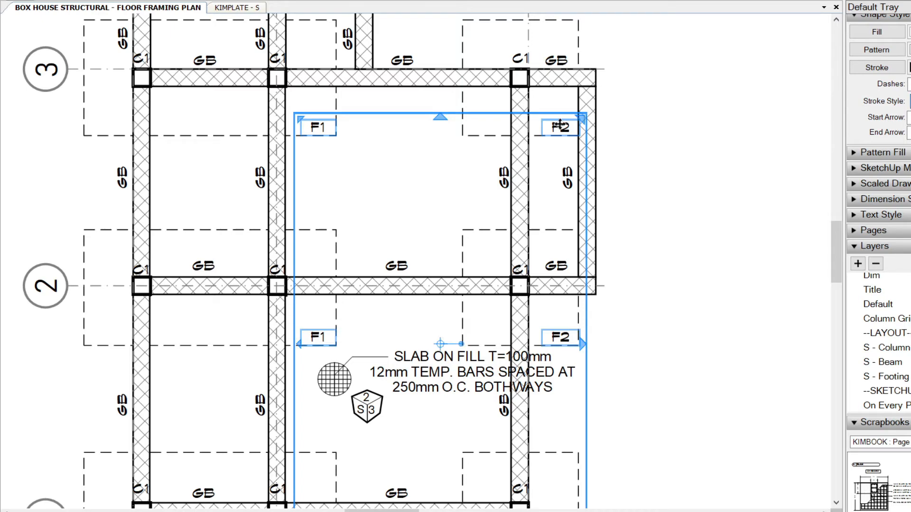
{"action": "left_click", "coordinate": [558, 124]}
{"action": "scroll", "coordinate": [378, 138], "scroll_direction": "down", "scroll_amount": 1}
{"action": "scroll", "coordinate": [378, 140], "scroll_direction": "down", "scroll_amount": 1}
{"action": "left_click_drag", "start_coordinate": [356, 102], "coordinate": [246, 457]}
{"action": "left_click_drag", "start_coordinate": [400, 97], "coordinate": [283, 503]}
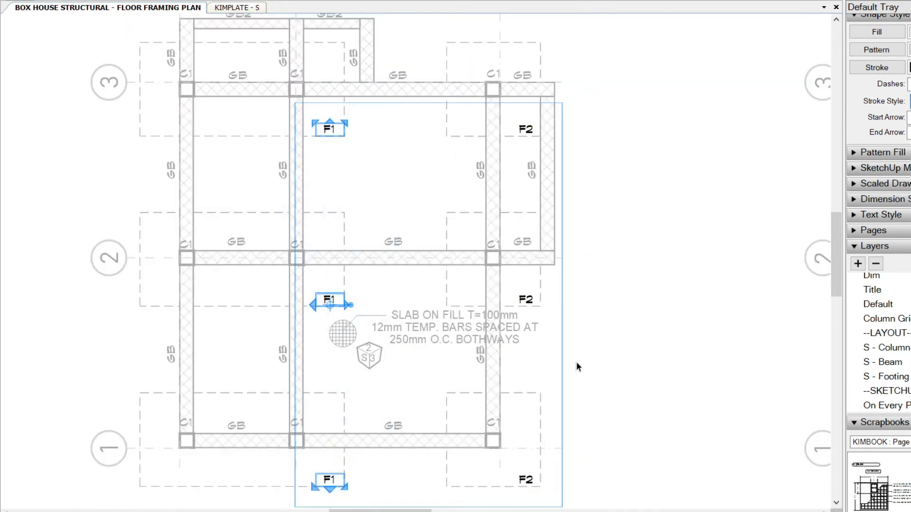
{"action": "scroll", "coordinate": [565, 327], "scroll_direction": "down", "scroll_amount": 1}
{"action": "key", "text": "Escape"}
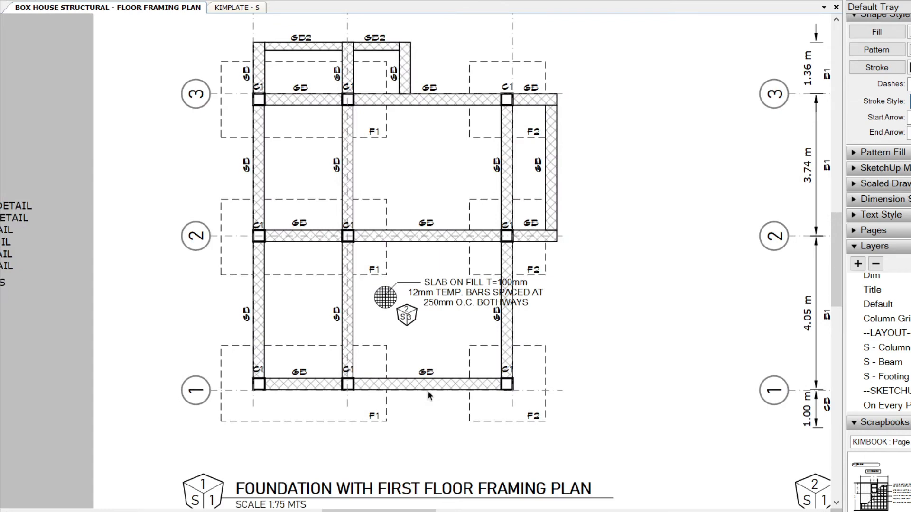
- Look over the foundation and second floor framing plans, then the roofdeck and roof framing plans on the following page
{"action": "middle_click_drag", "start_coordinate": [445, 332], "coordinate": [184, 352]}
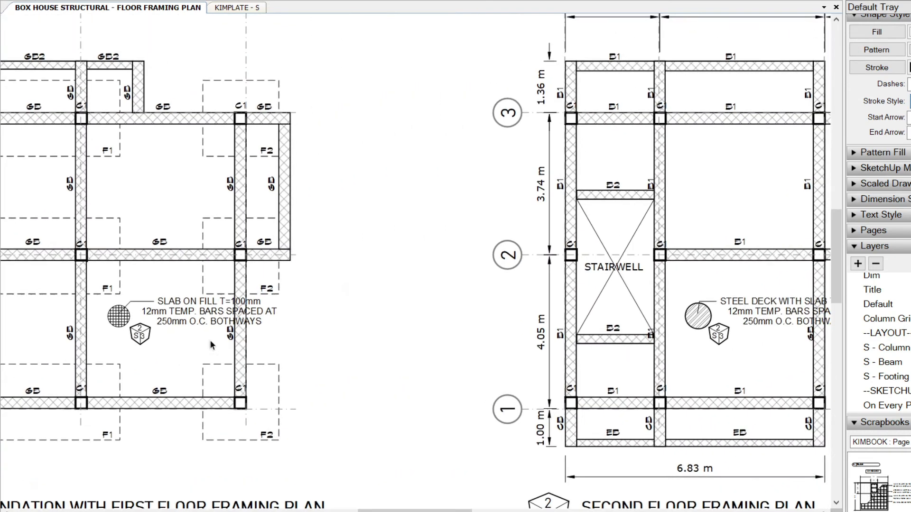
{"action": "scroll", "coordinate": [491, 236], "scroll_direction": "down", "scroll_amount": 1}
{"action": "scroll", "coordinate": [520, 231], "scroll_direction": "down", "scroll_amount": 1}
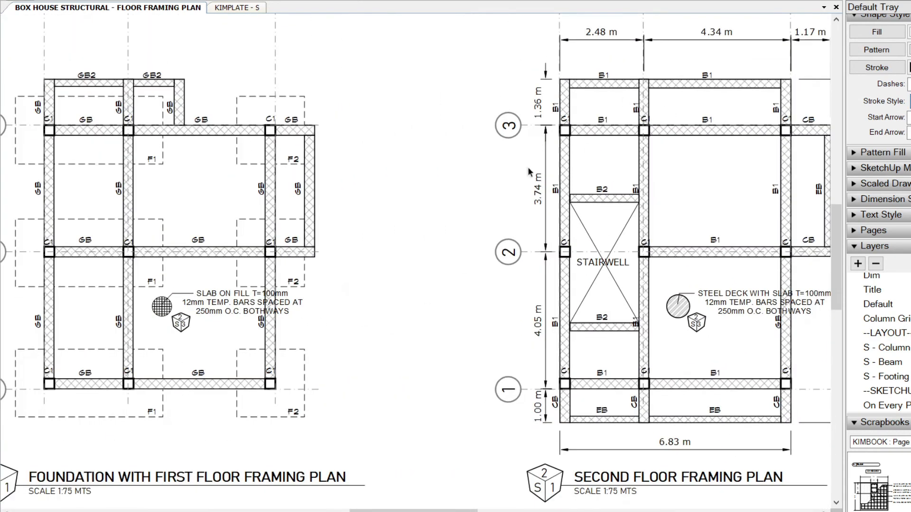
{"action": "middle_click_drag", "start_coordinate": [287, 220], "coordinate": [740, 263]}
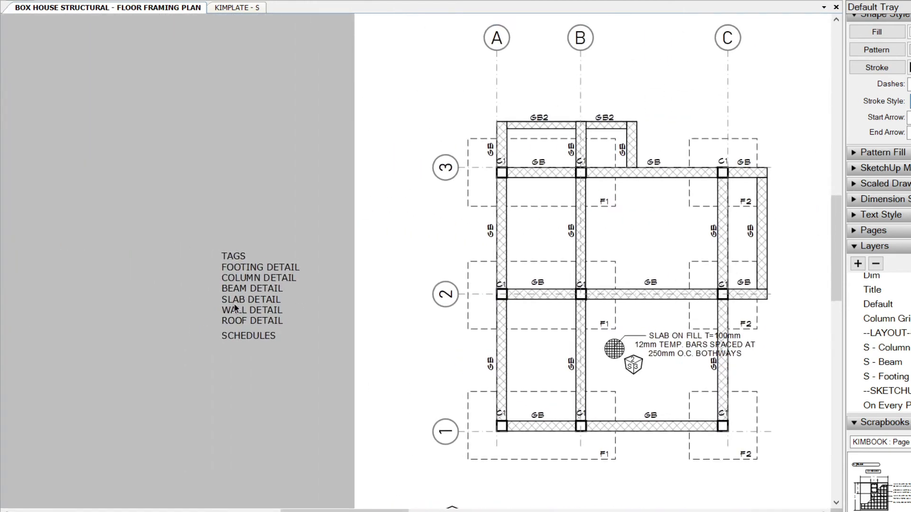
{"action": "middle_click_drag", "start_coordinate": [636, 311], "coordinate": [197, 264]}
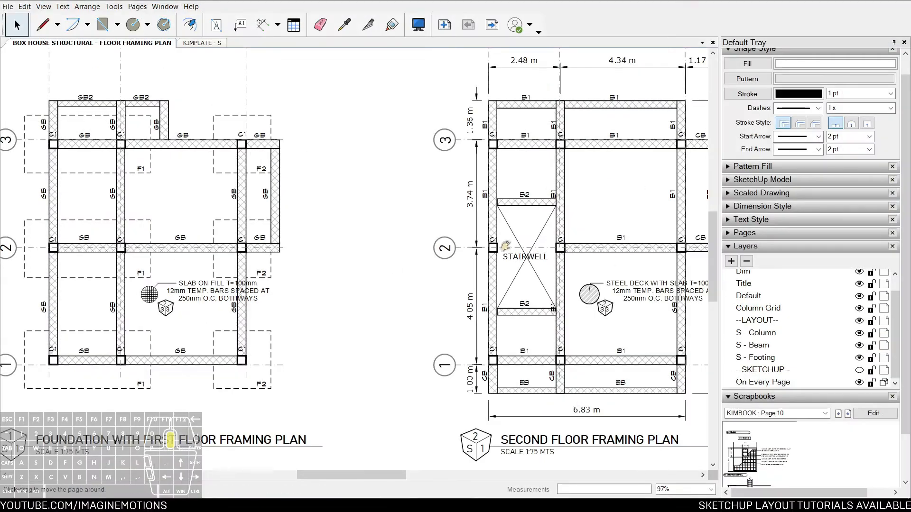
{"action": "middle_click_drag", "start_coordinate": [603, 250], "coordinate": [512, 255]}
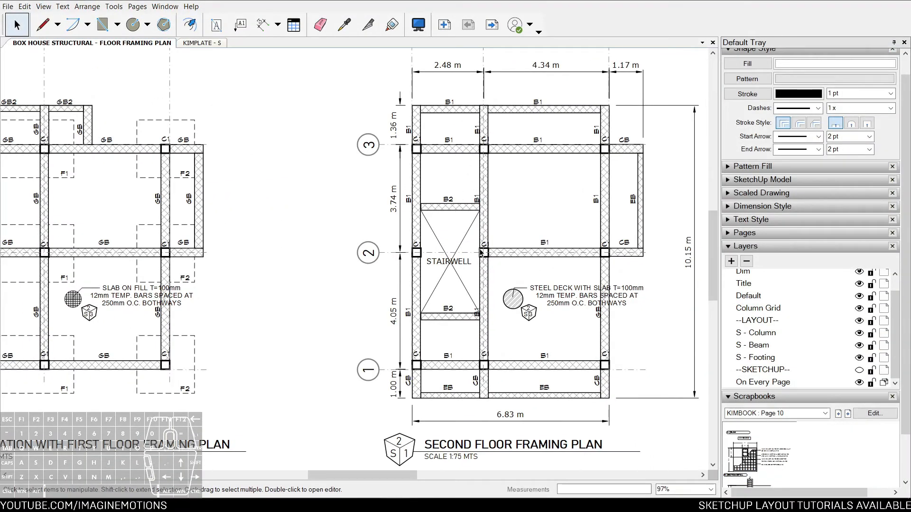
{"action": "left_click", "coordinate": [526, 293]}
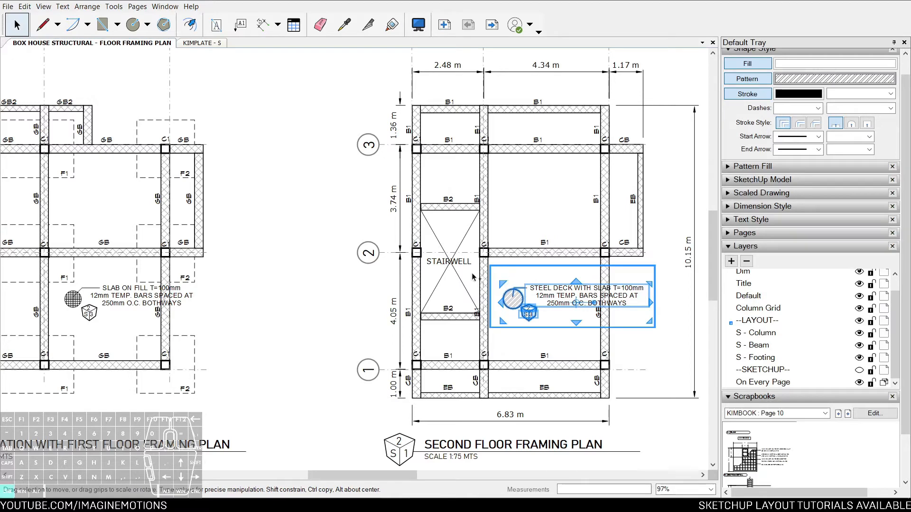
{"action": "left_click", "coordinate": [492, 24]}
{"action": "scroll", "coordinate": [263, 284], "scroll_direction": "up", "scroll_amount": 3}
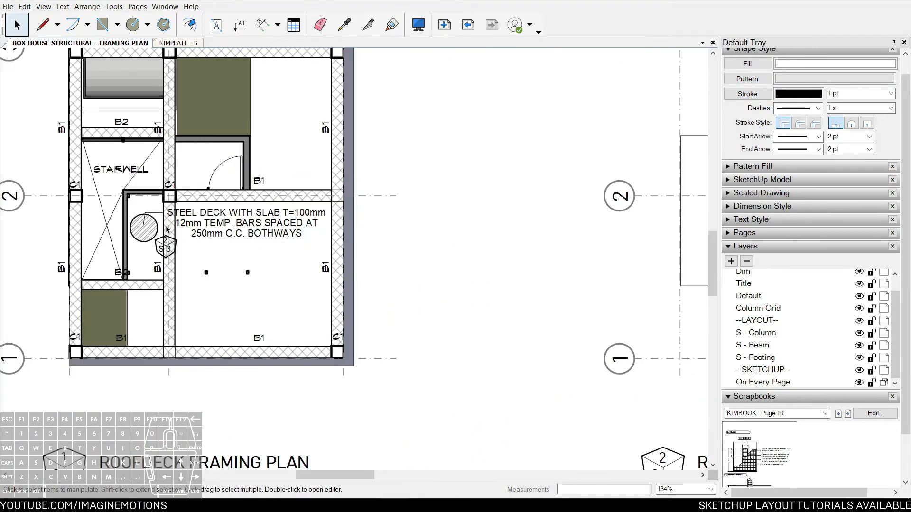
{"action": "scroll", "coordinate": [205, 221], "scroll_direction": "down", "scroll_amount": 3}
{"action": "scroll", "coordinate": [446, 236], "scroll_direction": "down", "scroll_amount": 1}
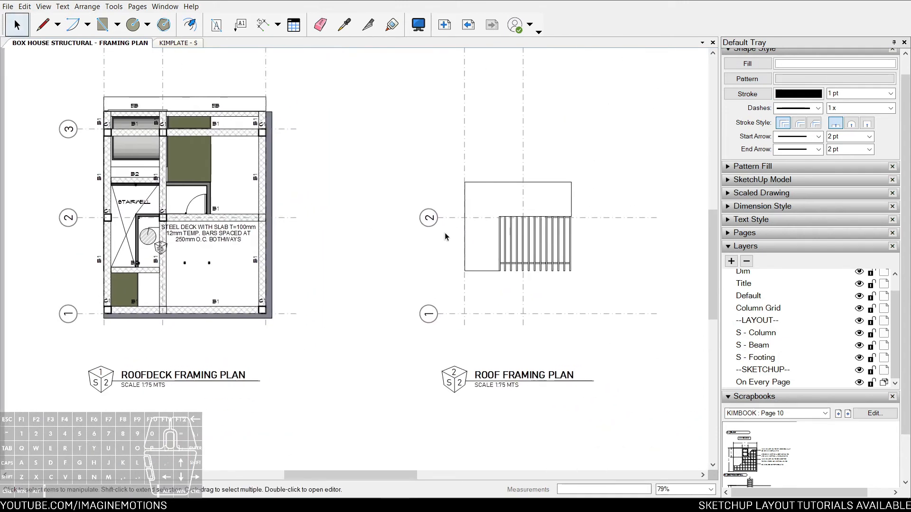
{"action": "left_click", "coordinate": [506, 208]}
{"action": "key", "text": "Escape"}
{"action": "scroll", "coordinate": [507, 207], "scroll_direction": "up", "scroll_amount": 3}
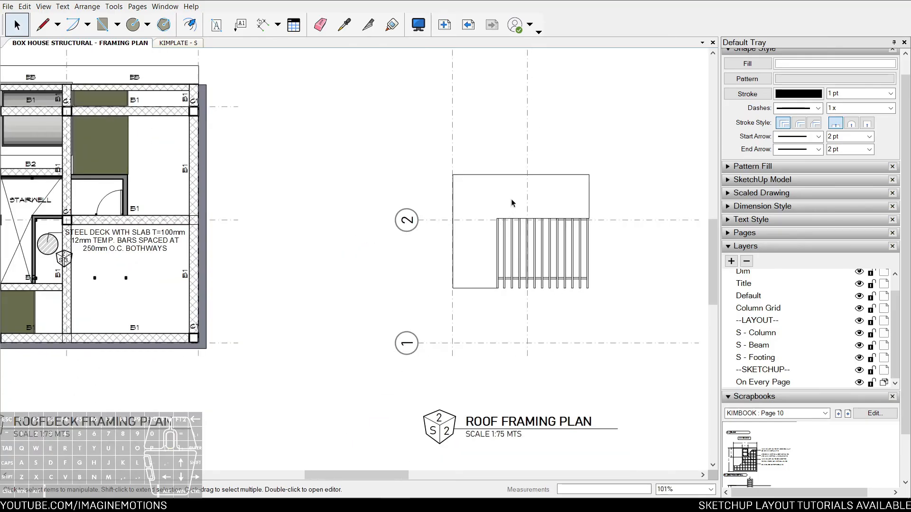
- Orbit the roof framing plan's model view to inspect the roof in 3D, and undo the orbit
{"action": "left_click", "coordinate": [511, 201]}
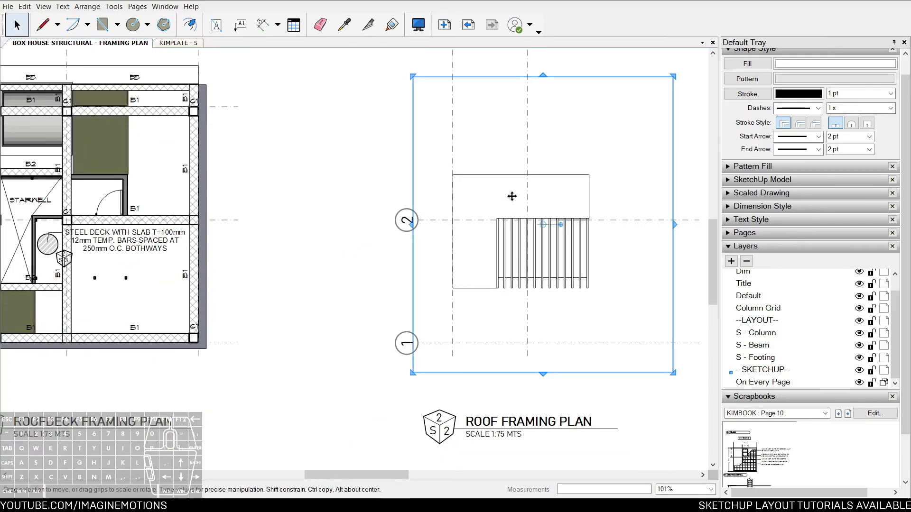
{"action": "middle_click_drag", "start_coordinate": [556, 199], "coordinate": [483, 220]}
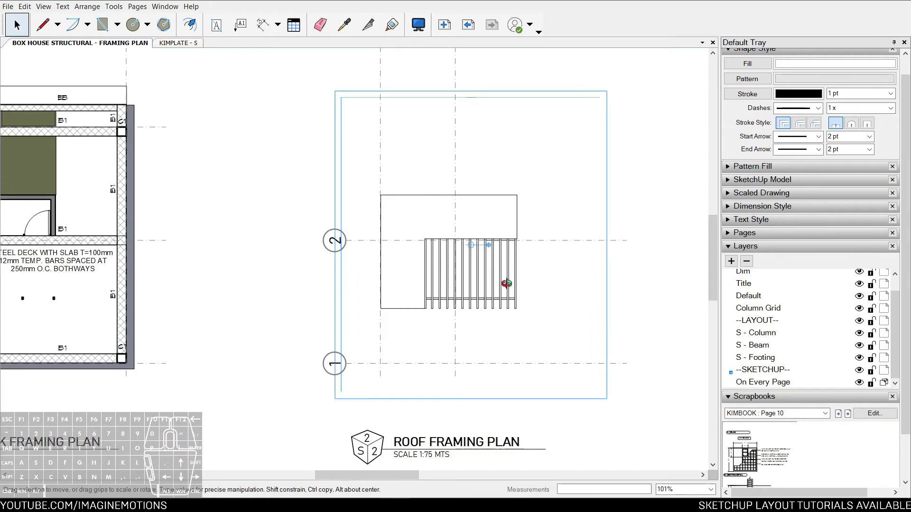
{"action": "mouse_move", "coordinate": [525, 364]}
{"action": "left_mouse_down"}
{"action": "mouse_move", "coordinate": [464, 336]}
{"action": "mouse_move", "coordinate": [460, 90]}
{"action": "mouse_move", "coordinate": [458, 210]}
{"action": "left_mouse_up"}
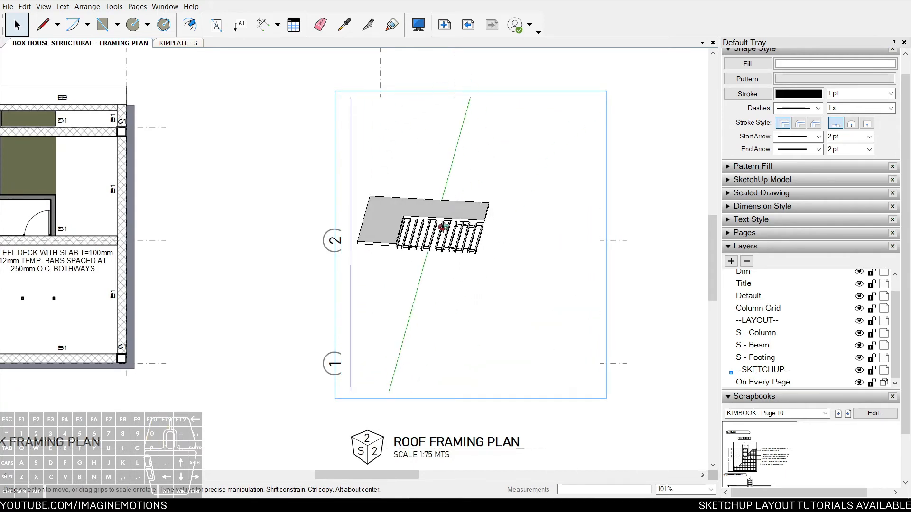
{"action": "key", "text": "Escape"}
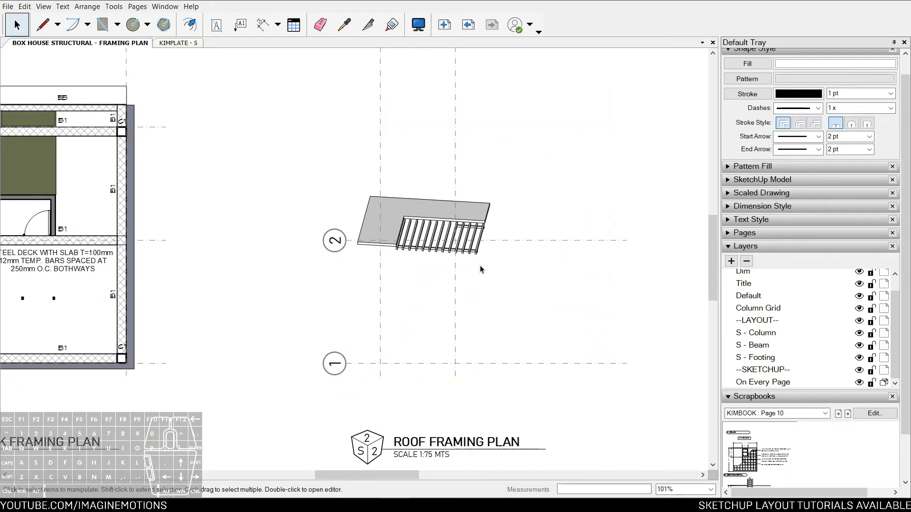
{"action": "key", "text": "ctrl+z"}
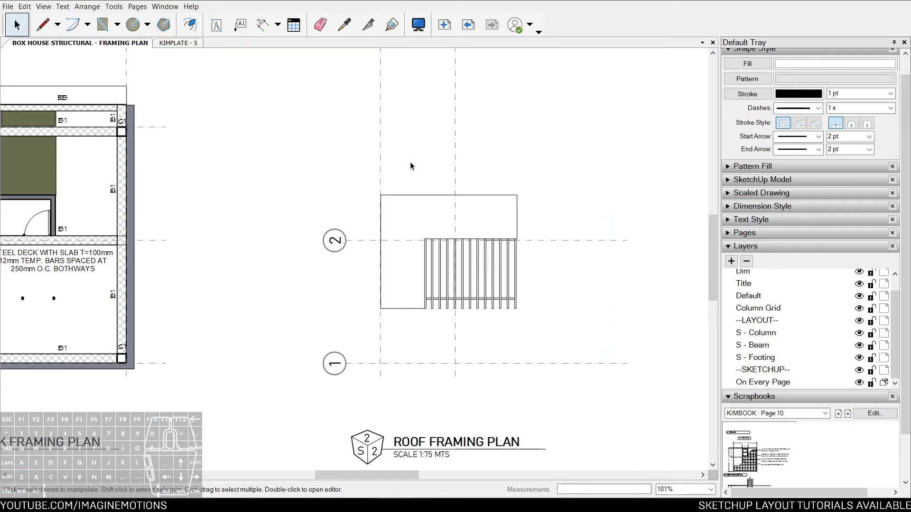
{"action": "scroll", "coordinate": [372, 173], "scroll_direction": "down", "scroll_amount": 3}
{"action": "key", "text": "space"}
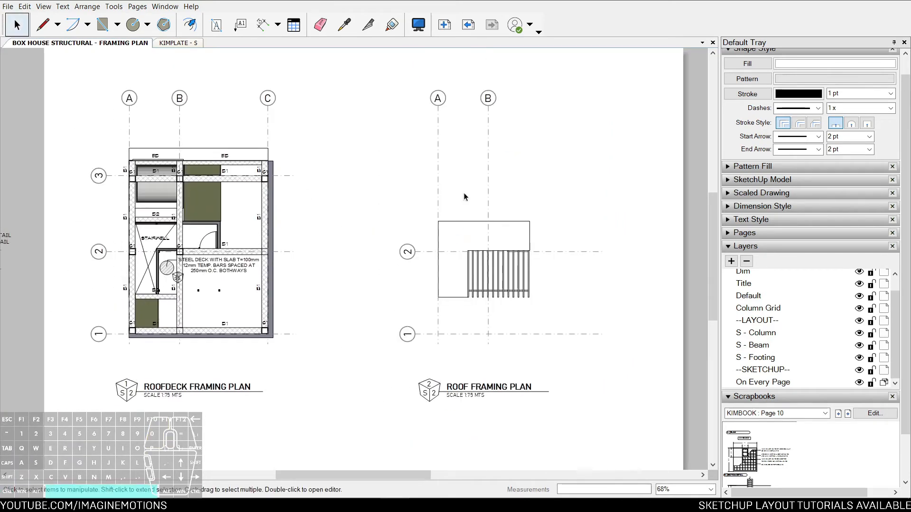
- Make the --LAYOUT-- layer active and start a scaled drawing at 1 m:75 m (1:75) for the roof framing plan
{"action": "scroll", "coordinate": [506, 269], "scroll_direction": "up", "scroll_amount": 3}
{"action": "left_click", "coordinate": [748, 325]}
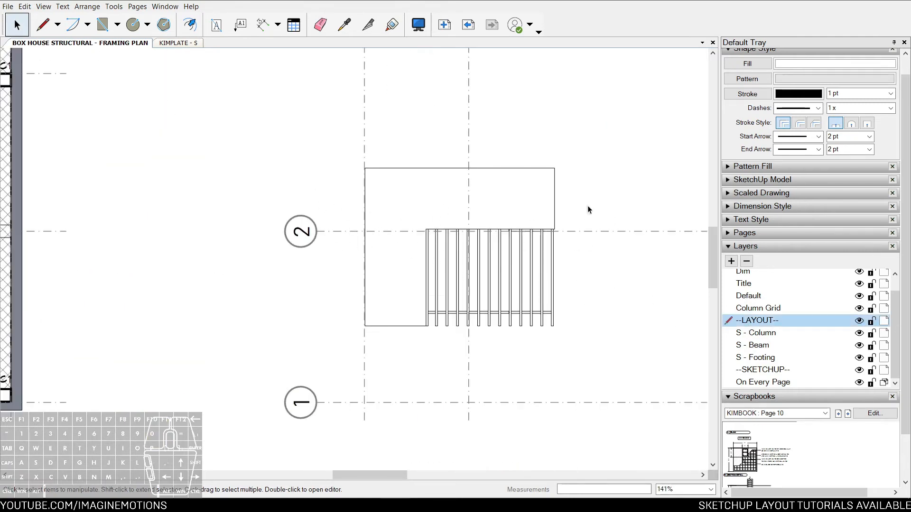
{"action": "left_click", "coordinate": [730, 193]}
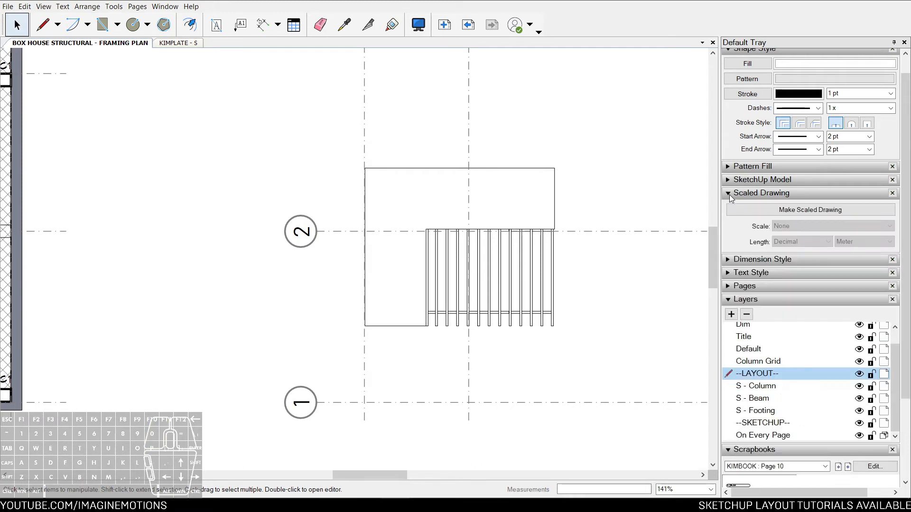
{"action": "left_click", "coordinate": [787, 212]}
{"action": "left_click", "coordinate": [806, 226]}
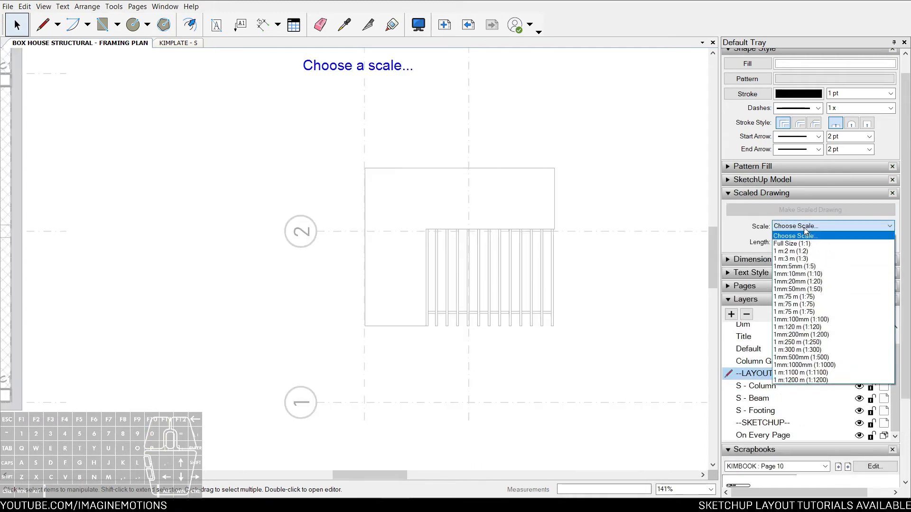
{"action": "left_click", "coordinate": [794, 305]}
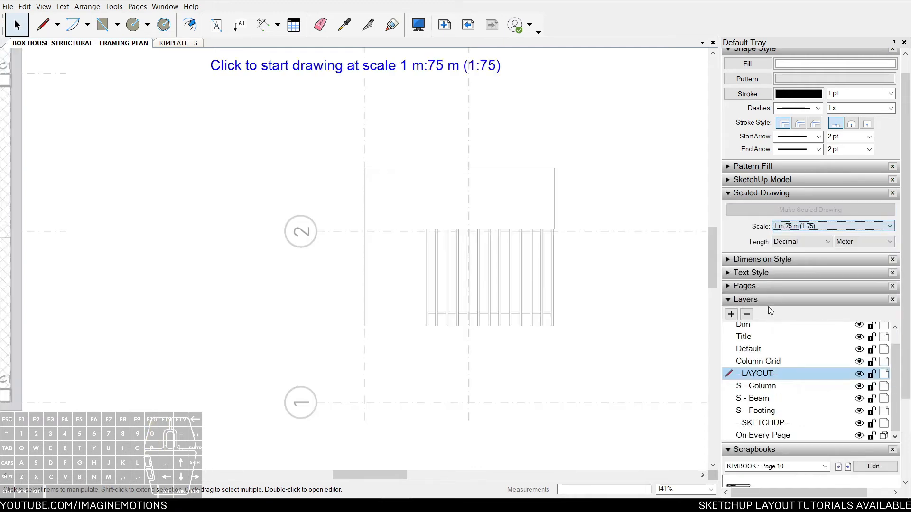
- Trace the closed L-shaped outline of the roof slab with lines on the roof framing plan
{"action": "scroll", "coordinate": [375, 183], "scroll_direction": "up", "scroll_amount": 3}
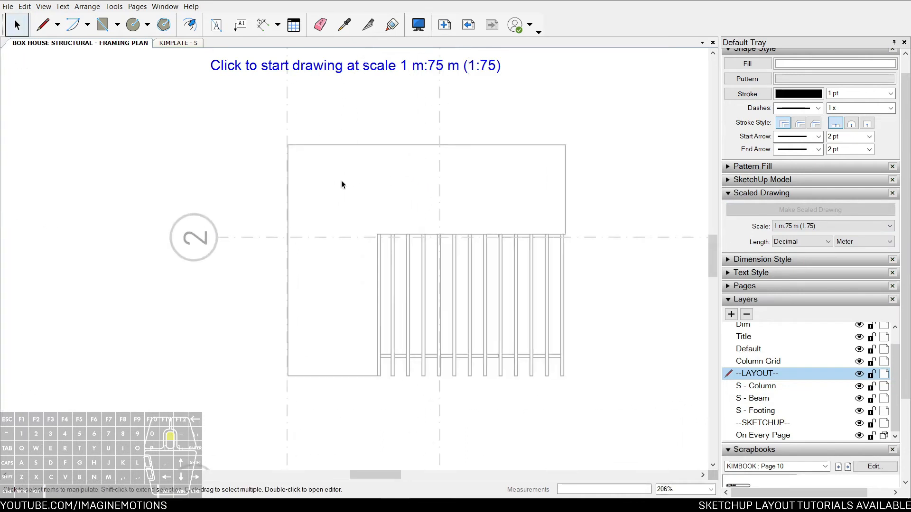
{"action": "key", "text": "l"}
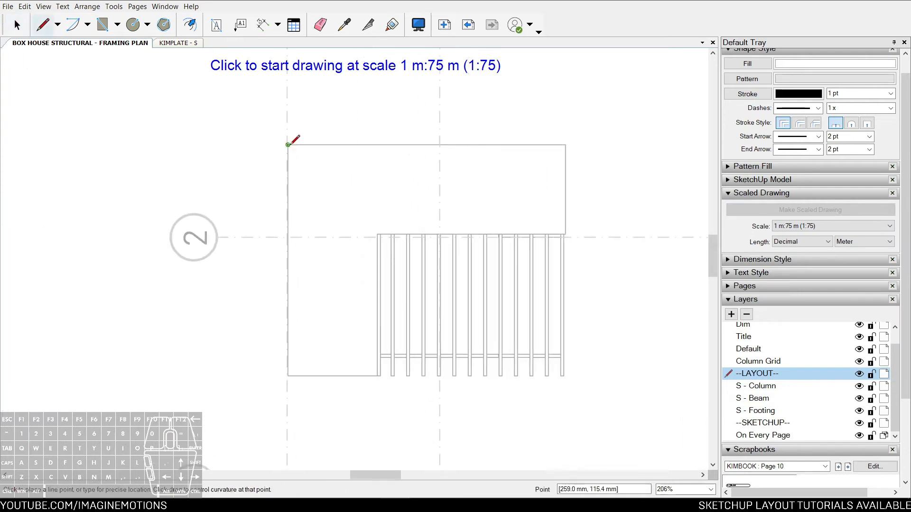
{"action": "left_click", "coordinate": [288, 144]}
{"action": "left_click", "coordinate": [565, 144]}
{"action": "left_click", "coordinate": [565, 234]}
{"action": "left_click", "coordinate": [377, 234]}
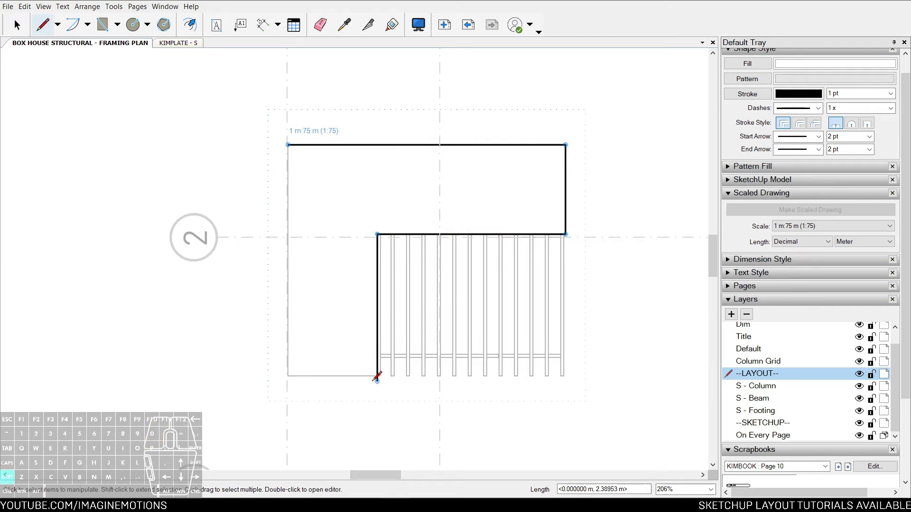
{"action": "left_click", "coordinate": [377, 376]}
{"action": "left_click", "coordinate": [288, 376]}
{"action": "left_click", "coordinate": [288, 144]}
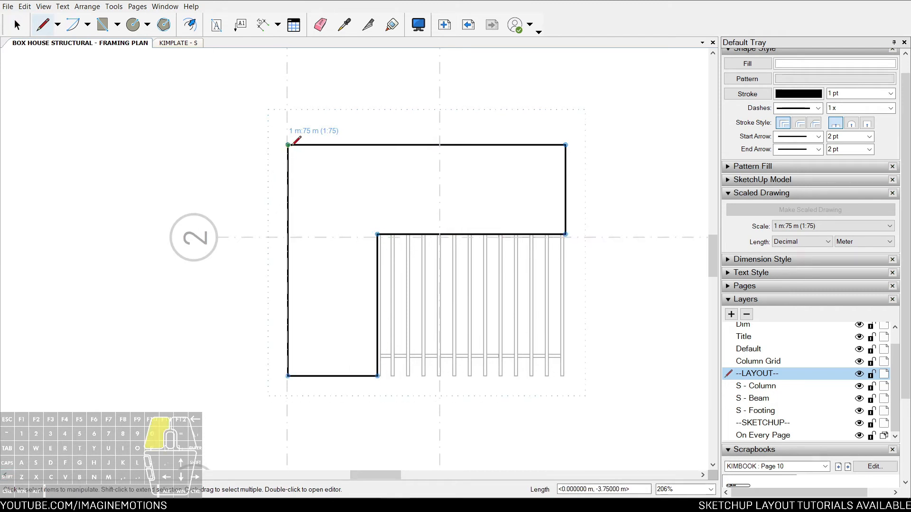
{"action": "key", "text": "space"}
- Try offsetting the L-shaped roof outline inward by about 0.067 m, and undo the offset
{"action": "scroll", "coordinate": [353, 156], "scroll_direction": "up", "scroll_amount": 2}
{"action": "key", "text": "o"}
{"action": "left_click", "coordinate": [367, 148]}
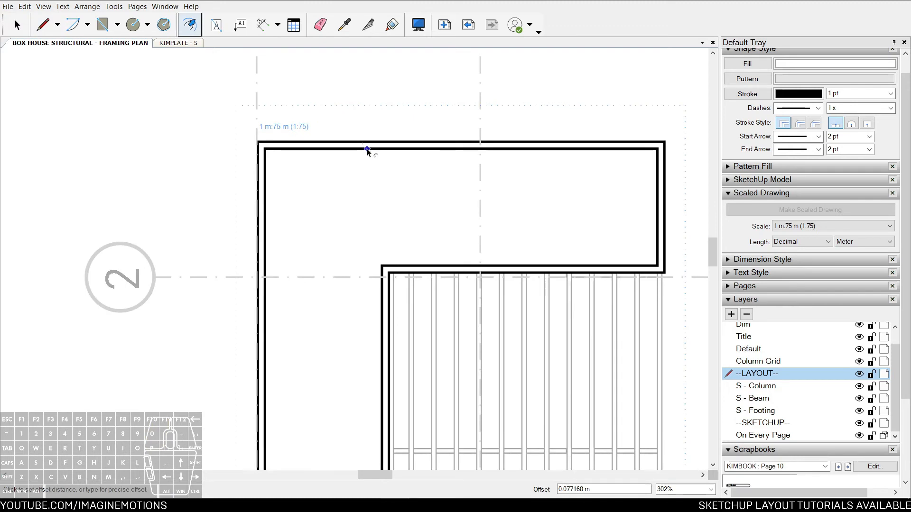
{"action": "left_click", "coordinate": [369, 151]}
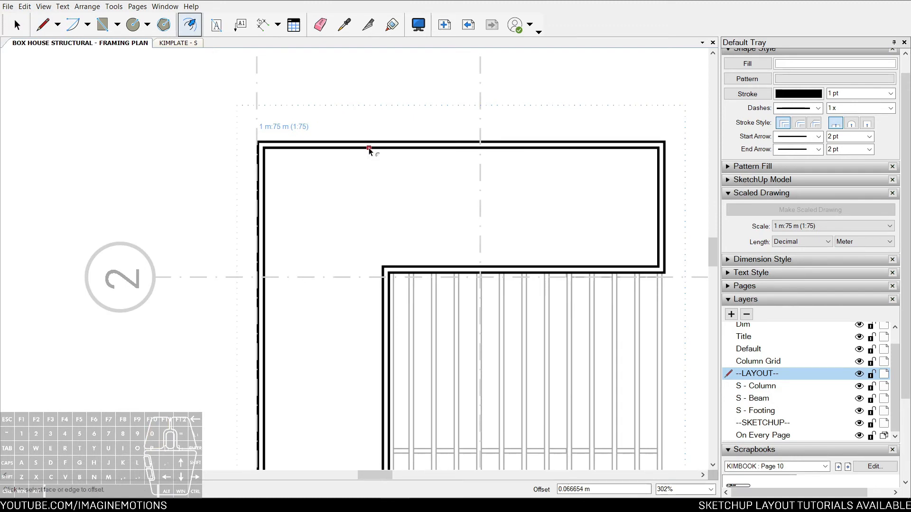
{"action": "key", "text": "space"}
{"action": "scroll", "coordinate": [361, 153], "scroll_direction": "down", "scroll_amount": 2}
{"action": "scroll", "coordinate": [490, 172], "scroll_direction": "up", "scroll_amount": 2}
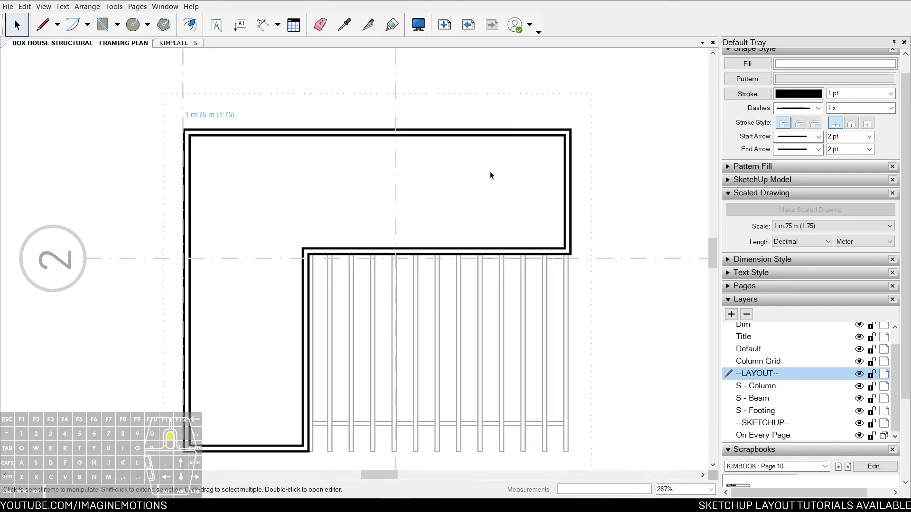
{"action": "scroll", "coordinate": [569, 163], "scroll_direction": "up", "scroll_amount": 2}
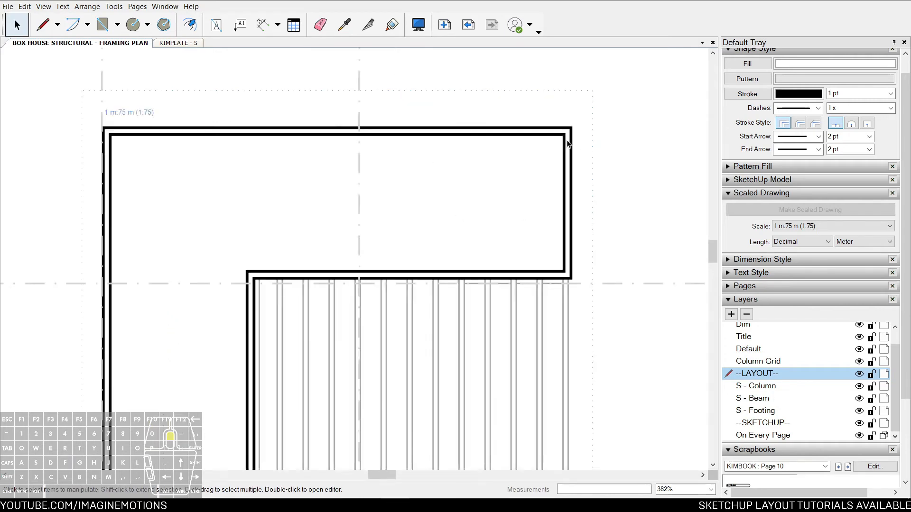
{"action": "scroll", "coordinate": [568, 152], "scroll_direction": "down", "scroll_amount": 3}
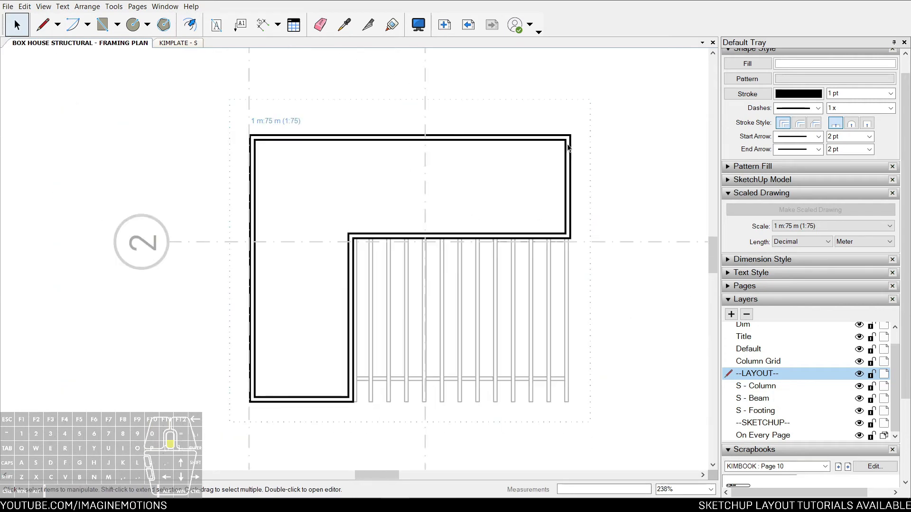
{"action": "scroll", "coordinate": [567, 144], "scroll_direction": "up", "scroll_amount": 2}
{"action": "scroll", "coordinate": [578, 150], "scroll_direction": "down", "scroll_amount": 1}
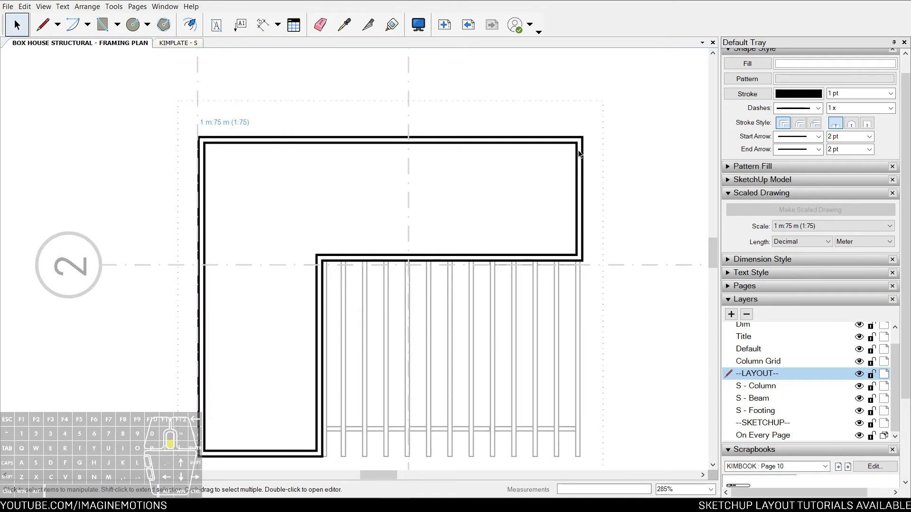
{"action": "scroll", "coordinate": [600, 142], "scroll_direction": "up", "scroll_amount": 2}
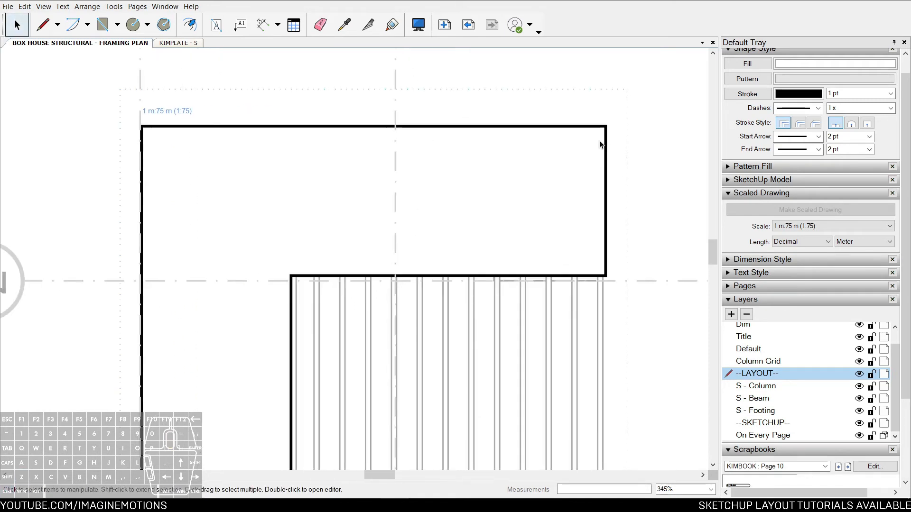
{"action": "scroll", "coordinate": [547, 144], "scroll_direction": "down", "scroll_amount": 2}
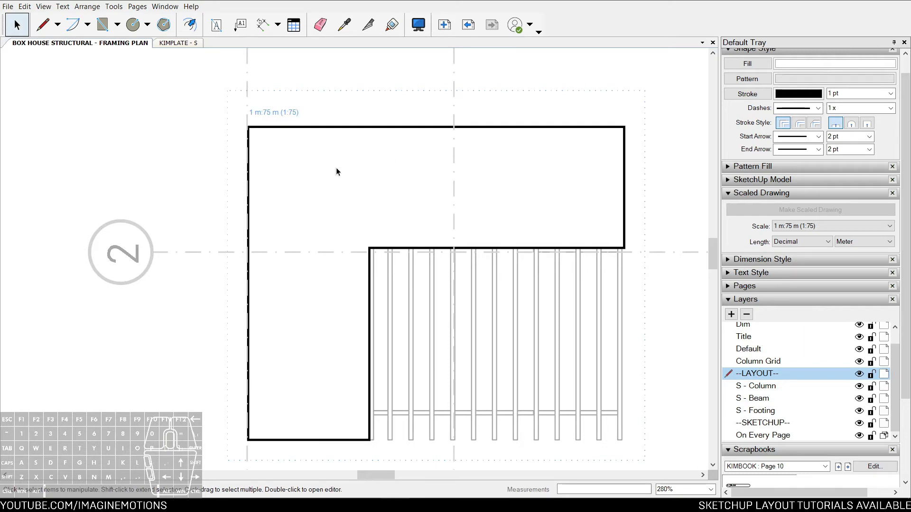
{"action": "scroll", "coordinate": [247, 126], "scroll_direction": "up", "scroll_amount": 2}
{"action": "scroll", "coordinate": [357, 160], "scroll_direction": "down", "scroll_amount": 3}
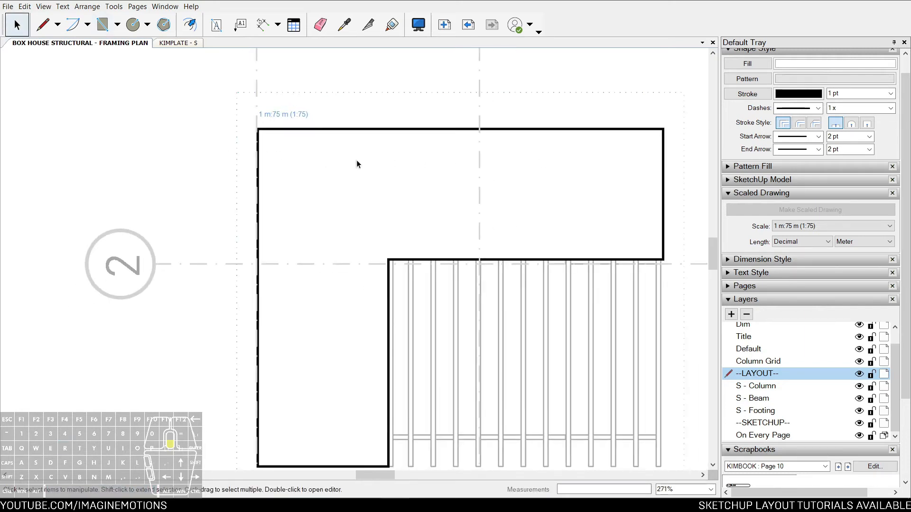
{"action": "scroll", "coordinate": [541, 174], "scroll_direction": "up", "scroll_amount": 3}
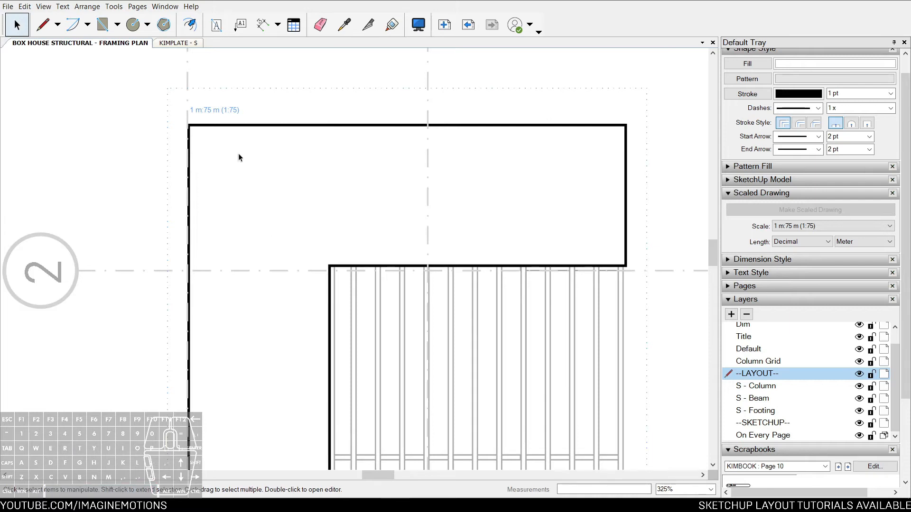
- Try offsetting the L-shaped roof outline inward four times as concentric rings, the first about 0.13 m from the edge
{"action": "key", "text": "o"}
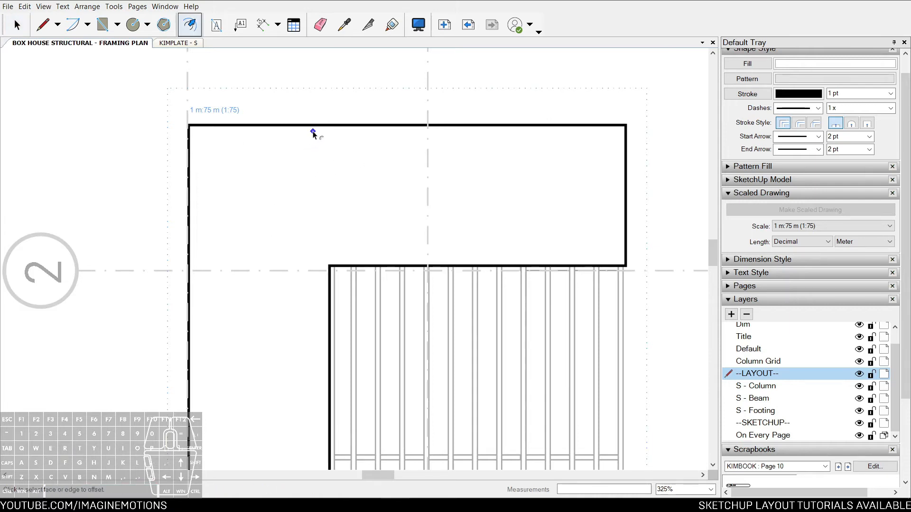
{"action": "left_click", "coordinate": [315, 129]}
{"action": "scroll", "coordinate": [309, 142], "scroll_direction": "down", "scroll_amount": 2}
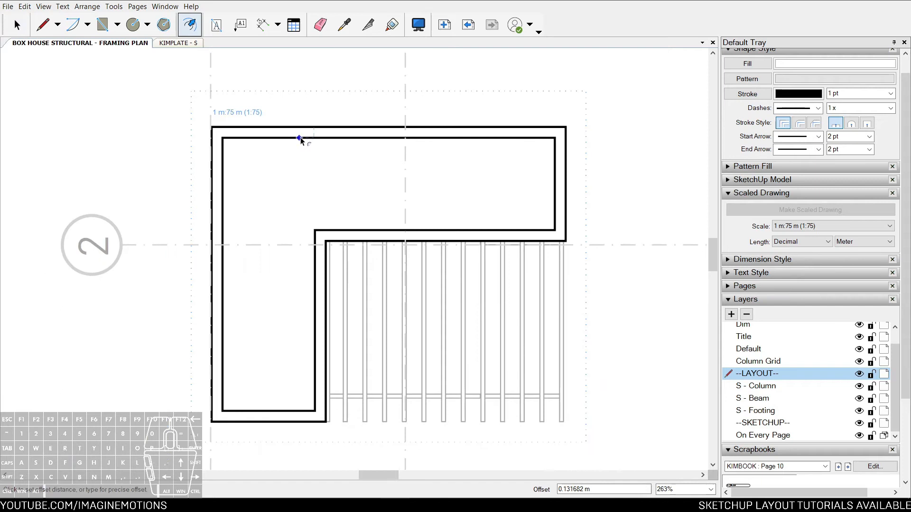
{"action": "left_click", "coordinate": [290, 142]}
{"action": "left_click", "coordinate": [280, 152]}
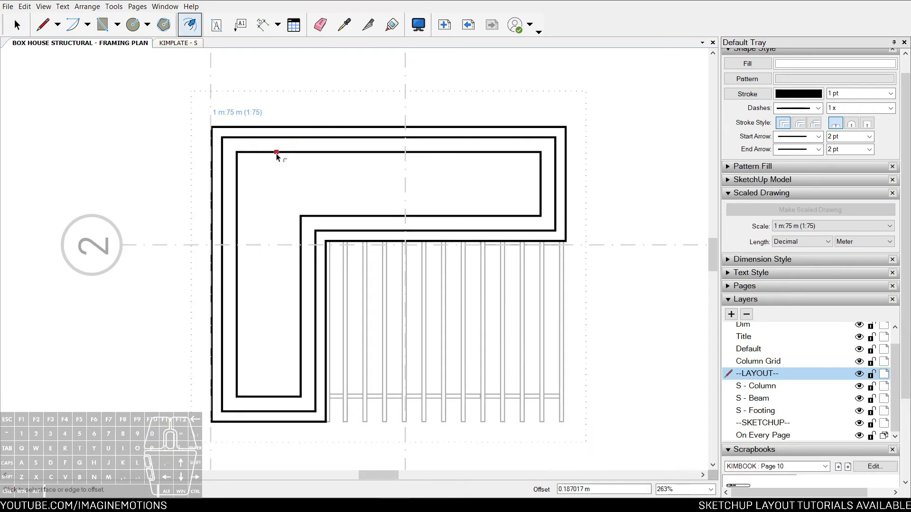
{"action": "left_click", "coordinate": [279, 153]}
{"action": "left_click", "coordinate": [274, 167]}
{"action": "left_click", "coordinate": [273, 168]}
{"action": "left_click", "coordinate": [270, 181]}
{"action": "key", "text": "space"}
{"action": "key", "text": "ctrl+z"}
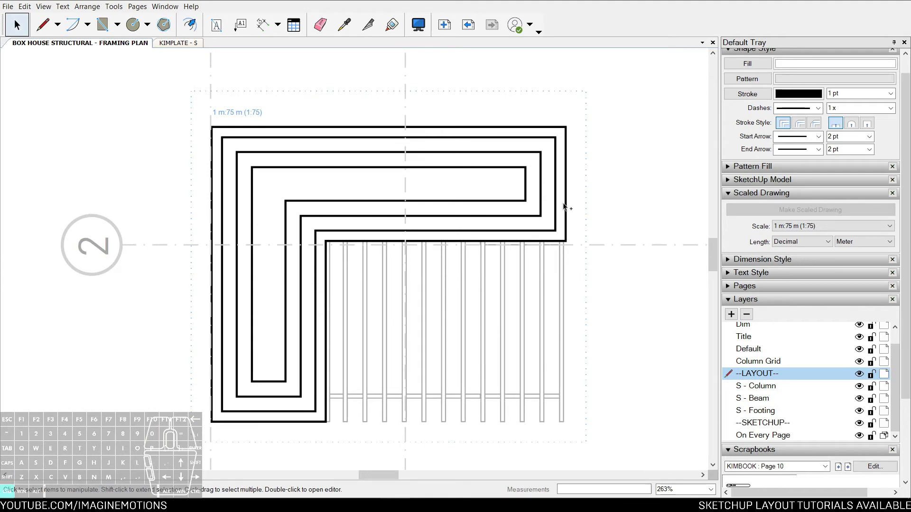
{"action": "key", "text": "ctrl+y"}
- Draw diagonal lines from the innermost ring to the two corners of the right wing's end and across the inner bend
{"action": "key", "text": "l"}
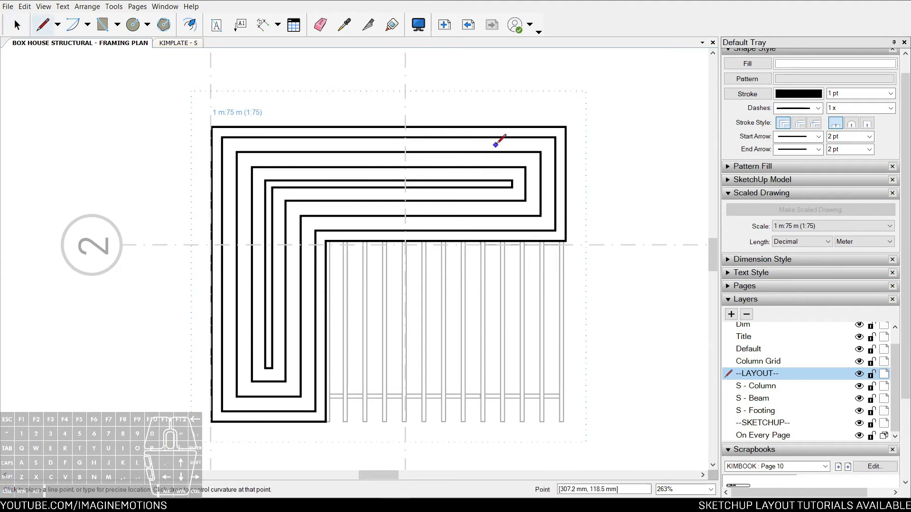
{"action": "left_click", "coordinate": [511, 181]}
{"action": "left_click", "coordinate": [566, 127]}
{"action": "key", "text": "space"}
{"action": "key", "text": "l"}
{"action": "left_click", "coordinate": [511, 188]}
{"action": "left_click", "coordinate": [566, 241]}
{"action": "key", "text": "space"}
{"action": "key", "text": "l"}
{"action": "left_click", "coordinate": [265, 180]}
{"action": "left_click", "coordinate": [326, 241]}
{"action": "key", "text": "space"}
- Draw two diagonal lines from the innermost ring to the corners at the lower end of the left wing
{"action": "key", "text": "w"}
{"action": "left_click", "coordinate": [265, 368]}
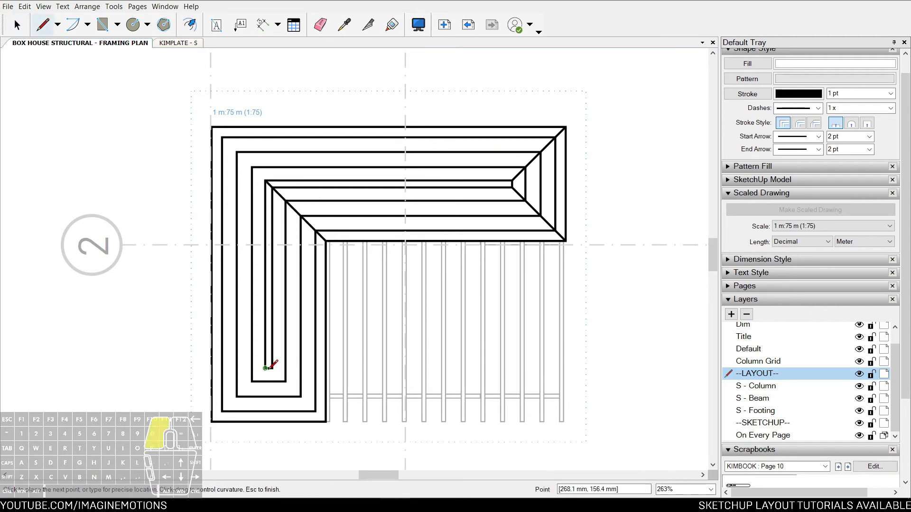
{"action": "left_click", "coordinate": [212, 422]}
{"action": "key", "text": "space"}
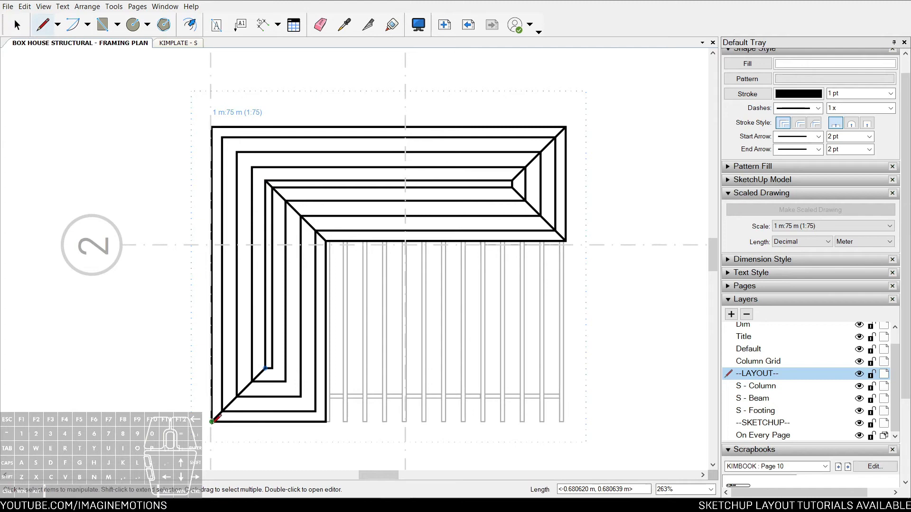
{"action": "key", "text": "w"}
{"action": "left_click", "coordinate": [271, 368]}
{"action": "left_click", "coordinate": [326, 422]}
{"action": "key", "text": "space"}
- Draw a vertical line across the upper wing of the roof and array it leftward as five equally spaced copies
{"action": "key", "text": "w"}
{"action": "left_click", "coordinate": [495, 128]}
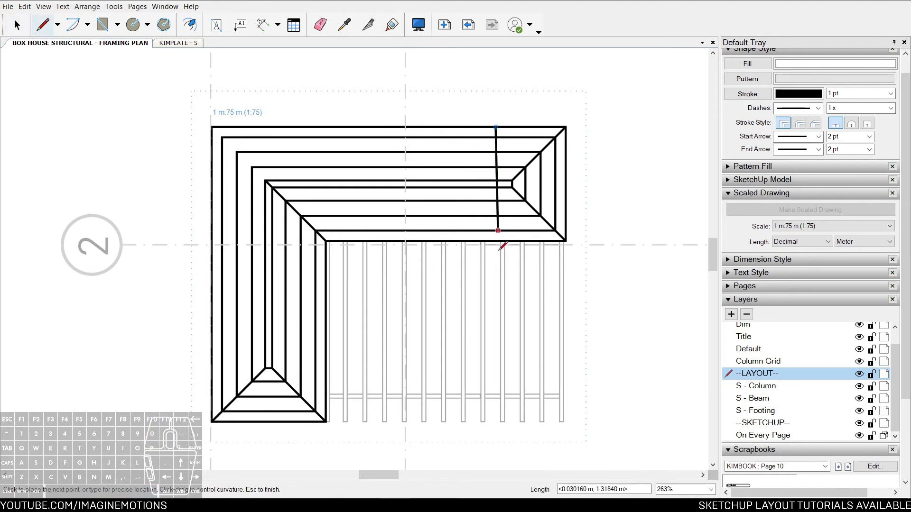
{"action": "left_click", "coordinate": [495, 245]}
{"action": "key", "text": "space"}
{"action": "left_click", "coordinate": [496, 155]}
{"action": "scroll", "coordinate": [496, 147], "scroll_direction": "up", "scroll_amount": 1}
{"action": "left_click_drag", "start_coordinate": [496, 143], "coordinate": [463, 147], "text": "ctrl+shift"}
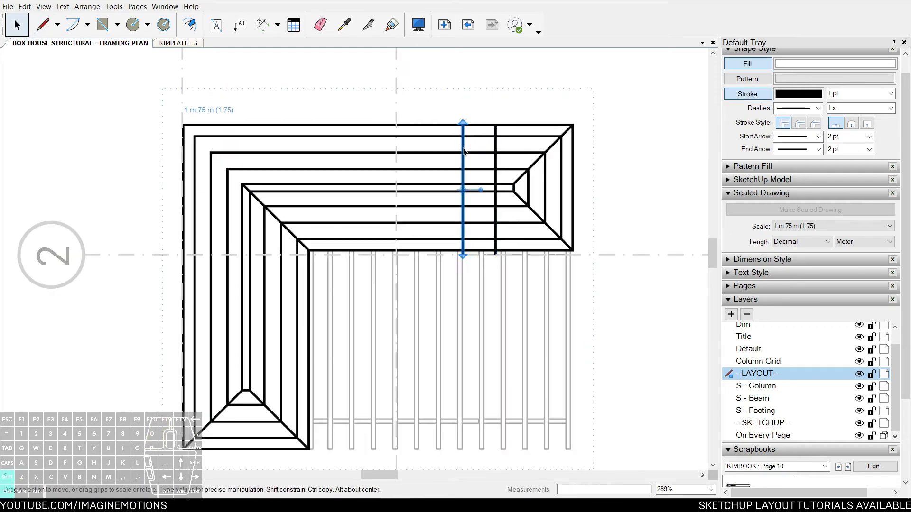
{"action": "type", "text": "2x"}
{"action": "key", "text": "Return"}
{"action": "type", "text": "5x"}
{"action": "key", "text": "Return"}
{"action": "key", "text": "Escape"}
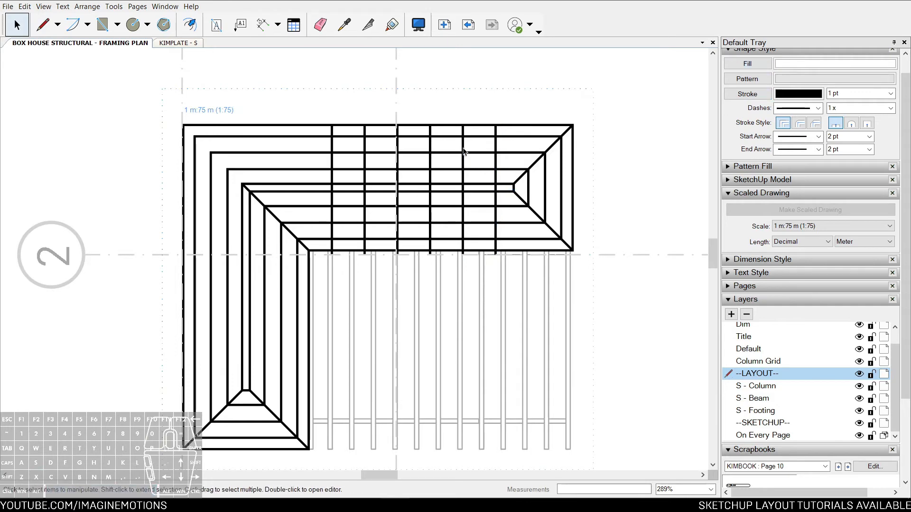
- Undo the vertical lines, diagonals and inward offsets back to the plain L-shaped outline, and leave the scaled drawing
{"action": "scroll", "coordinate": [512, 236], "scroll_direction": "down", "scroll_amount": 2}
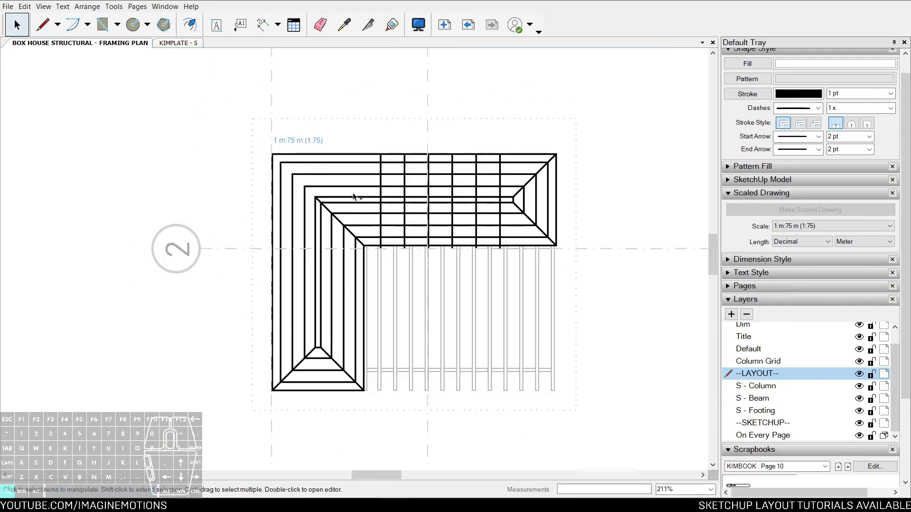
{"action": "scroll", "coordinate": [366, 281], "scroll_direction": "down", "scroll_amount": 1}
{"action": "scroll", "coordinate": [367, 282], "scroll_direction": "up", "scroll_amount": 2}
{"action": "key", "text": "ctrl+z"}
{"action": "key", "text": "ctrl+z"}
{"action": "key", "text": "ctrl+z"}
{"action": "key", "text": "ctrl+z"}
{"action": "key", "text": "ctrl+z"}
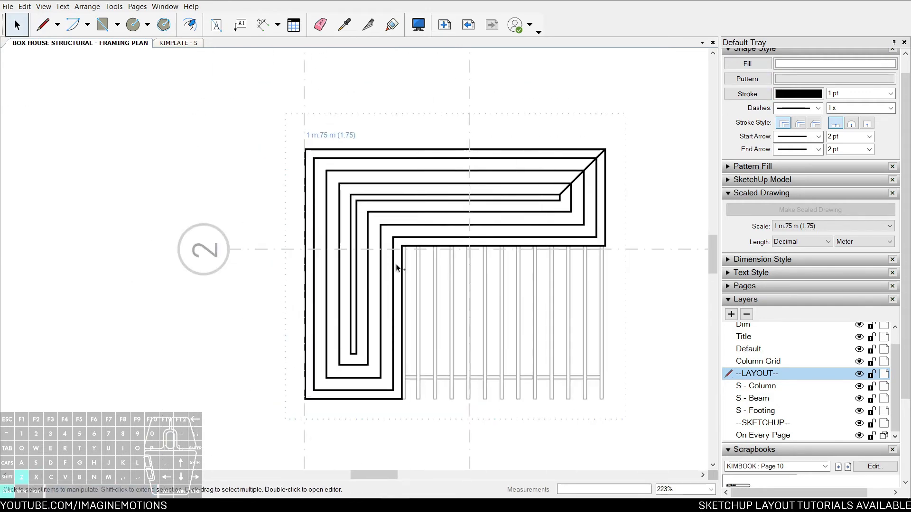
{"action": "key", "text": "ctrl+z"}
{"action": "key", "text": "ctrl+z"}
{"action": "key", "text": "ctrl+z"}
{"action": "key", "text": "ctrl+z"}
{"action": "key", "text": "ctrl+z"}
{"action": "key", "text": "Escape"}
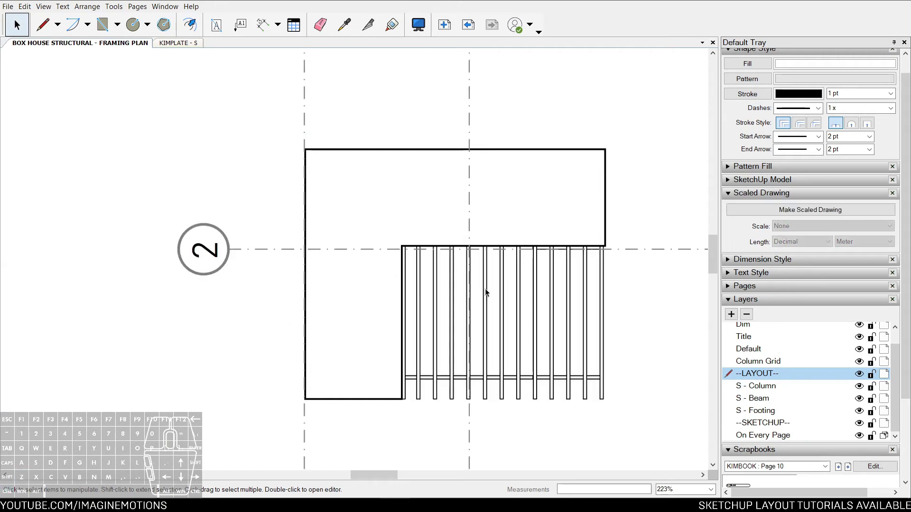
- Orbit the roof framing model view to inspect the slab and slats in 3D, and undo the orbit
{"action": "left_click", "coordinate": [497, 284]}
{"action": "scroll", "coordinate": [489, 304], "scroll_direction": "down", "scroll_amount": 2}
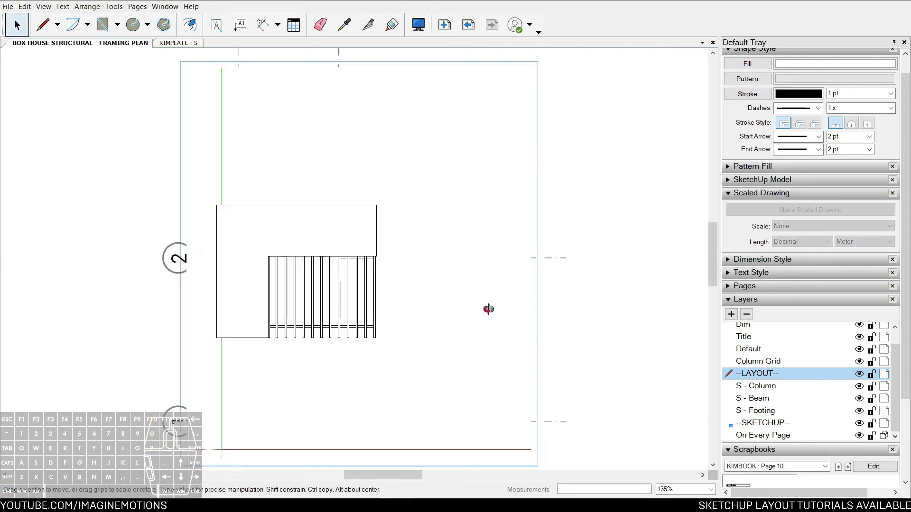
{"action": "mouse_move", "coordinate": [401, 354]}
{"action": "middle_mouse_down"}
{"action": "mouse_move", "coordinate": [223, 98]}
{"action": "mouse_move", "coordinate": [267, 212]}
{"action": "mouse_move", "coordinate": [404, 216]}
{"action": "middle_mouse_up"}
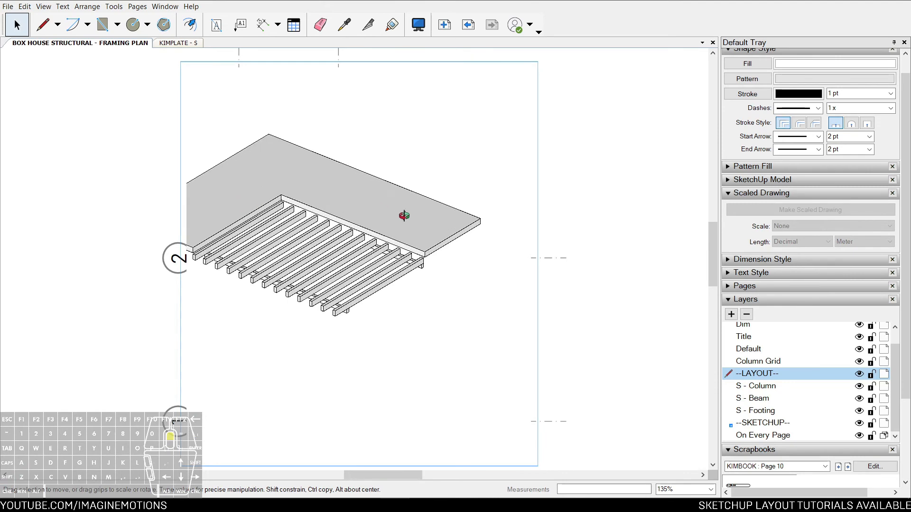
{"action": "key", "text": "ctrl+z"}
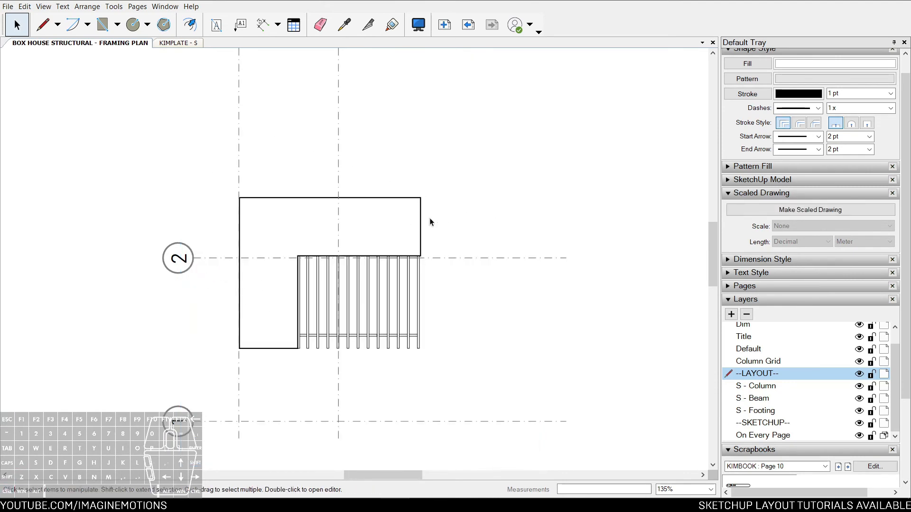
- Reopen the 1:75 scaled drawing and draw a line along the roof outline's full left edge
{"action": "scroll", "coordinate": [285, 240], "scroll_direction": "up", "scroll_amount": 2}
{"action": "middle_click_drag", "start_coordinate": [268, 246], "coordinate": [343, 229]}
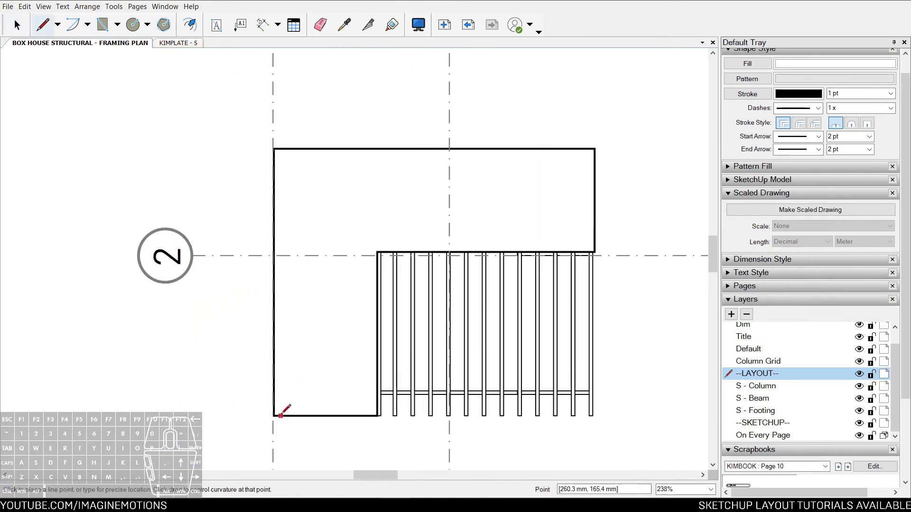
{"action": "left_click", "coordinate": [274, 416]}
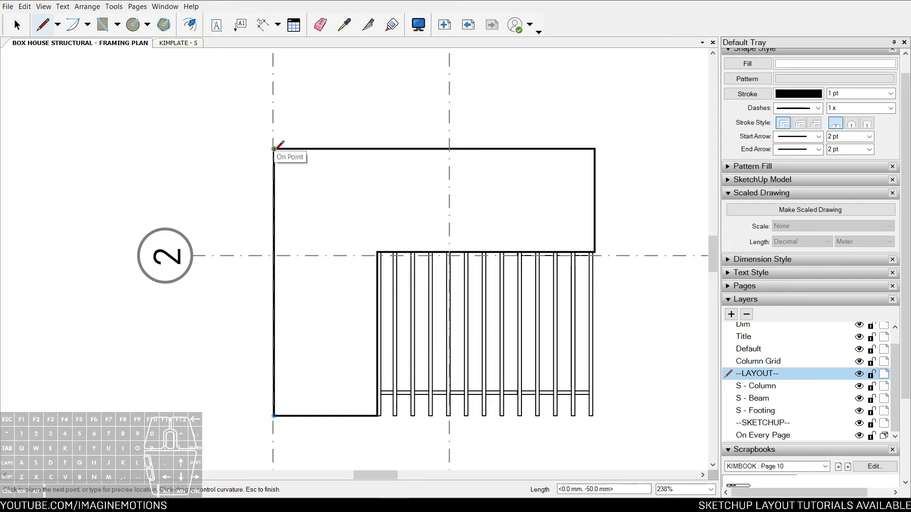
{"action": "key", "text": "space"}
{"action": "left_click", "coordinate": [280, 149]}
{"action": "left_click", "coordinate": [289, 149]}
{"action": "key", "text": "w"}
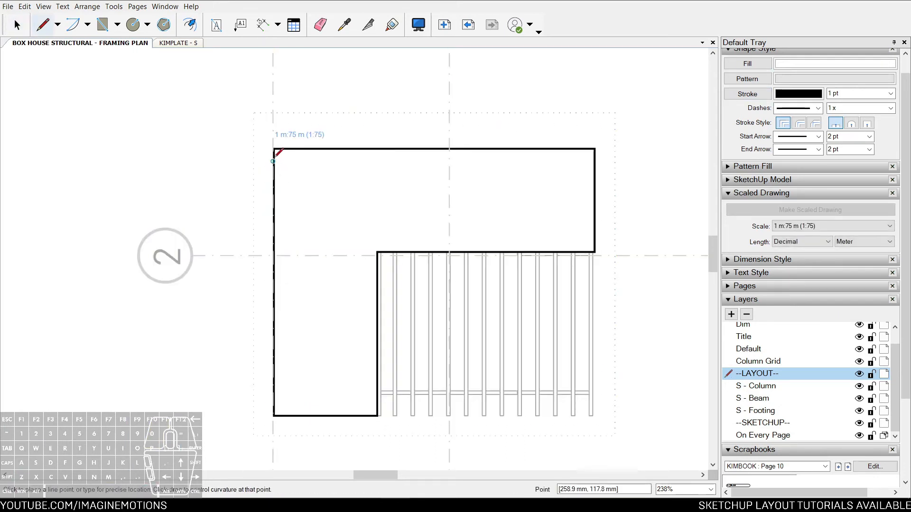
{"action": "left_click", "coordinate": [274, 149]}
{"action": "left_click", "coordinate": [274, 415]}
{"action": "key", "text": "space"}
- Copy the left edge line 0.3 m to the right and array it as 14 copies at that spacing
{"action": "left_click", "coordinate": [275, 303]}
{"action": "scroll", "coordinate": [300, 287], "scroll_direction": "up", "scroll_amount": 2}
{"action": "middle_click_drag", "start_coordinate": [333, 256], "coordinate": [306, 252]}
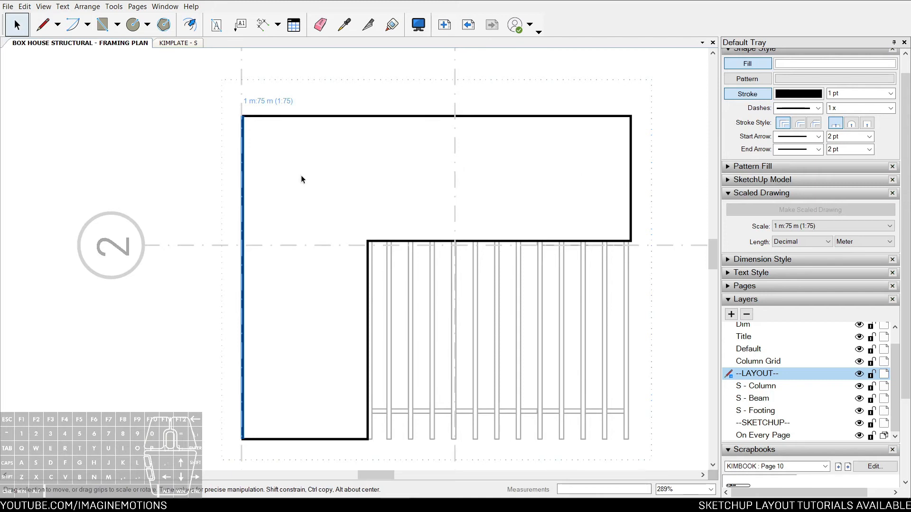
{"action": "left_click_drag", "start_coordinate": [242, 153], "coordinate": [289, 151]}
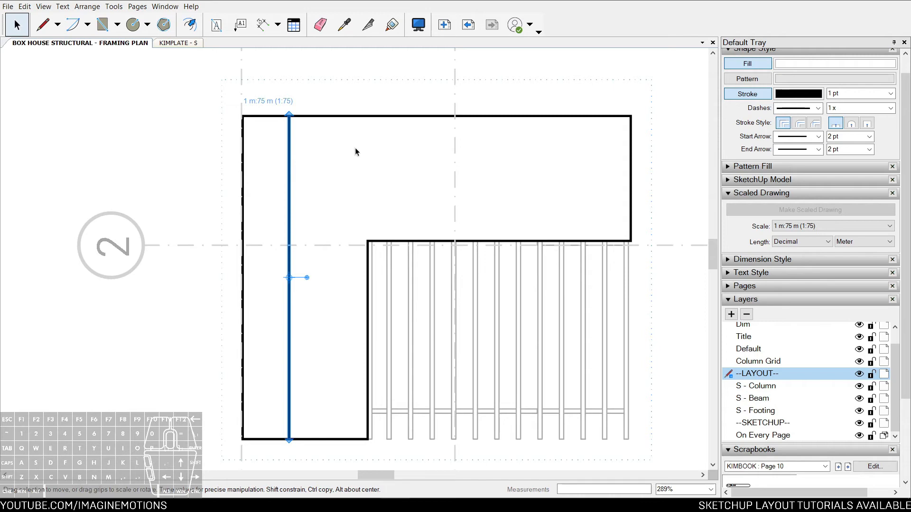
{"action": "key", "text": "Return"}
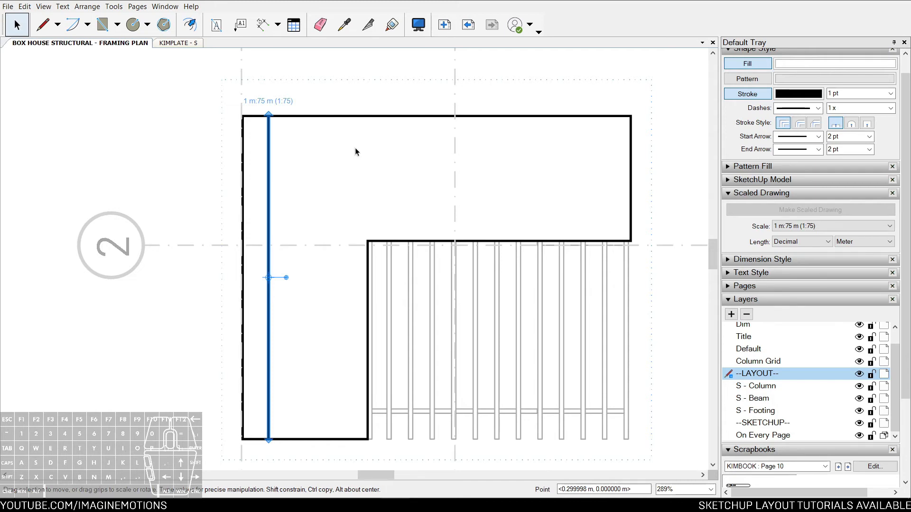
{"action": "type", "text": "12X"}
{"action": "key", "text": "Return"}
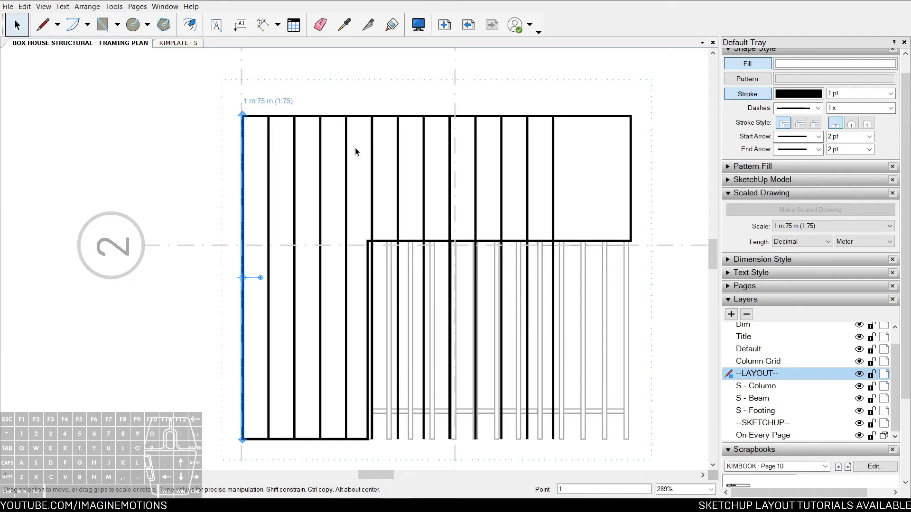
{"action": "type", "text": "14X"}
{"action": "key", "text": "Return"}
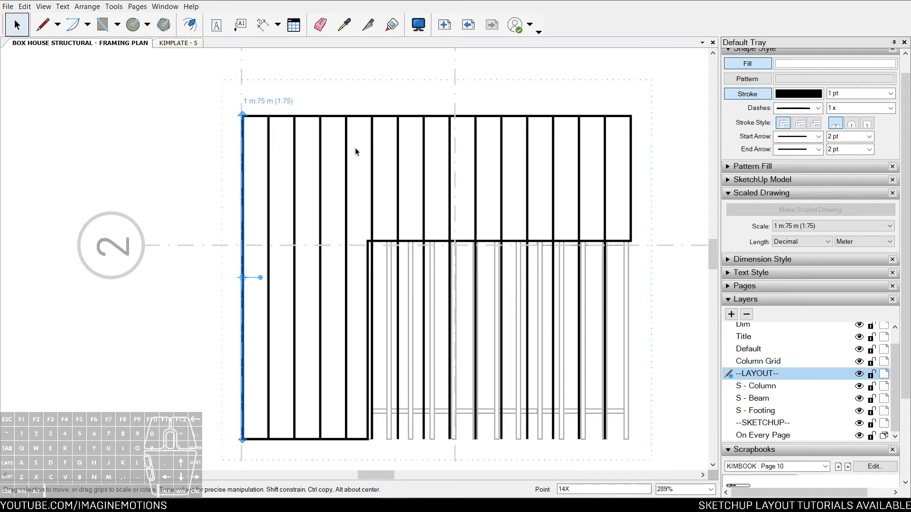
{"action": "key", "text": "d"}
{"action": "scroll", "coordinate": [616, 130], "scroll_direction": "up", "scroll_amount": 2}
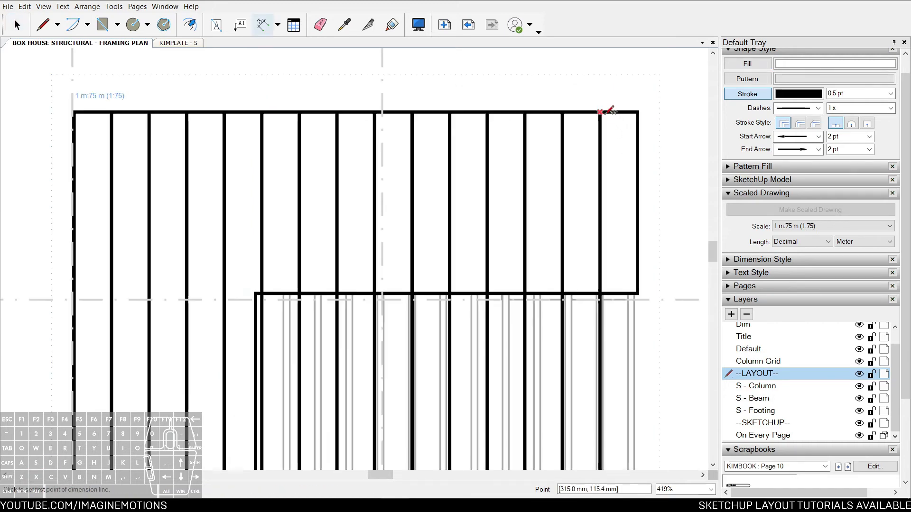
{"action": "left_click", "coordinate": [601, 112]}
{"action": "key", "text": "space"}
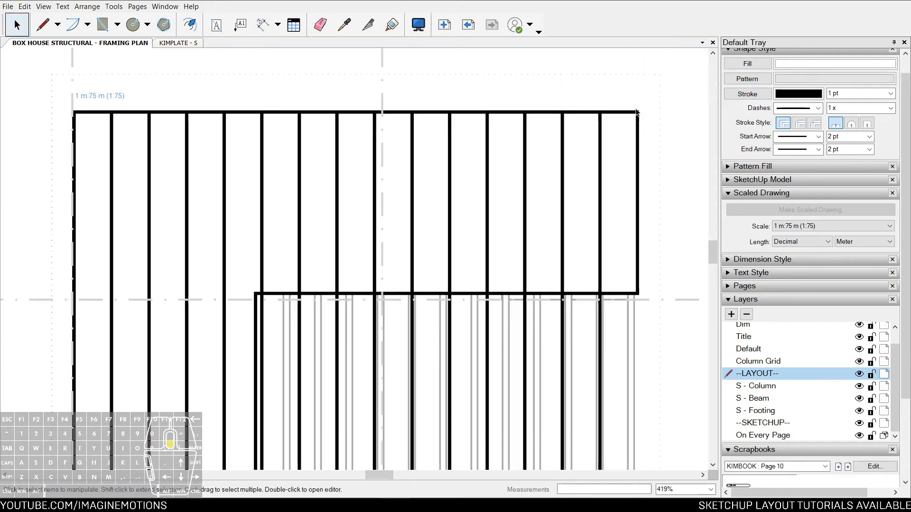
{"action": "scroll", "coordinate": [593, 124], "scroll_direction": "down", "scroll_amount": 3}
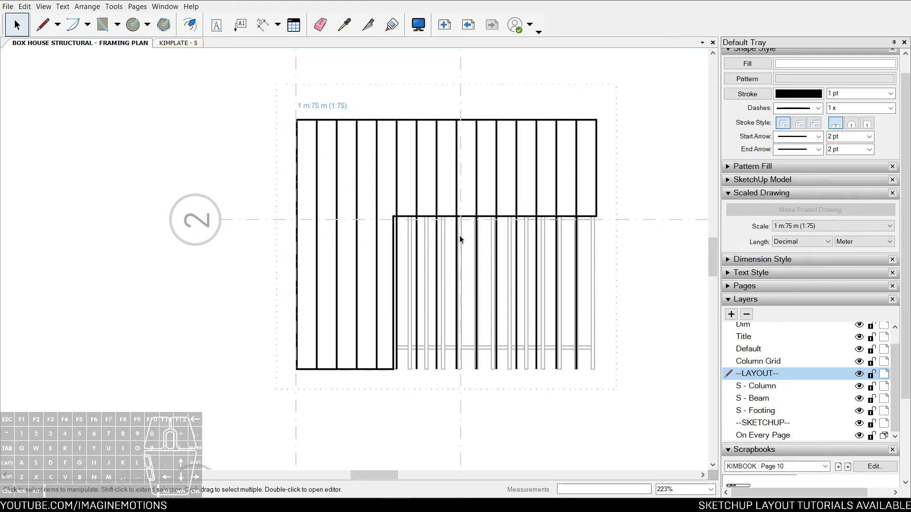
- Hide the rest of the document so that only the 1:75 scaled drawing is shown
{"action": "scroll", "coordinate": [549, 220], "scroll_direction": "up", "scroll_amount": 4}
{"action": "key", "text": "shift+v"}
{"action": "scroll", "coordinate": [608, 295], "scroll_direction": "down", "scroll_amount": 1}
{"action": "middle_click_drag", "start_coordinate": [608, 295], "coordinate": [578, 288]}
{"action": "left_click_drag", "start_coordinate": [610, 272], "coordinate": [308, 399]}
{"action": "left_click", "coordinate": [567, 294]}
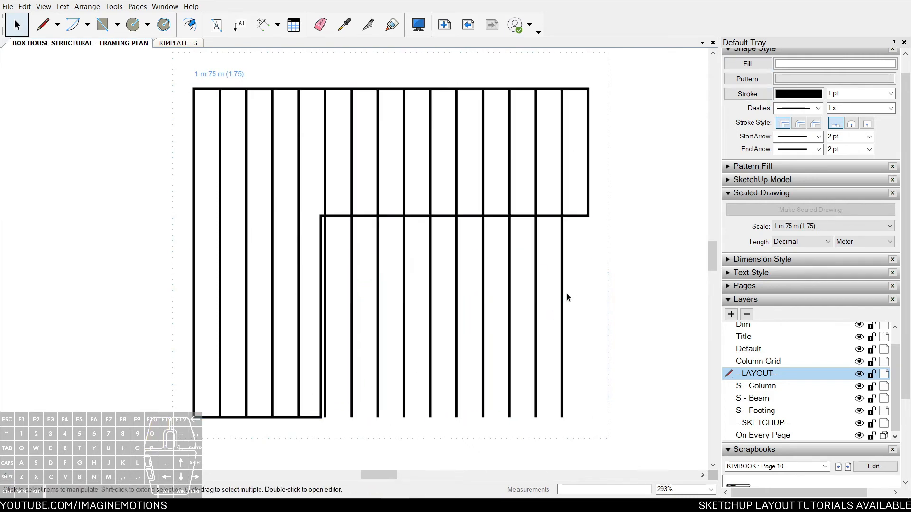
- Split the ten vertical lines where they cross the roof outline's inner horizontal edge
{"action": "left_click", "coordinate": [368, 26]}
{"action": "scroll", "coordinate": [331, 185], "scroll_direction": "up", "scroll_amount": 3}
{"action": "left_click", "coordinate": [283, 206]}
{"action": "left_click", "coordinate": [322, 206]}
{"action": "left_click", "coordinate": [361, 206]}
{"action": "left_click", "coordinate": [399, 206]}
{"action": "left_click", "coordinate": [438, 206]}
{"action": "left_click", "coordinate": [477, 207]}
{"action": "left_click", "coordinate": [515, 206]}
{"action": "left_click", "coordinate": [553, 206]}
{"action": "left_click", "coordinate": [592, 206]}
{"action": "left_click", "coordinate": [631, 207]}
{"action": "key", "text": "space"}
- Delete all the vertical line pieces that hang outside the L-shaped outline, including the one beside its inner vertical edge
{"action": "scroll", "coordinate": [623, 165], "scroll_direction": "down", "scroll_amount": 3}
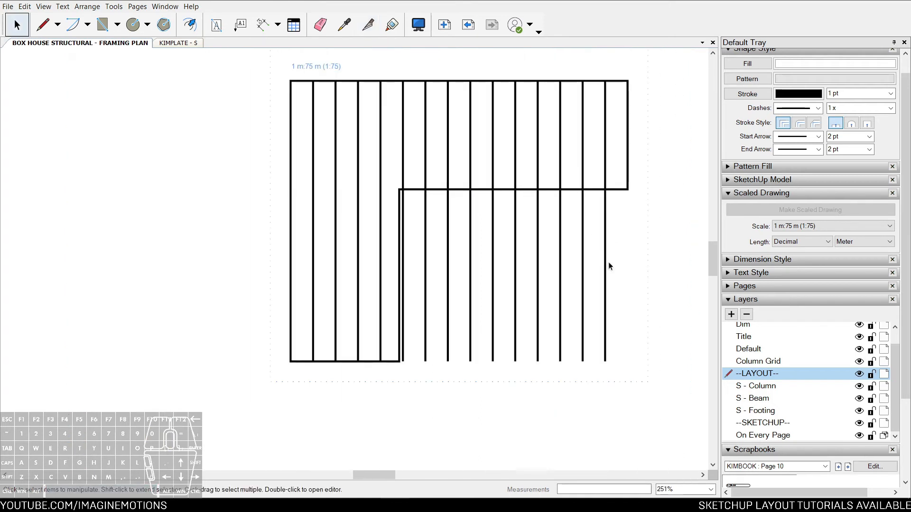
{"action": "mouse_move", "coordinate": [647, 245]}
{"action": "left_mouse_down"}
{"action": "mouse_move", "coordinate": [462, 381]}
{"action": "mouse_move", "coordinate": [414, 377]}
{"action": "left_mouse_up"}
{"action": "key", "text": "Delete"}
{"action": "key", "text": "e"}
{"action": "scroll", "coordinate": [415, 243], "scroll_direction": "up", "scroll_amount": 2}
{"action": "left_click", "coordinate": [401, 228]}
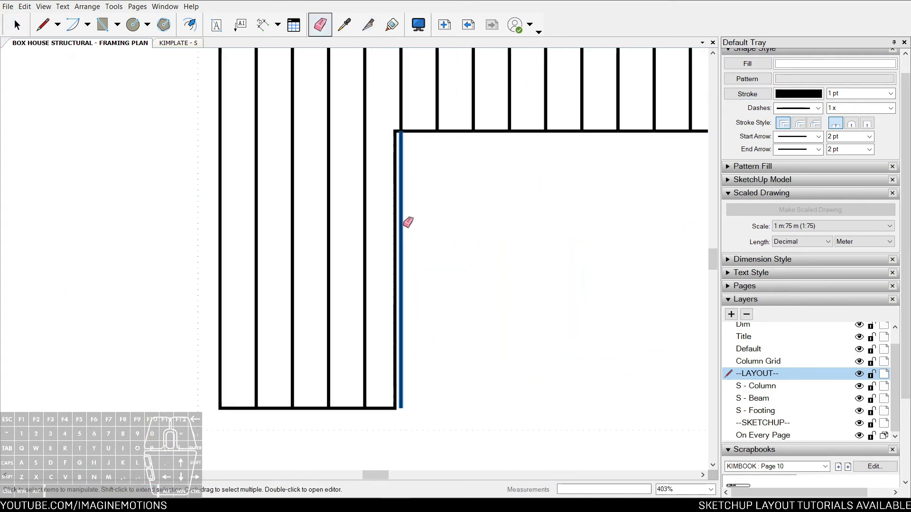
{"action": "key", "text": "space"}
{"action": "scroll", "coordinate": [424, 194], "scroll_direction": "down", "scroll_amount": 2}
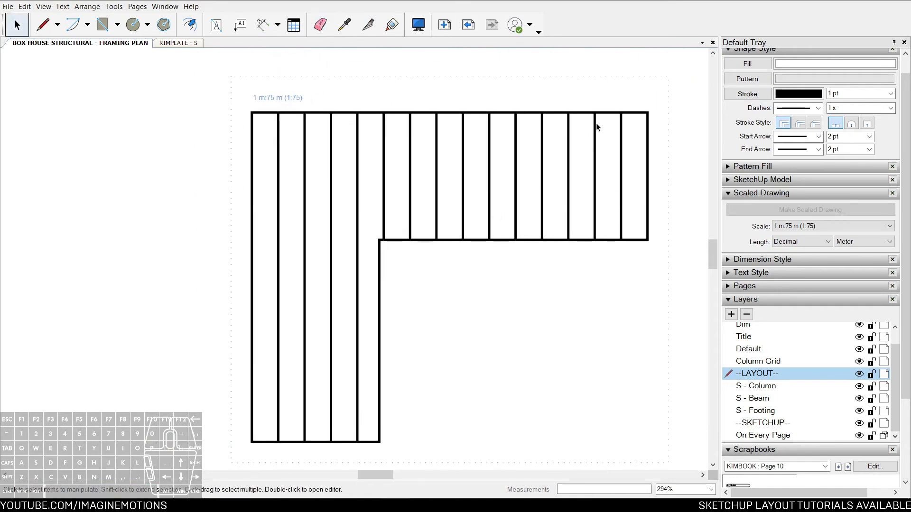
- Set the L-shaped roof outline's stroke to 2 pt
{"action": "left_click", "coordinate": [641, 114]}
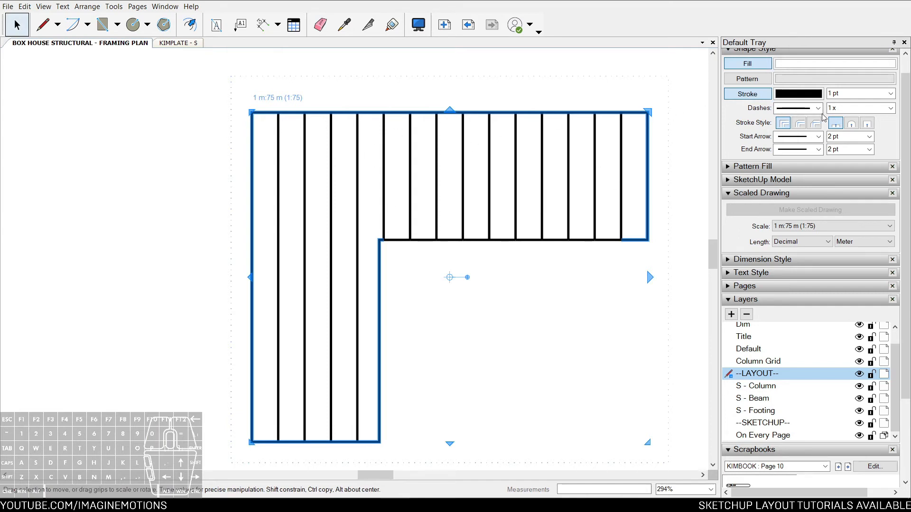
{"action": "left_click", "coordinate": [890, 93]}
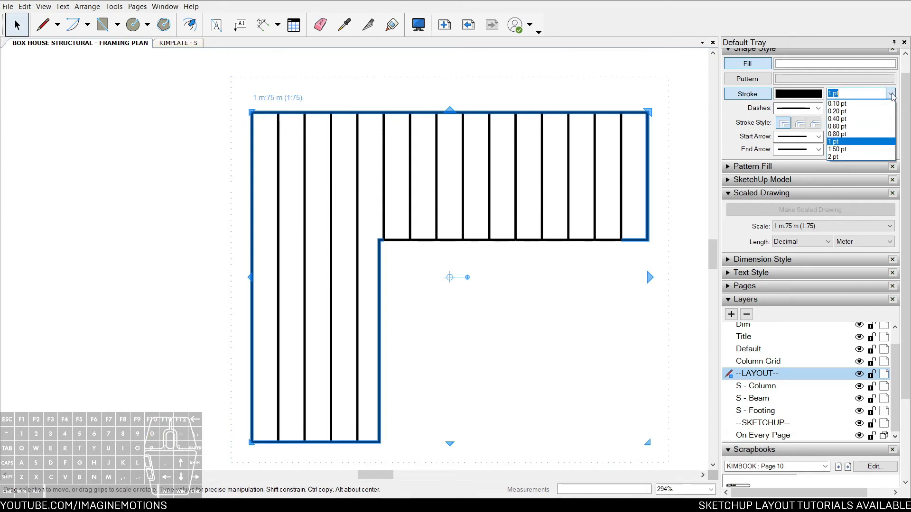
{"action": "left_click", "coordinate": [833, 157]}
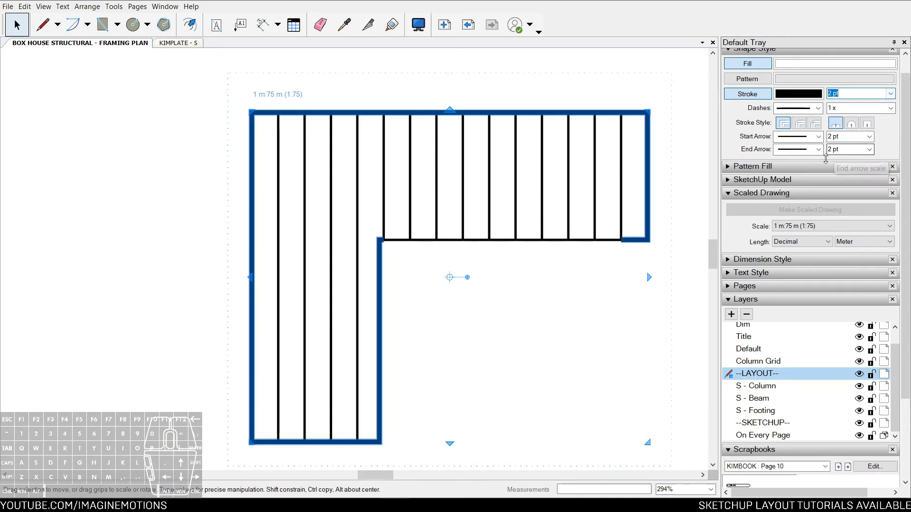
- Bring the L-shaped roof outline to the front and turn off its fill
{"action": "right_click", "coordinate": [638, 238]}
{"action": "left_click", "coordinate": [668, 332]}
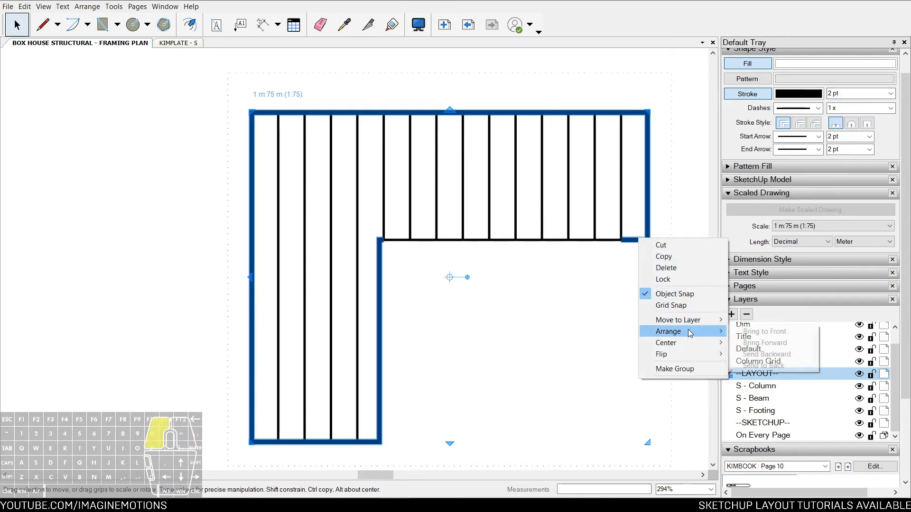
{"action": "left_click", "coordinate": [750, 332]}
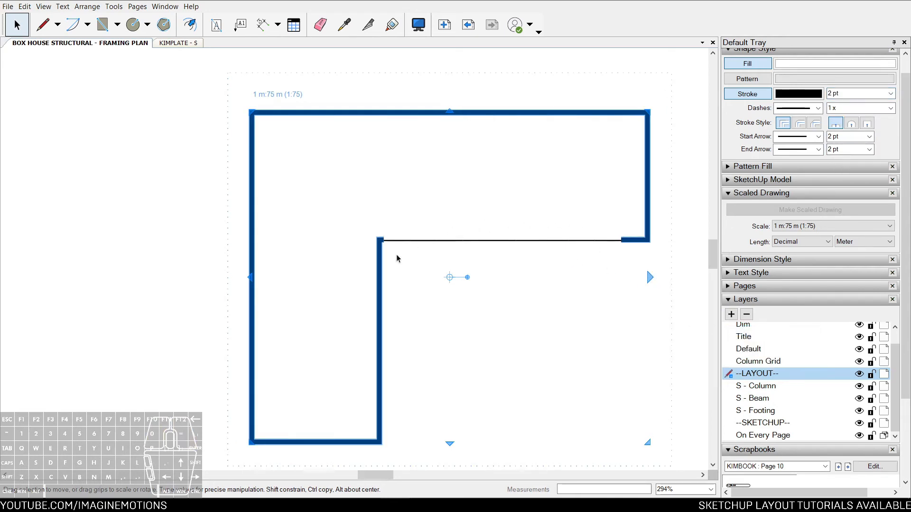
{"action": "scroll", "coordinate": [397, 259], "scroll_direction": "up", "scroll_amount": 1}
{"action": "left_click", "coordinate": [741, 67]}
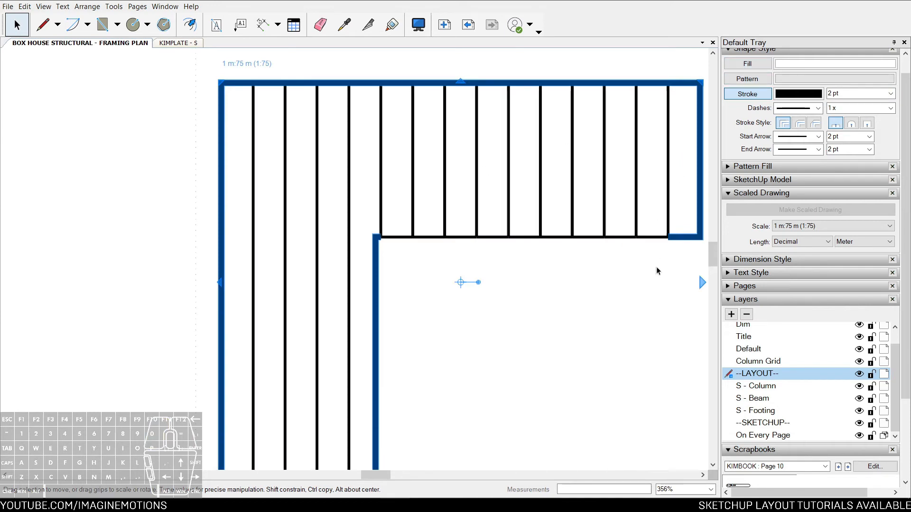
- Try to move the outline's open end point along the inner horizontal edge, and undo the move
{"action": "scroll", "coordinate": [611, 257], "scroll_direction": "up", "scroll_amount": 2}
{"action": "double_click", "coordinate": [658, 232]}
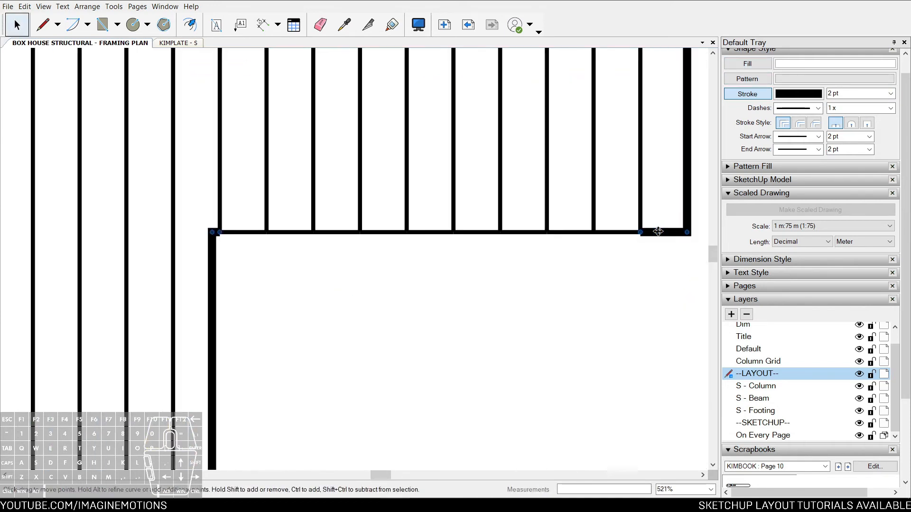
{"action": "left_click", "coordinate": [646, 234]}
{"action": "left_click", "coordinate": [645, 235]}
{"action": "left_click_drag", "start_coordinate": [646, 233], "coordinate": [514, 240]}
{"action": "key", "text": "ctrl+z"}
{"action": "key", "text": "ctrl+z"}
- Stretch the outline's end point from the inner corner along the horizontal edge to close the thick border, and leave the scaled drawing
{"action": "scroll", "coordinate": [213, 231], "scroll_direction": "up", "scroll_amount": 3}
{"action": "left_click", "coordinate": [213, 231]}
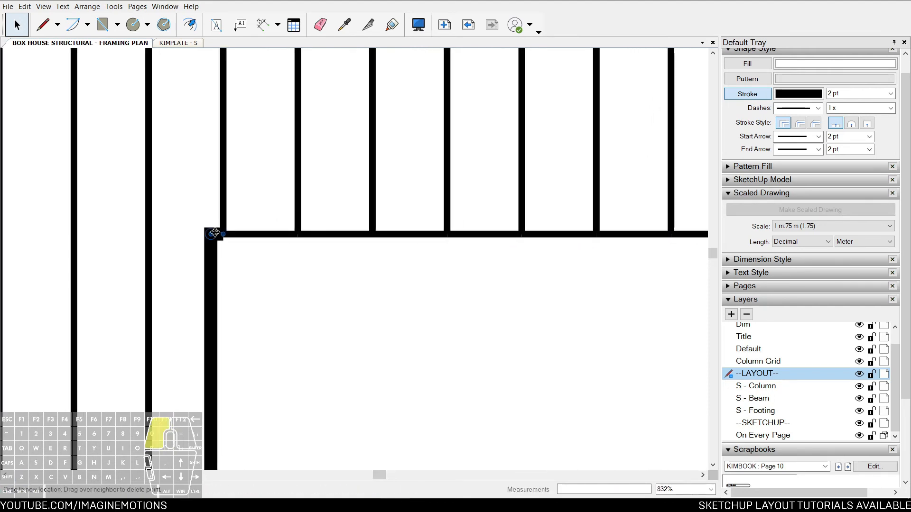
{"action": "left_click_drag", "start_coordinate": [221, 234], "coordinate": [589, 236]}
{"action": "scroll", "coordinate": [315, 235], "scroll_direction": "down", "scroll_amount": 3}
{"action": "scroll", "coordinate": [557, 265], "scroll_direction": "down", "scroll_amount": 3}
{"action": "key", "text": "Escape"}
{"action": "scroll", "coordinate": [417, 265], "scroll_direction": "up", "scroll_amount": 2}
{"action": "scroll", "coordinate": [416, 265], "scroll_direction": "down", "scroll_amount": 2}
{"action": "key", "text": "Escape"}
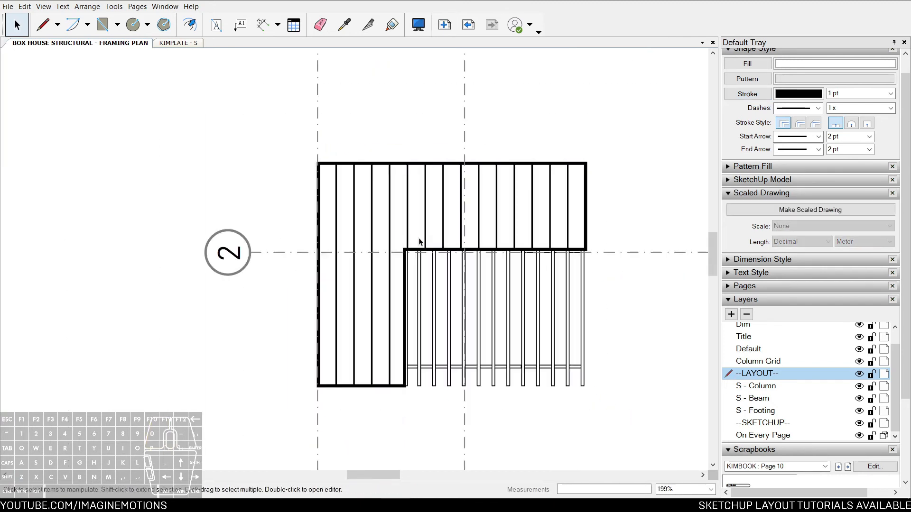
{"action": "scroll", "coordinate": [417, 242], "scroll_direction": "down", "scroll_amount": 2}
{"action": "scroll", "coordinate": [408, 245], "scroll_direction": "up", "scroll_amount": 2}
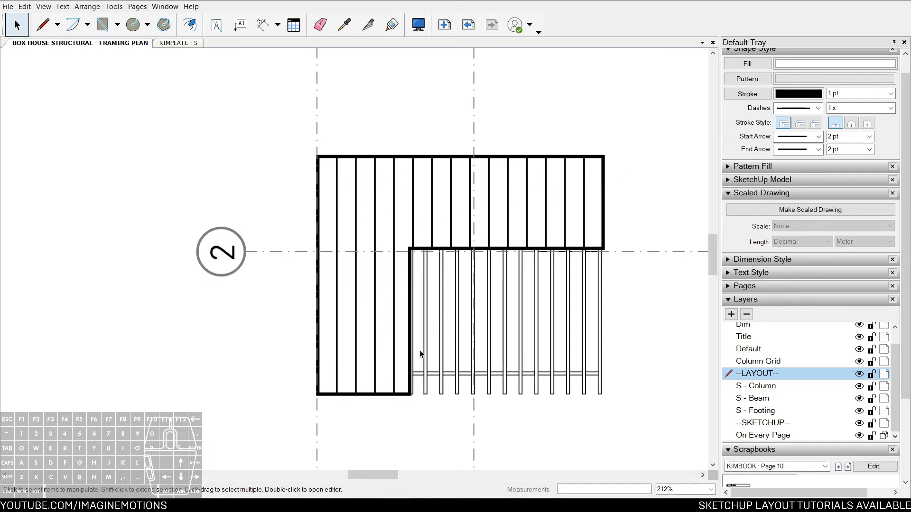
{"action": "scroll", "coordinate": [421, 212], "scroll_direction": "up", "scroll_amount": 1}
{"action": "key", "text": "z"}
{"action": "mouse_move", "coordinate": [474, 308]}
{"action": "left_mouse_down"}
{"action": "mouse_move", "coordinate": [473, 239]}
{"action": "mouse_move", "coordinate": [471, 292]}
{"action": "left_mouse_up"}
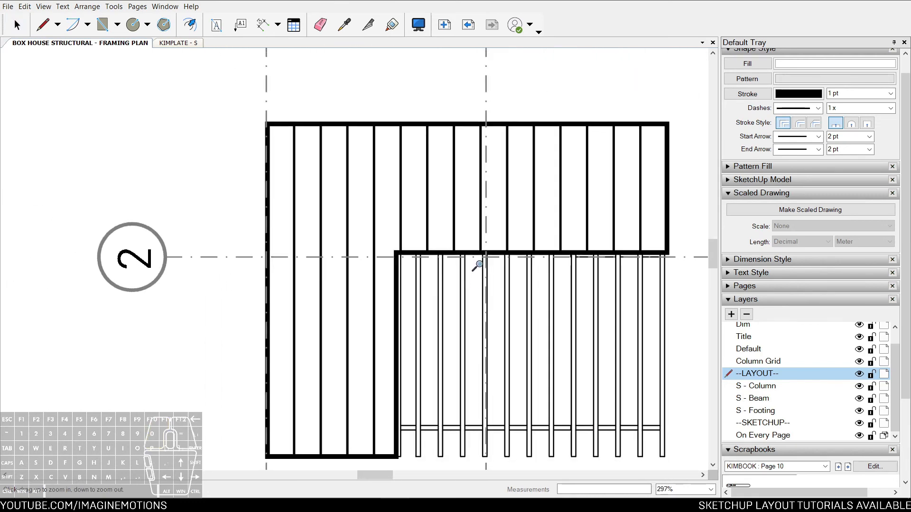
{"action": "middle_click_drag", "start_coordinate": [465, 310], "coordinate": [476, 284]}
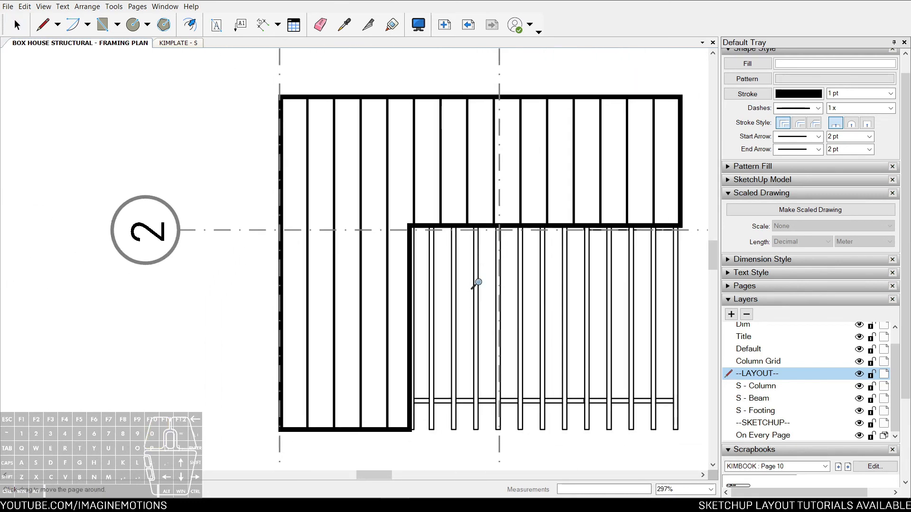
{"action": "middle_click_drag", "start_coordinate": [412, 182], "coordinate": [398, 187]}
{"action": "key", "text": "w"}
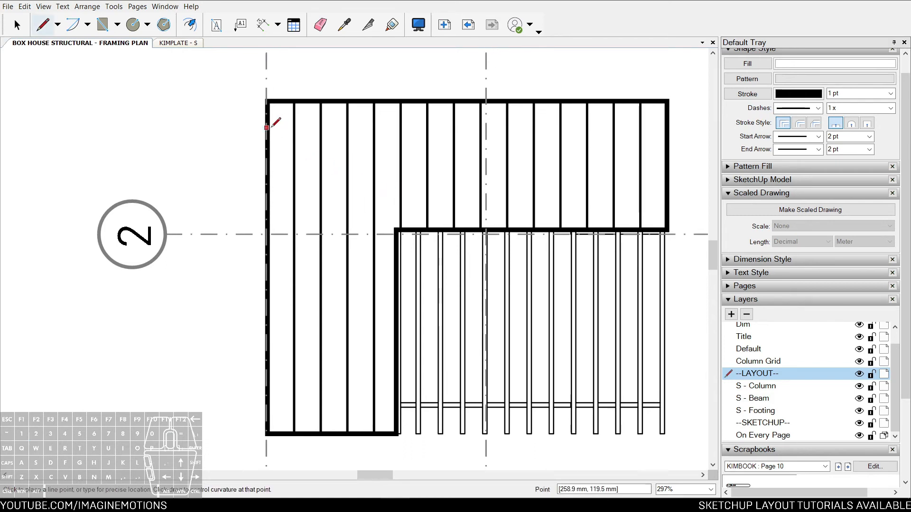
{"action": "key", "text": "space"}
{"action": "scroll", "coordinate": [421, 152], "scroll_direction": "down", "scroll_amount": 2}
{"action": "scroll", "coordinate": [508, 126], "scroll_direction": "down", "scroll_amount": 1}
{"action": "scroll", "coordinate": [508, 126], "scroll_direction": "up", "scroll_amount": 3}
{"action": "key", "text": "z"}
{"action": "left_click_drag", "start_coordinate": [433, 329], "coordinate": [452, 219]}
{"action": "middle_click_drag", "start_coordinate": [452, 219], "coordinate": [472, 250]}
- Set the Line tool to use a white fill with the Sheet Metal pattern from Material Symbols
{"action": "key", "text": "l"}
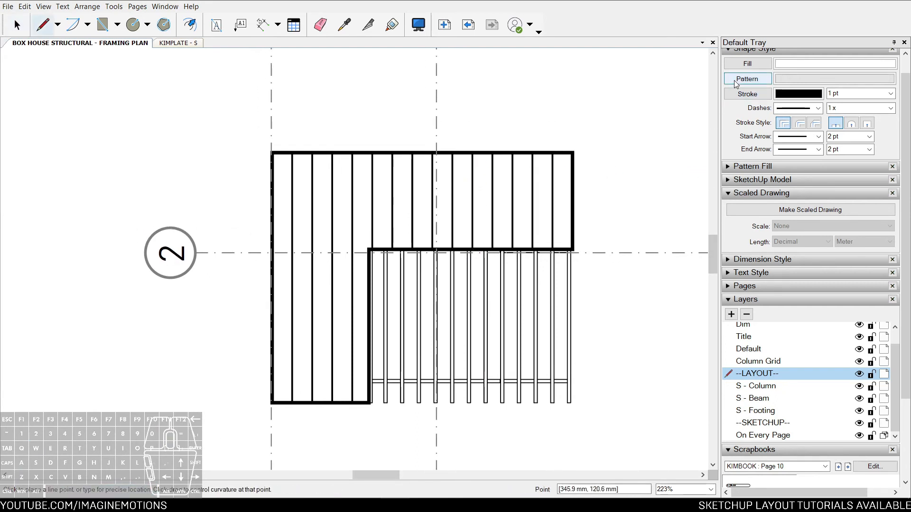
{"action": "scroll", "coordinate": [433, 136], "scroll_direction": "up", "scroll_amount": 2}
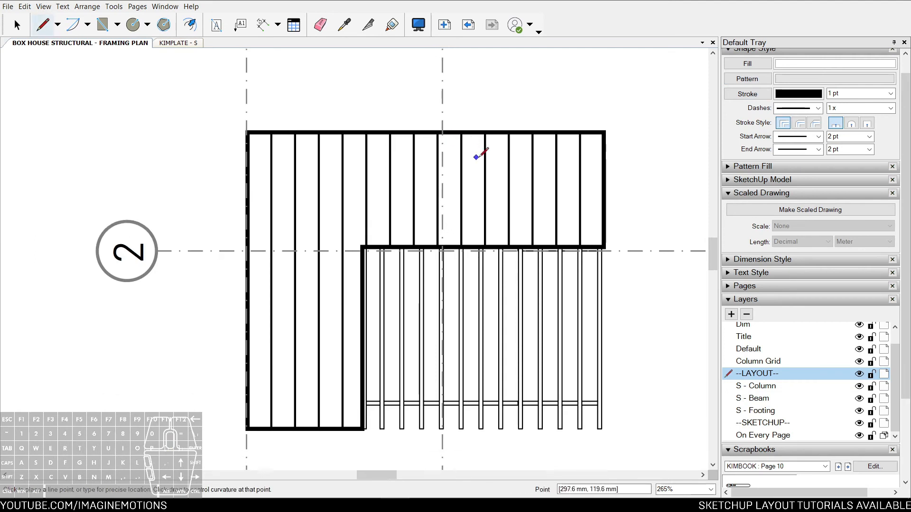
{"action": "left_click", "coordinate": [758, 79]}
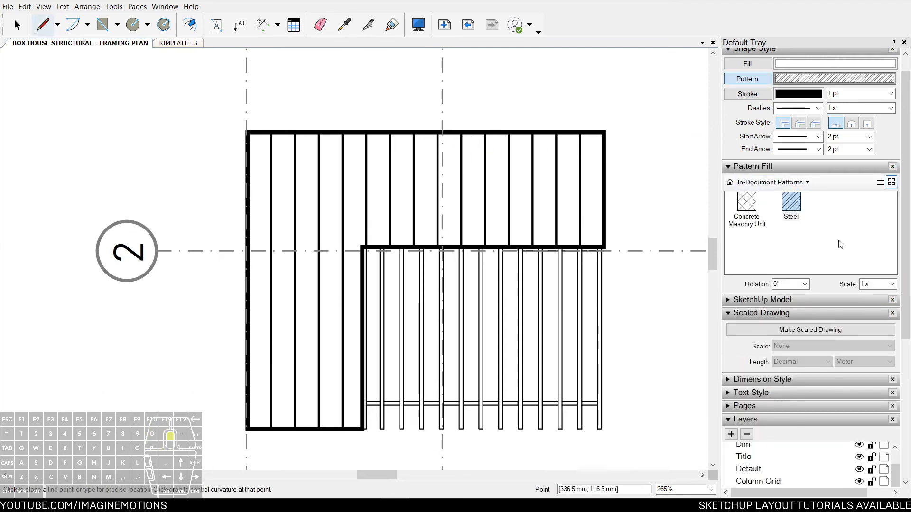
{"action": "left_click", "coordinate": [806, 248]}
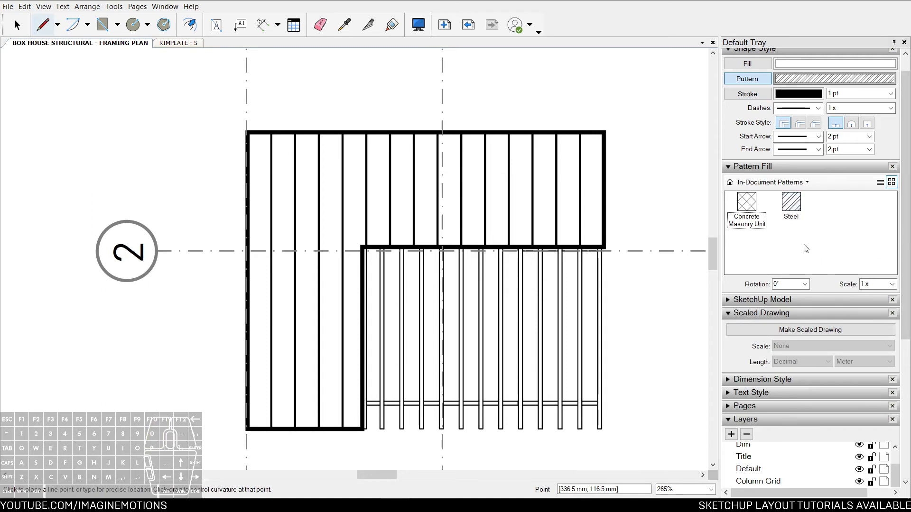
{"action": "left_click", "coordinate": [771, 182]}
{"action": "left_click", "coordinate": [768, 230]}
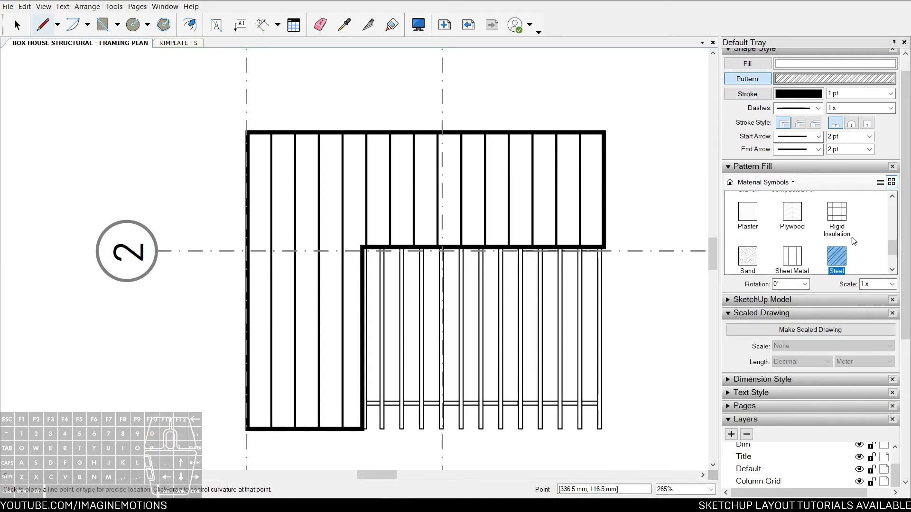
{"action": "left_click", "coordinate": [797, 260]}
{"action": "scroll", "coordinate": [543, 150], "scroll_direction": "up", "scroll_amount": 2}
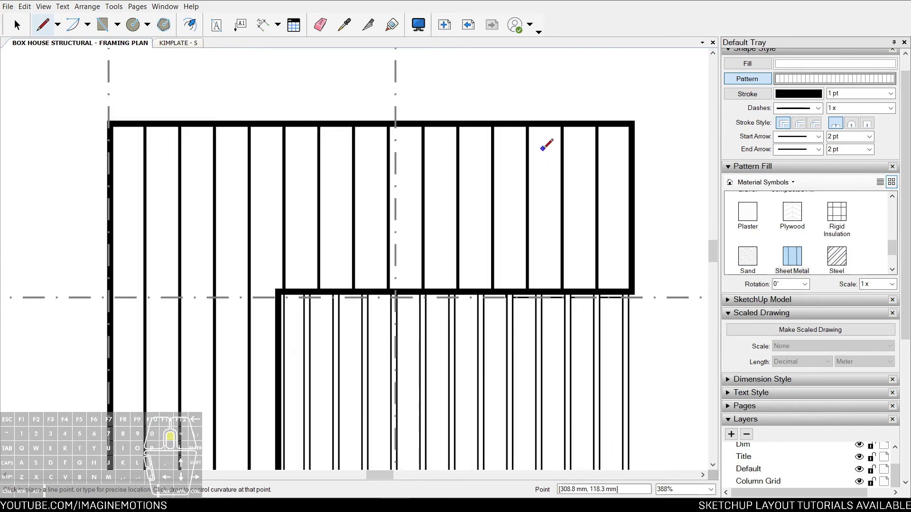
{"action": "left_click", "coordinate": [757, 69]}
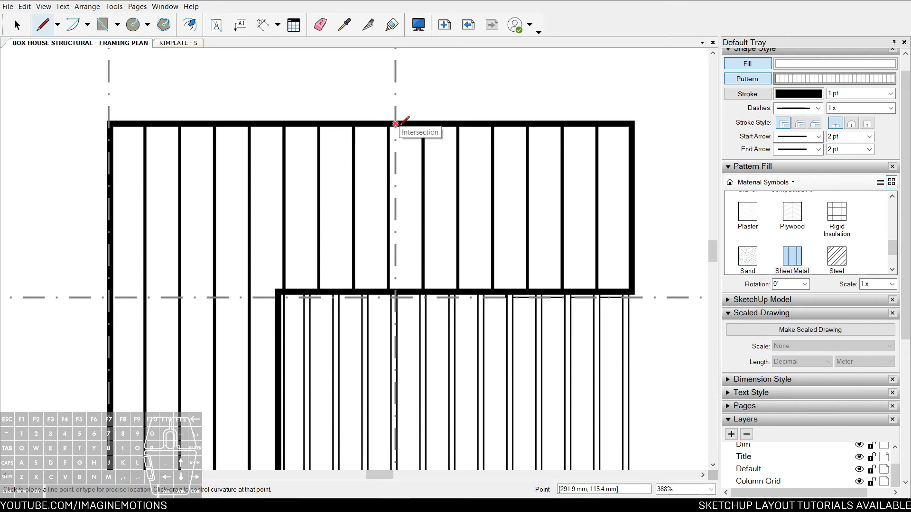
- Draw a closed pattern-filled shape with a jagged left side over the right part of the roof's upper wing
{"action": "left_click", "coordinate": [395, 124]}
{"action": "left_click", "coordinate": [458, 201]}
{"action": "left_click", "coordinate": [415, 249]}
{"action": "double_click", "coordinate": [536, 249]}
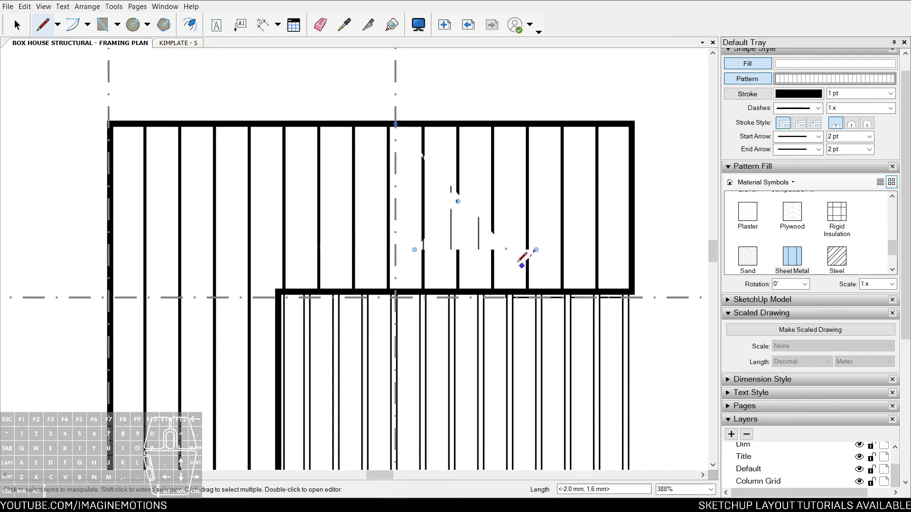
{"action": "left_click", "coordinate": [493, 272]}
{"action": "left_click", "coordinate": [509, 292]}
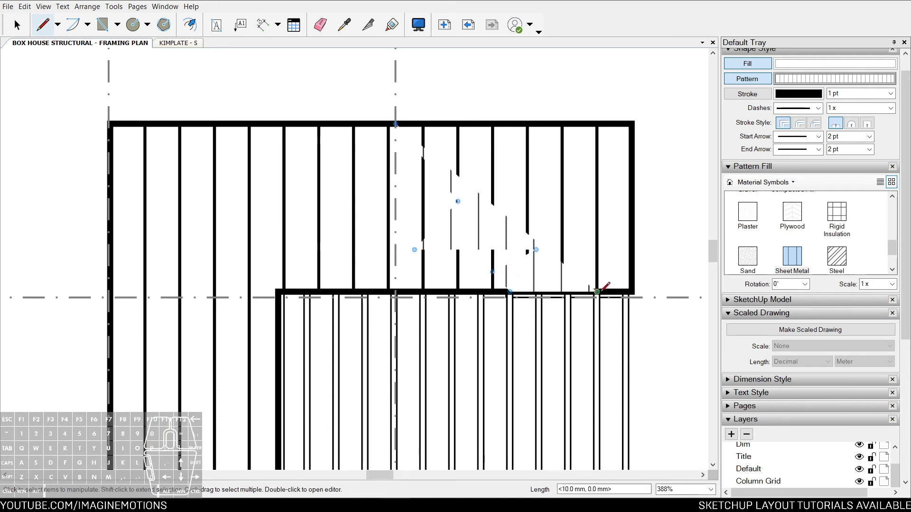
{"action": "left_click", "coordinate": [632, 292]}
{"action": "left_click", "coordinate": [632, 124]}
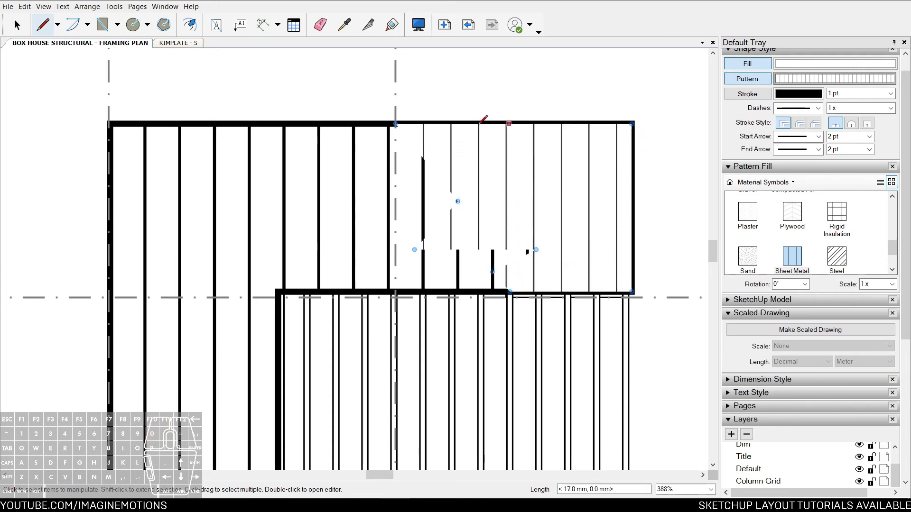
{"action": "left_click", "coordinate": [397, 123]}
{"action": "key", "text": "space"}
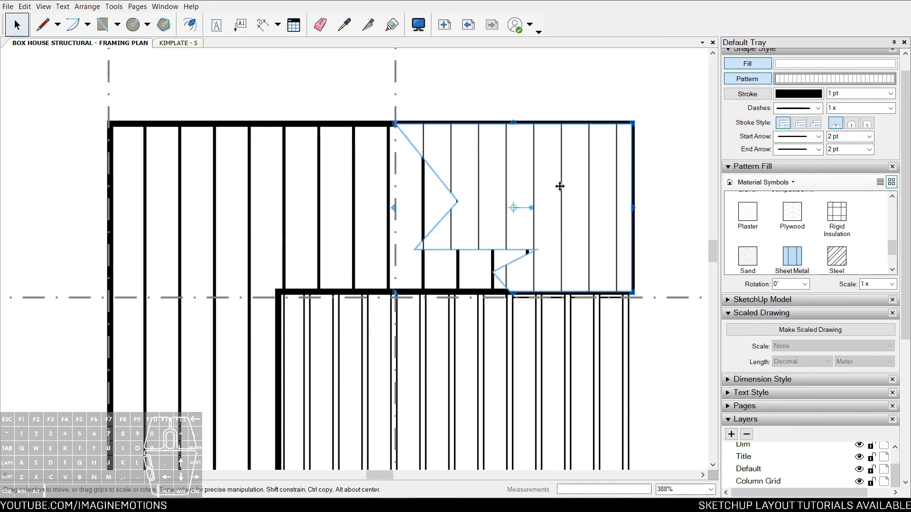
- Turn on the 1 pt stroke of the jagged pattern-filled shape
{"action": "left_click", "coordinate": [747, 94]}
{"action": "key", "text": "Escape"}
{"action": "scroll", "coordinate": [522, 202], "scroll_direction": "down", "scroll_amount": 2}
{"action": "middle_click_drag", "start_coordinate": [526, 199], "coordinate": [571, 160]}
{"action": "scroll", "coordinate": [579, 159], "scroll_direction": "up", "scroll_amount": 2}
- Rotate the jagged shape's Sheet Metal pattern to 90°
{"action": "left_click", "coordinate": [607, 155]}
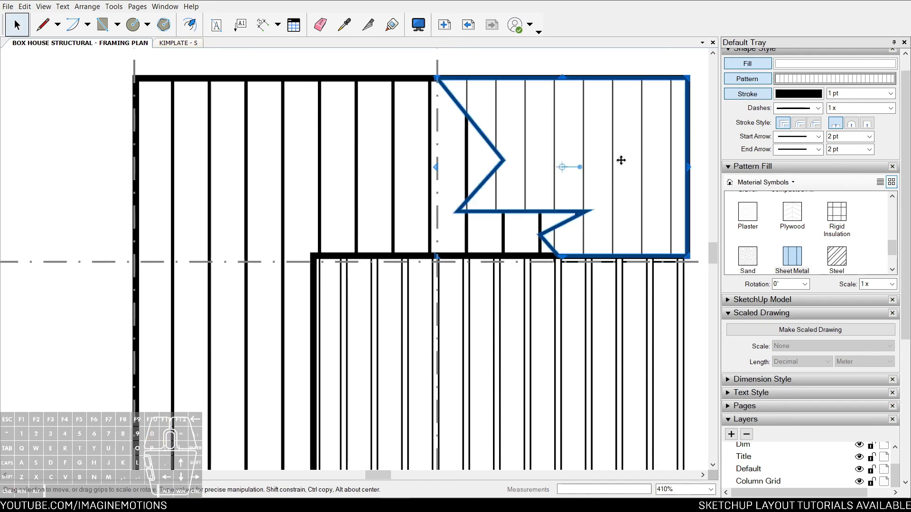
{"action": "left_click", "coordinate": [804, 285]}
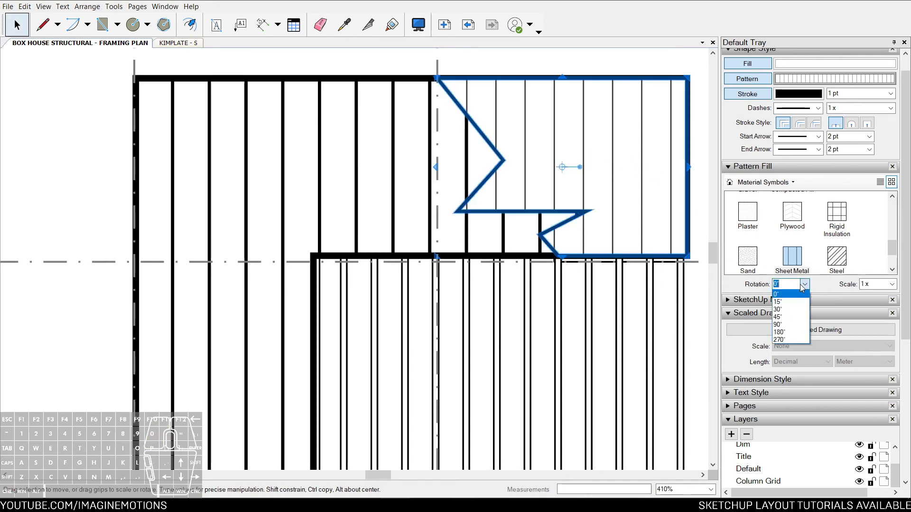
{"action": "left_click", "coordinate": [778, 324]}
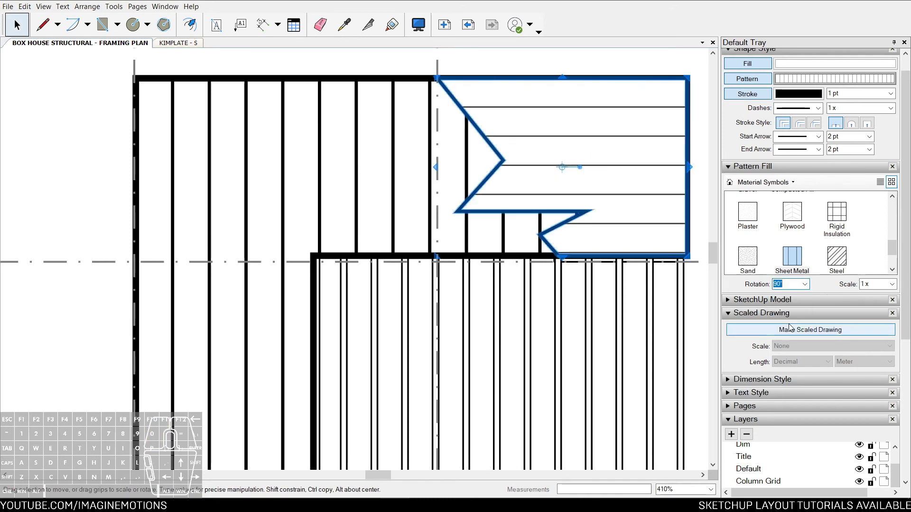
{"action": "scroll", "coordinate": [544, 219], "scroll_direction": "down", "scroll_amount": 1}
{"action": "scroll", "coordinate": [543, 219], "scroll_direction": "down", "scroll_amount": 1}
{"action": "left_click", "coordinate": [544, 219]}
{"action": "scroll", "coordinate": [565, 220], "scroll_direction": "down", "scroll_amount": 2}
{"action": "scroll", "coordinate": [585, 209], "scroll_direction": "up", "scroll_amount": 1}
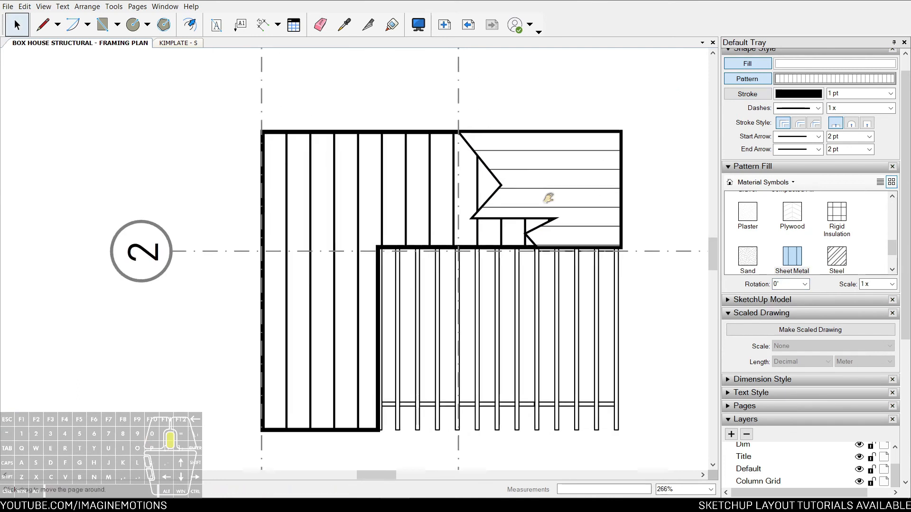
- Add a leader label reading "PREPAINTED (GRAY) METAL SHEET ROOFING" on three lines, pointing at the horizontal sheet metal pattern
{"action": "middle_click_drag", "start_coordinate": [569, 191], "coordinate": [485, 215]}
{"action": "key", "text": "shift+t"}
{"action": "left_click", "coordinate": [496, 176]}
{"action": "left_click", "coordinate": [543, 116]}
{"action": "type", "text": "PREPAINTED"}
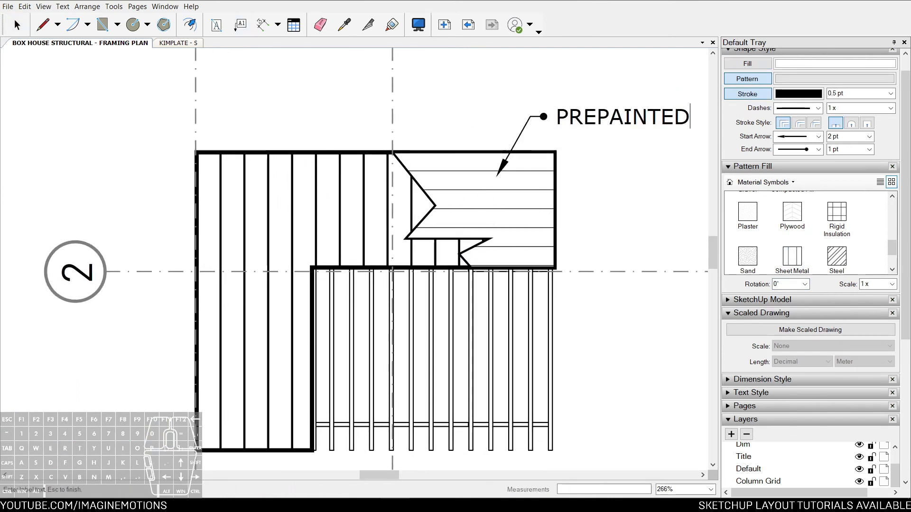
{"action": "type", "text": " (GRAY)"}
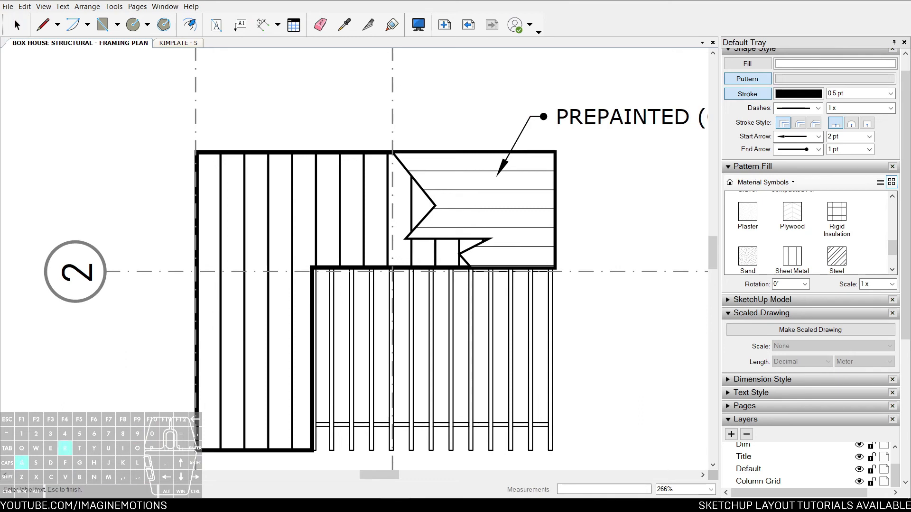
{"action": "key", "text": "Return"}
{"action": "type", "text": "METAL"}
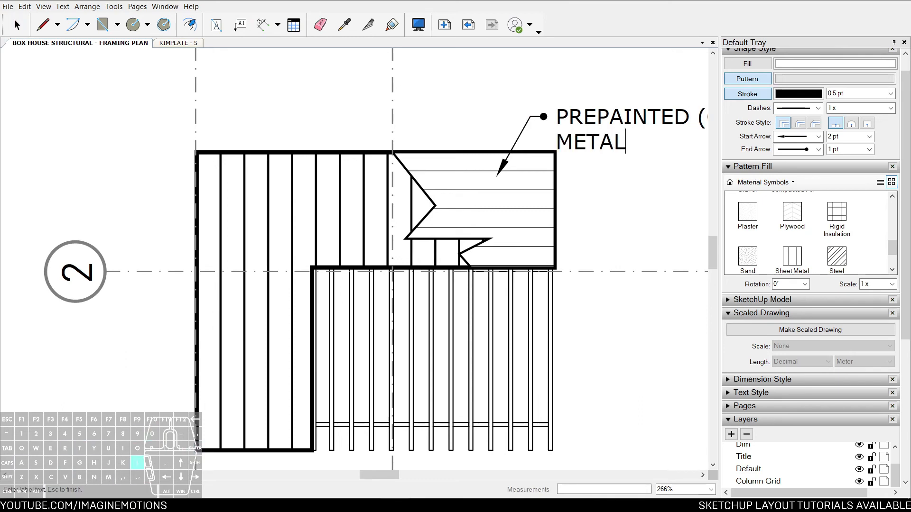
{"action": "type", "text": " SHEET"}
{"action": "key", "text": "Return"}
{"action": "type", "text": "ROOFING"}
{"action": "key", "text": "Escape"}
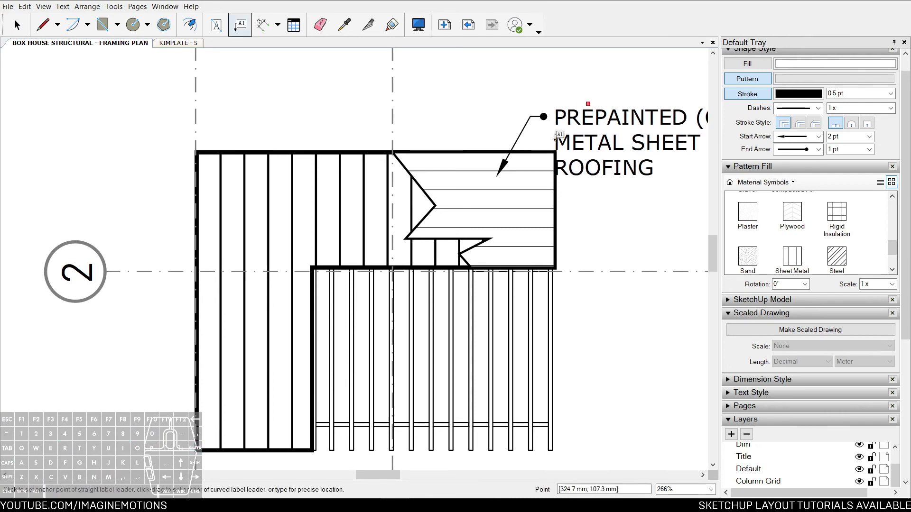
- Move the roofing label's text horizontally away from the roof, clear of its outline
{"action": "scroll", "coordinate": [553, 137], "scroll_direction": "down", "scroll_amount": 2}
{"action": "middle_click_drag", "start_coordinate": [460, 184], "coordinate": [407, 183]}
{"action": "key", "text": "space"}
{"action": "left_click_drag", "start_coordinate": [546, 124], "coordinate": [564, 124], "text": "shift"}
{"action": "key", "text": "Escape"}
- Add a leader label reading "1X1 ANGLE BAR 2.5mm THK" pointing at a vertical line in the roof's upper wing
{"action": "key", "text": "l"}
{"action": "scroll", "coordinate": [555, 160], "scroll_direction": "up", "scroll_amount": 2}
{"action": "key", "text": "space"}
{"action": "middle_click_drag", "start_coordinate": [395, 149], "coordinate": [496, 200]}
{"action": "scroll", "coordinate": [382, 211], "scroll_direction": "up", "scroll_amount": 1}
{"action": "key", "text": "s"}
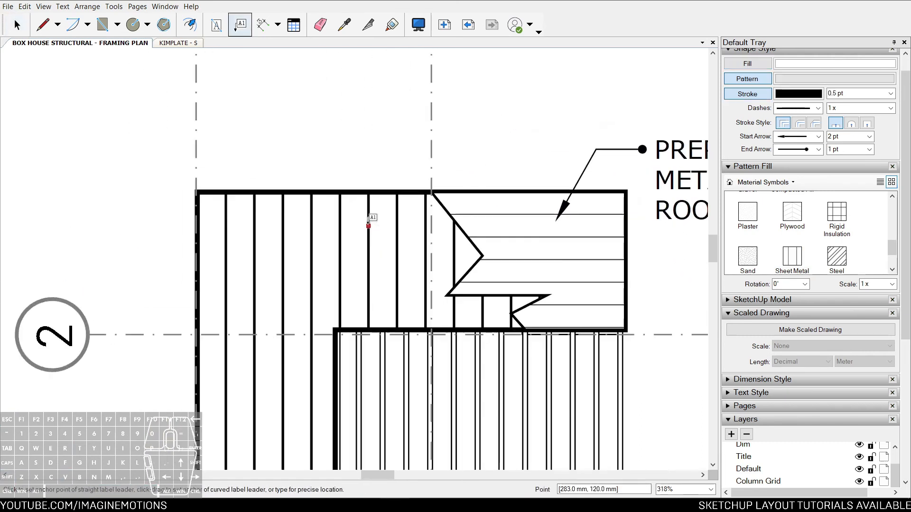
{"action": "left_click", "coordinate": [369, 219]}
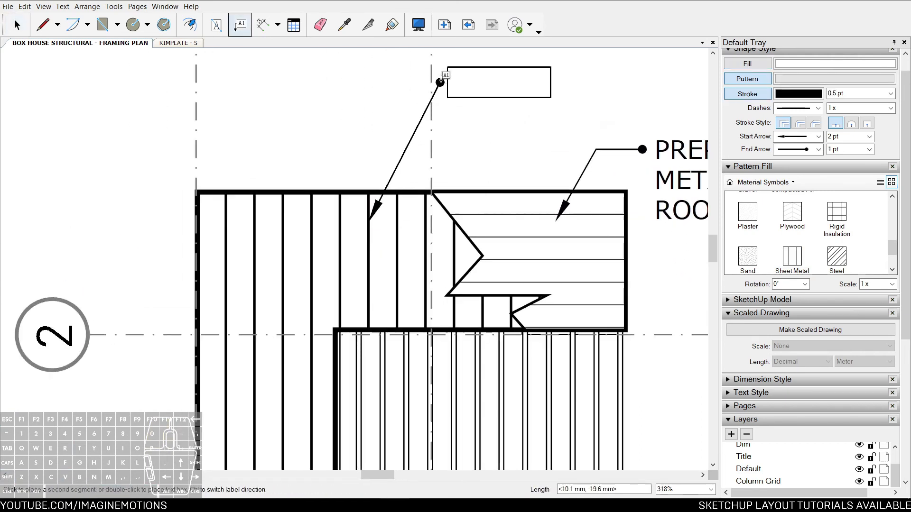
{"action": "double_click", "coordinate": [469, 99]}
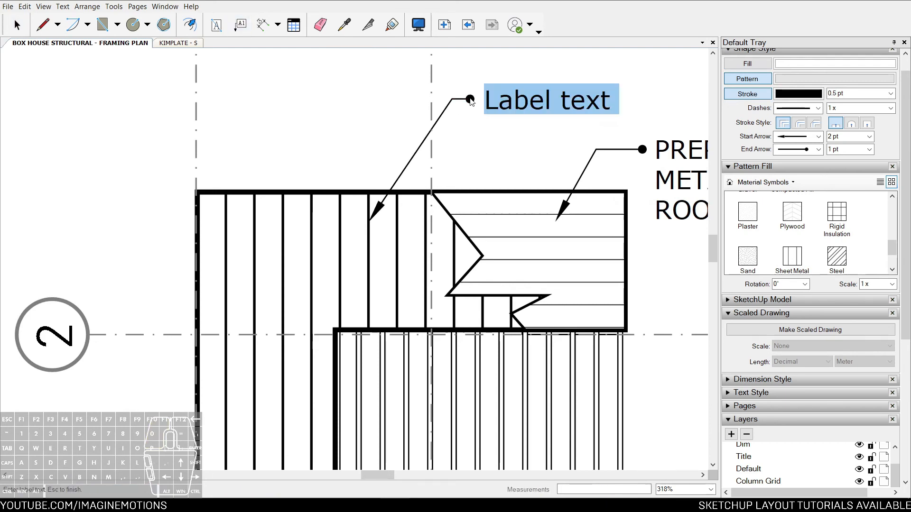
{"action": "type", "text": "1X"}
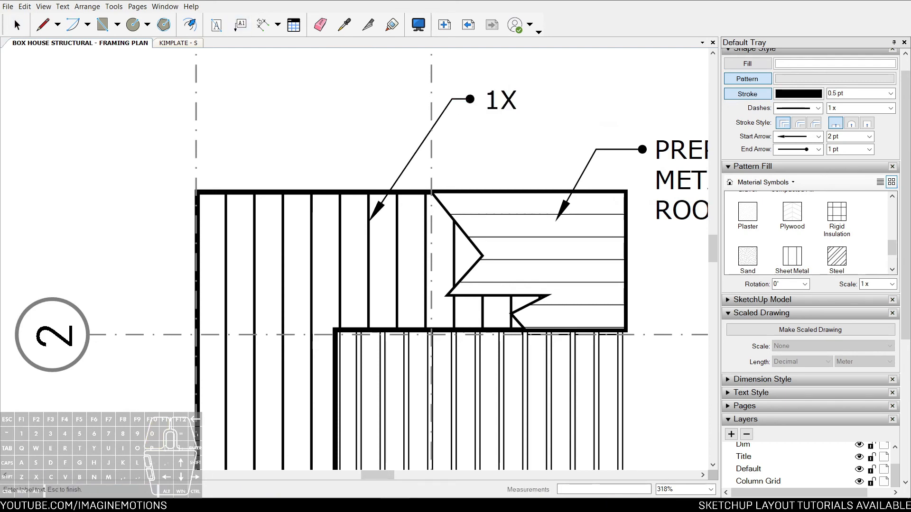
{"action": "type", "text": "1"}
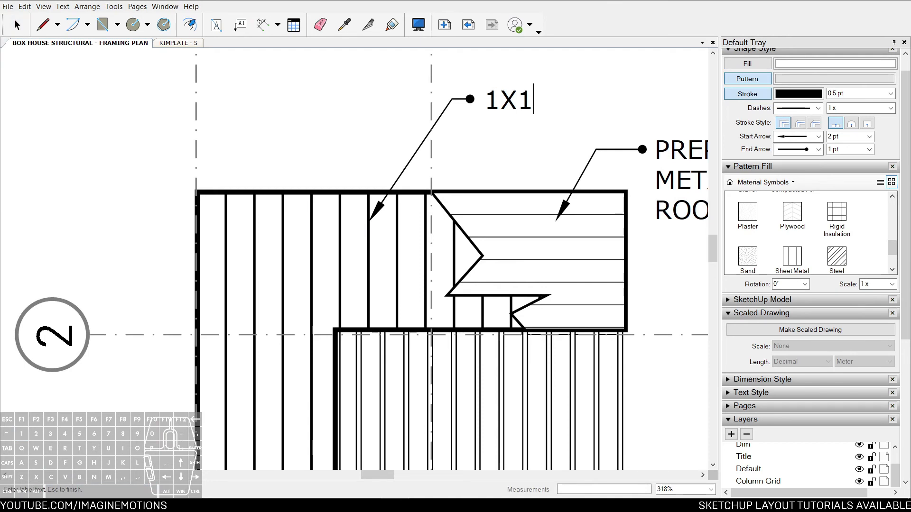
{"action": "type", "text": " ANGLE BAR"}
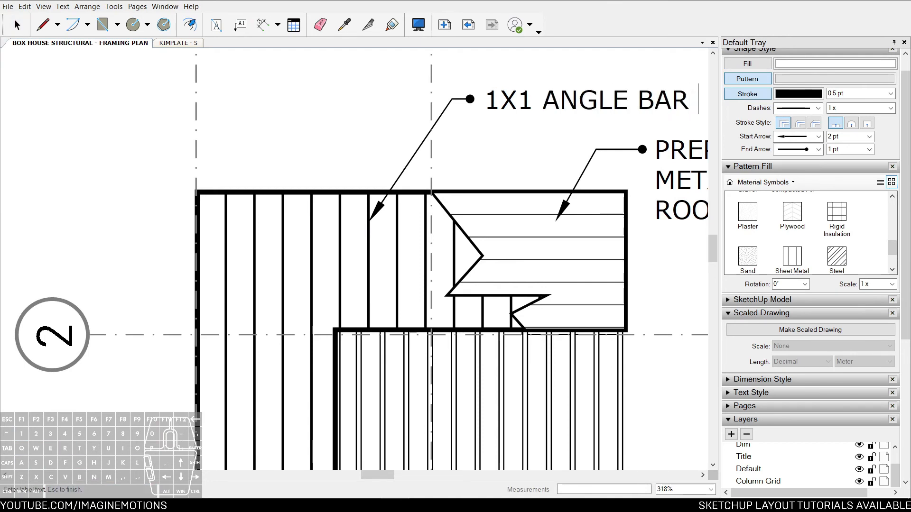
{"action": "scroll", "coordinate": [349, 93], "scroll_direction": "down", "scroll_amount": 3}
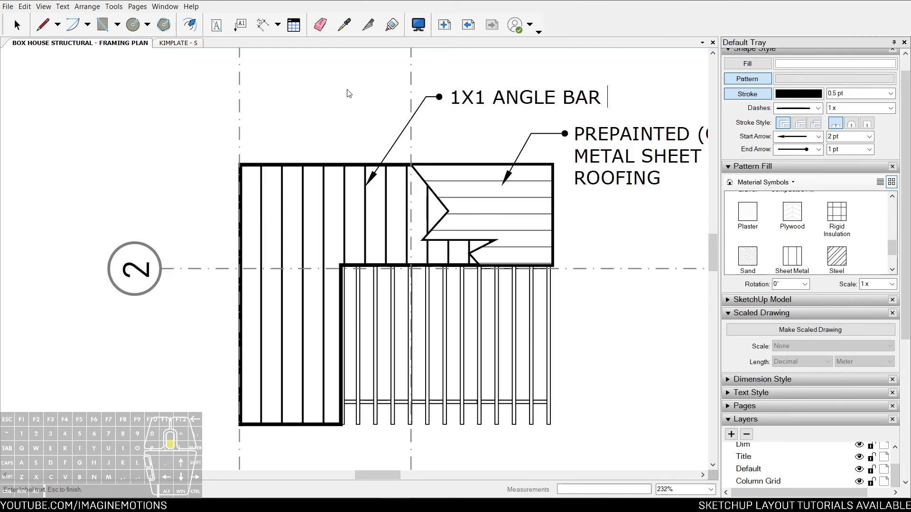
{"action": "type", "text": "2.5mm THK"}
{"action": "key", "text": "Escape"}
- Add a two-line leader label reading "EDGE FRAME" and "1X2" ANGLE BAR 2.5mm", pointing at the roof's bold upper outline
{"action": "middle_click_drag", "start_coordinate": [352, 177], "coordinate": [289, 231]}
{"action": "key", "text": "l"}
{"action": "scroll", "coordinate": [228, 241], "scroll_direction": "up", "scroll_amount": 3}
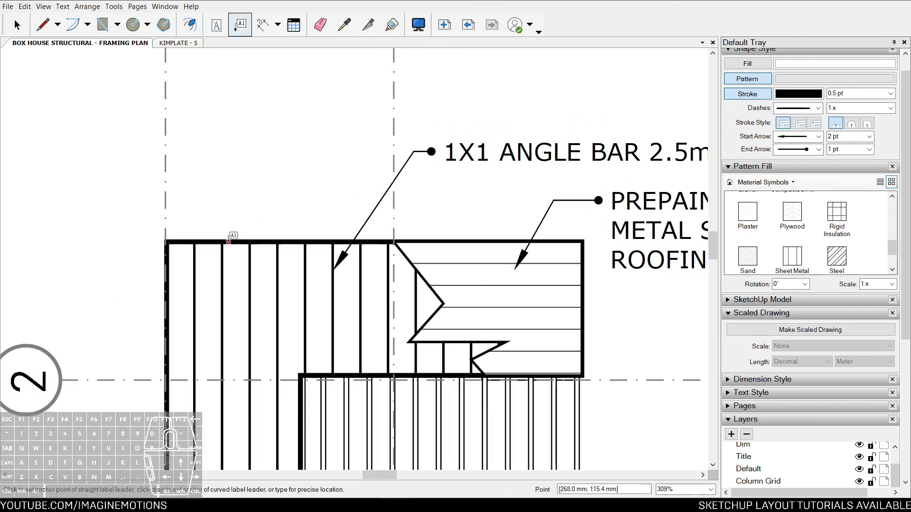
{"action": "left_click", "coordinate": [234, 241]}
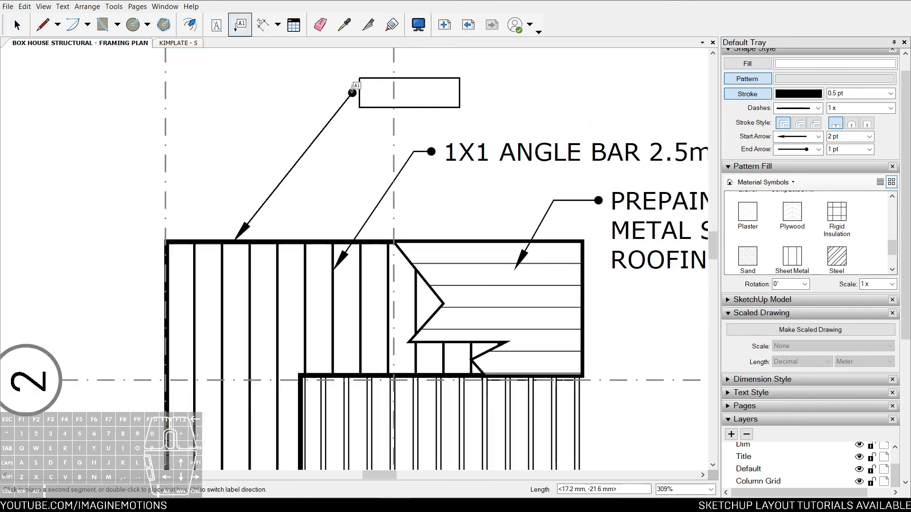
{"action": "left_click", "coordinate": [395, 94]}
{"action": "scroll", "coordinate": [395, 97], "scroll_direction": "down", "scroll_amount": 4}
{"action": "scroll", "coordinate": [413, 171], "scroll_direction": "up", "scroll_amount": 4}
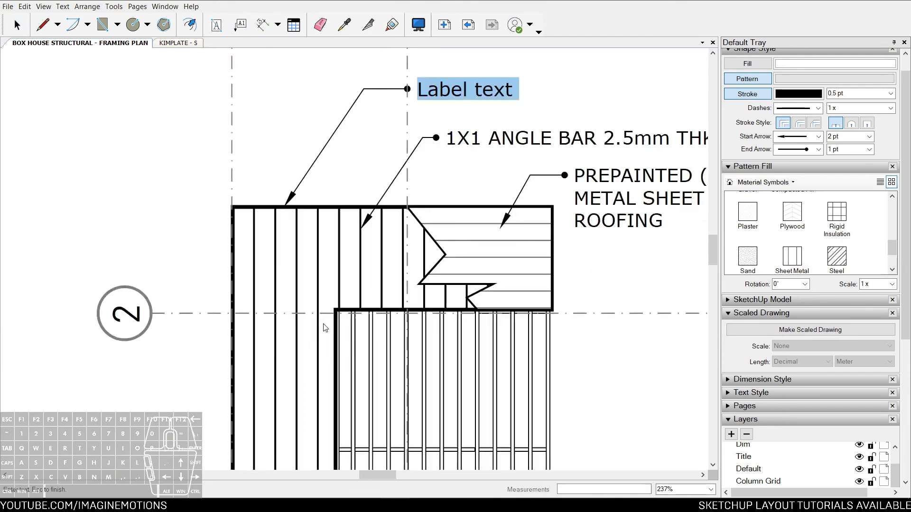
{"action": "middle_click_drag", "start_coordinate": [415, 173], "coordinate": [355, 265]}
{"action": "scroll", "coordinate": [375, 223], "scroll_direction": "up", "scroll_amount": 1}
{"action": "triple_click", "coordinate": [432, 125]}
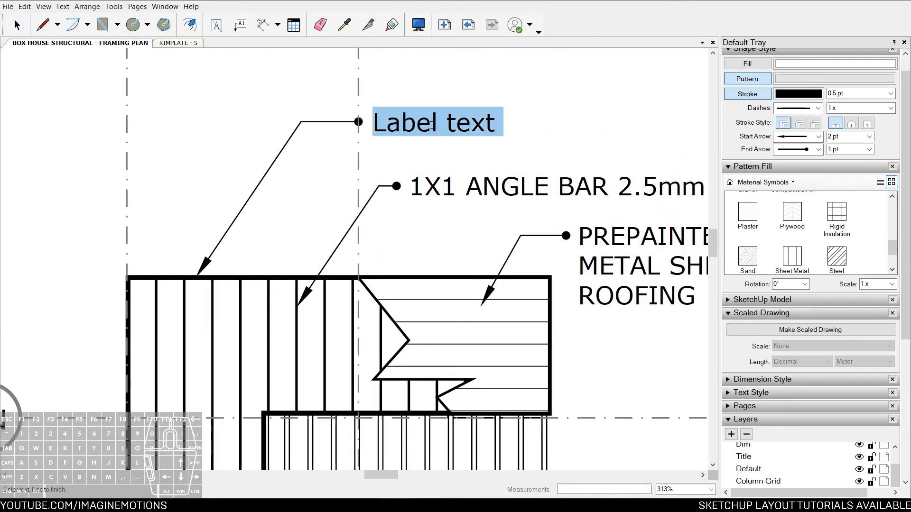
{"action": "type", "text": "F"}
{"action": "key", "text": "BackSpace"}
{"action": "type", "text": "EDGE FRAM"}
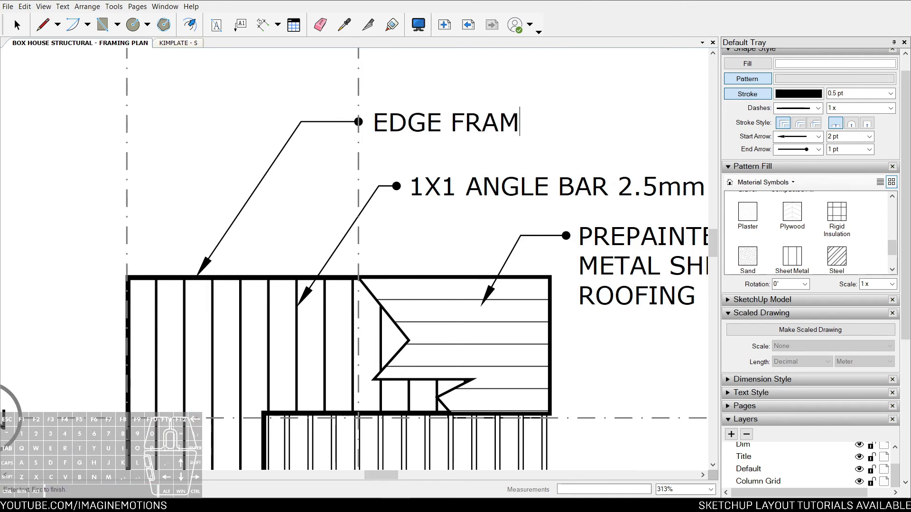
{"action": "type", "text": "E 1X2"}
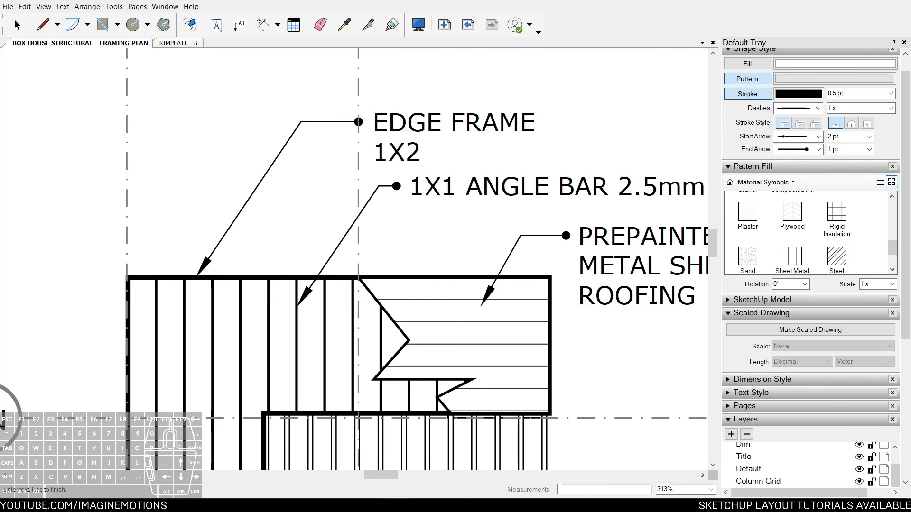
{"action": "type", "text": "\" A"}
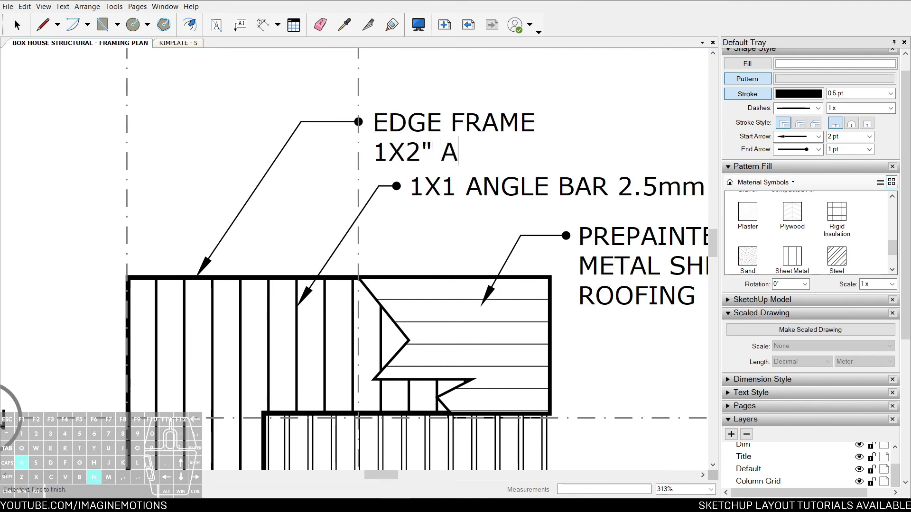
{"action": "type", "text": "NGLE BAR 2.5mm"}
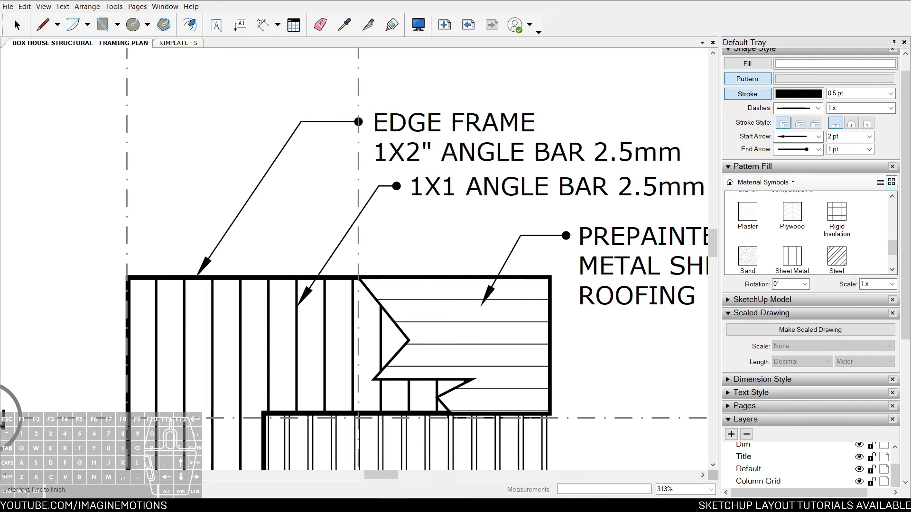
{"action": "key", "text": "Escape"}
- Add an inch mark to the angle bar label so that it reads "1X1" ANGLE BAR 2.5mm THK"
{"action": "double_click", "coordinate": [458, 189]}
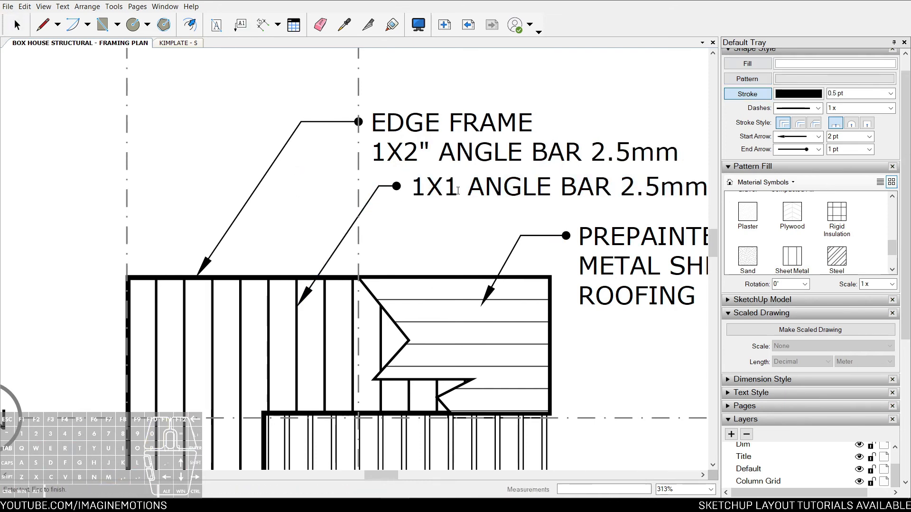
{"action": "type", "text": "\""}
{"action": "key", "text": "Escape"}
{"action": "scroll", "coordinate": [454, 218], "scroll_direction": "down", "scroll_amount": 5}
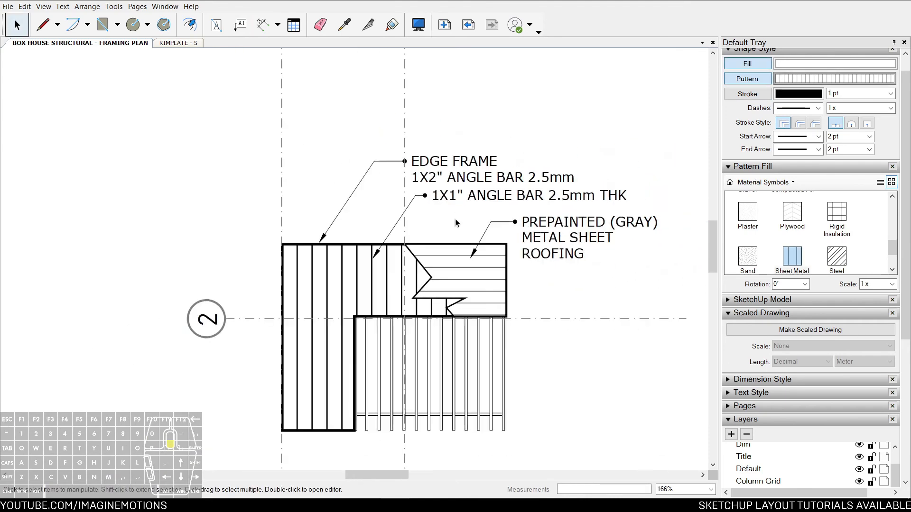
{"action": "middle_click_drag", "start_coordinate": [454, 218], "coordinate": [470, 194]}
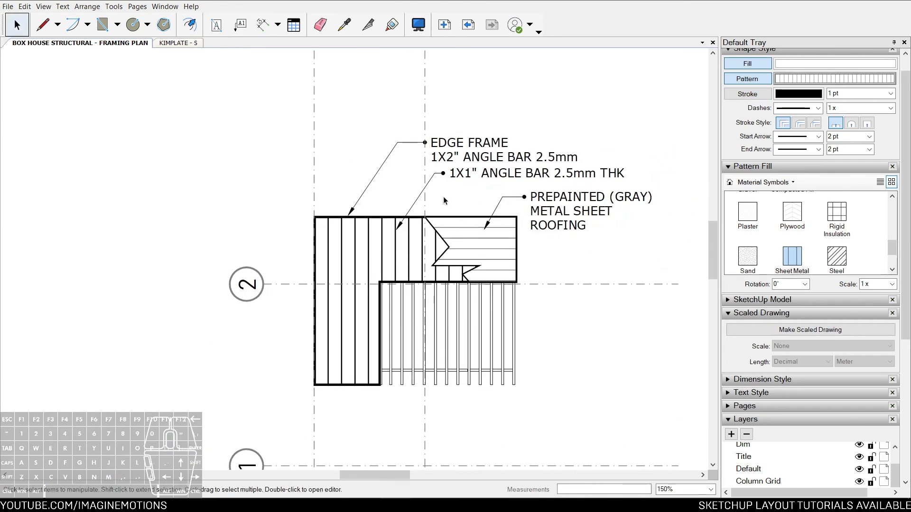
{"action": "left_click", "coordinate": [497, 160]}
{"action": "double_click", "coordinate": [497, 160]}
{"action": "key", "text": "Escape"}
{"action": "double_click", "coordinate": [517, 175]}
{"action": "key", "text": "Escape"}
{"action": "left_click", "coordinate": [559, 199]}
{"action": "double_click", "coordinate": [559, 198]}
{"action": "key", "text": "Escape"}
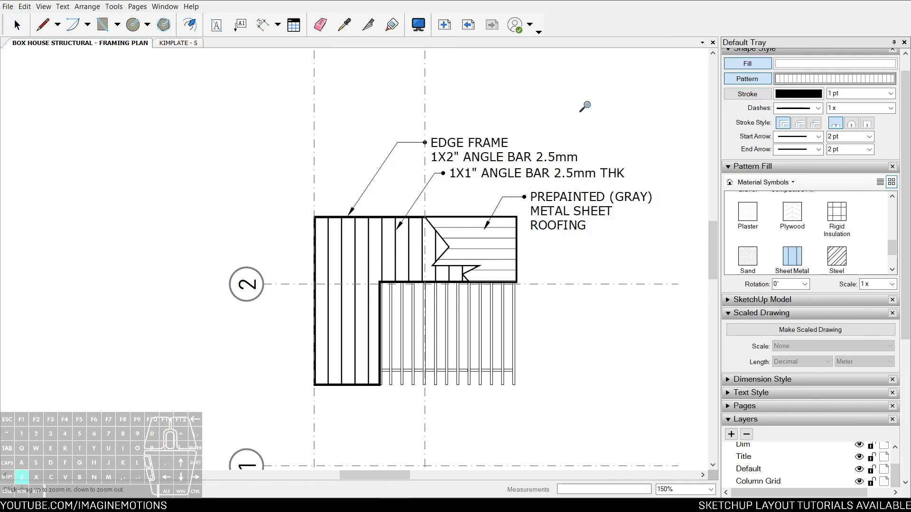
{"action": "scroll", "coordinate": [584, 104], "scroll_direction": "down", "scroll_amount": 3}
{"action": "scroll", "coordinate": [508, 172], "scroll_direction": "up", "scroll_amount": 2}
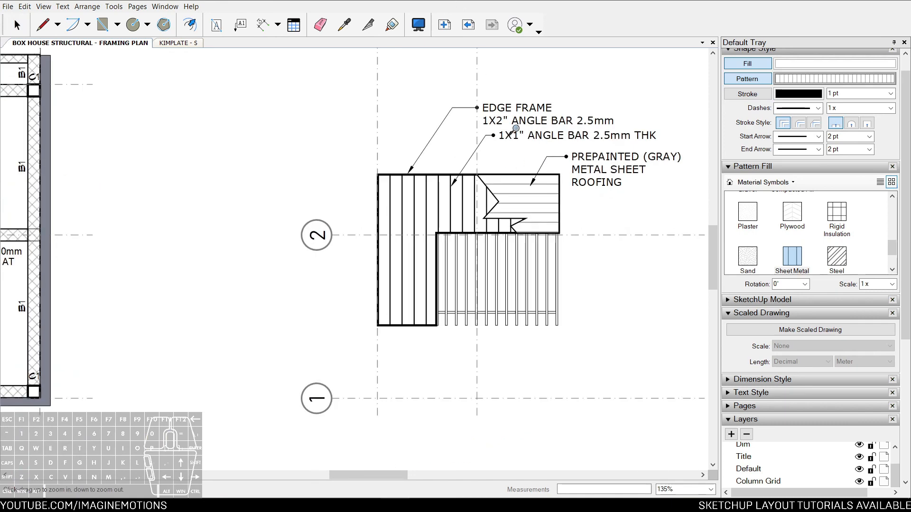
{"action": "middle_click_drag", "start_coordinate": [482, 137], "coordinate": [500, 143]}
- Open the 1:75 scaled roof group for editing
{"action": "left_click", "coordinate": [446, 221]}
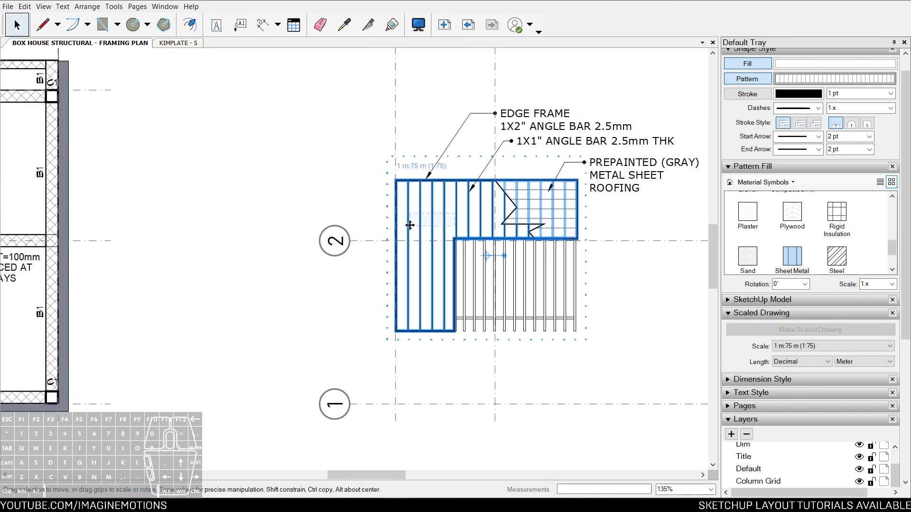
{"action": "scroll", "coordinate": [446, 217], "scroll_direction": "up", "scroll_amount": 1}
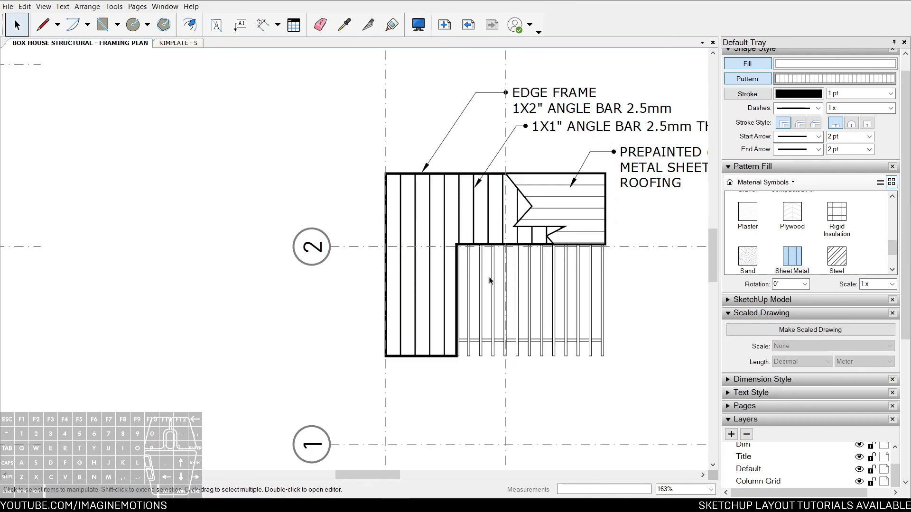
{"action": "scroll", "coordinate": [488, 277], "scroll_direction": "down", "scroll_amount": 3}
{"action": "scroll", "coordinate": [491, 237], "scroll_direction": "up", "scroll_amount": 3}
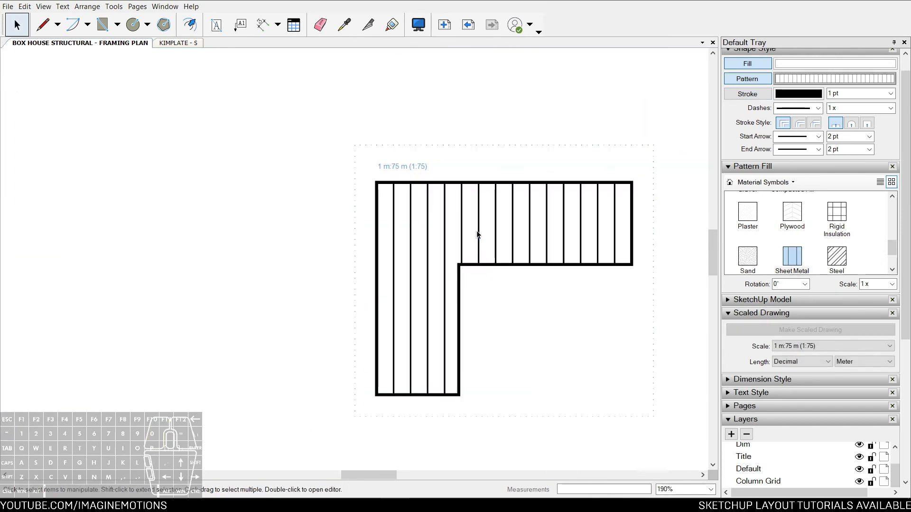
{"action": "left_click", "coordinate": [477, 231]}
{"action": "left_click_drag", "start_coordinate": [617, 211], "coordinate": [389, 231]}
{"action": "key", "text": "Escape"}
{"action": "middle_click_drag", "start_coordinate": [522, 217], "coordinate": [476, 217]}
- Draw a Sheet Metal-filled line shape along the L-shaped roof's upper edge, leg and inner corner, and move it up above the roof
{"action": "scroll", "coordinate": [790, 251], "scroll_direction": "up", "scroll_amount": 3}
{"action": "scroll", "coordinate": [785, 254], "scroll_direction": "down", "scroll_amount": 2}
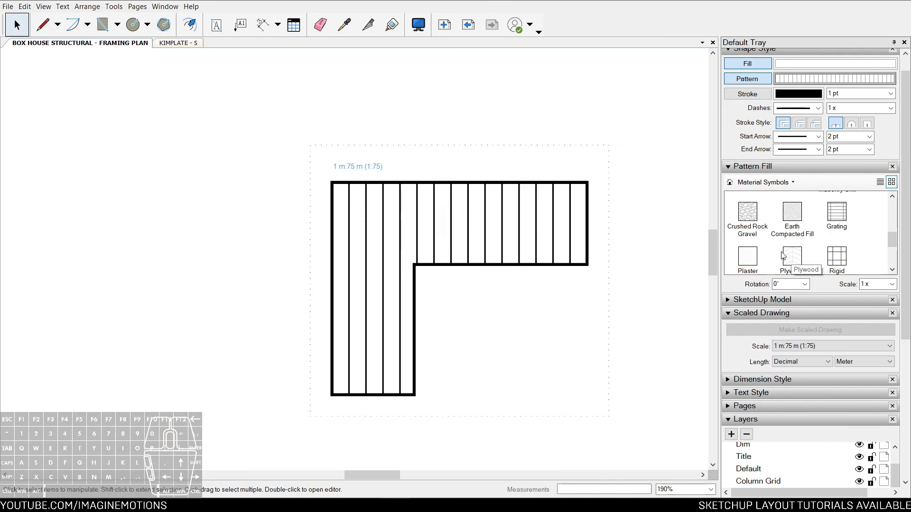
{"action": "scroll", "coordinate": [785, 252], "scroll_direction": "up", "scroll_amount": 2}
{"action": "scroll", "coordinate": [792, 244], "scroll_direction": "down", "scroll_amount": 5}
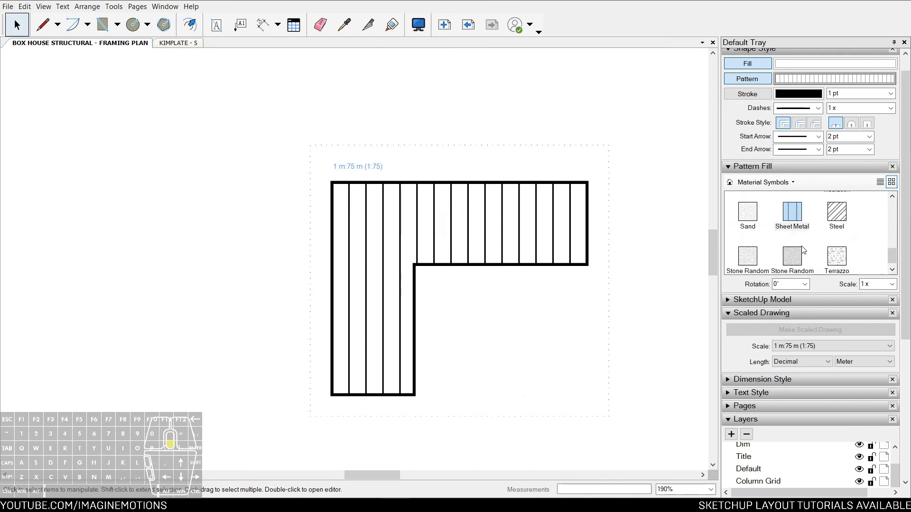
{"action": "left_click", "coordinate": [790, 221]}
{"action": "middle_click_drag", "start_coordinate": [622, 259], "coordinate": [592, 254]}
{"action": "scroll", "coordinate": [569, 205], "scroll_direction": "up", "scroll_amount": 1}
{"action": "key", "text": "r"}
{"action": "key", "text": "w"}
{"action": "left_click", "coordinate": [558, 174]}
{"action": "left_click", "coordinate": [277, 175]}
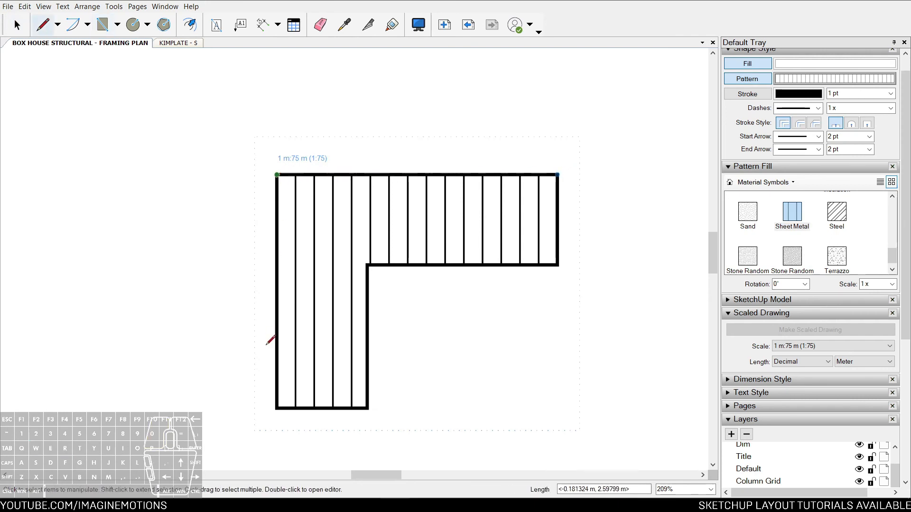
{"action": "left_click", "coordinate": [277, 408]}
{"action": "left_click", "coordinate": [368, 408]}
{"action": "left_click", "coordinate": [371, 265]}
{"action": "key", "text": "space"}
{"action": "left_click_drag", "start_coordinate": [386, 243], "coordinate": [387, 86]}
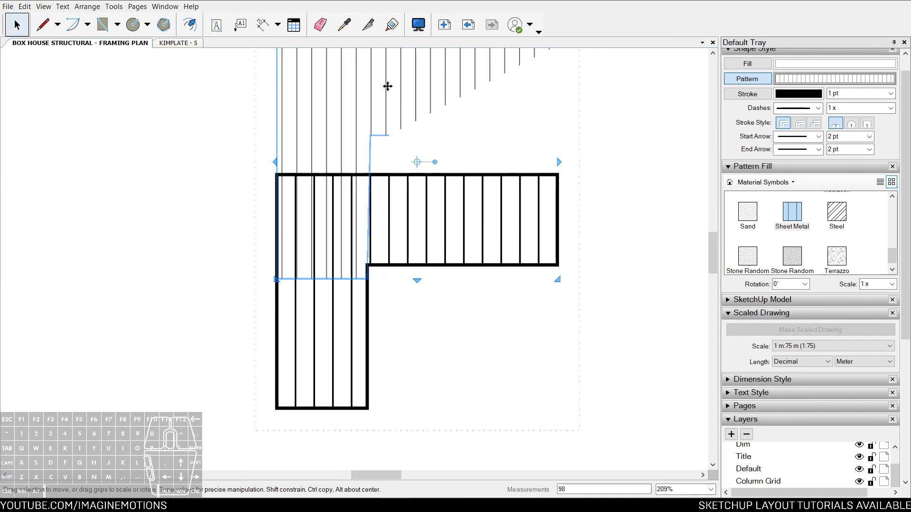
- Try Sheet Metal pattern scales of 1.2x and 2x on the moved shape, and set the scale to 1.5x
{"action": "scroll", "coordinate": [377, 193], "scroll_direction": "down", "scroll_amount": 2}
{"action": "scroll", "coordinate": [366, 193], "scroll_direction": "up", "scroll_amount": 4}
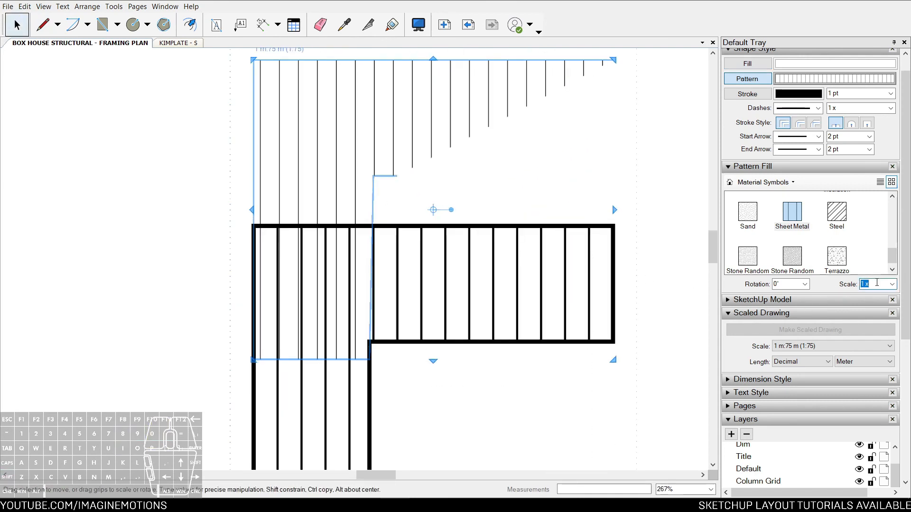
{"action": "type", "text": "1.2"}
{"action": "key", "text": "Return"}
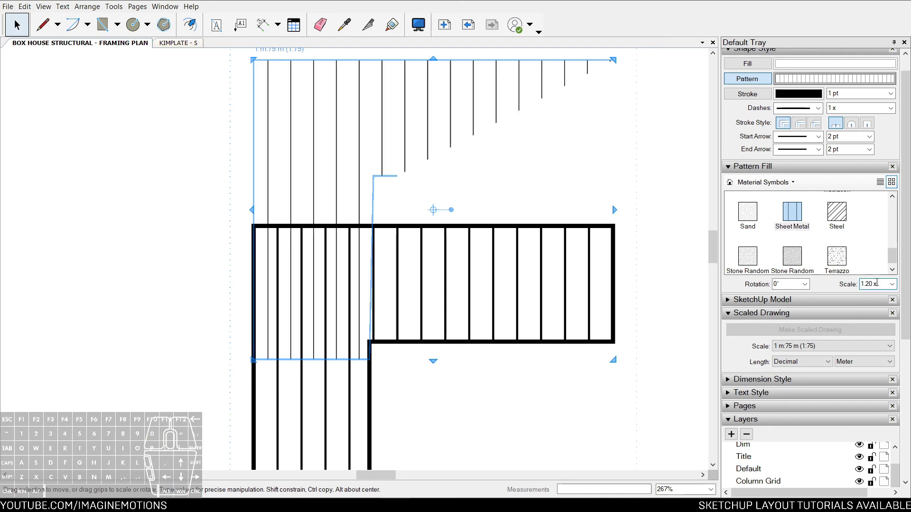
{"action": "key", "text": "ctrl+a"}
{"action": "type", "text": "2"}
{"action": "key", "text": "Return"}
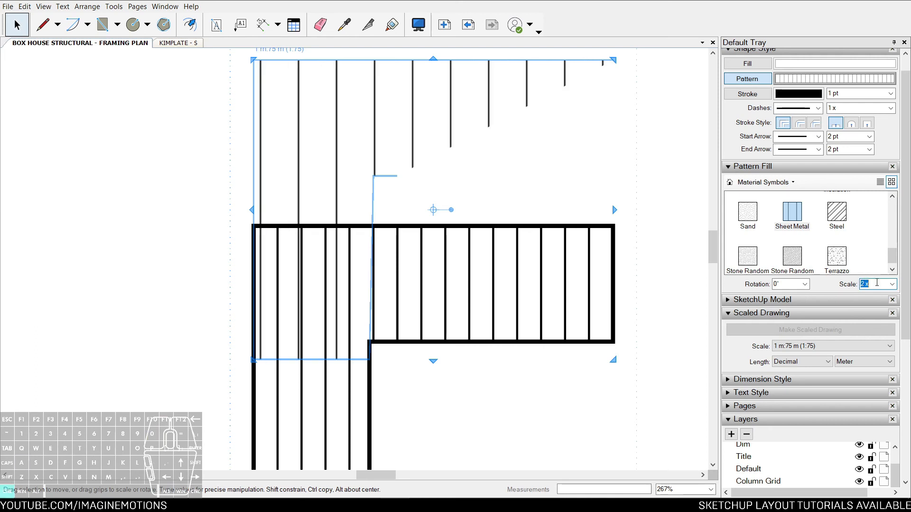
{"action": "type", "text": "1.5"}
{"action": "key", "text": "Return"}
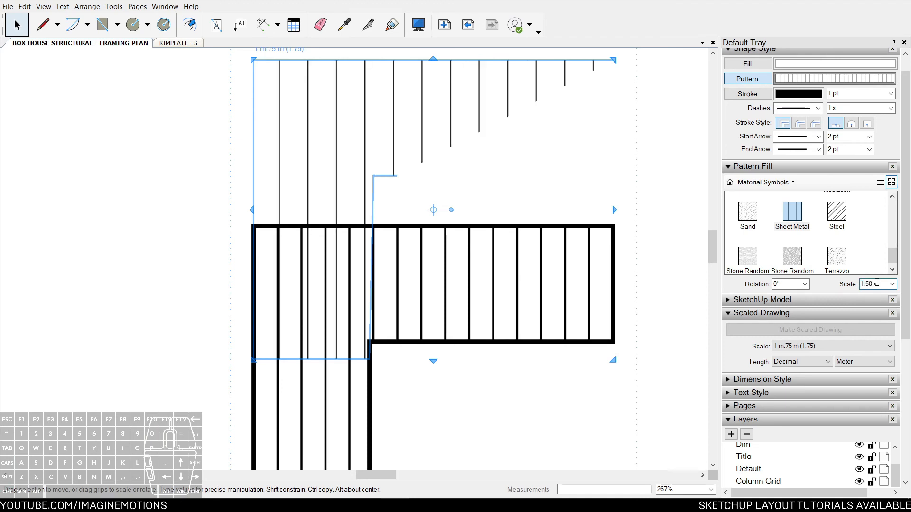
- Set the moved shape's Sheet Metal pattern scale to 1.3x and compare its line spacing with the roof's lines
{"action": "left_click", "coordinate": [872, 284]}
{"action": "type", "text": "1.3"}
{"action": "key", "text": "Return"}
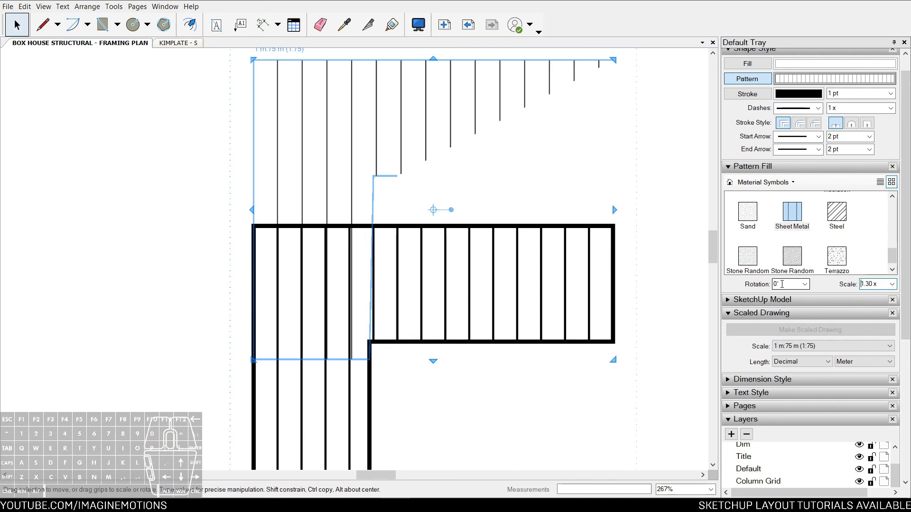
{"action": "scroll", "coordinate": [279, 267], "scroll_direction": "up", "scroll_amount": 2}
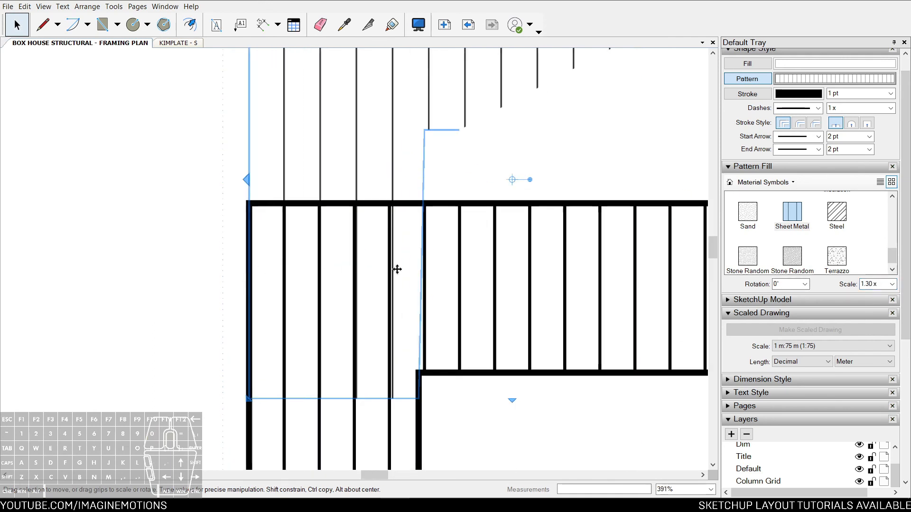
{"action": "scroll", "coordinate": [368, 336], "scroll_direction": "down", "scroll_amount": 1}
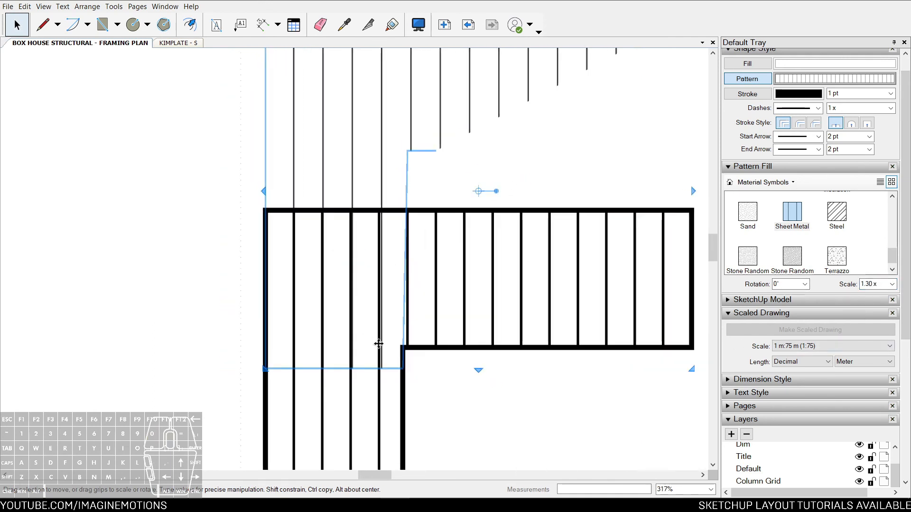
{"action": "scroll", "coordinate": [306, 386], "scroll_direction": "up", "scroll_amount": 1}
{"action": "scroll", "coordinate": [359, 299], "scroll_direction": "down", "scroll_amount": 1}
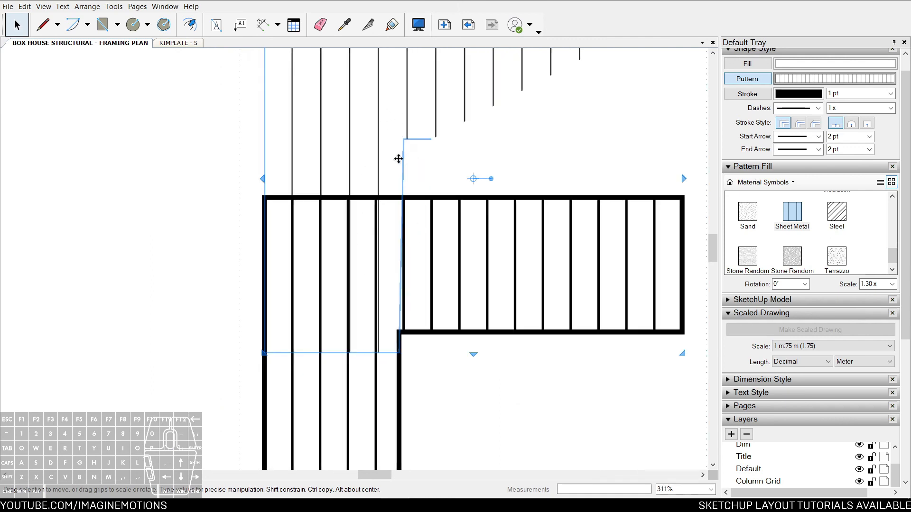
{"action": "scroll", "coordinate": [370, 228], "scroll_direction": "down", "scroll_amount": 2}
{"action": "scroll", "coordinate": [337, 230], "scroll_direction": "down", "scroll_amount": 1}
{"action": "middle_click_drag", "start_coordinate": [337, 223], "coordinate": [342, 134]}
- Sample the test shape's Sheet Metal style and place a copy of the L-shaped roof outline beside the original roof
{"action": "key", "text": "b"}
{"action": "left_click", "coordinate": [326, 154]}
{"action": "key", "text": "space"}
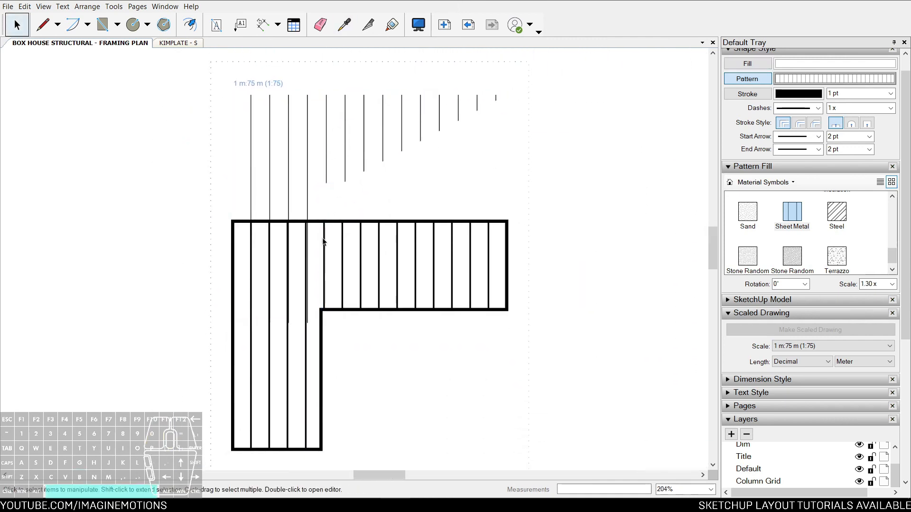
{"action": "scroll", "coordinate": [320, 394], "scroll_direction": "down", "scroll_amount": 1}
{"action": "middle_click_drag", "start_coordinate": [374, 291], "coordinate": [411, 238]}
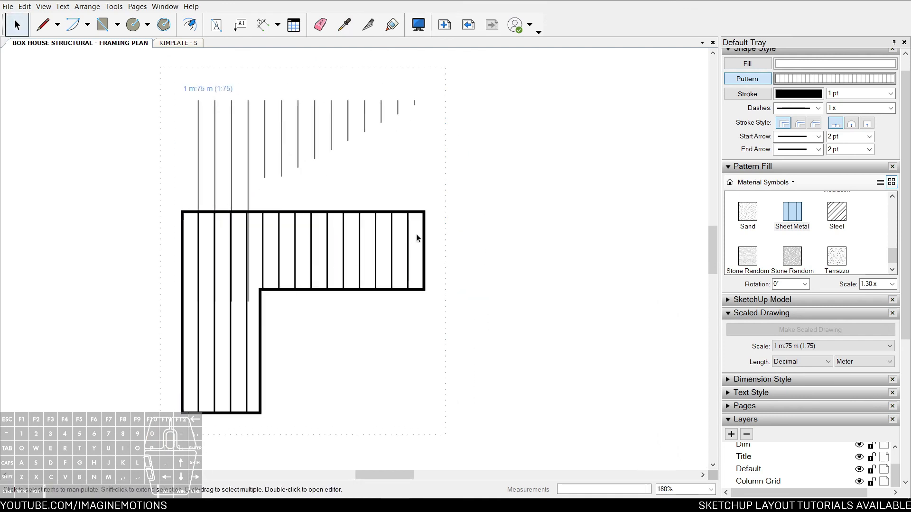
{"action": "left_click", "coordinate": [411, 237]}
{"action": "left_click_drag", "start_coordinate": [416, 216], "coordinate": [702, 214], "text": "ctrl"}
{"action": "left_click", "coordinate": [498, 174]}
{"action": "middle_click_drag", "start_coordinate": [466, 178], "coordinate": [423, 175]}
{"action": "scroll", "coordinate": [423, 174], "scroll_direction": "up", "scroll_amount": 2}
{"action": "scroll", "coordinate": [422, 175], "scroll_direction": "down", "scroll_amount": 2}
- Apply the sampled 1.3x Sheet Metal style to the copied roof outline, keeping a 1 pt stroke around it
{"action": "key", "text": "b"}
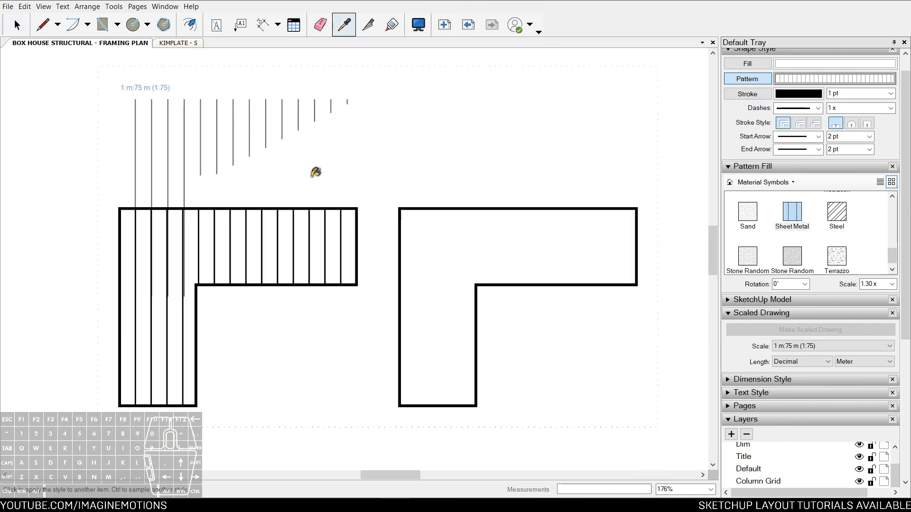
{"action": "left_click", "coordinate": [411, 207]}
{"action": "key", "text": "space"}
{"action": "left_click", "coordinate": [488, 211]}
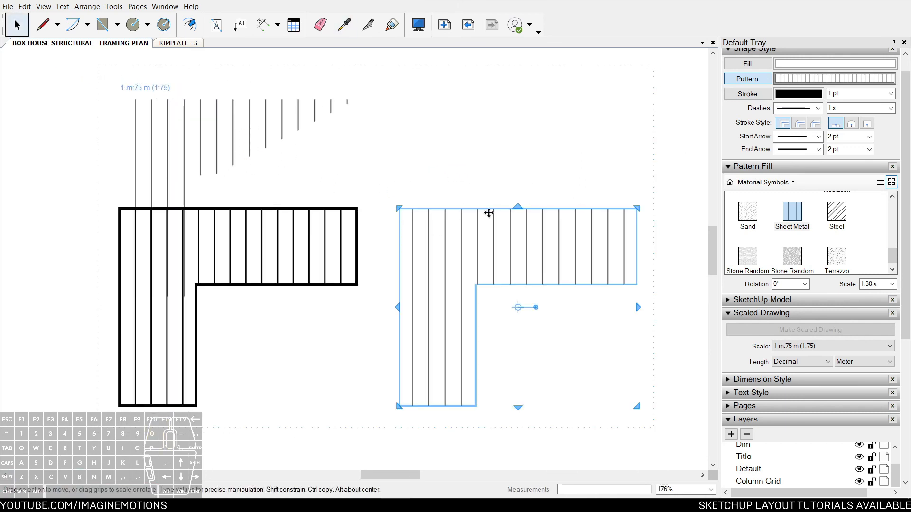
{"action": "key", "text": "Escape"}
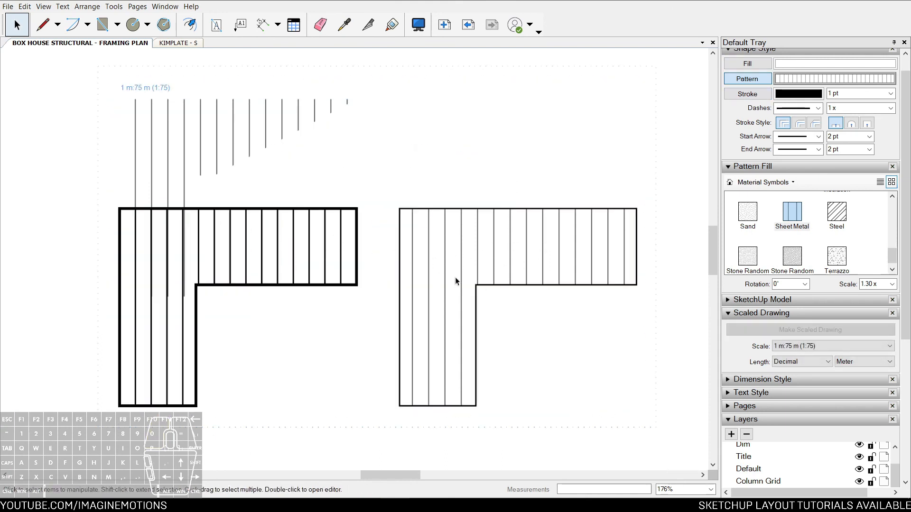
- Add a leader label reading "SPACED @ 30CM" that points to a pattern line near the copied roof's upper edge
{"action": "scroll", "coordinate": [382, 211], "scroll_direction": "up", "scroll_amount": 2}
{"action": "key", "text": "d"}
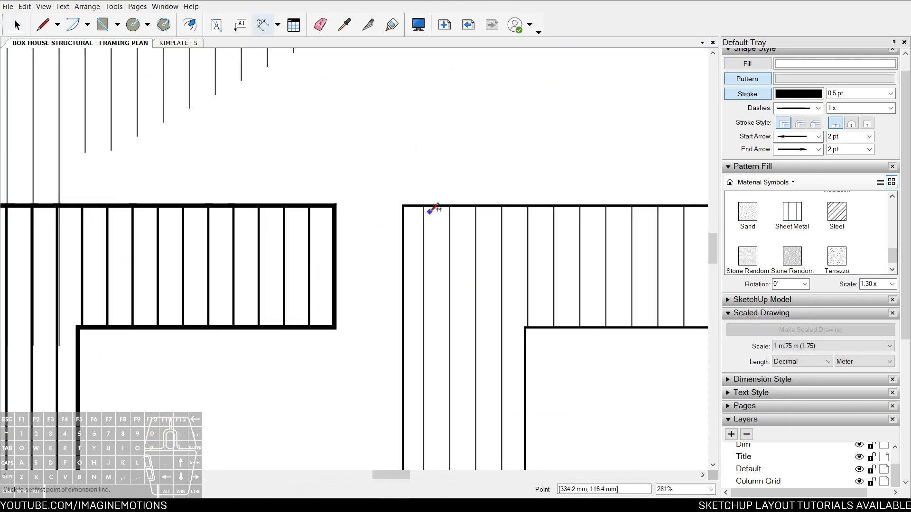
{"action": "key", "text": "shift+l"}
{"action": "left_click", "coordinate": [450, 217]}
{"action": "left_click", "coordinate": [506, 167]}
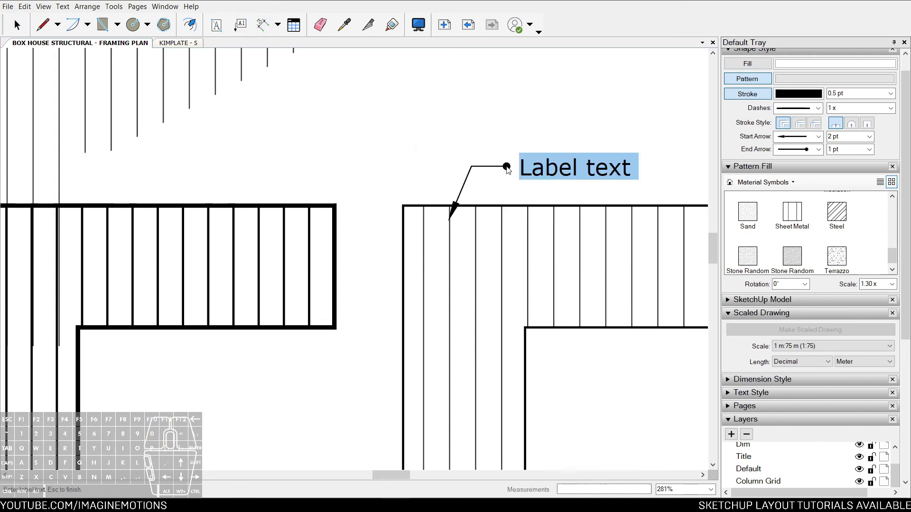
{"action": "type", "text": "SPACED @"}
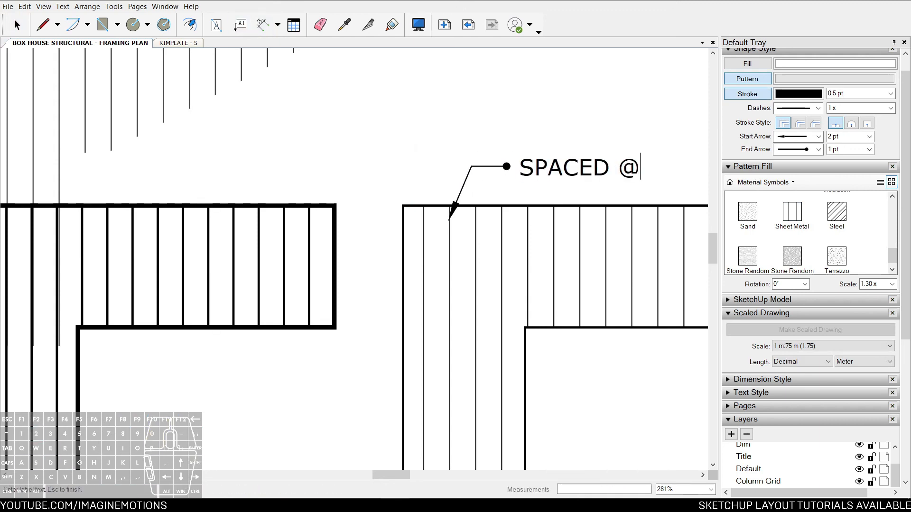
{"action": "type", "text": " 30CM"}
{"action": "key", "text": "Escape"}
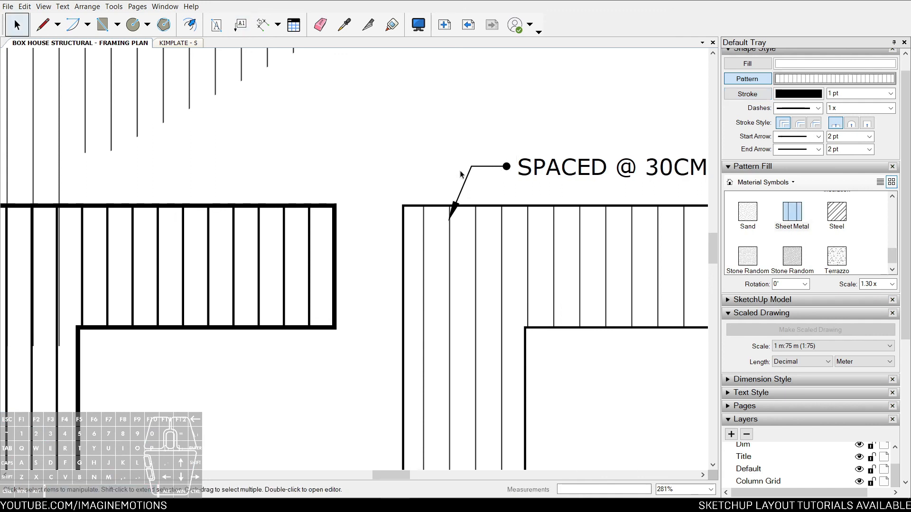
- Dimension the spacing between the pattern lines along the upper edge of the copied roof's vertical leg
{"action": "scroll", "coordinate": [483, 203], "scroll_direction": "down", "scroll_amount": 4}
{"action": "scroll", "coordinate": [483, 203], "scroll_direction": "up", "scroll_amount": 1}
{"action": "left_click", "coordinate": [545, 209]}
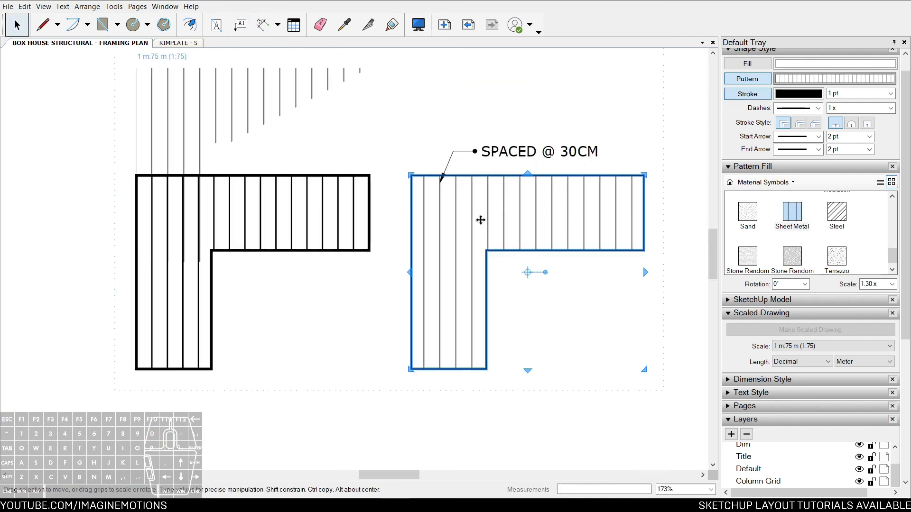
{"action": "scroll", "coordinate": [469, 207], "scroll_direction": "down", "scroll_amount": 3}
{"action": "scroll", "coordinate": [522, 209], "scroll_direction": "up", "scroll_amount": 3}
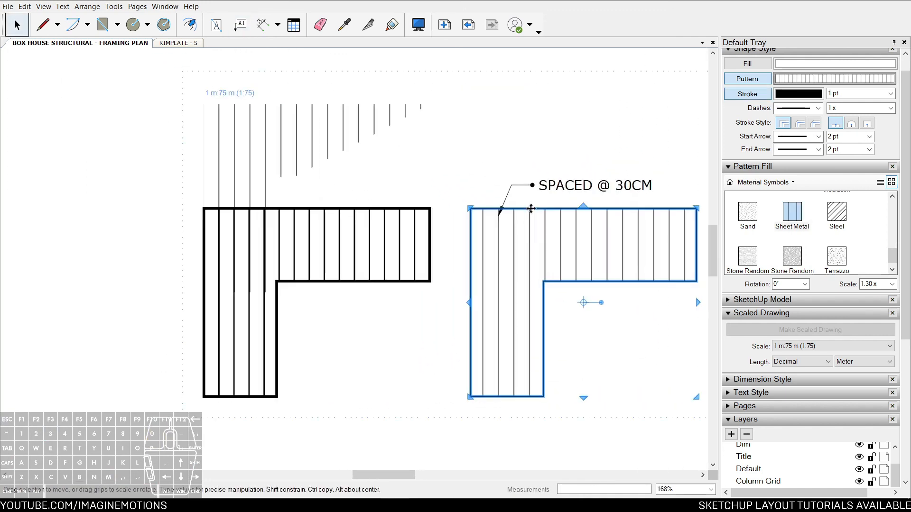
{"action": "scroll", "coordinate": [380, 209], "scroll_direction": "up", "scroll_amount": 3}
{"action": "key", "text": "d"}
{"action": "left_click", "coordinate": [462, 210]}
{"action": "left_click", "coordinate": [438, 210]}
{"action": "left_click", "coordinate": [443, 164]}
{"action": "double_click", "coordinate": [414, 211]}
- Erase the spacing dimensions above the copied roof's vertical leg
{"action": "scroll", "coordinate": [438, 202], "scroll_direction": "down", "scroll_amount": 2}
{"action": "middle_click_drag", "start_coordinate": [494, 191], "coordinate": [435, 194]}
{"action": "key", "text": "e"}
{"action": "left_click_drag", "start_coordinate": [380, 171], "coordinate": [423, 148]}
{"action": "scroll", "coordinate": [610, 207], "scroll_direction": "up", "scroll_amount": 1}
{"action": "middle_click_drag", "start_coordinate": [570, 224], "coordinate": [443, 227]}
{"action": "key", "text": "space"}
- Dimension the end pattern gap on the copied roof's upper edge and a wider gap along the horizontal leg's lower edge
{"action": "key", "text": "d"}
{"action": "left_click", "coordinate": [637, 205]}
{"action": "left_click", "coordinate": [620, 205]}
{"action": "left_click", "coordinate": [613, 171]}
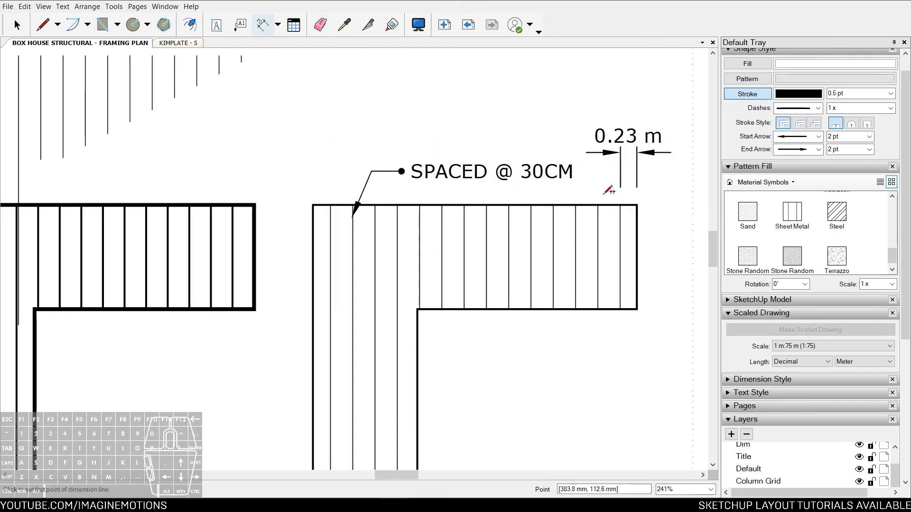
{"action": "left_click", "coordinate": [637, 310]}
{"action": "left_click", "coordinate": [606, 310]}
{"action": "left_click", "coordinate": [595, 361]}
{"action": "key", "text": "space"}
- Delete the copied roof with its label and dimensions, delete the Sheet Metal test shape, and leave the 1:75 group
{"action": "scroll", "coordinate": [591, 284], "scroll_direction": "down", "scroll_amount": 4}
{"action": "left_click_drag", "start_coordinate": [672, 136], "coordinate": [485, 383]}
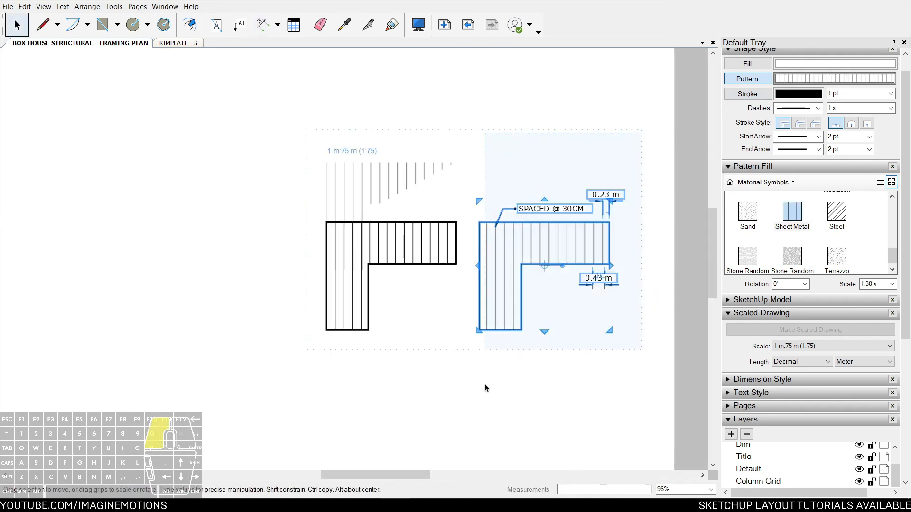
{"action": "key", "text": "Delete"}
{"action": "left_click", "coordinate": [338, 204]}
{"action": "key", "text": "Delete"}
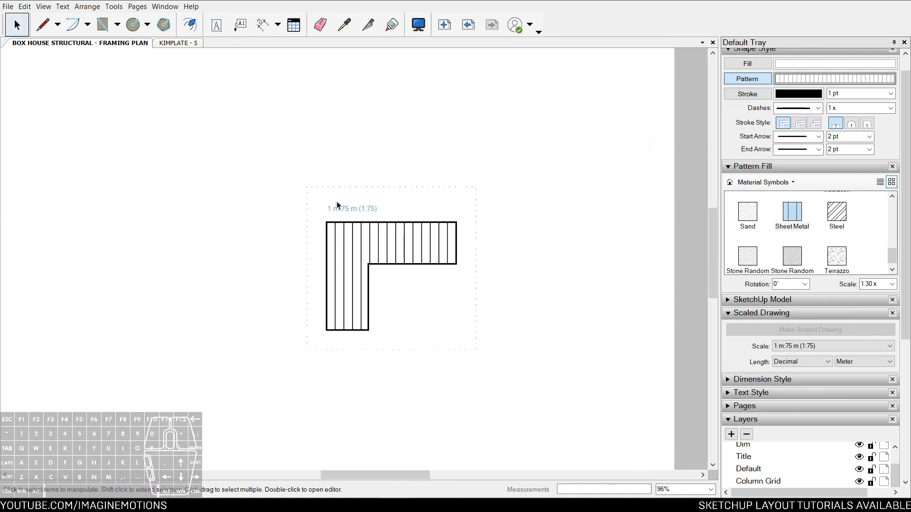
{"action": "key", "text": "Escape"}
- Examine the steel deck framing plan with its beam tags, stairwell and slab note between grids 1 and 3
{"action": "mouse_move", "coordinate": [444, 203]}
{"action": "middle_mouse_down"}
{"action": "mouse_move", "coordinate": [608, 201]}
{"action": "mouse_move", "coordinate": [639, 213]}
{"action": "mouse_move", "coordinate": [626, 229]}
{"action": "middle_mouse_up"}
{"action": "scroll", "coordinate": [472, 269], "scroll_direction": "up", "scroll_amount": 1}
{"action": "middle_click_drag", "start_coordinate": [471, 269], "coordinate": [592, 244]}
{"action": "key", "text": "z"}
{"action": "left_click_drag", "start_coordinate": [212, 269], "coordinate": [214, 213]}
{"action": "key", "text": "space"}
{"action": "middle_click_drag", "start_coordinate": [281, 101], "coordinate": [375, 179]}
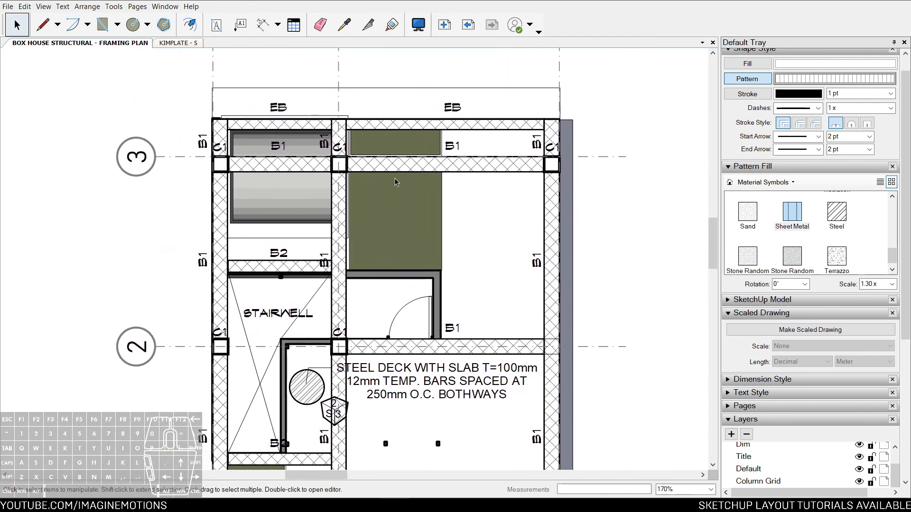
{"action": "scroll", "coordinate": [396, 181], "scroll_direction": "down", "scroll_amount": 2}
{"action": "scroll", "coordinate": [458, 203], "scroll_direction": "down", "scroll_amount": 1}
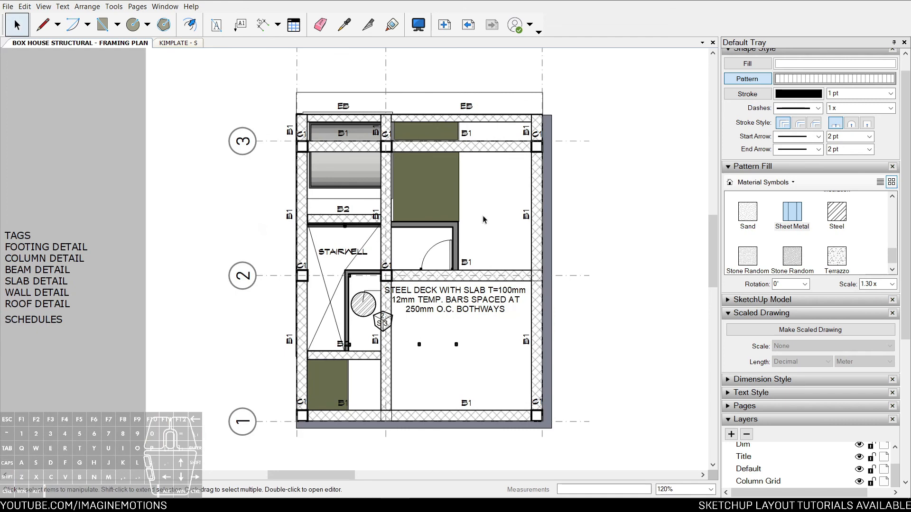